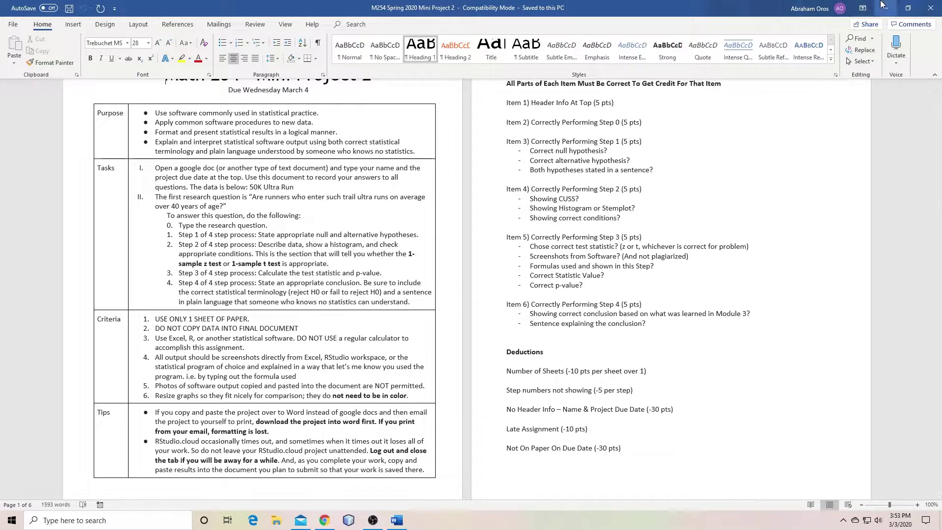
Copy the entire 50K Ultra Run results table from the Word document
{"action": "scroll", "coordinate": [354, 238], "scroll_direction": "up", "scroll_amount": 2}
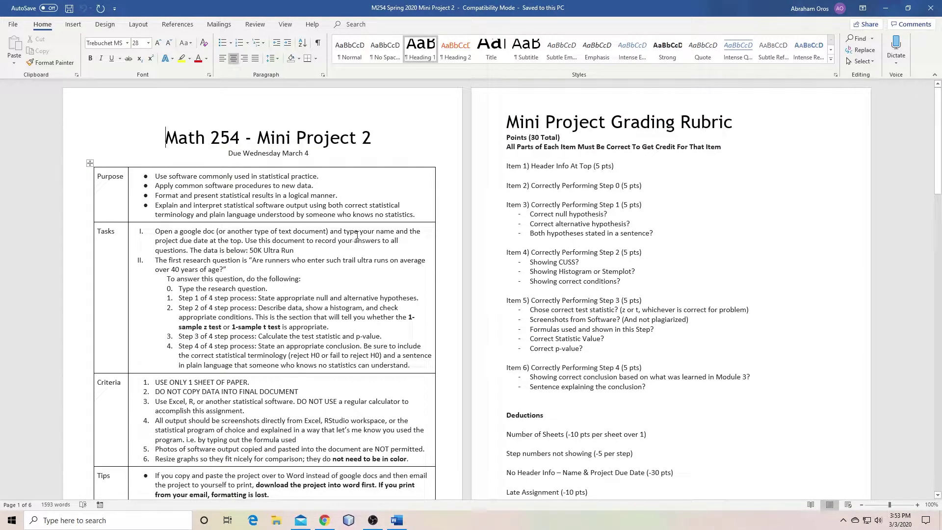
{"action": "scroll", "coordinate": [551, 275], "scroll_direction": "down", "scroll_amount": 6}
{"action": "scroll", "coordinate": [551, 274], "scroll_direction": "down", "scroll_amount": 12}
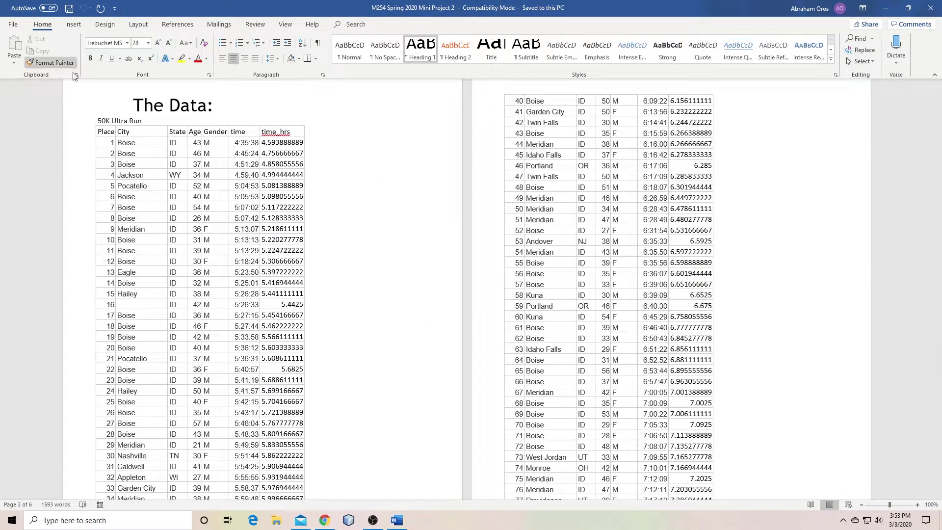
{"action": "left_click_drag", "start_coordinate": [98, 132], "coordinate": [808, 151]}
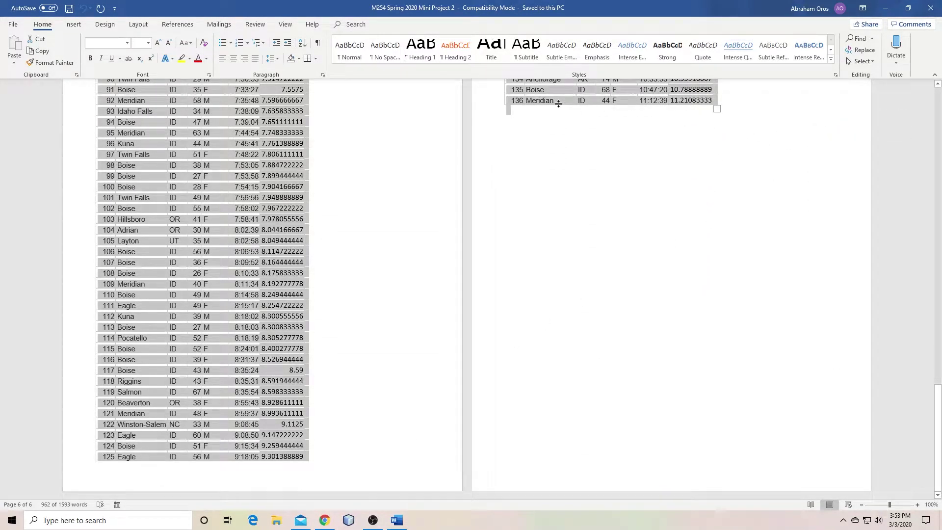
{"action": "right_click", "coordinate": [538, 93]}
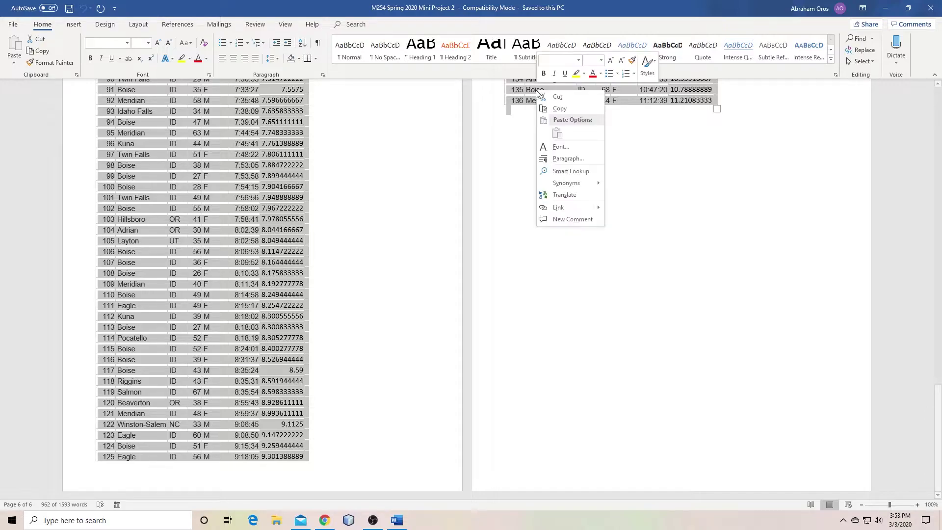
{"action": "left_click", "coordinate": [559, 109]}
Launch Excel from the Windows search box
{"action": "left_click", "coordinate": [126, 528]}
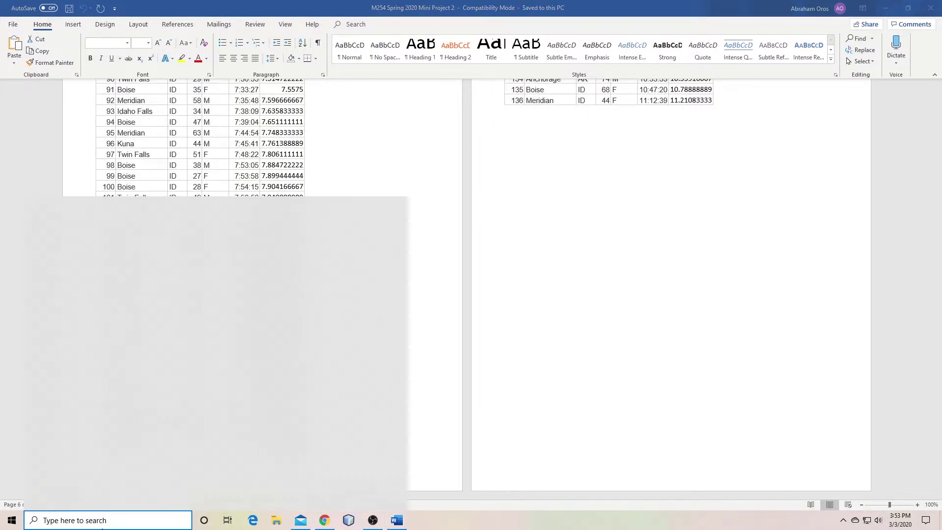
{"action": "type", "text": "excel"}
{"action": "key", "text": "Return"}
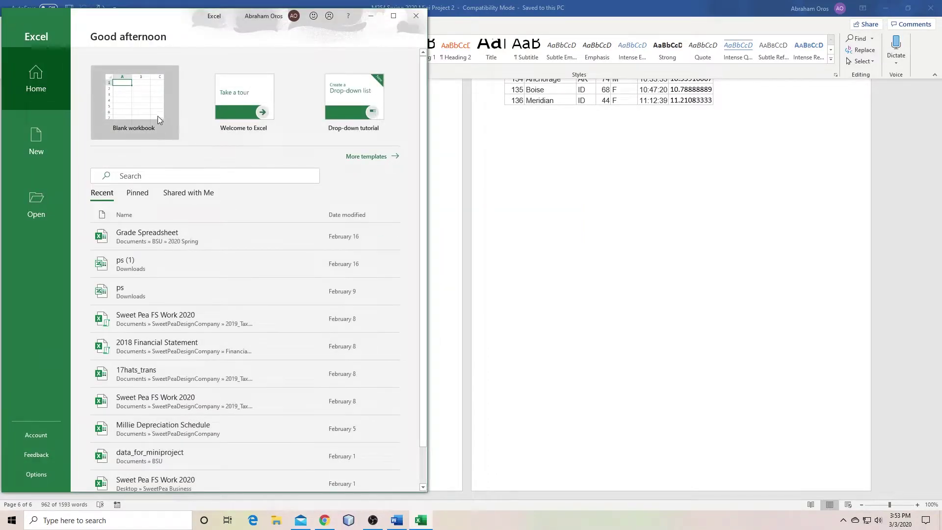
Create a blank workbook and paste the race data, Place through time_hrs, starting at A1
{"action": "left_click", "coordinate": [158, 120]}
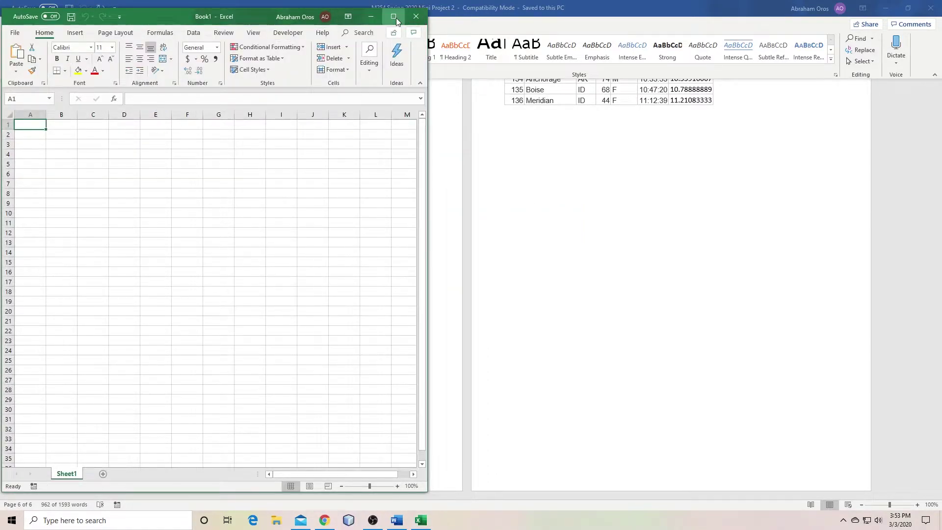
{"action": "left_click", "coordinate": [393, 16]}
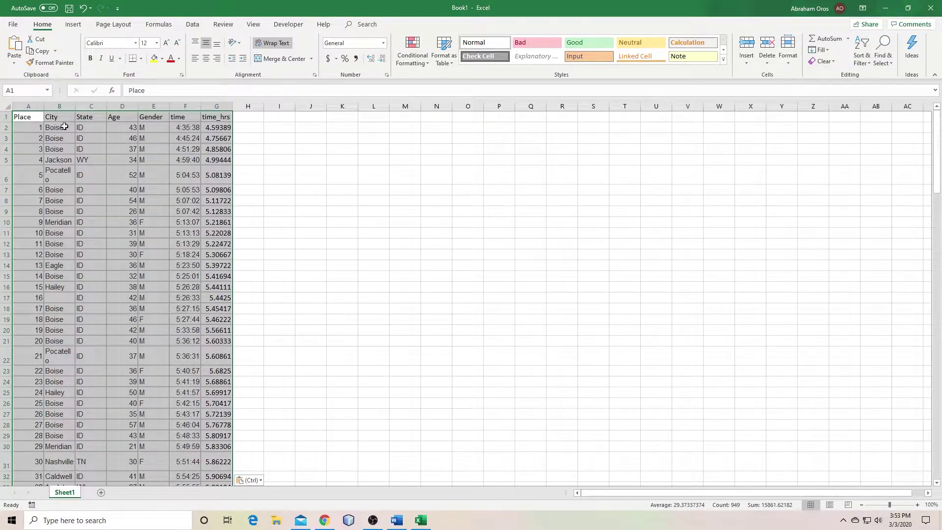
{"action": "left_click", "coordinate": [4, 105]}
{"action": "left_click", "coordinate": [330, 185]}
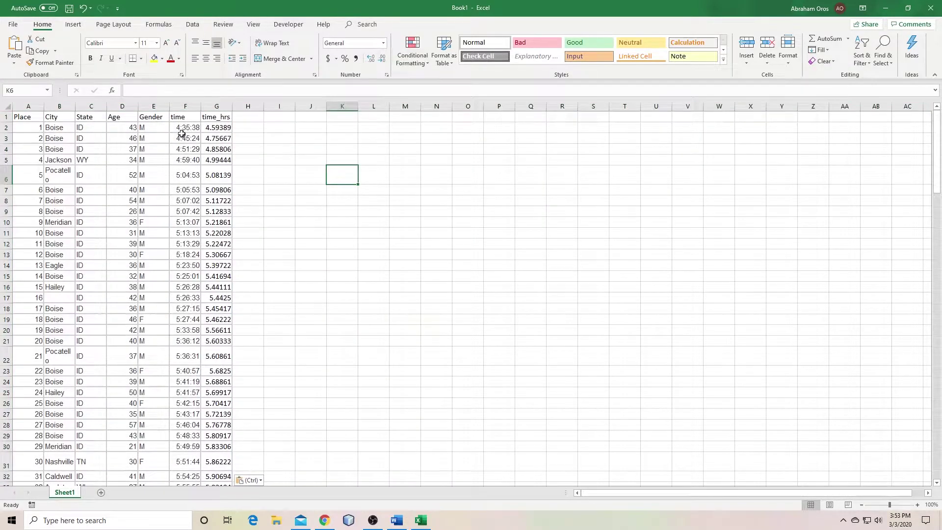
{"action": "left_click", "coordinate": [896, 11]}
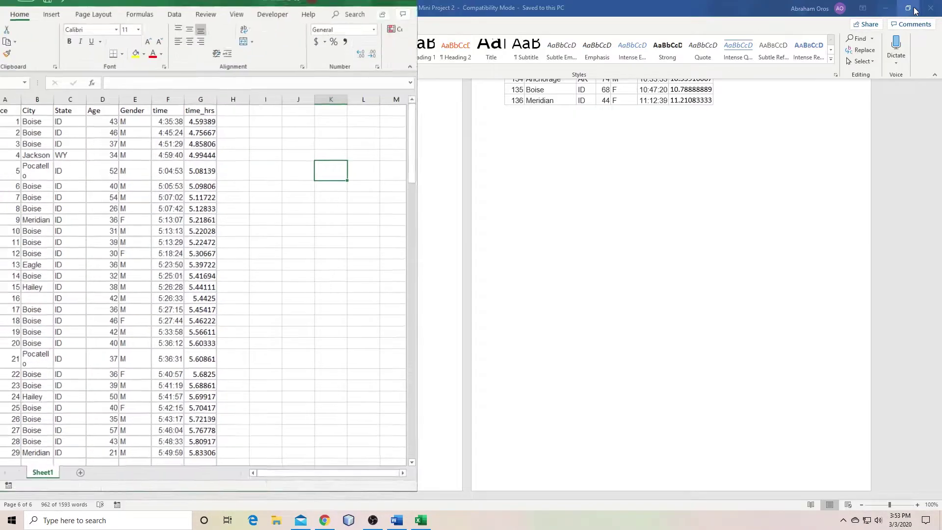
Copy the quoted research question on runners averaging over 40 from page 1 of Word, then return to Excel
{"action": "left_click", "coordinate": [540, 148]}
{"action": "left_click", "coordinate": [309, 224]}
{"action": "scroll", "coordinate": [427, 151], "scroll_direction": "up", "scroll_amount": 20}
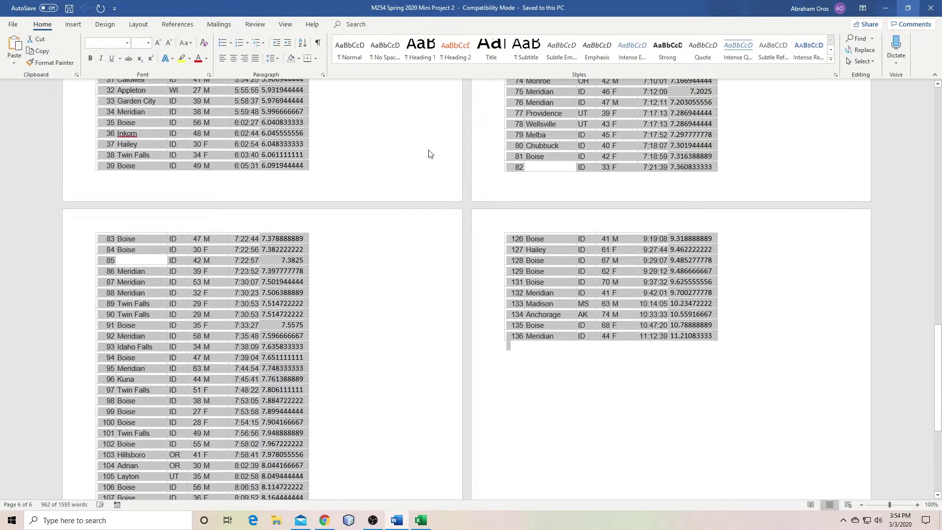
{"action": "scroll", "coordinate": [429, 147], "scroll_direction": "up", "scroll_amount": 1}
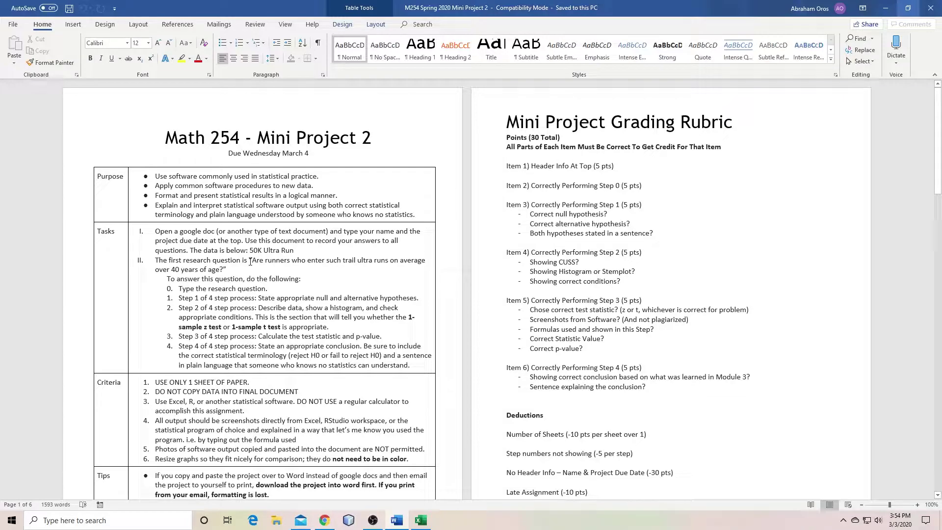
{"action": "left_click_drag", "start_coordinate": [250, 260], "coordinate": [226, 271]}
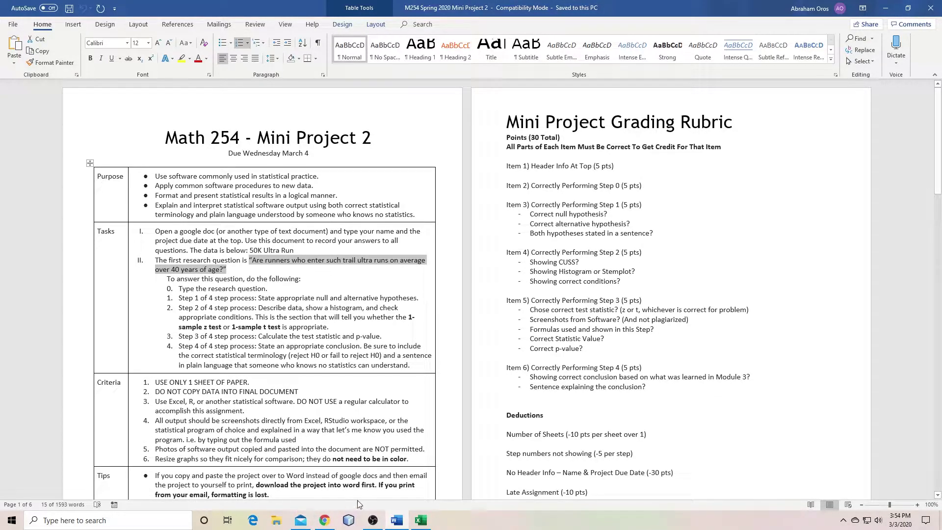
{"action": "left_click", "coordinate": [422, 516]}
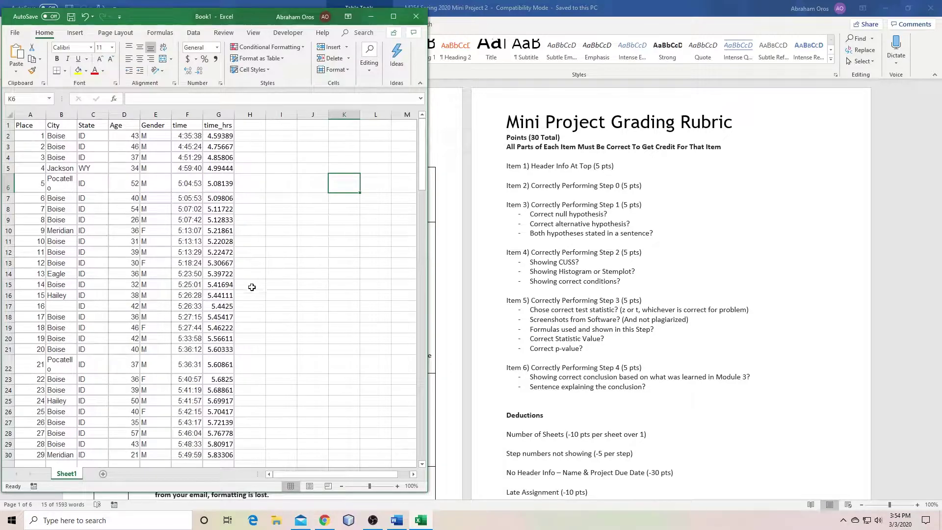
{"action": "left_click", "coordinate": [290, 135]}
Paste the research question into cell J1 and widen the Excel window
{"action": "left_click", "coordinate": [300, 126]}
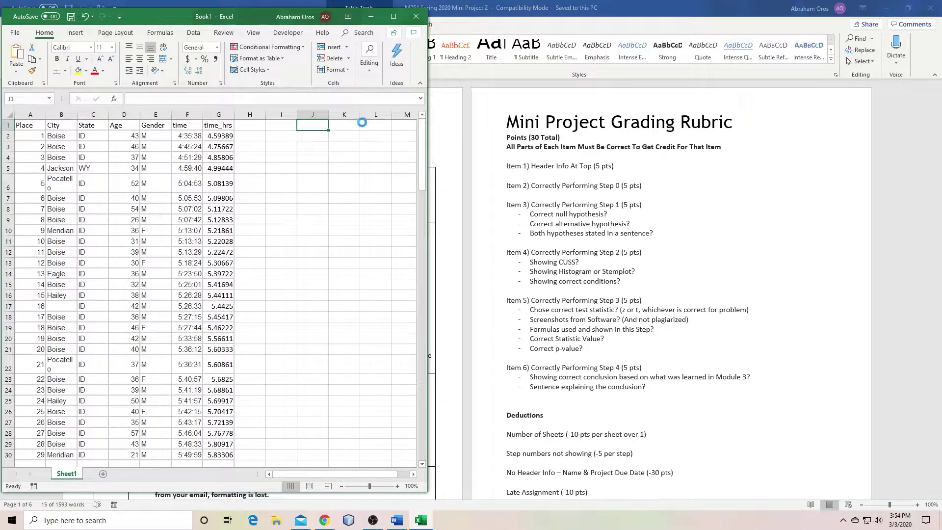
{"action": "key", "text": "ctrl+v"}
{"action": "left_click_drag", "start_coordinate": [428, 203], "coordinate": [671, 203]}
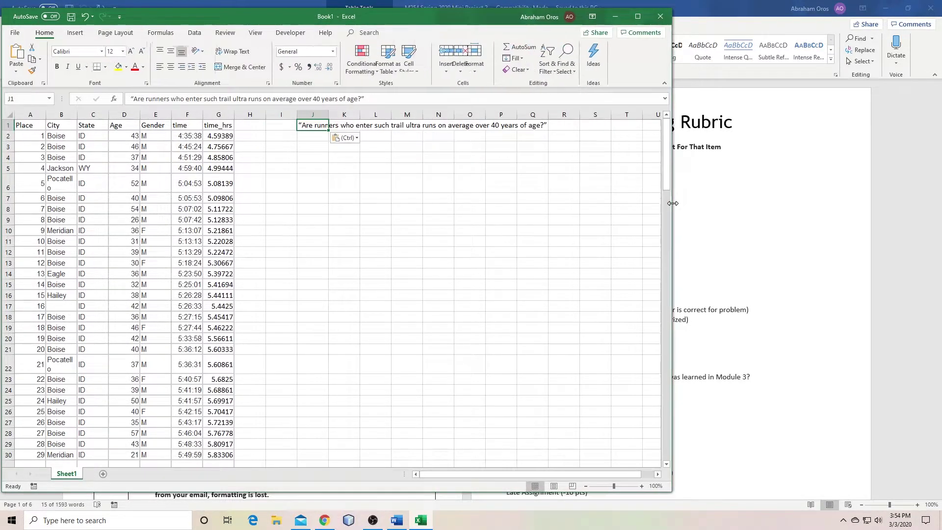
{"action": "left_click", "coordinate": [304, 148]}
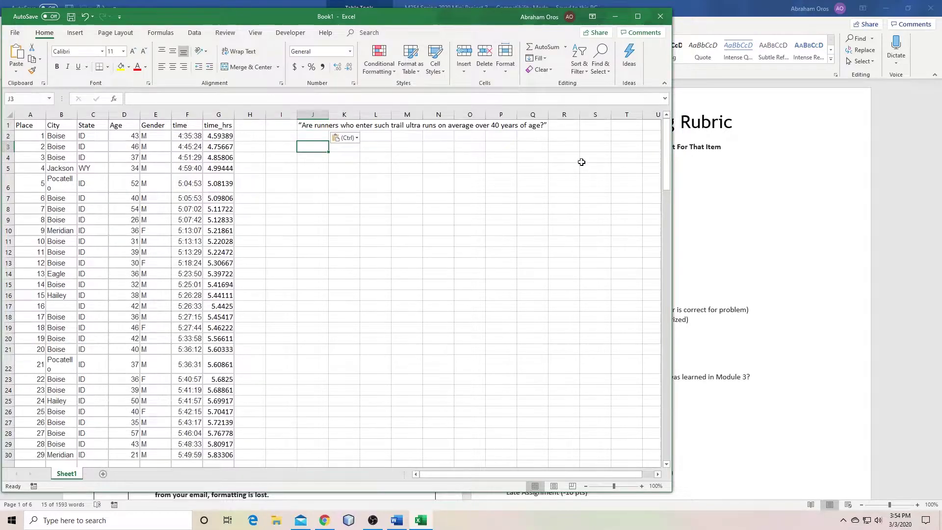
{"action": "left_click", "coordinate": [686, 86]}
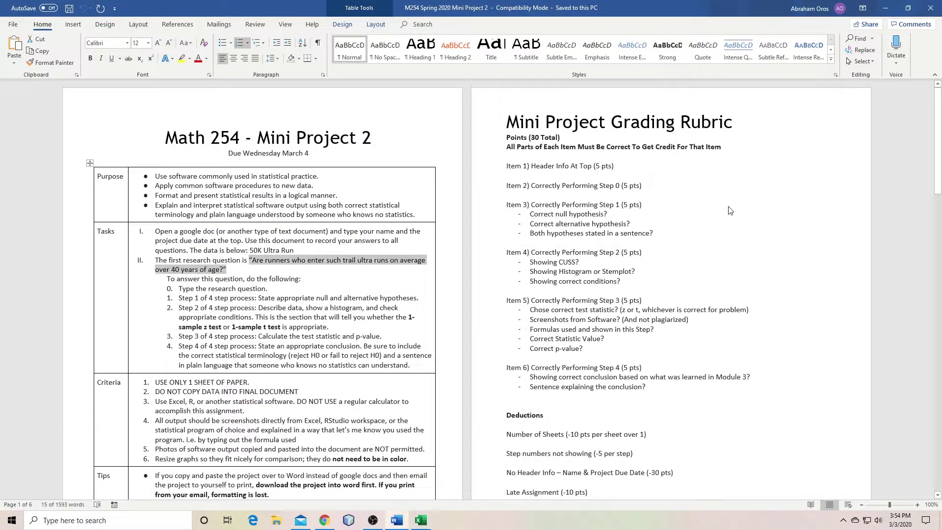
{"action": "left_click", "coordinate": [195, 298]}
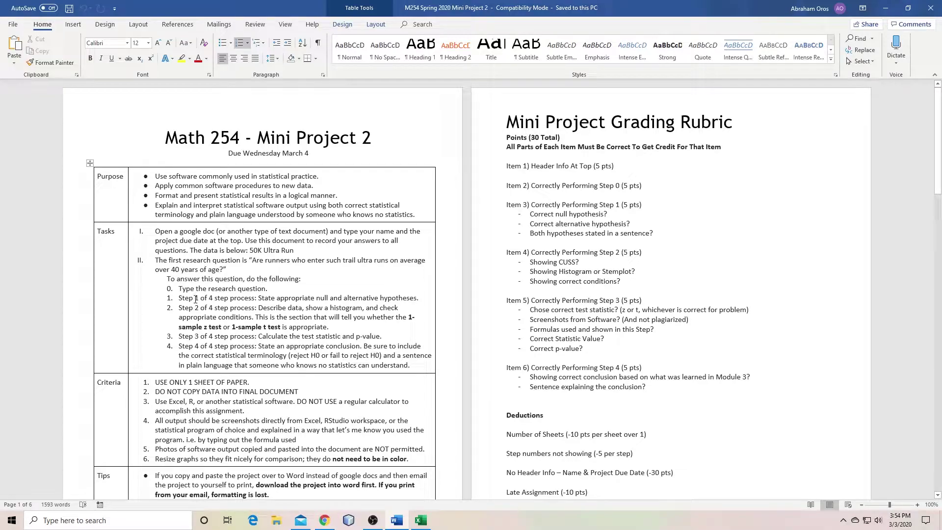
{"action": "key", "text": "alt+Tab"}
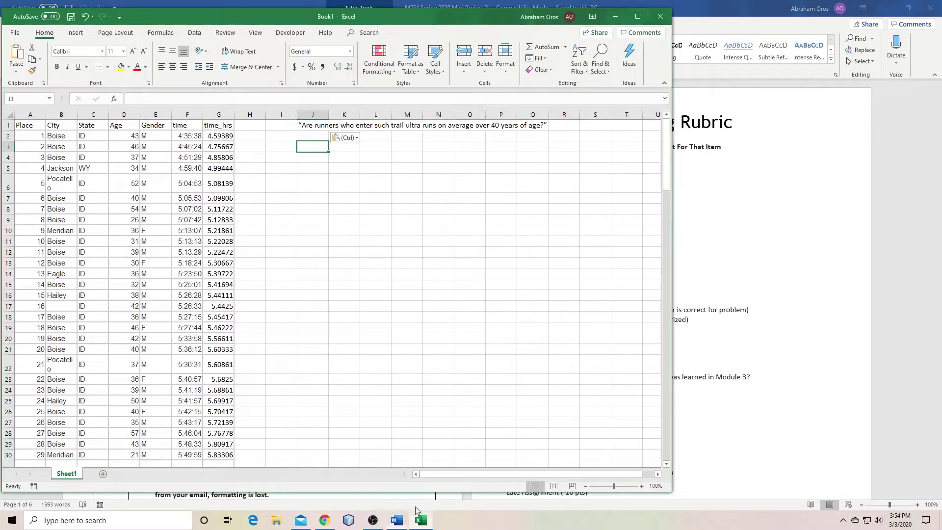
Enter 'Step 1' in J3 with 'Null Hyp' and 'Alt Hyp' labels in K4 and K5
{"action": "type", "text": "Step 1"}
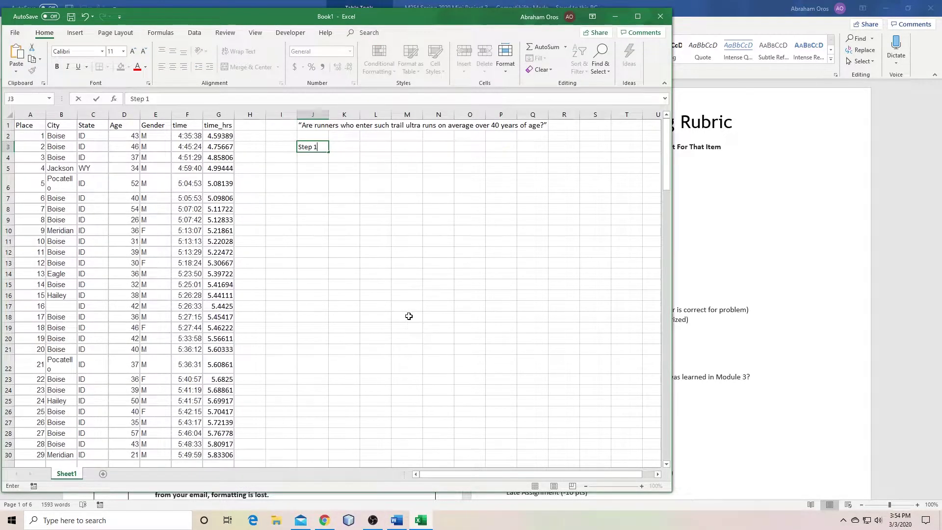
{"action": "key", "text": "Return"}
{"action": "key", "text": "Right"}
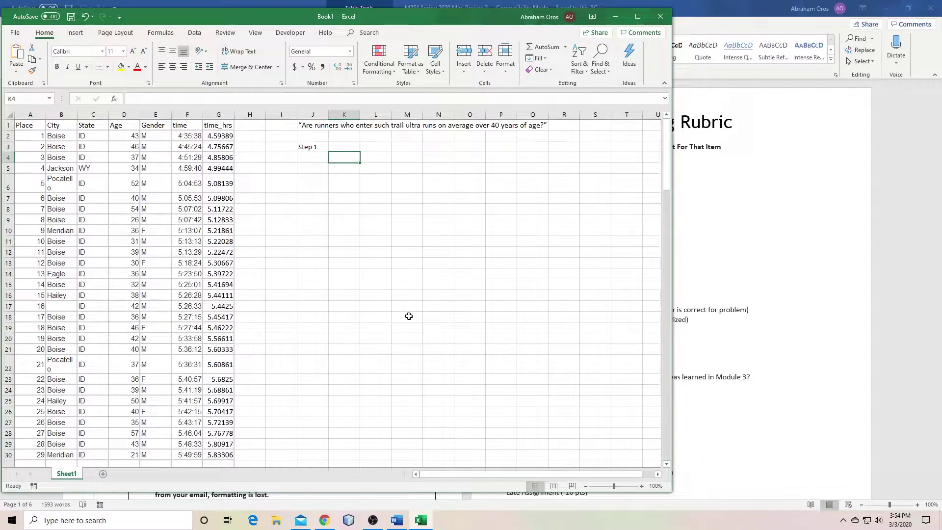
{"action": "type", "text": "Null Hyp"}
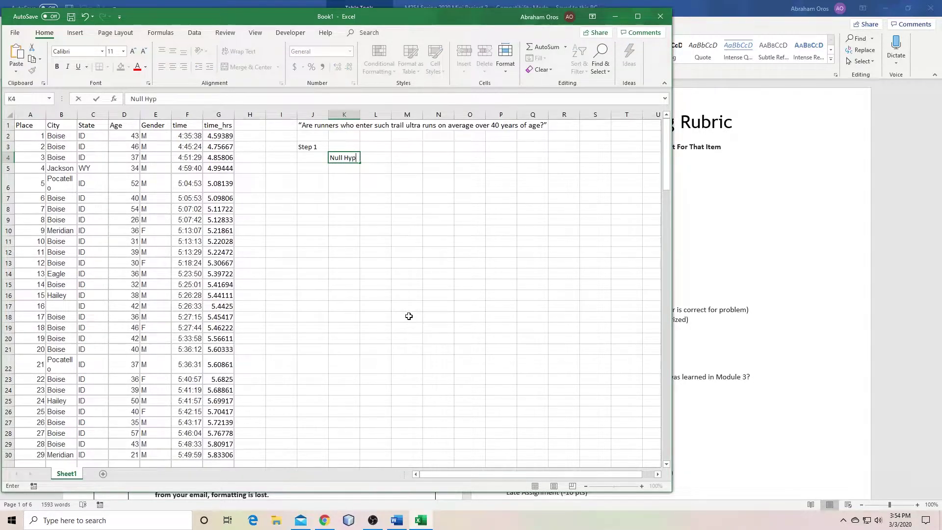
{"action": "key", "text": "Return"}
{"action": "type", "text": "Alt Hyp"}
{"action": "key", "text": "Return"}
Begin typing the null hypothesis 'mu =' in L4
{"action": "key", "text": "Up"}
{"action": "key", "text": "Up"}
{"action": "key", "text": "Right"}
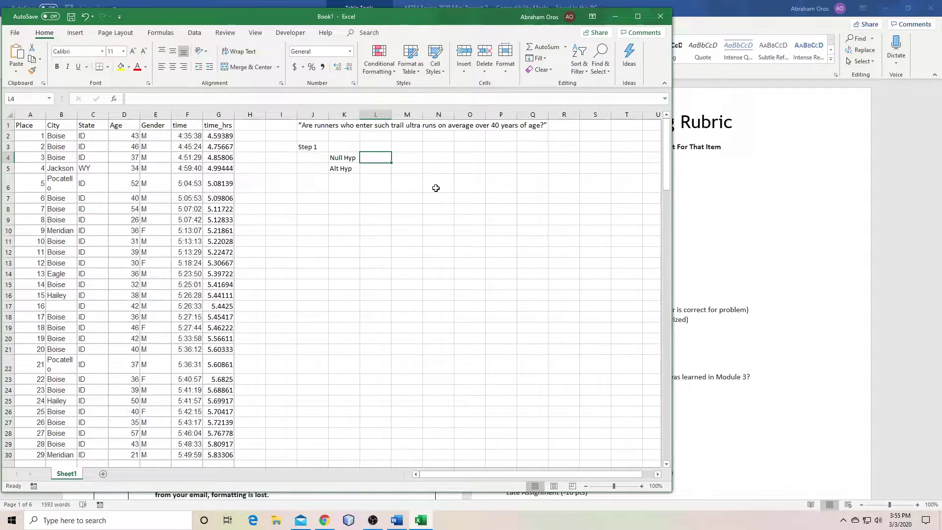
{"action": "type", "text": "mu ="}
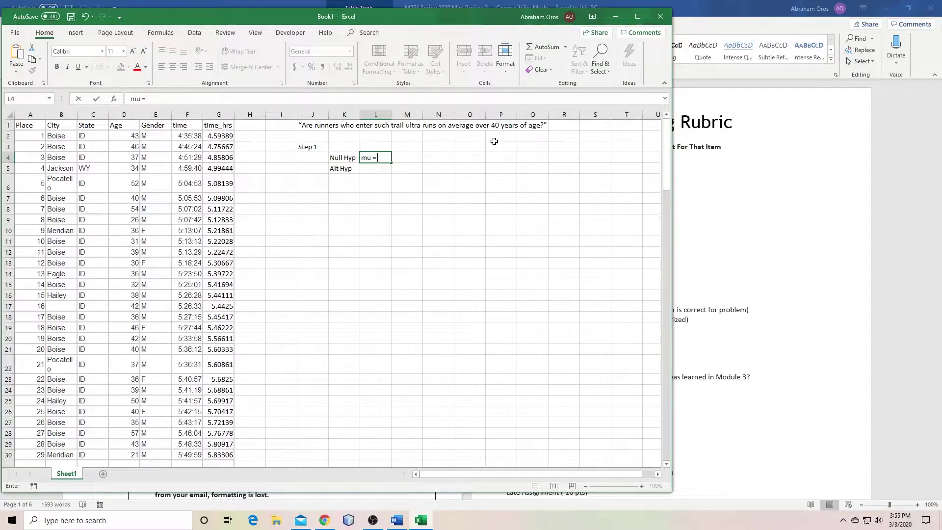
Finish the null hypothesis 'mu = 40' in L4
{"action": "type", "text": "0"}
{"action": "key", "text": "Return"}
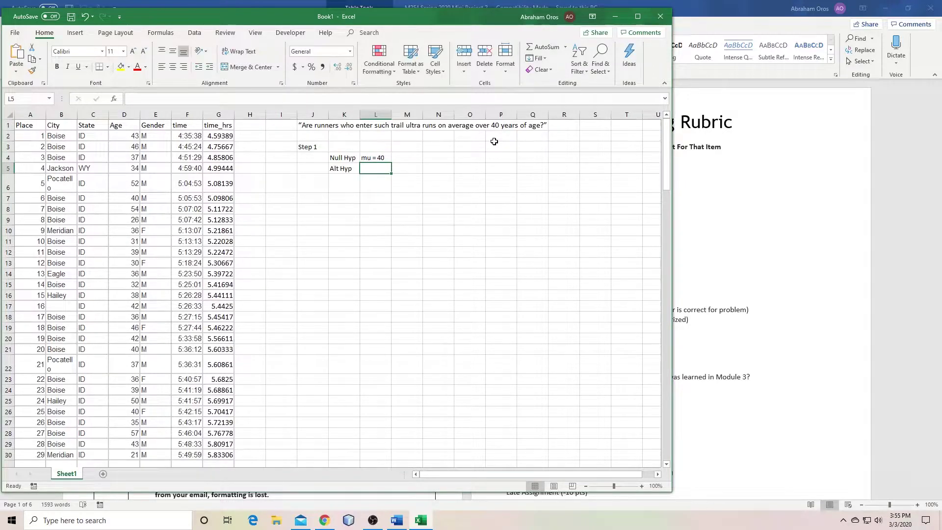
{"action": "left_click", "coordinate": [376, 159]}
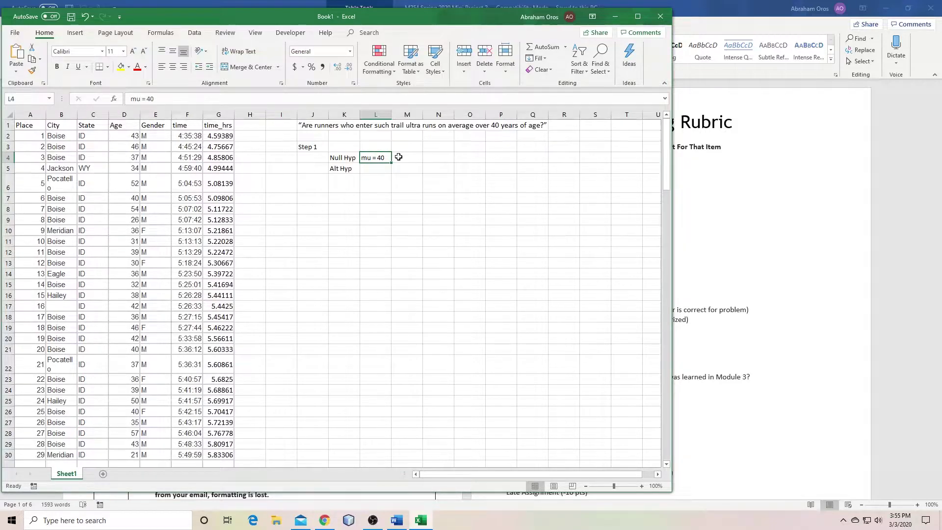
Enter the alternative hypothesis 'mu > 40' in L5
{"action": "left_click", "coordinate": [373, 169]}
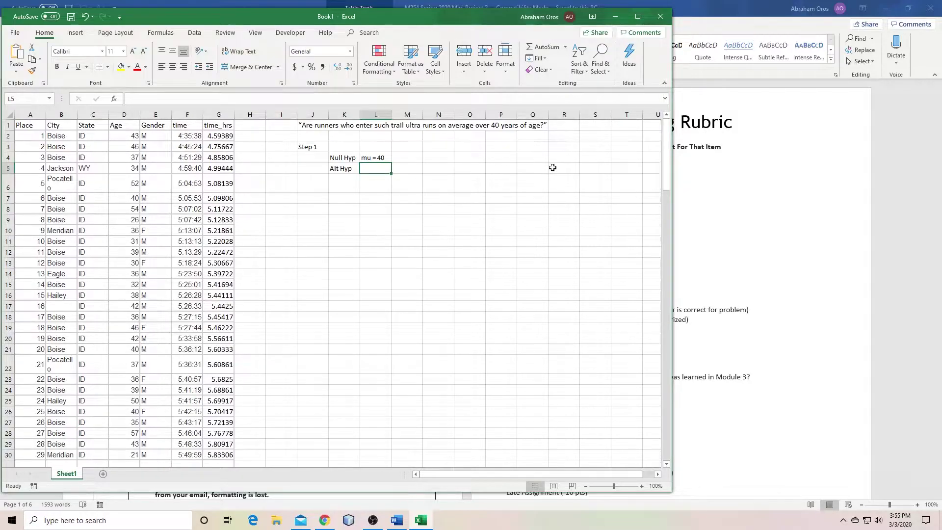
{"action": "type", "text": "mu = 40"}
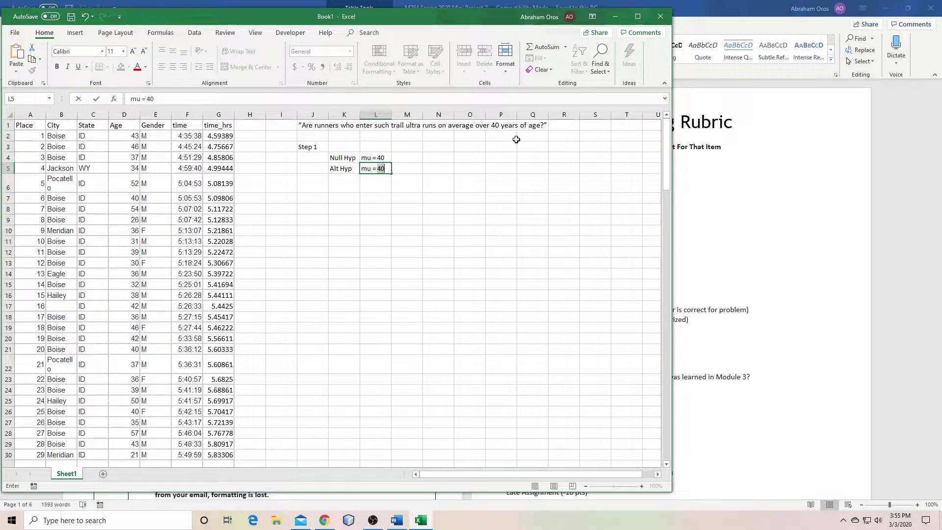
{"action": "key", "text": "Left"}
{"action": "key", "text": "Right"}
{"action": "left_click", "coordinate": [139, 99]}
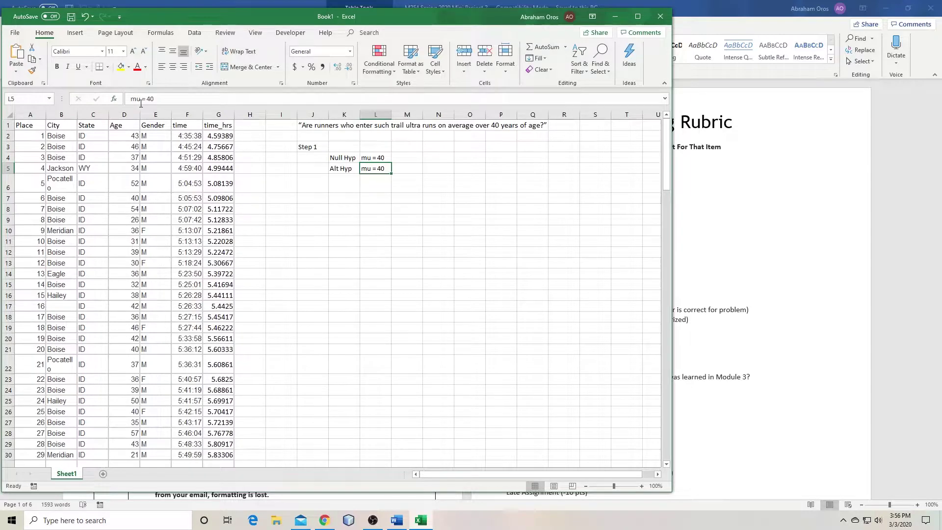
{"action": "key", "text": "Delete"}
{"action": "key", "text": "Delete"}
{"action": "type", "text": ">"}
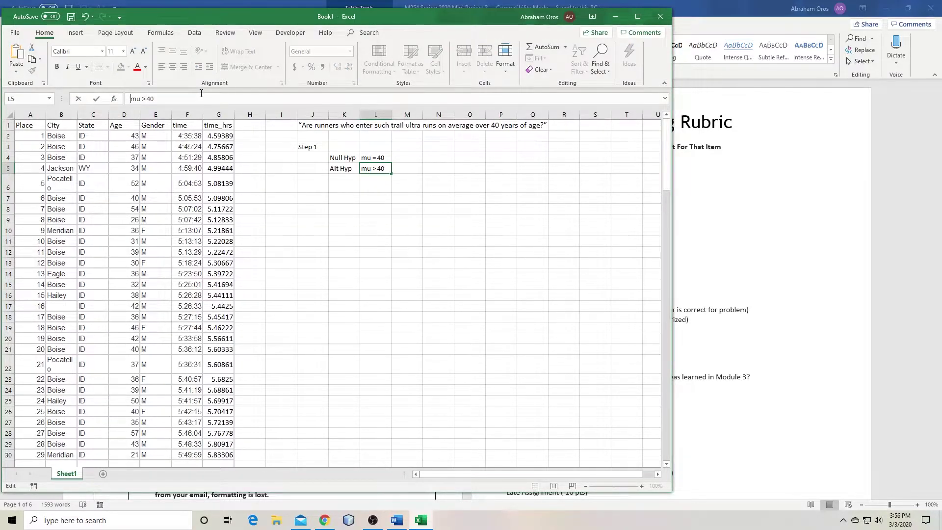
{"action": "key", "text": "Return"}
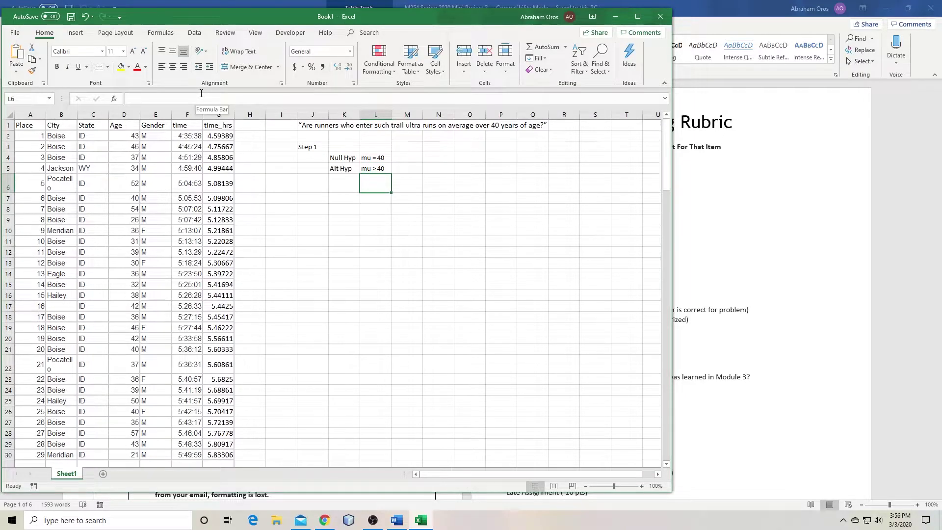
{"action": "key", "text": "Down"}
{"action": "key", "text": "Left"}
{"action": "key", "text": "Left"}
{"action": "key", "text": "Up"}
{"action": "key", "text": "Up"}
{"action": "key", "text": "Up"}
{"action": "key", "text": "Right"}
{"action": "key", "text": "Right"}
{"action": "key", "text": "Right"}
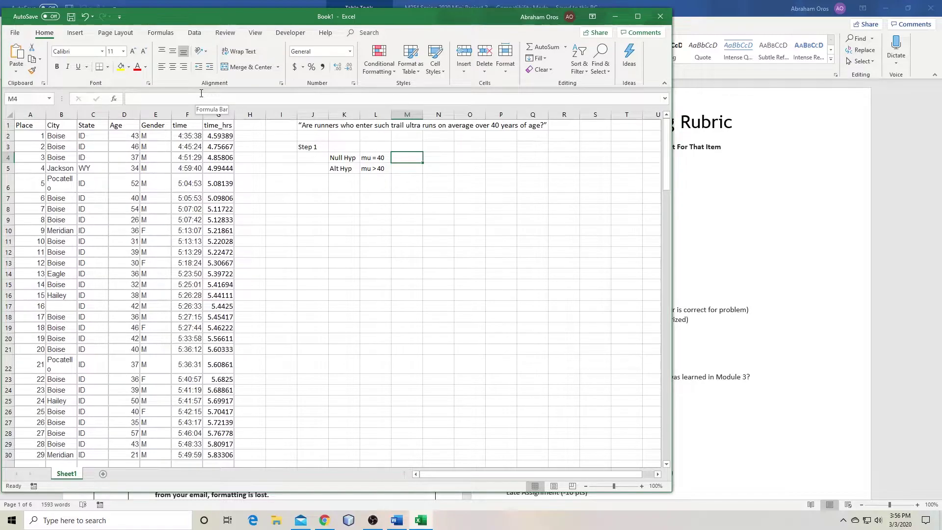
Write 'Null Hyp. Is that runners are 40 years of age on average' in M4
{"action": "type", "text": "R"}
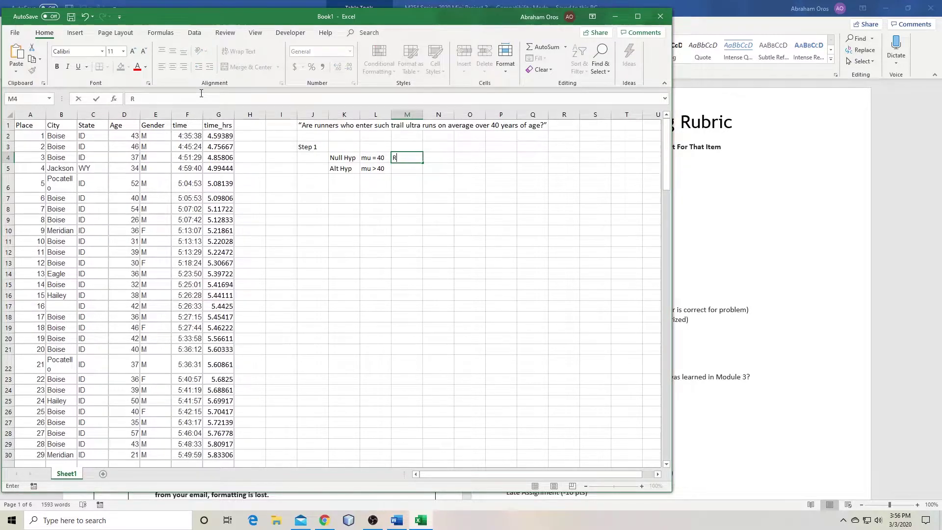
{"action": "type", "text": "unner"}
{"action": "key", "text": "BackSpace"}
{"action": "key", "text": "BackSpace"}
{"action": "key", "text": "BackSpace"}
{"action": "key", "text": "BackSpace"}
{"action": "key", "text": "BackSpace"}
{"action": "key", "text": "BackSpace"}
{"action": "type", "text": "Null Hyp. Is that runner"}
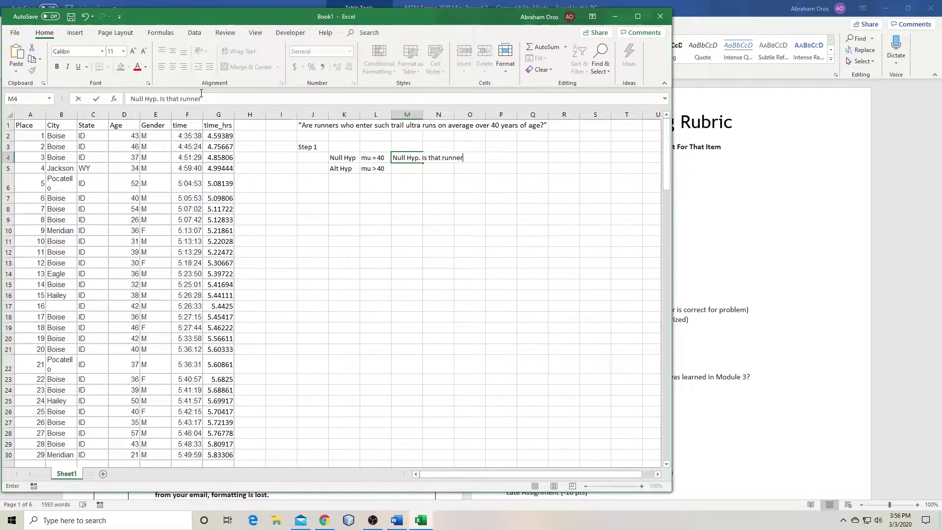
{"action": "type", "text": "s are 40 years of age on average"}
Write 'Alt. Hyp. That runners are over 40 yrs of age on average.' in M5
{"action": "type", "text": "Alt"}
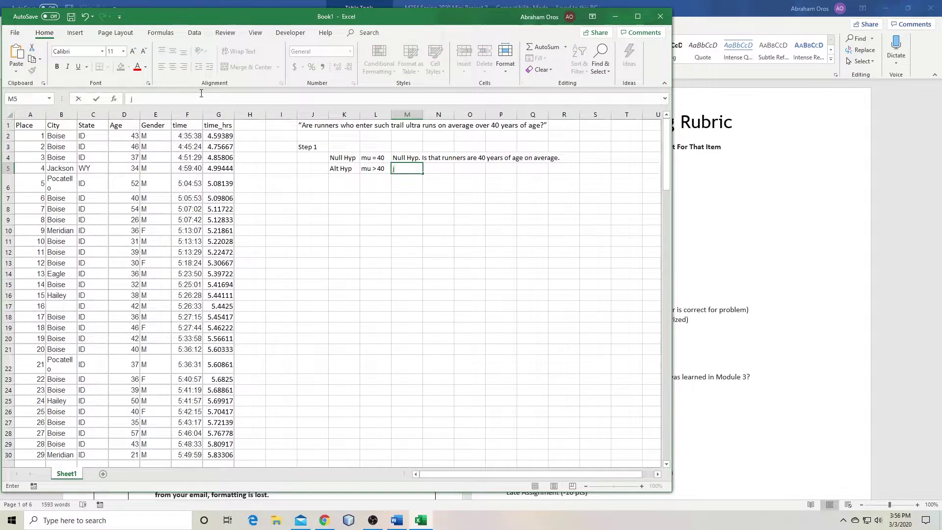
{"action": "type", "text": ". Hyp. Th"}
{"action": "key", "text": "BackSpace"}
{"action": "key", "text": "BackSpace"}
{"action": "type", "text": "That runners are ove"}
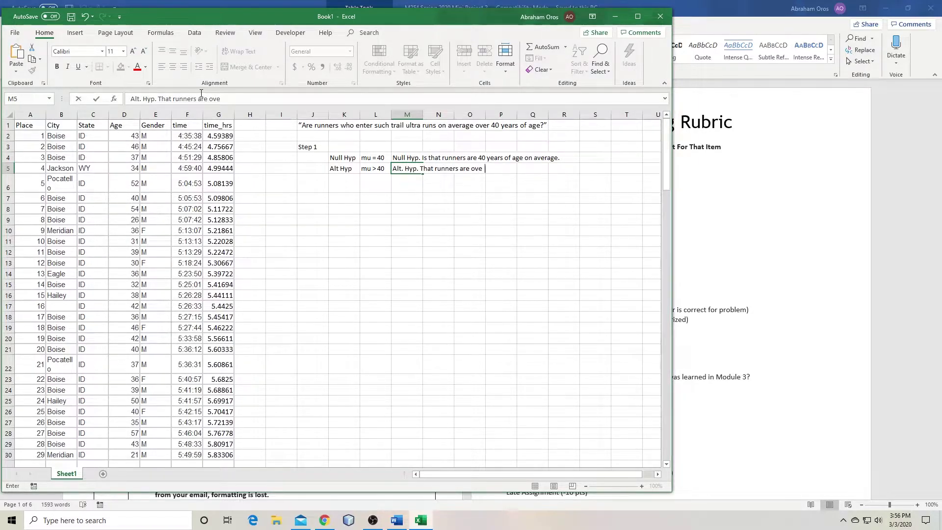
{"action": "type", "text": "r 40 yrs of age on "}
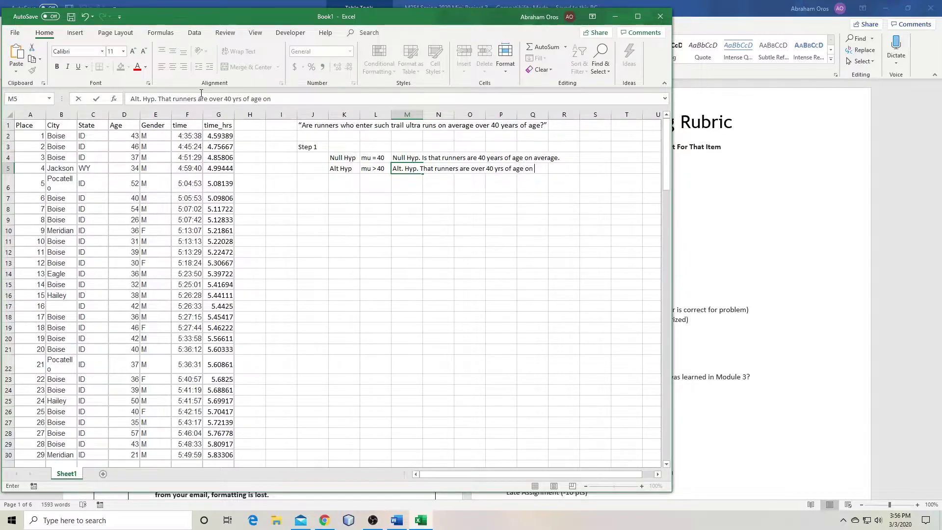
{"action": "type", "text": "average."}
{"action": "key", "text": "Return"}
Review both hypotheses and their explanations, ending at J7
{"action": "key", "text": "Up"}
{"action": "key", "text": "Up"}
{"action": "key", "text": "Left"}
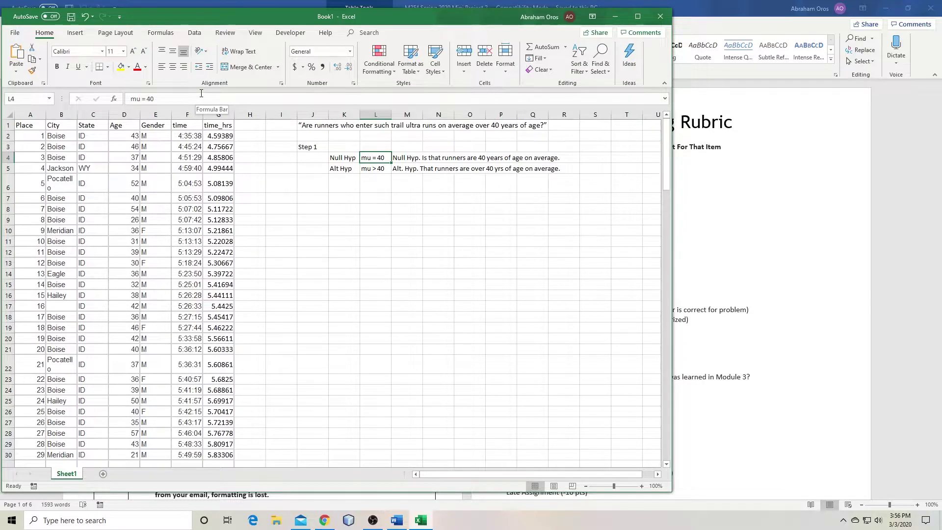
{"action": "key", "text": "Right"}
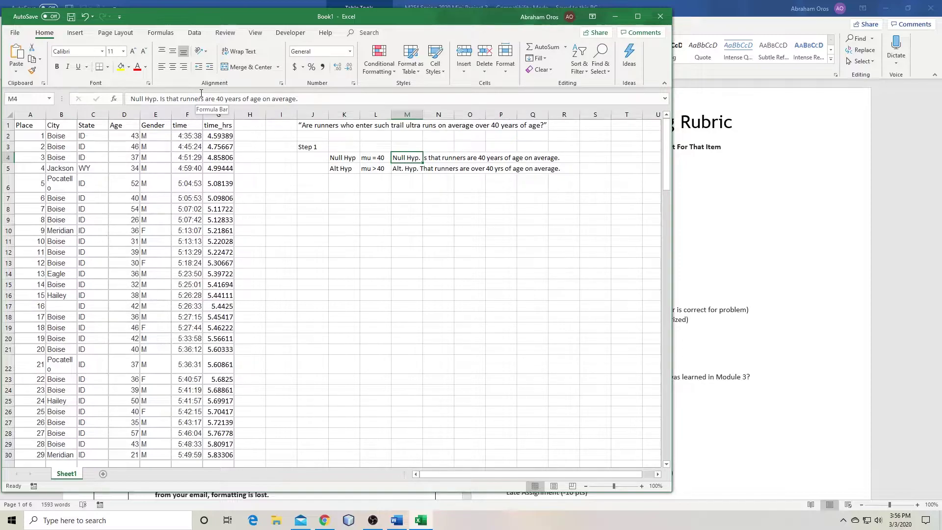
{"action": "key", "text": "Down"}
{"action": "key", "text": "Left"}
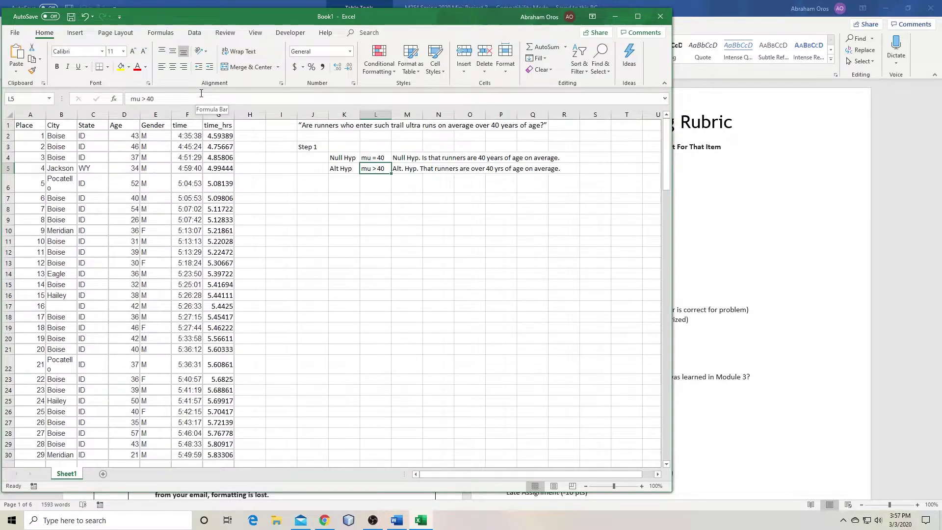
{"action": "key", "text": "Right"}
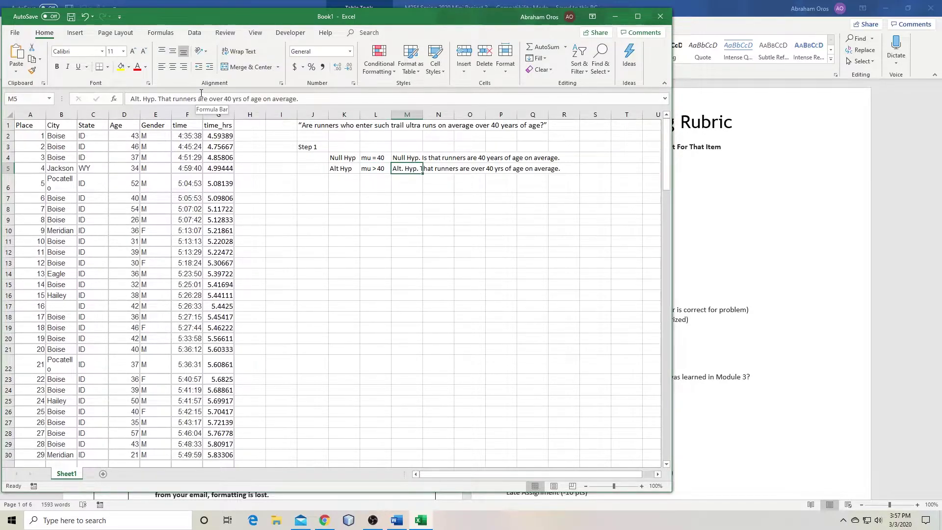
{"action": "key", "text": "Down"}
{"action": "key", "text": "Down"}
{"action": "key", "text": "Left"}
{"action": "key", "text": "Left"}
{"action": "key", "text": "Left"}
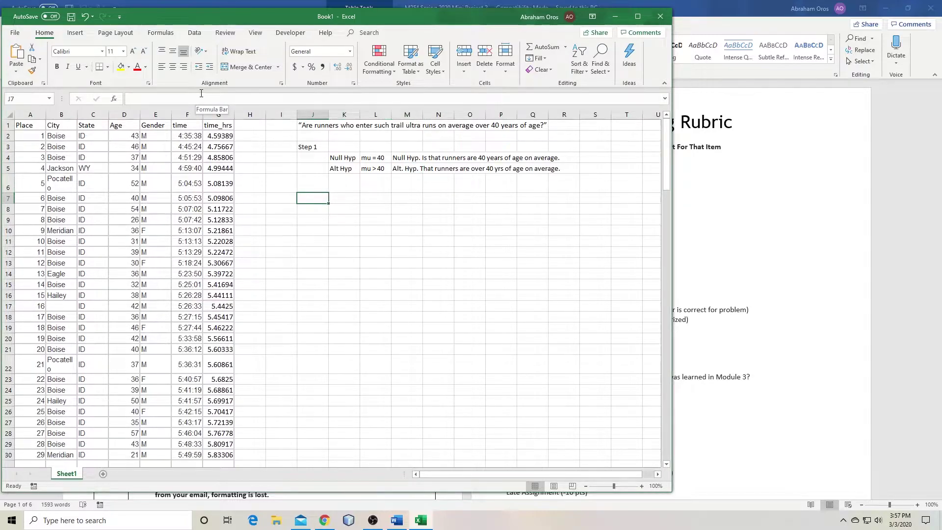
Enter 'Step 2' in J7 and the heading 'Descriptions of the data and Conditions' in K8
{"action": "type", "text": "S"}
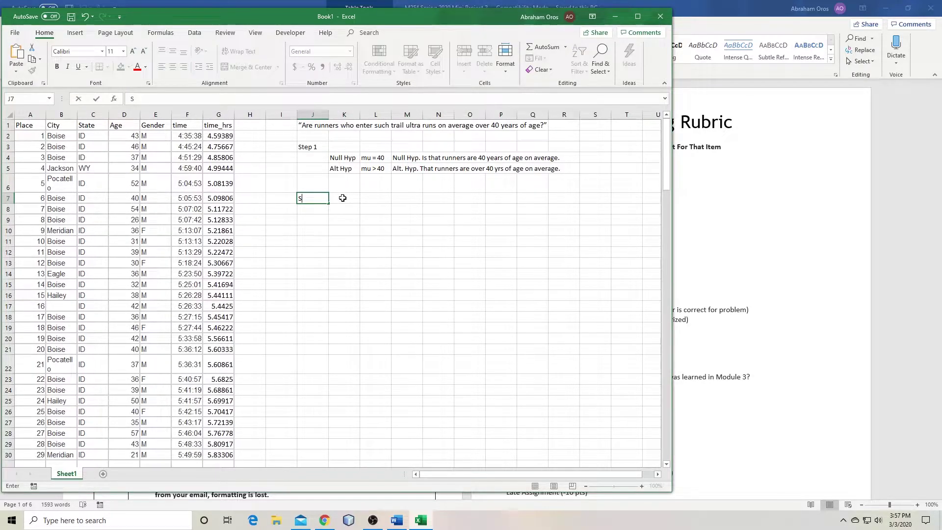
{"action": "type", "text": "tep 2"}
{"action": "key", "text": "Return"}
{"action": "key", "text": "Right"}
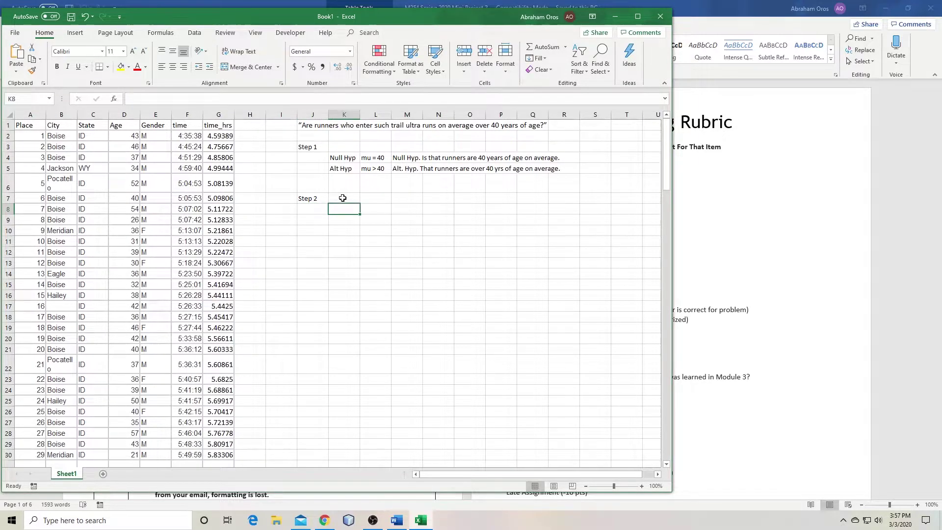
{"action": "type", "text": "Descrip"}
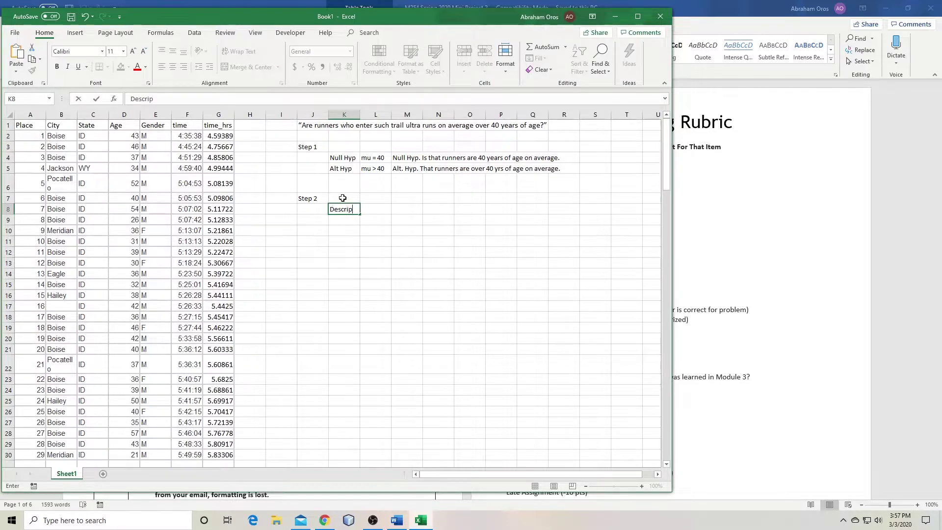
{"action": "type", "text": "tions of the data and Conditions"}
{"action": "key", "text": "Return"}
{"action": "key", "text": "Return"}
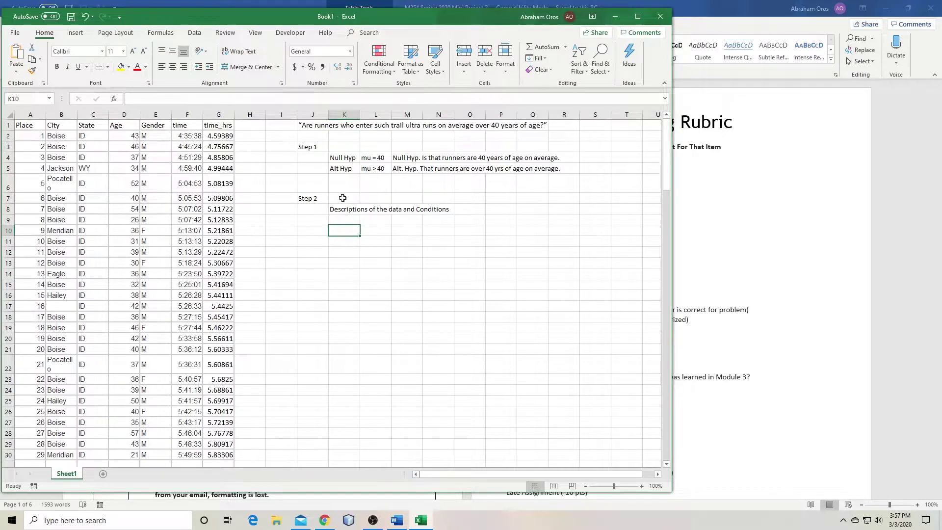
List the labels Center, Unusual, Shape and Spread in K10:K13
{"action": "type", "text": "CUSS"}
{"action": "key", "text": "Return"}
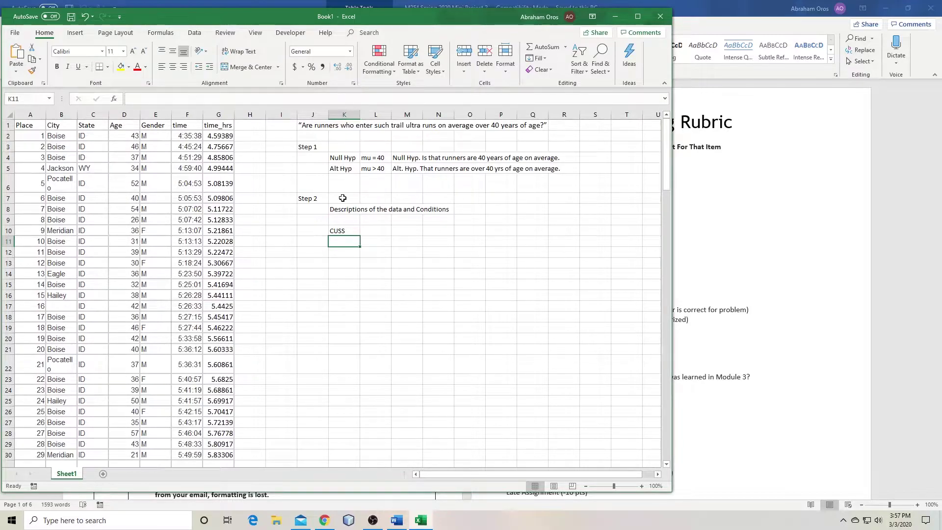
{"action": "key", "text": "ctrl+z"}
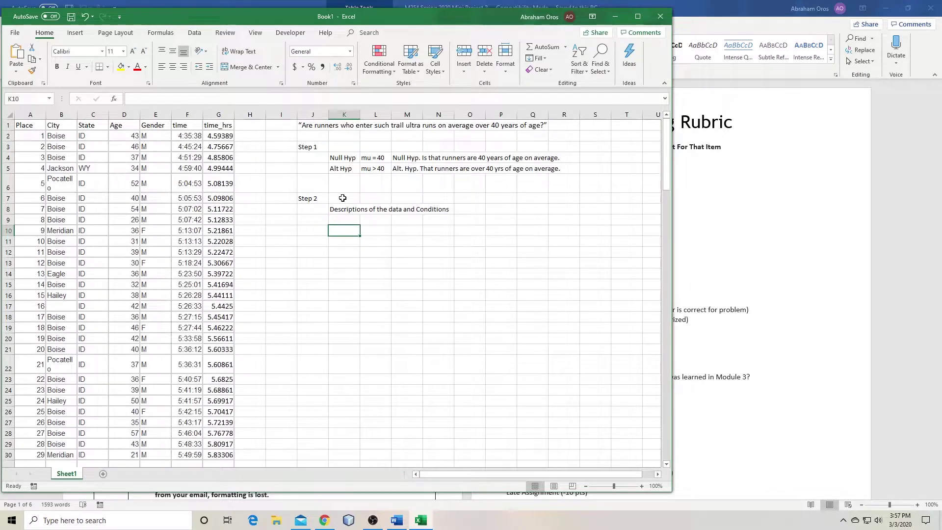
{"action": "type", "text": "Center"}
{"action": "key", "text": "Return"}
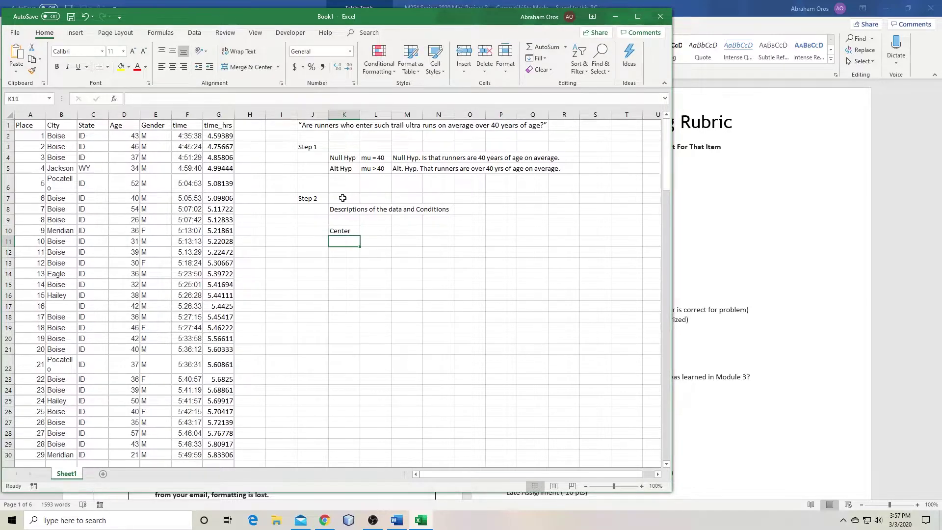
{"action": "type", "text": "Unusual"}
{"action": "key", "text": "Return"}
{"action": "type", "text": "Shape"}
{"action": "key", "text": "Return"}
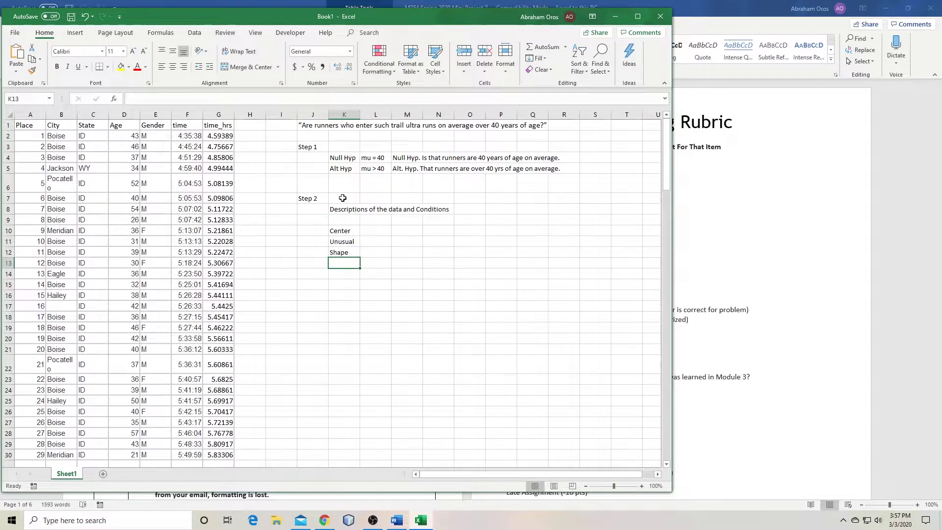
{"action": "type", "text": "Spread"}
{"action": "key", "text": "Return"}
{"action": "key", "text": "Up"}
{"action": "key", "text": "Up"}
{"action": "key", "text": "Up"}
{"action": "key", "text": "Up"}
{"action": "key", "text": "Right"}
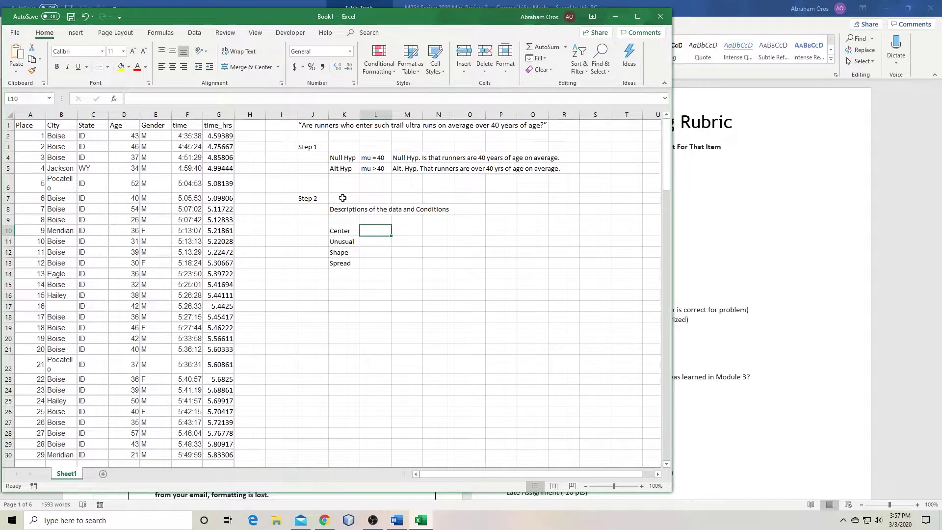
Compute the mean age =AVERAGE(D2:D136), giving 42.07407, in L10
{"action": "type", "text": "=ave"}
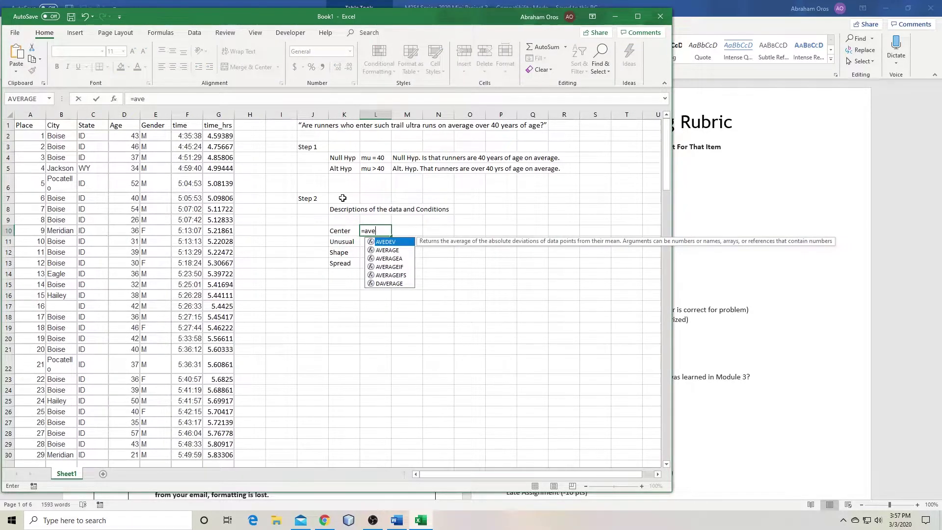
{"action": "key", "text": "Down"}
{"action": "key", "text": "Tab"}
{"action": "key", "text": "Left"}
{"action": "key", "text": "Left"}
{"action": "key", "text": "Left"}
{"action": "key", "text": "Left"}
{"action": "key", "text": "Left"}
{"action": "key", "text": "Left"}
{"action": "key", "text": "Left"}
{"action": "key", "text": "Left"}
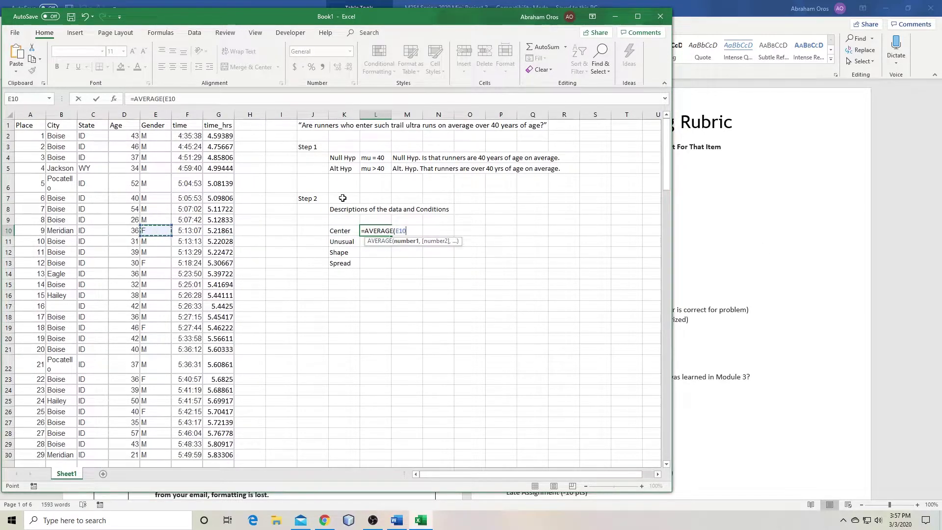
{"action": "key", "text": "Up"}
{"action": "key", "text": "Up"}
{"action": "key", "text": "Up"}
{"action": "key", "text": "Up"}
{"action": "key", "text": "Up"}
{"action": "key", "text": "Up"}
{"action": "key", "text": "Up"}
{"action": "key", "text": "Up"}
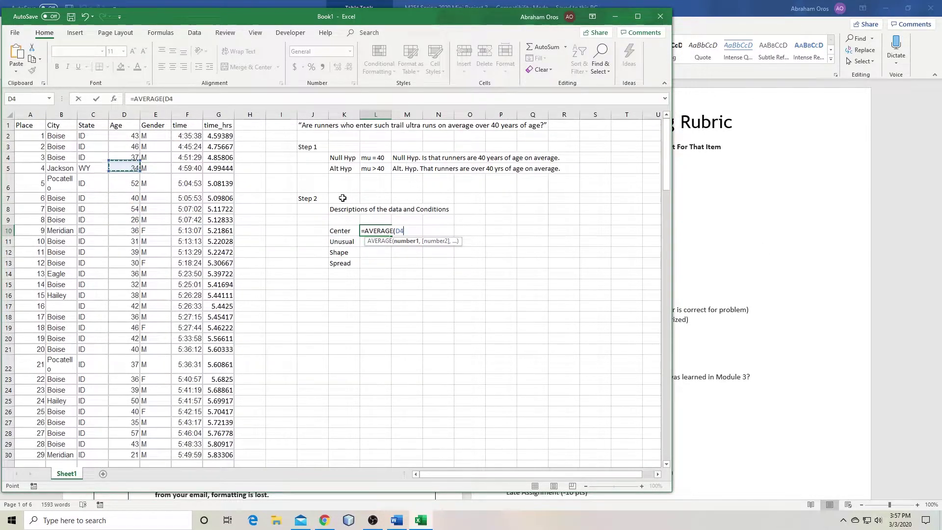
{"action": "key", "text": "ctrl+shift+Down"}
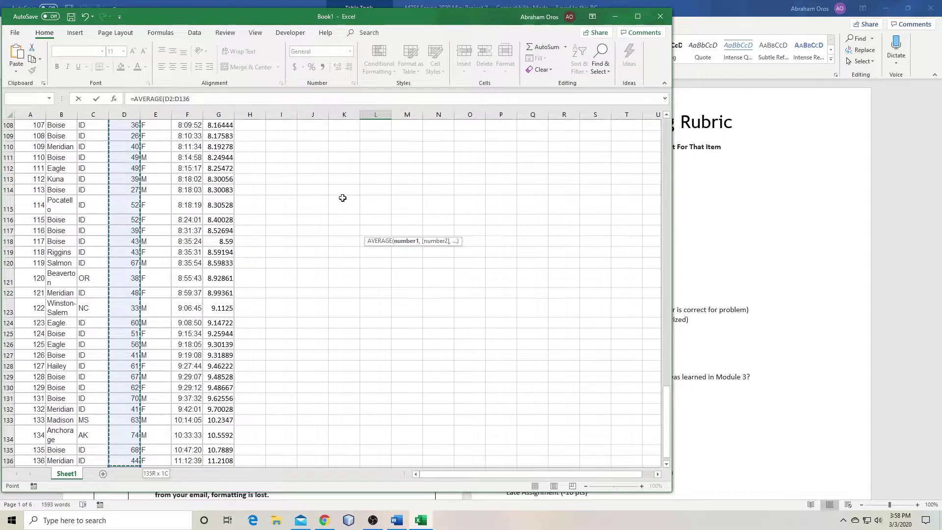
{"action": "type", "text": ")"}
{"action": "key", "text": "Return"}
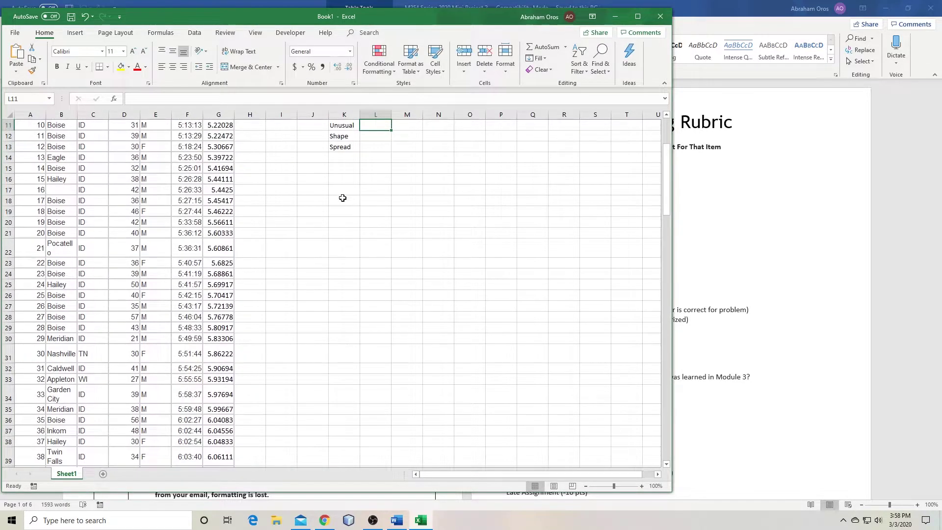
{"action": "key", "text": "Up"}
{"action": "scroll", "coordinate": [348, 216], "scroll_direction": "up", "scroll_amount": 3}
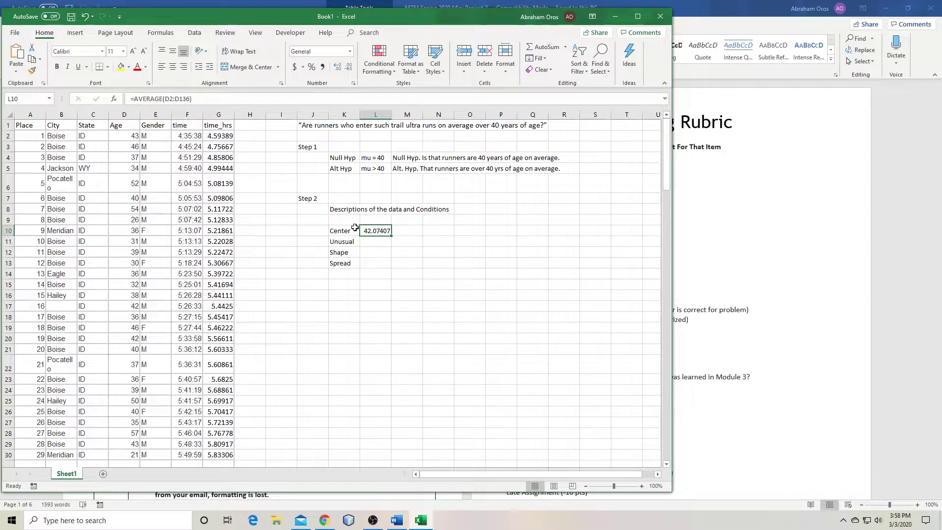
Add the note 'Sample mean: x_bar' and move it to N10
{"action": "key", "text": "Right"}
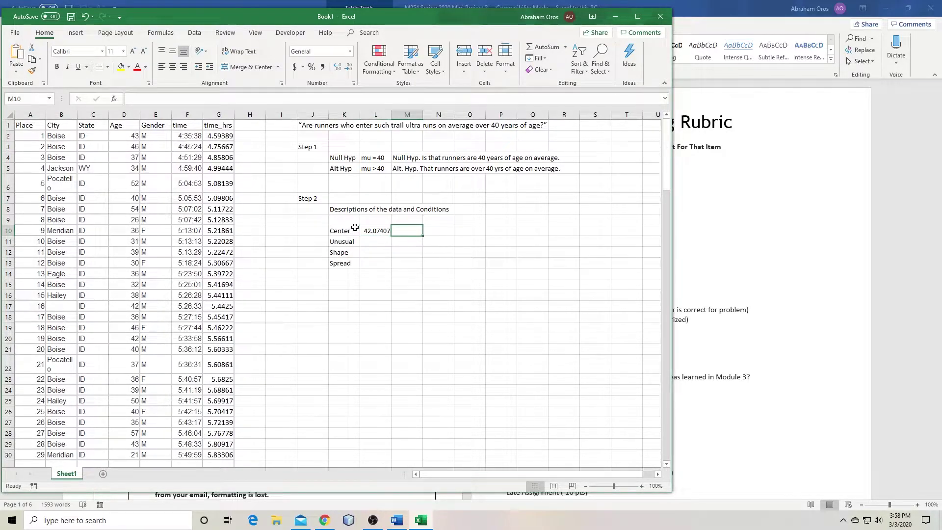
{"action": "type", "text": "Sample"}
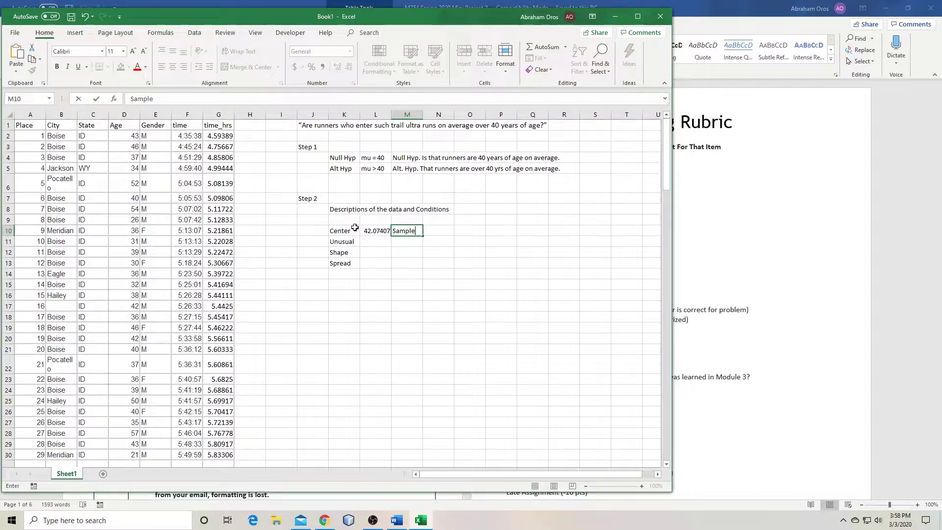
{"action": "type", "text": " mean"}
{"action": "key", "text": "BackSpace"}
{"action": "type", "text": ": b_bar"}
{"action": "key", "text": "Return"}
{"action": "key", "text": "Up"}
{"action": "key", "text": "ctrl+c"}
{"action": "key", "text": "Right"}
{"action": "key", "text": "Return"}
{"action": "key", "text": "Down"}
{"action": "key", "text": "Up"}
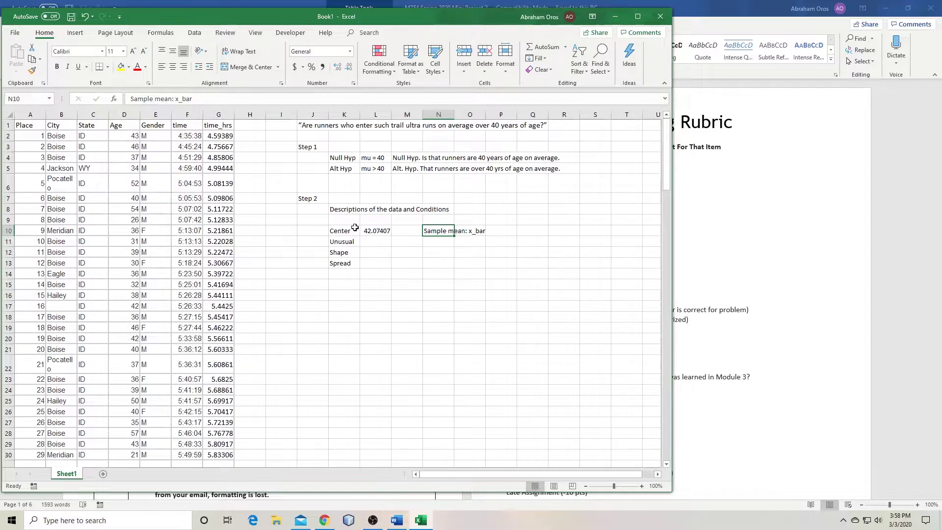
{"action": "key", "text": "Down"}
{"action": "key", "text": "Left"}
{"action": "key", "text": "Left"}
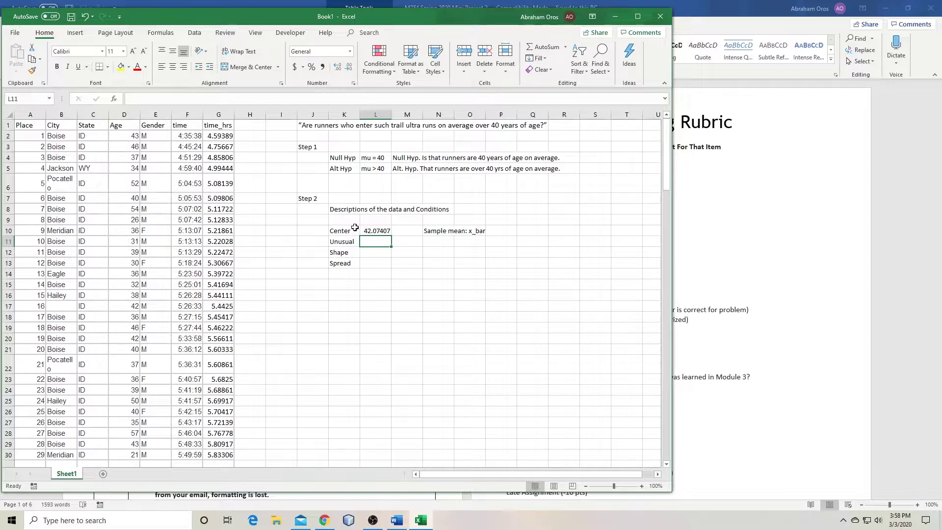
Enter =STDEV.S(D2:D136) in L13, giving 10.51412
{"action": "key", "text": "Down"}
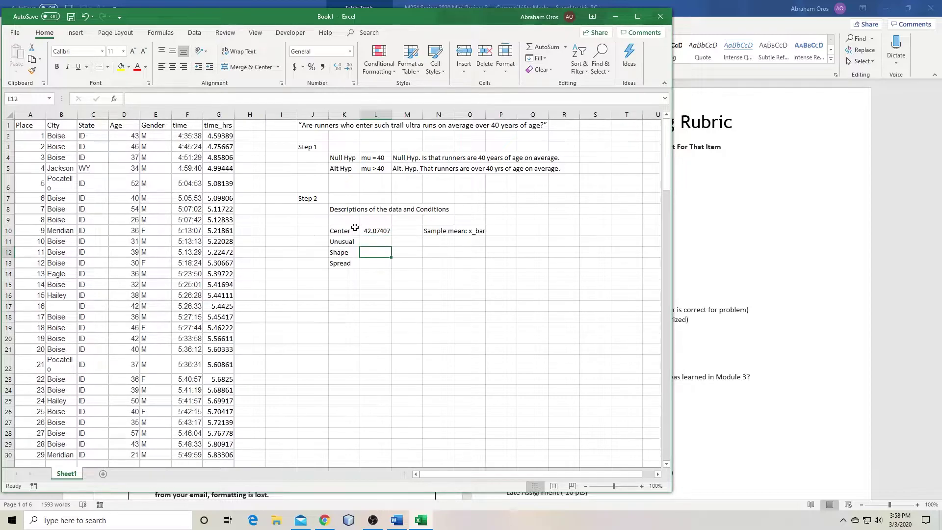
{"action": "key", "text": "Down"}
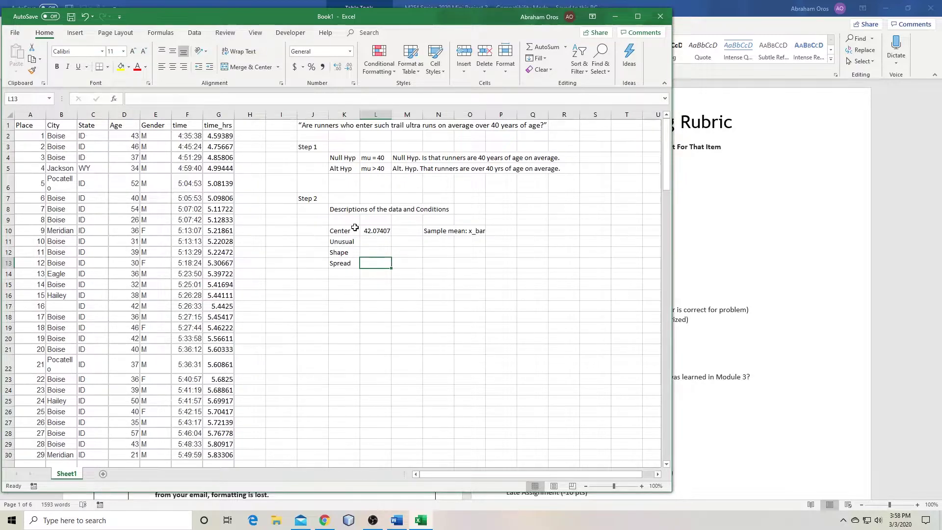
{"action": "type", "text": "=st"}
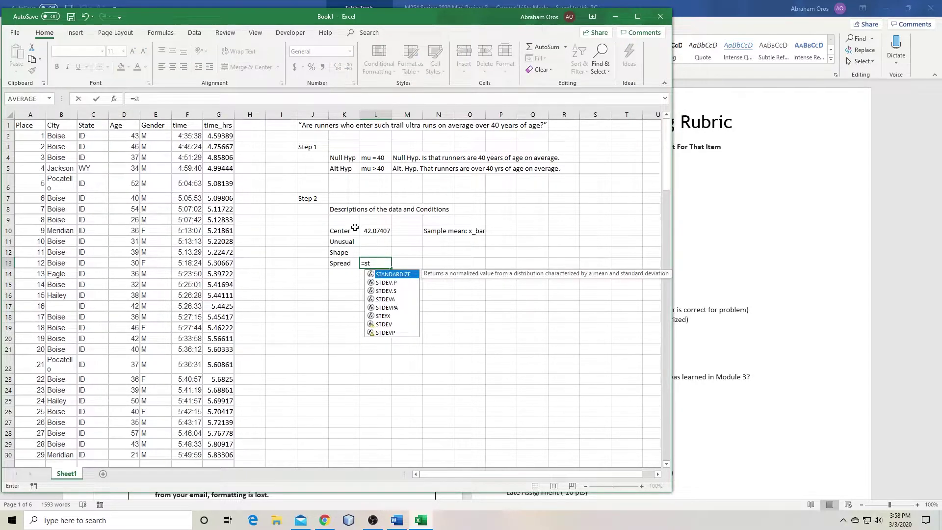
{"action": "key", "text": "Down"}
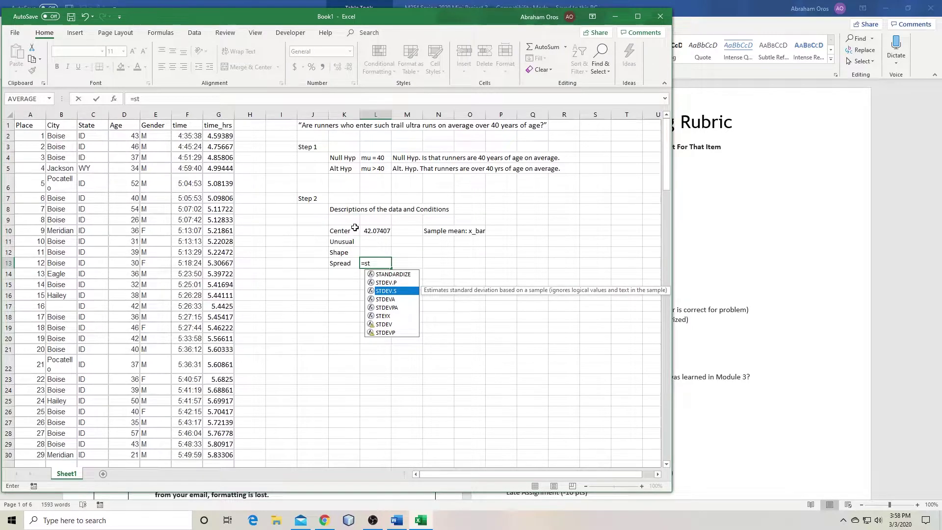
{"action": "key", "text": "Tab"}
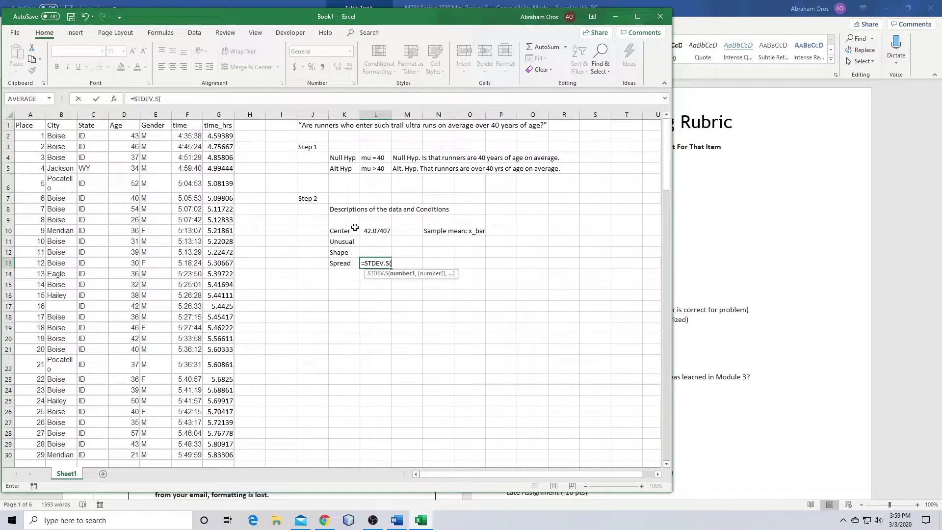
{"action": "key", "text": "Left"}
{"action": "key", "text": "Left"}
{"action": "key", "text": "Left"}
{"action": "key", "text": "Left"}
{"action": "key", "text": "Left"}
{"action": "key", "text": "Left"}
{"action": "key", "text": "Up"}
{"action": "key", "text": "Left"}
{"action": "key", "text": "Left"}
{"action": "key", "text": "Up"}
{"action": "key", "text": "Up"}
{"action": "key", "text": "Up"}
{"action": "key", "text": "Up"}
{"action": "key", "text": "Up"}
{"action": "key", "text": "Up"}
{"action": "key", "text": "Up"}
{"action": "key", "text": "Up"}
{"action": "key", "text": "Up"}
{"action": "key", "text": "Up"}
{"action": "key", "text": "Up"}
{"action": "key", "text": "Down"}
{"action": "key", "text": "ctrl+shift+Down"}
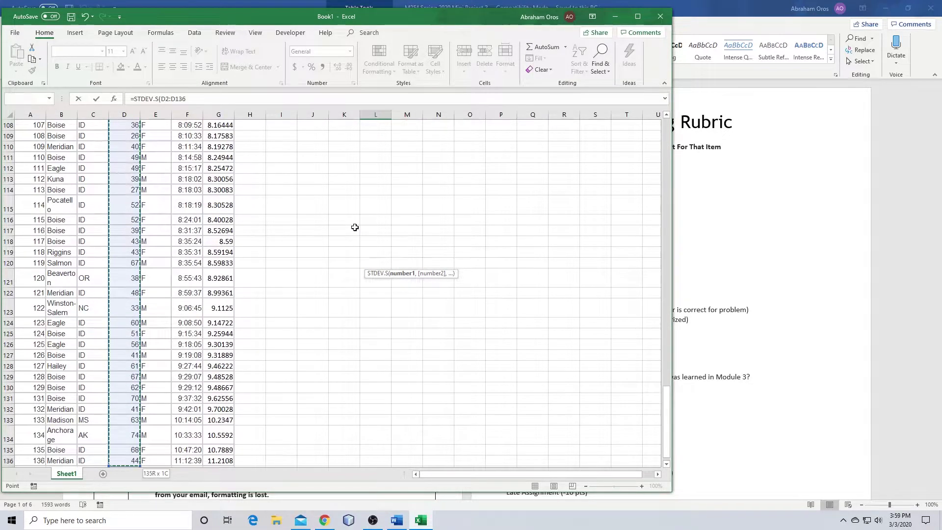
{"action": "key", "text": "ctrl+Return"}
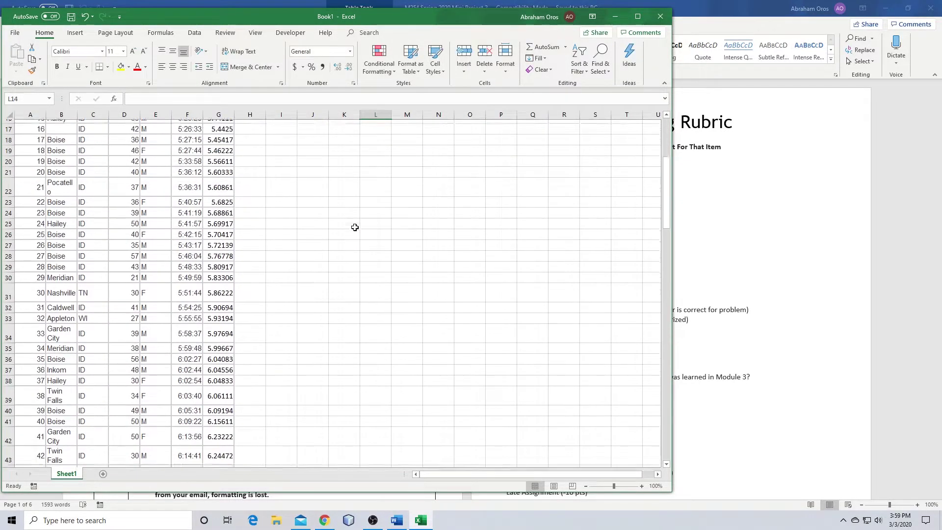
{"action": "key", "text": "Up"}
{"action": "key", "text": "Up"}
{"action": "key", "text": "Up"}
{"action": "key", "text": "Up"}
{"action": "key", "text": "Up"}
{"action": "key", "text": "Up"}
{"action": "key", "text": "Down"}
{"action": "key", "text": "Down"}
{"action": "key", "text": "Down"}
{"action": "key", "text": "Down"}
{"action": "key", "text": "Down"}
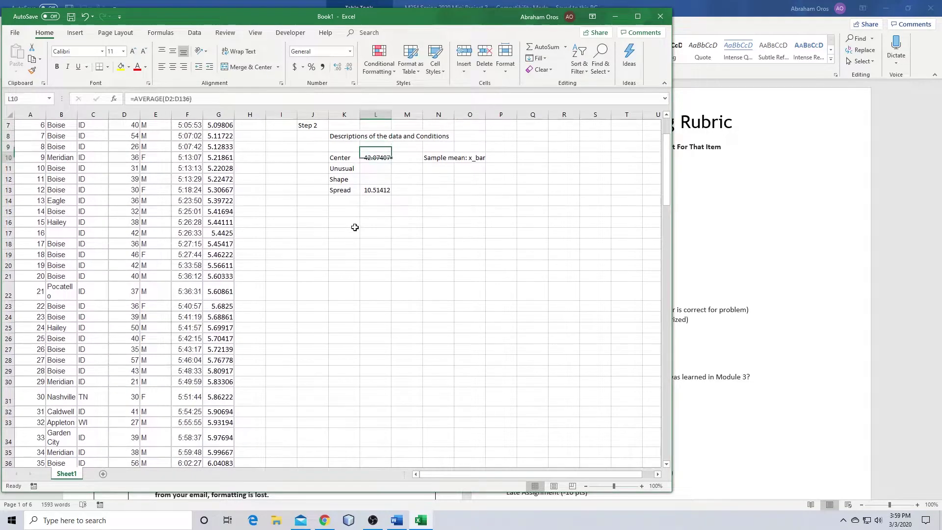
{"action": "key", "text": "Down"}
{"action": "key", "text": "Down"}
{"action": "key", "text": "Down"}
{"action": "key", "text": "Up"}
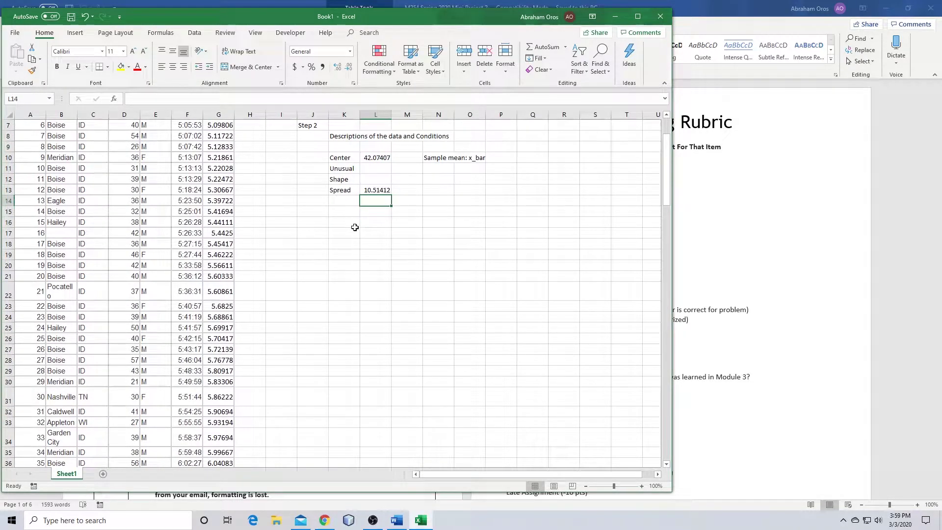
{"action": "scroll", "coordinate": [387, 147], "scroll_direction": "up", "scroll_amount": 2}
{"action": "left_click", "coordinate": [385, 243]}
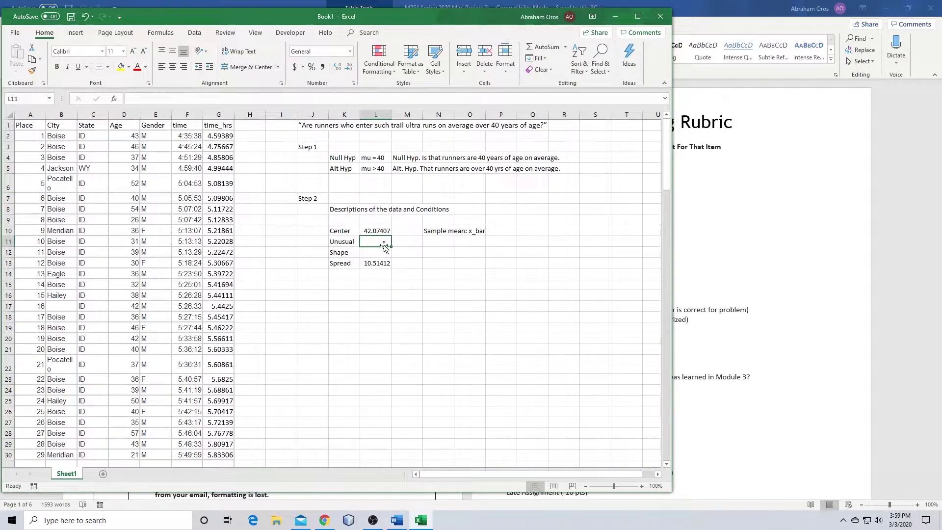
Select the Age header D1 and bring up the Data Analysis tool list from the Data tab
{"action": "left_click", "coordinate": [369, 251]}
{"action": "left_click", "coordinate": [363, 283]}
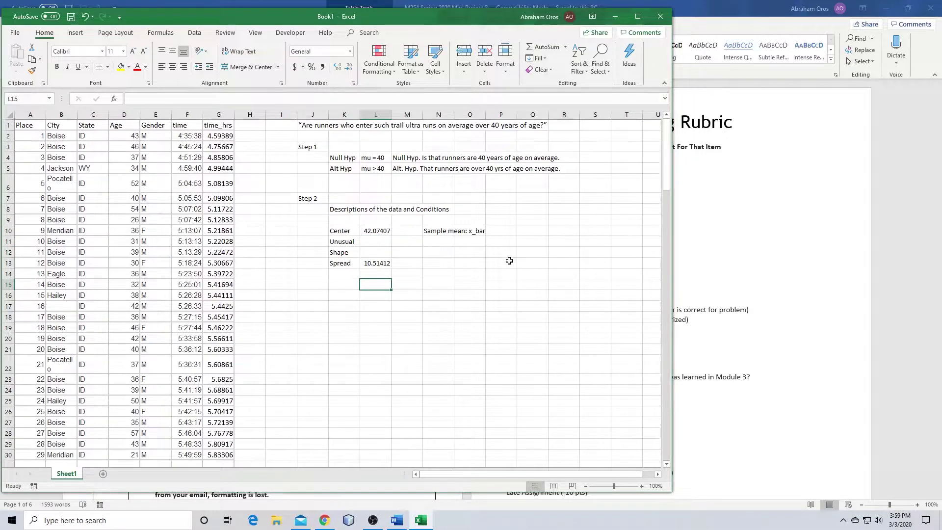
{"action": "left_click", "coordinate": [126, 124]}
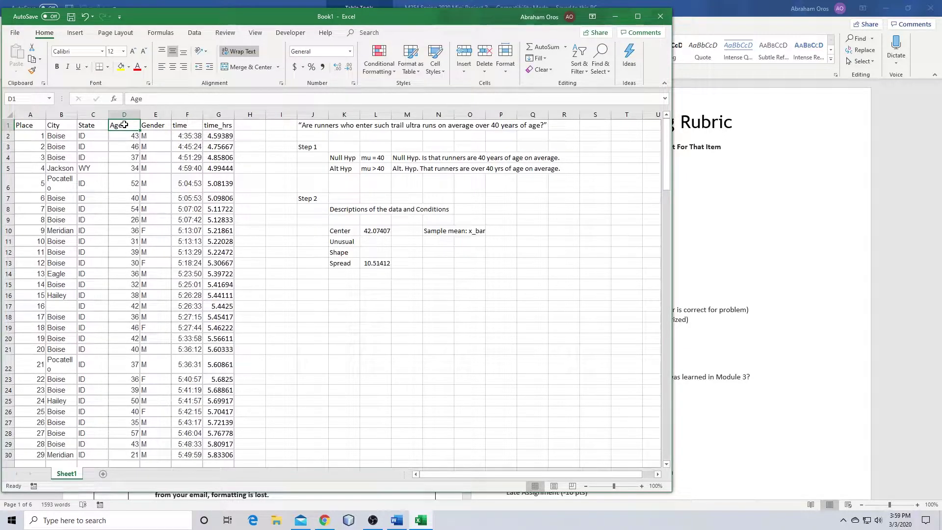
{"action": "left_click", "coordinate": [196, 35]}
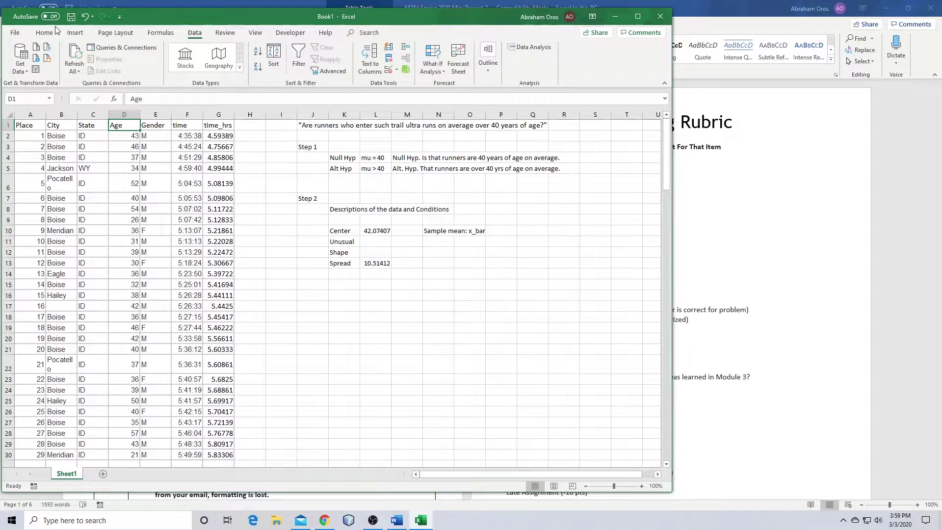
{"action": "left_click", "coordinate": [256, 34]}
{"action": "left_click", "coordinate": [225, 32]}
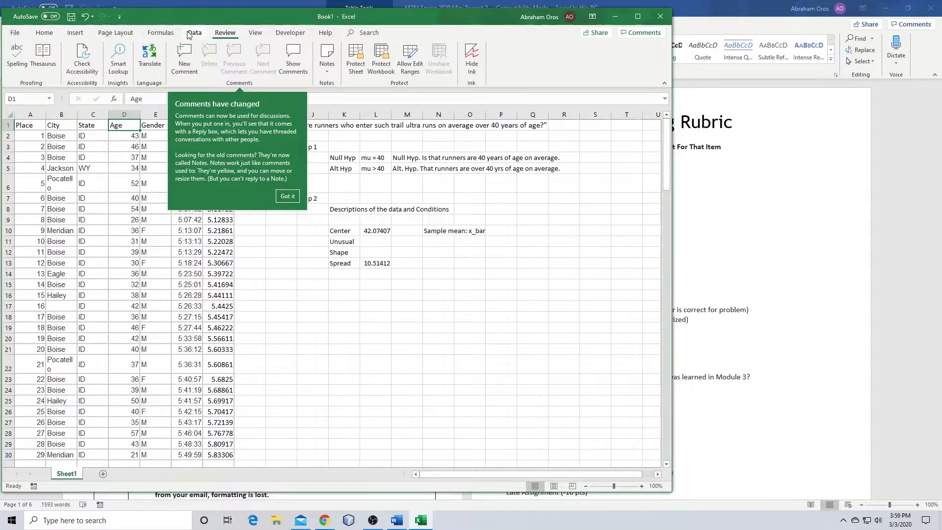
{"action": "left_click", "coordinate": [191, 32]}
{"action": "left_click", "coordinate": [160, 33]}
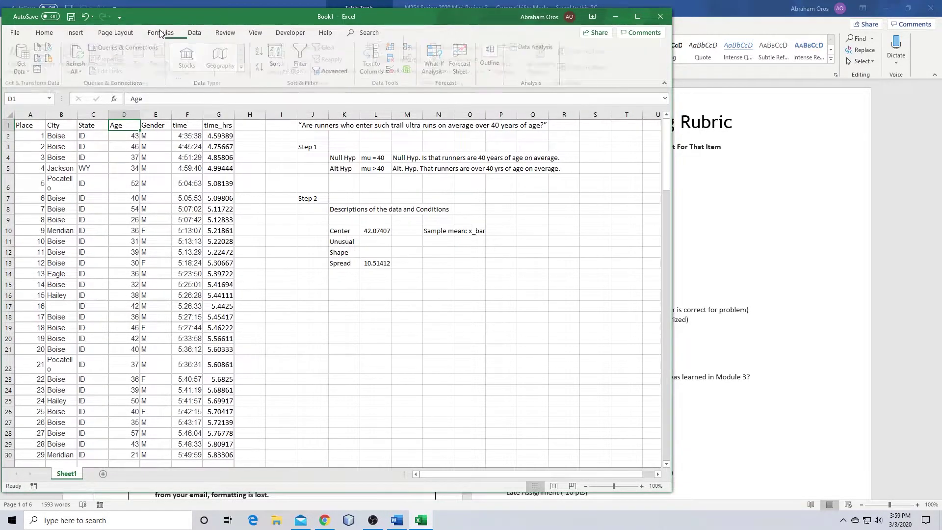
{"action": "left_click", "coordinate": [115, 33]}
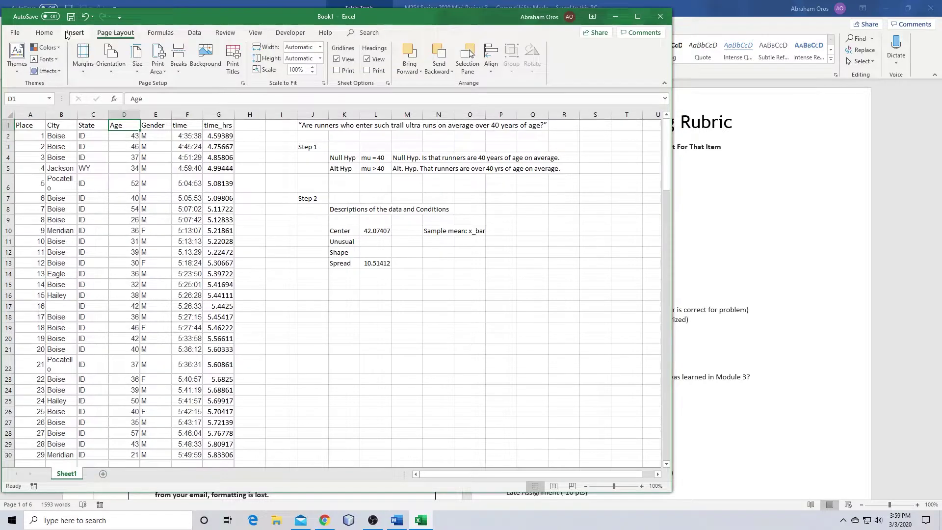
{"action": "left_click", "coordinate": [68, 33]}
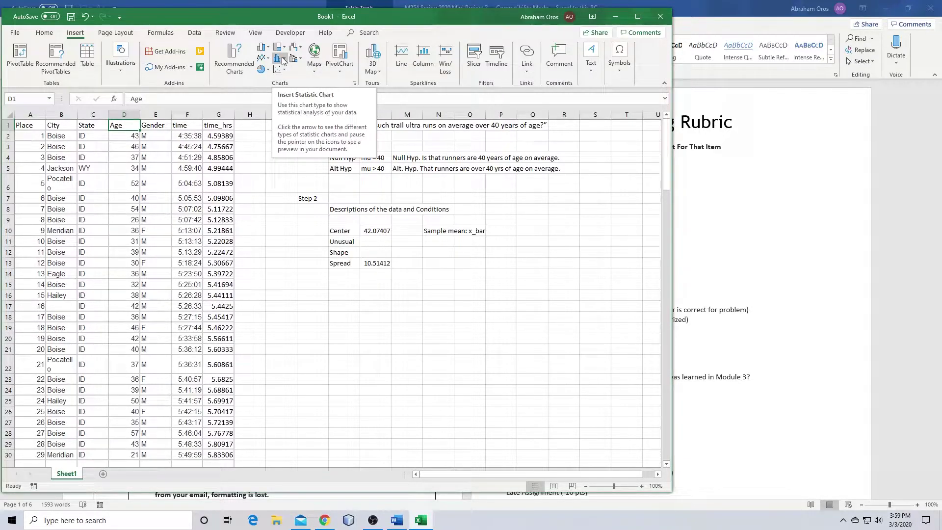
{"action": "left_click", "coordinate": [193, 32]}
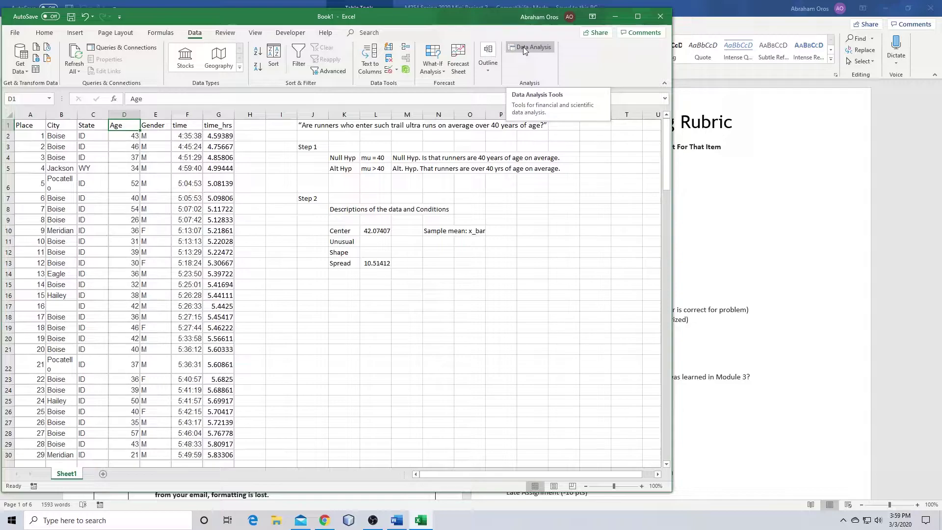
{"action": "left_click", "coordinate": [523, 47]}
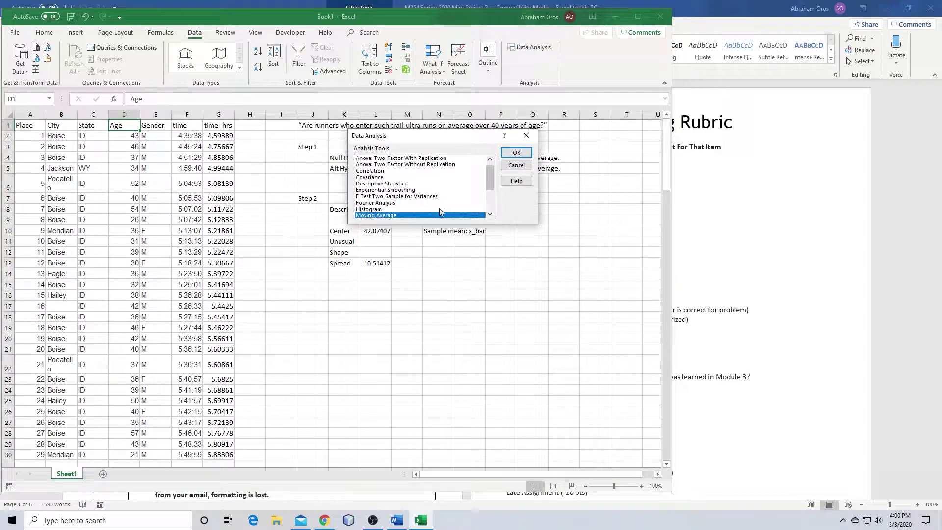
Choose Histogram and set its input range to $D$1:$D$136 with Labels checked
{"action": "left_click", "coordinate": [373, 210]}
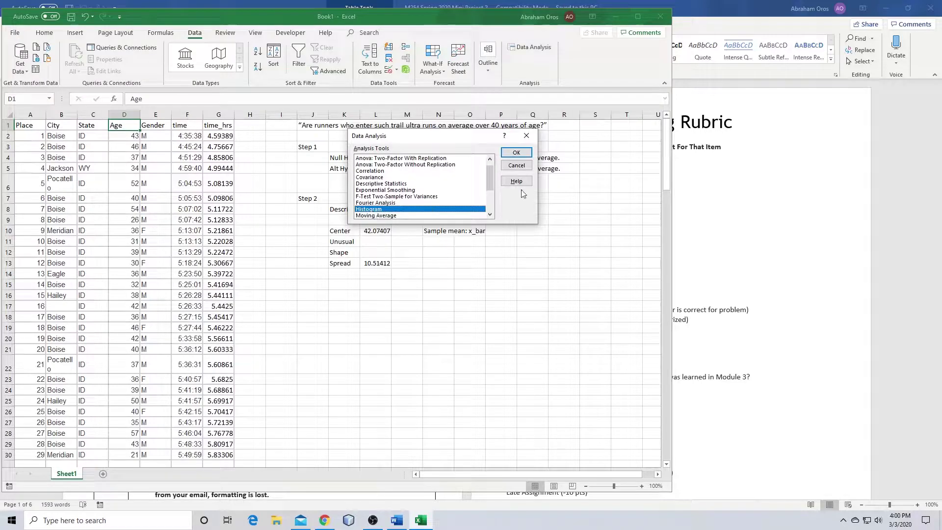
{"action": "left_click", "coordinate": [519, 153]}
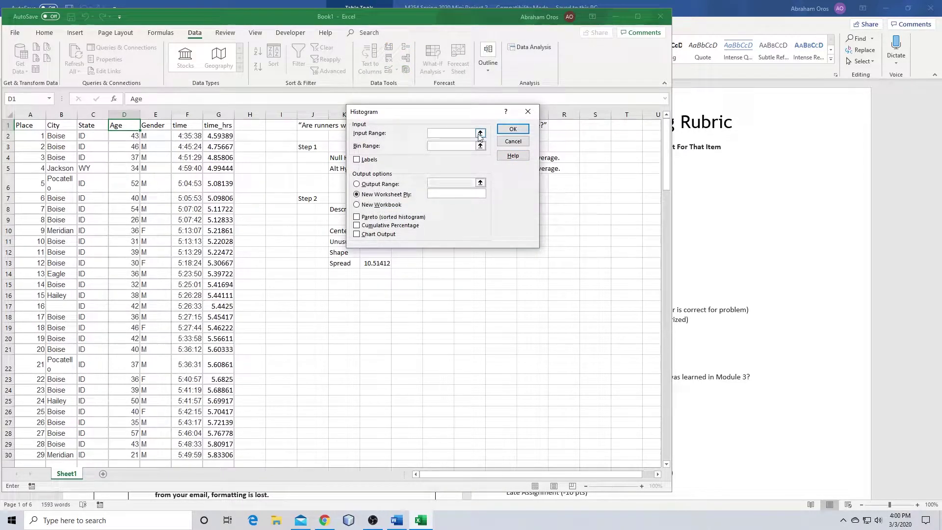
{"action": "left_click", "coordinate": [482, 134]}
{"action": "left_click", "coordinate": [126, 127]}
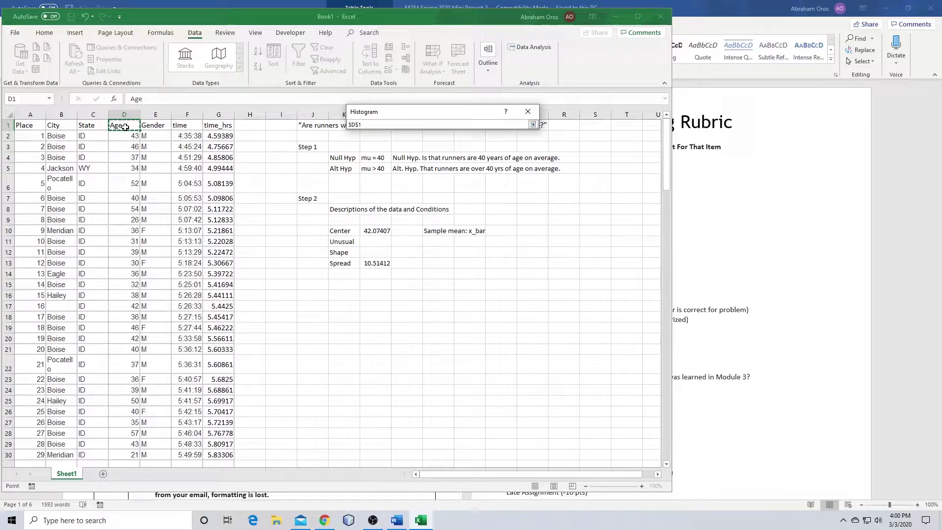
{"action": "key", "text": "ctrl+shift+Down"}
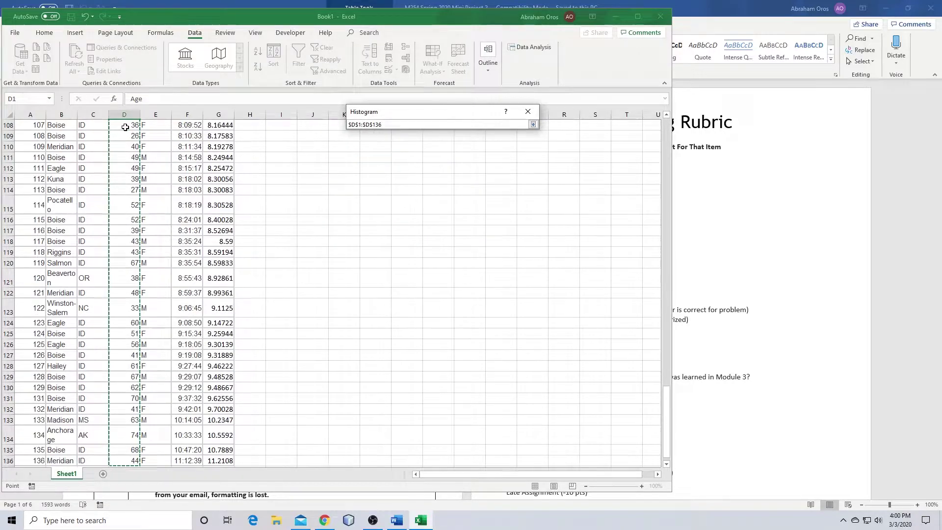
{"action": "left_click", "coordinate": [532, 124]}
{"action": "left_click", "coordinate": [356, 160]}
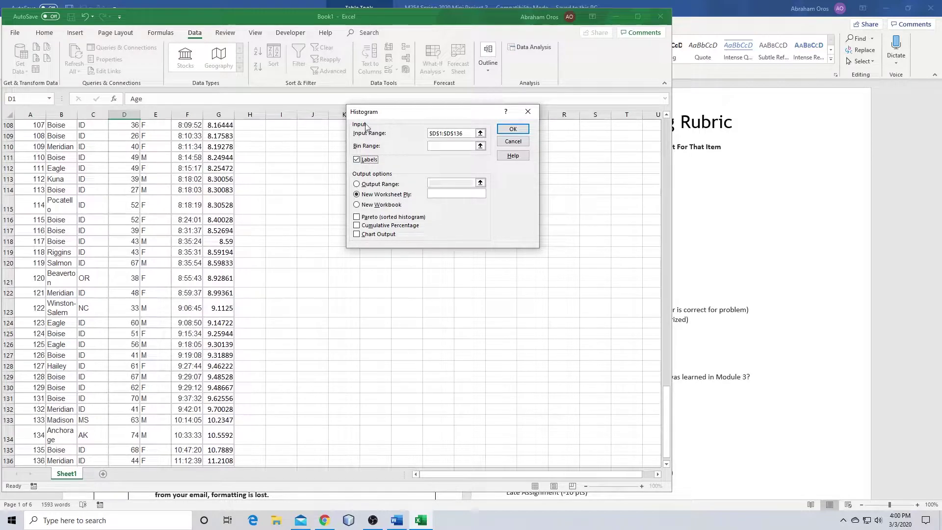
{"action": "left_click", "coordinate": [449, 134]}
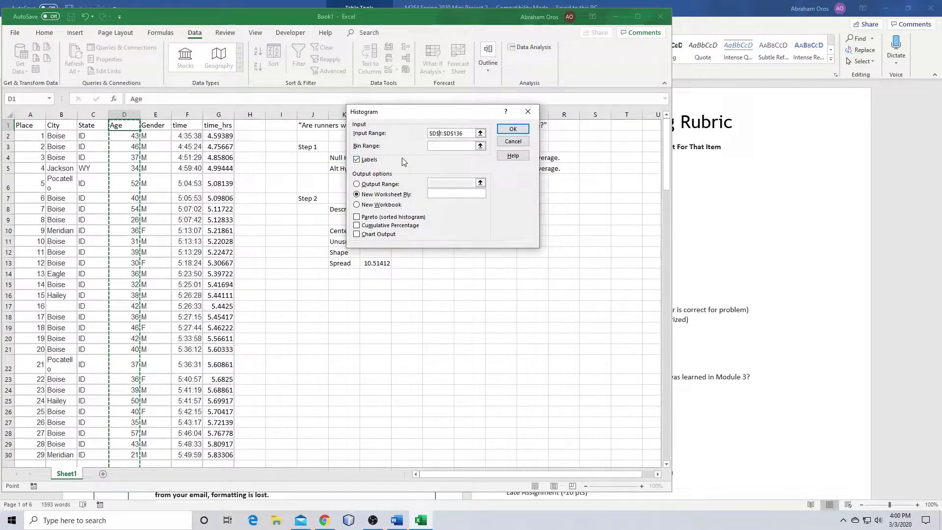
{"action": "key", "text": "F2"}
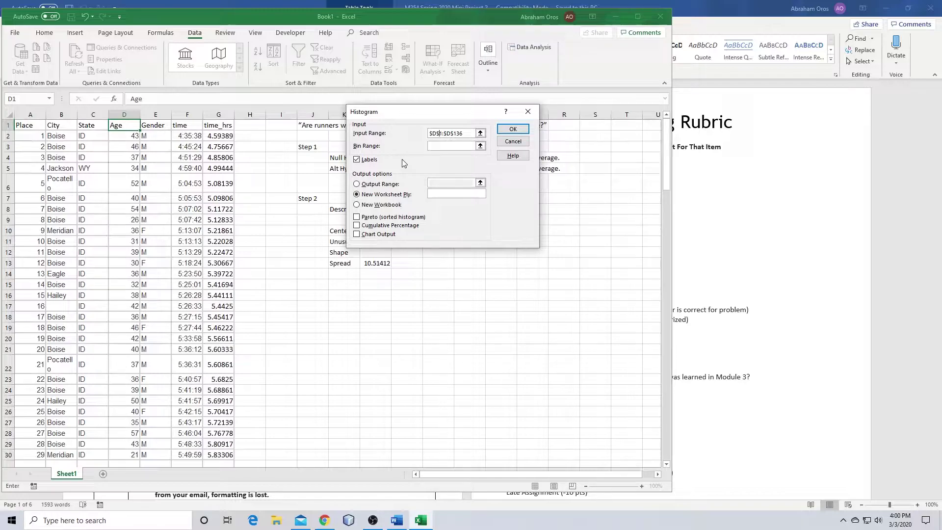
Turn on Chart Output, set the output range to $Q$9, and create the histogram
{"action": "left_click", "coordinate": [356, 234]}
{"action": "left_click", "coordinate": [386, 185]}
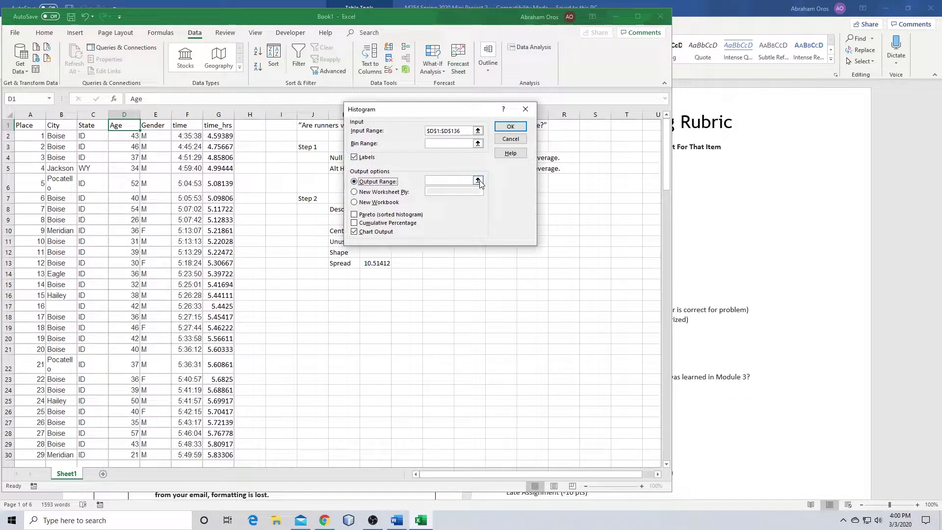
{"action": "left_click", "coordinate": [477, 180]}
{"action": "left_click", "coordinate": [534, 220]}
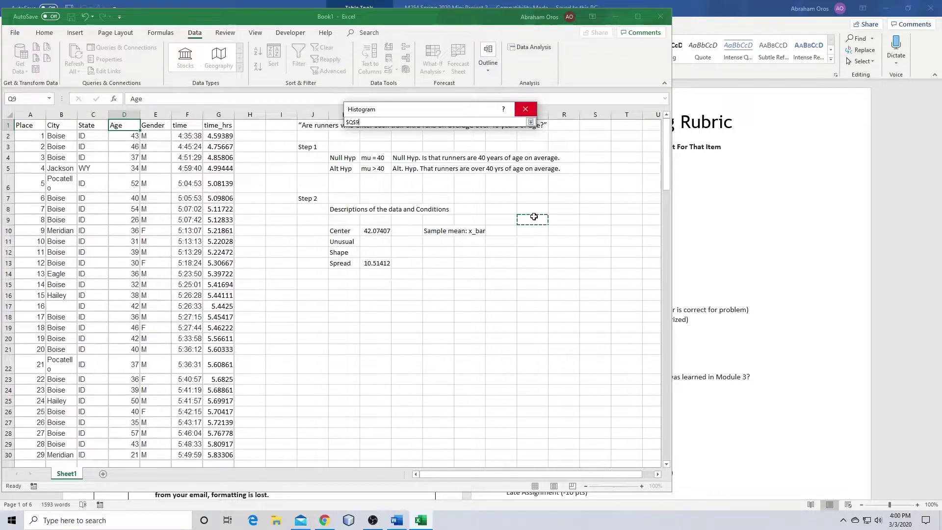
{"action": "left_click", "coordinate": [530, 121]}
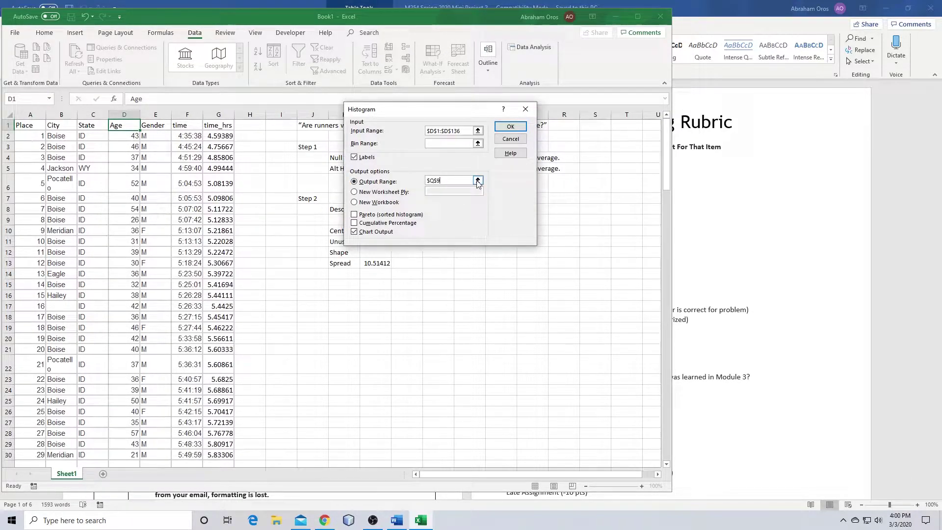
{"action": "left_click", "coordinate": [510, 126]}
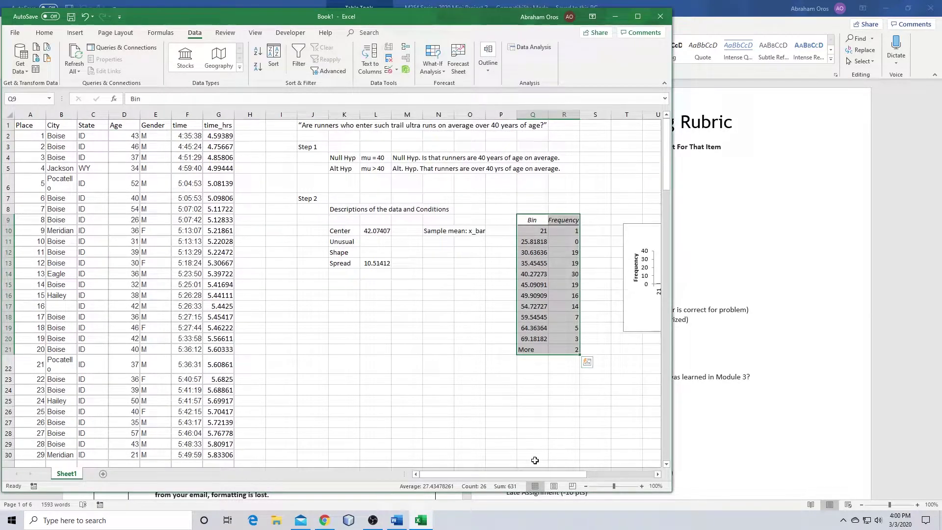
{"action": "left_click_drag", "start_coordinate": [573, 475], "coordinate": [623, 475]}
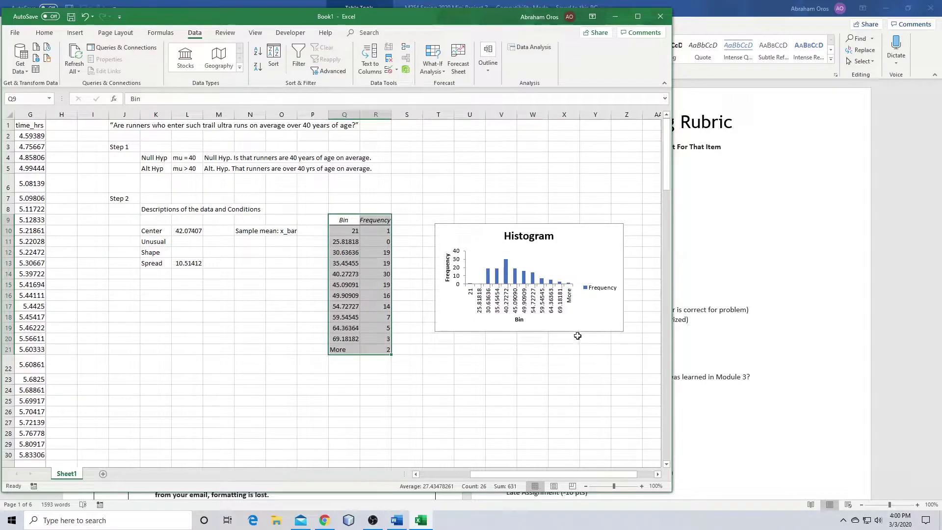
Drag the histogram chart's corner outward to enlarge it, then select cell L11
{"action": "left_click", "coordinate": [461, 329]}
{"action": "left_click_drag", "start_coordinate": [435, 332], "coordinate": [405, 396]}
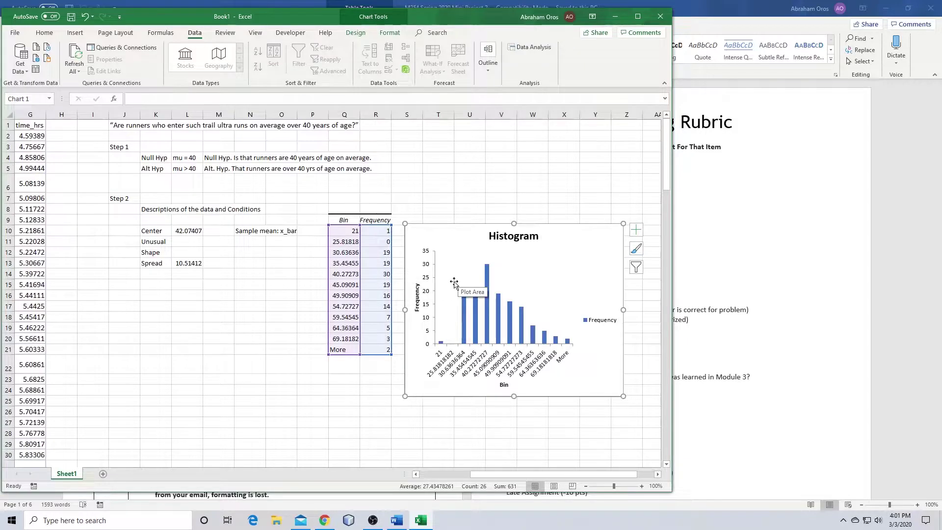
{"action": "left_click", "coordinate": [470, 197]}
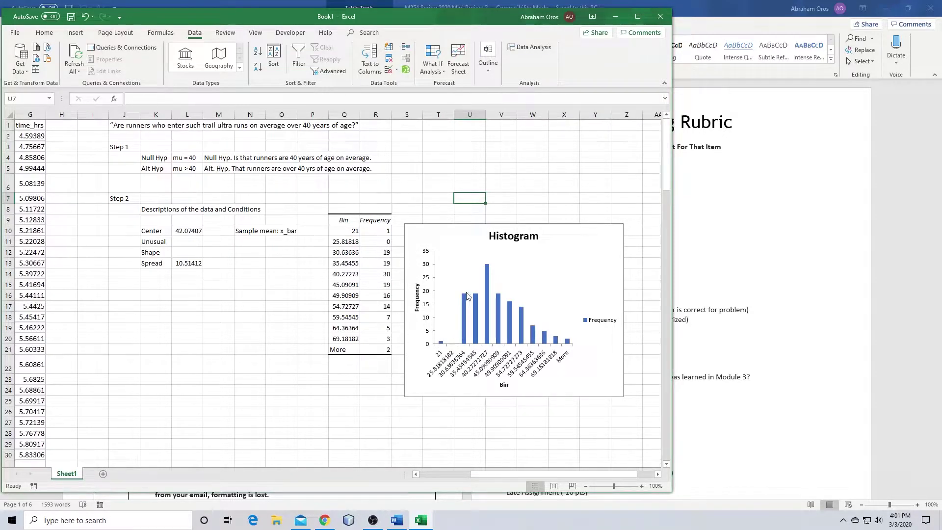
{"action": "left_click", "coordinate": [258, 256]}
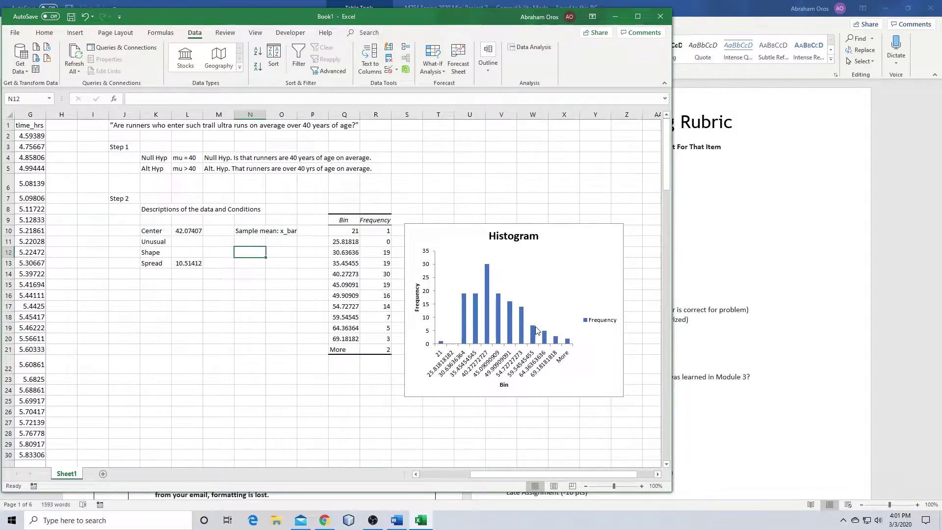
{"action": "left_click", "coordinate": [180, 240]}
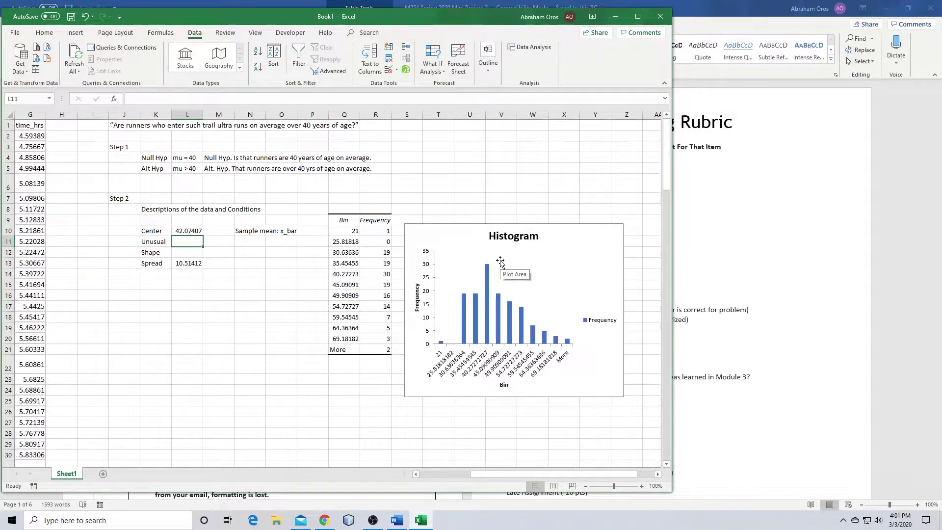
Enter 'a space between buckets of 21 and 30.6' as the Unusual note and clear N10's Sample mean note
{"action": "type", "text": "a"}
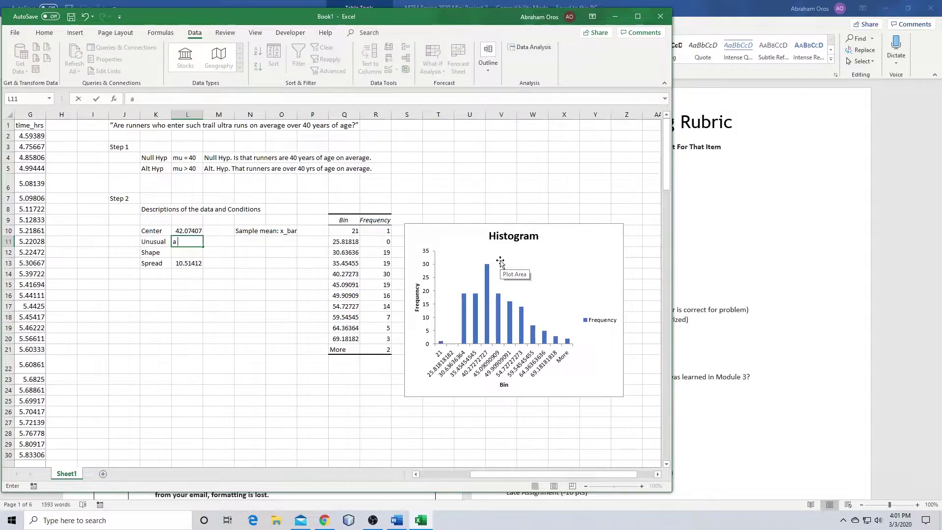
{"action": "type", "text": " space bew"}
{"action": "type", "text": "buckets of 12"}
{"action": "type", "text": " and 30.6"}
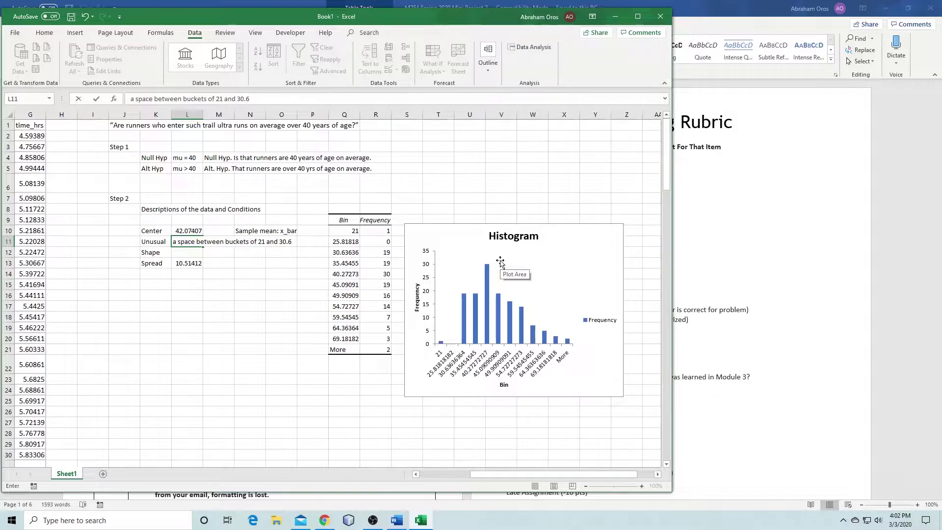
{"action": "key", "text": "Return"}
{"action": "key", "text": "Up"}
{"action": "key", "text": "Right"}
{"action": "key", "text": "Right"}
{"action": "key", "text": "Up"}
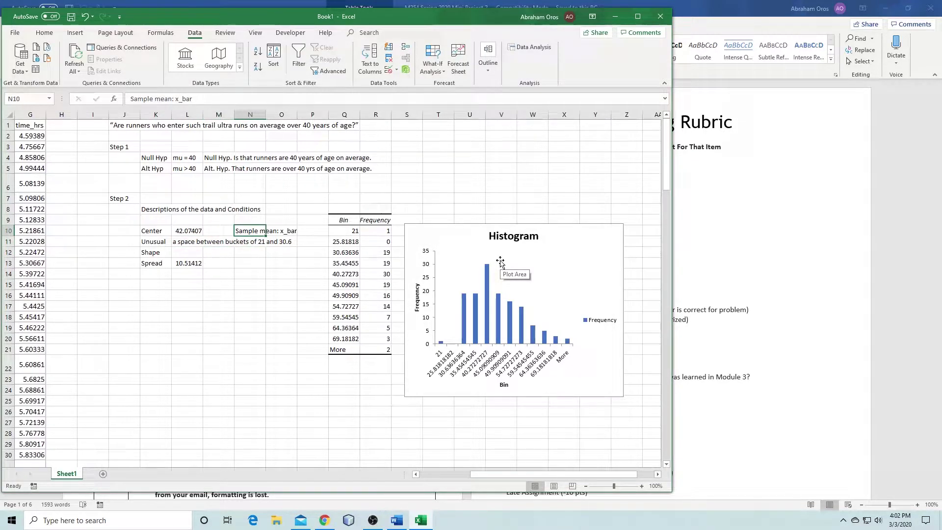
{"action": "key", "text": "Delete"}
Enter 'unimodal' as the Shape description in L12
{"action": "key", "text": "Down"}
{"action": "key", "text": "Down"}
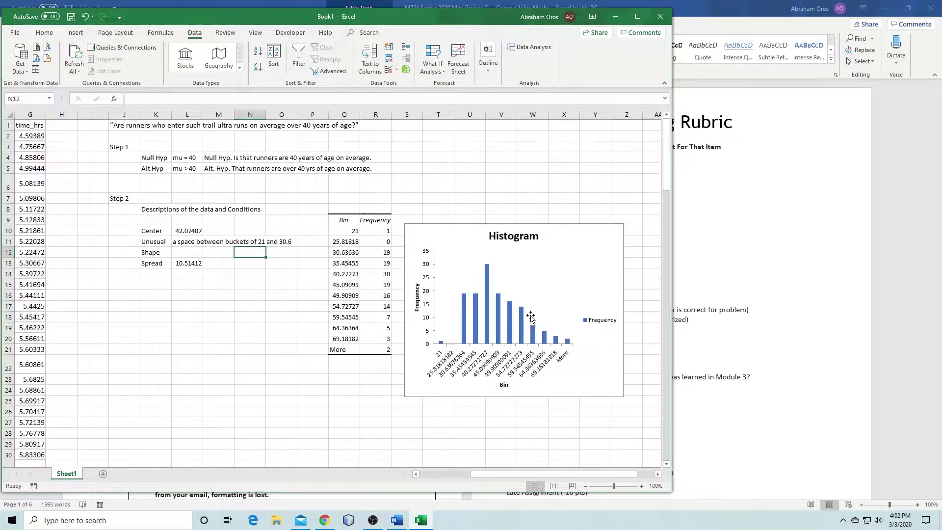
{"action": "mouse_move", "coordinate": [489, 322]}
{"action": "left_click", "coordinate": [191, 253]}
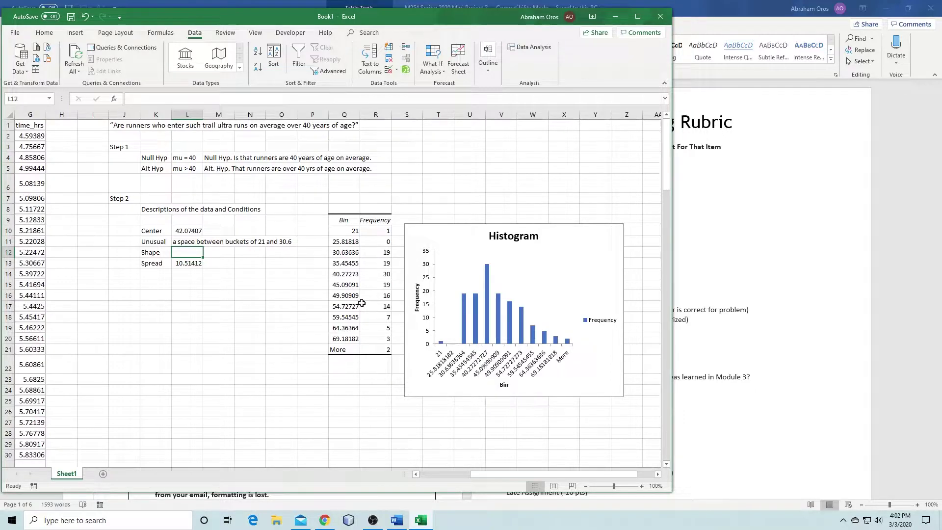
{"action": "type", "text": "unimodal"}
{"action": "key", "text": "Return"}
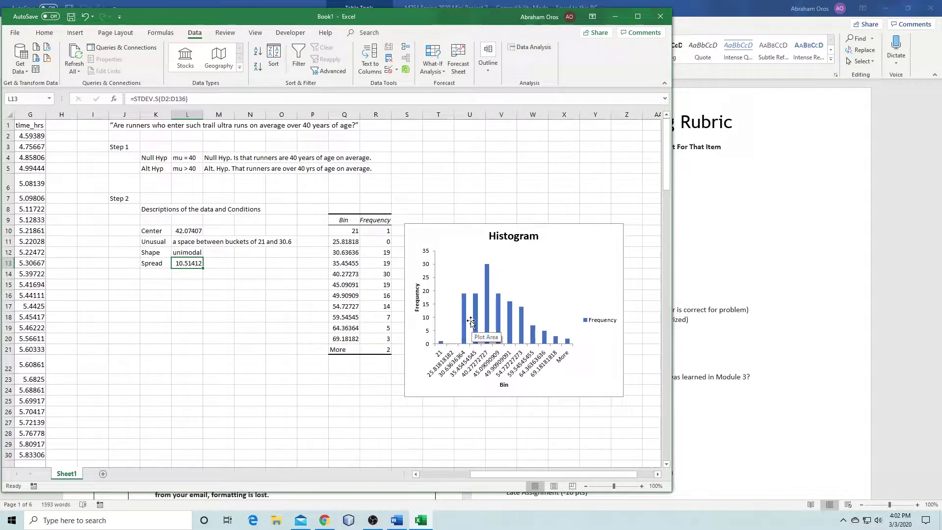
{"action": "left_click", "coordinate": [164, 284]}
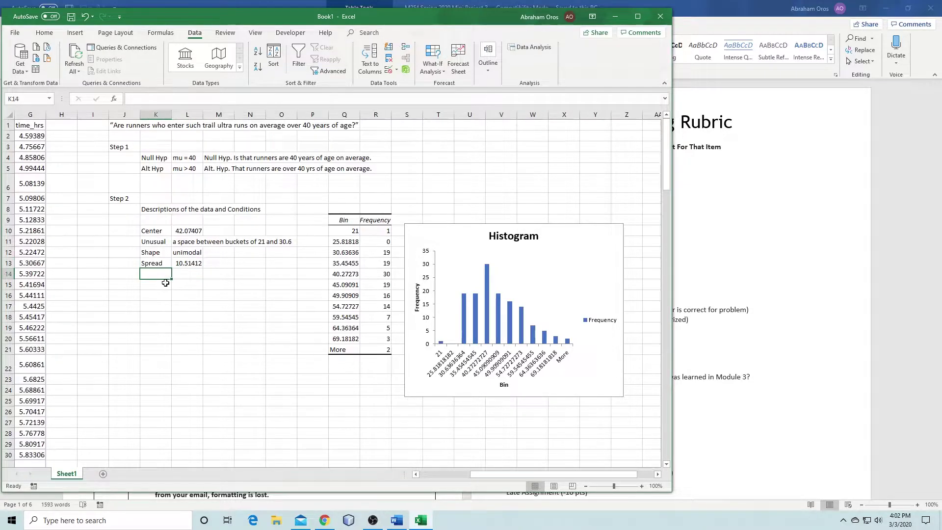
{"action": "left_click", "coordinate": [196, 285]}
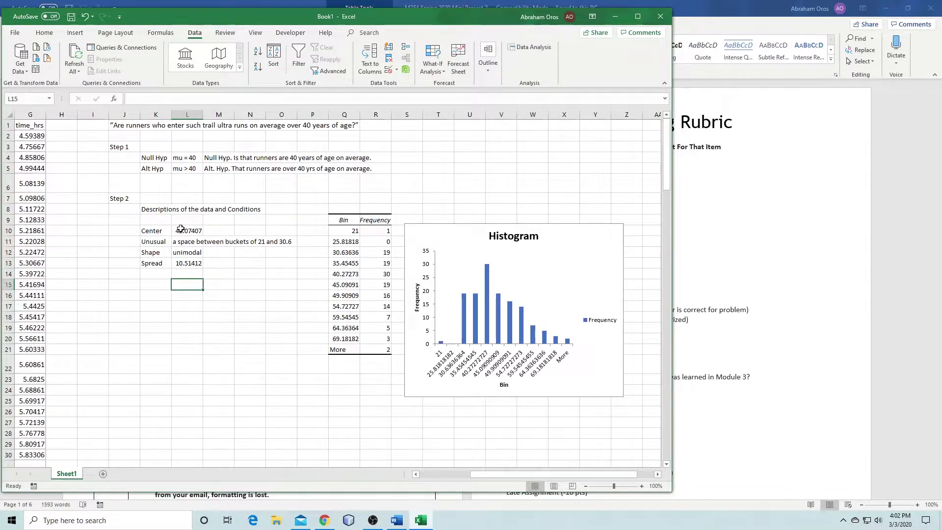
{"action": "left_click_drag", "start_coordinate": [180, 230], "coordinate": [185, 260]}
{"action": "left_click", "coordinate": [269, 286]}
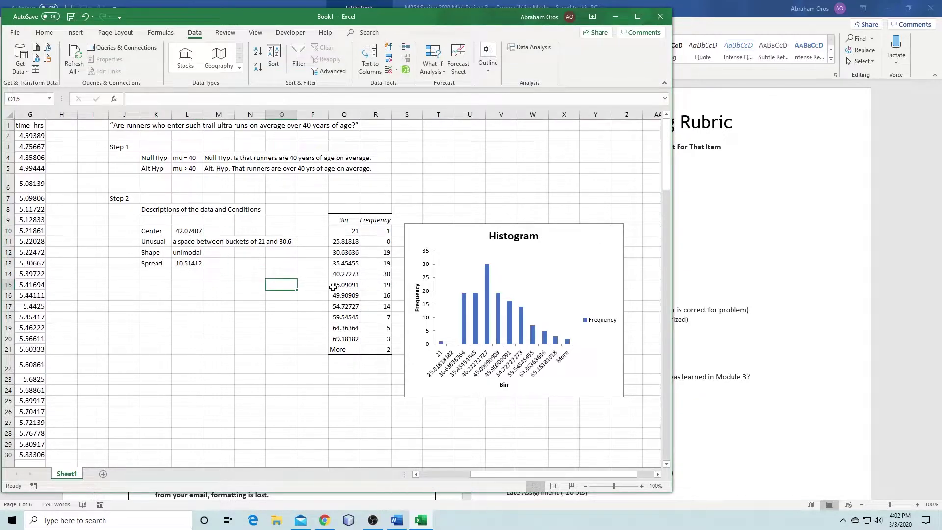
Extend the Shape entry in L12 to read 'unimodal / slightly right skewed'
{"action": "left_click", "coordinate": [185, 242]}
{"action": "key", "text": "F2"}
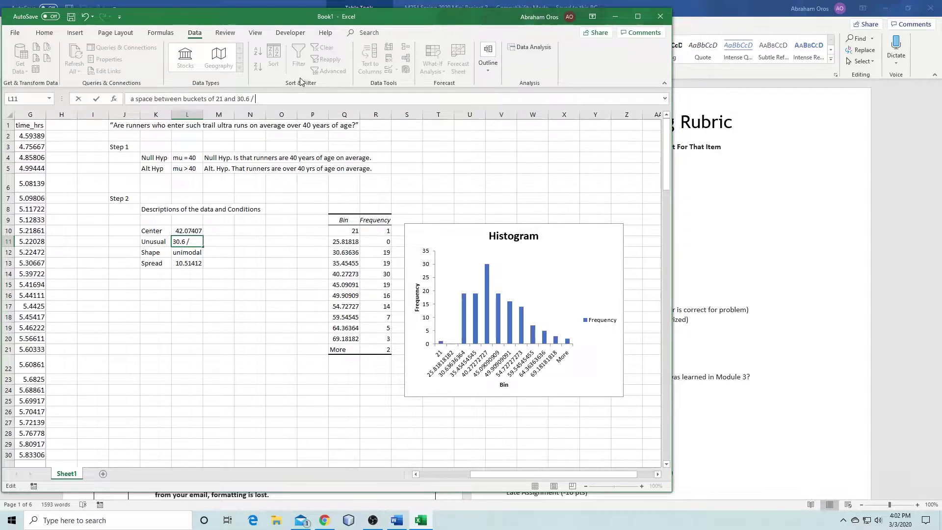
{"action": "key", "text": "Return"}
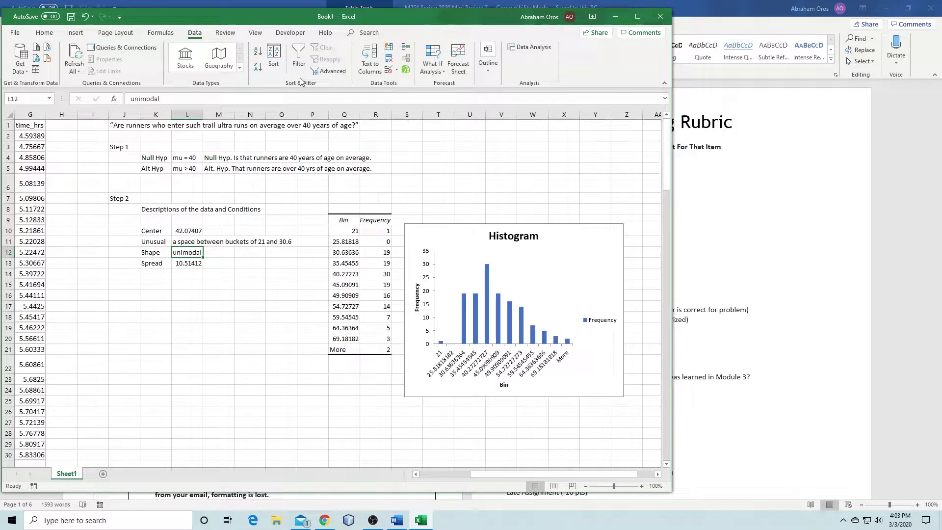
{"action": "left_click", "coordinate": [172, 104]}
{"action": "type", "text": "/"}
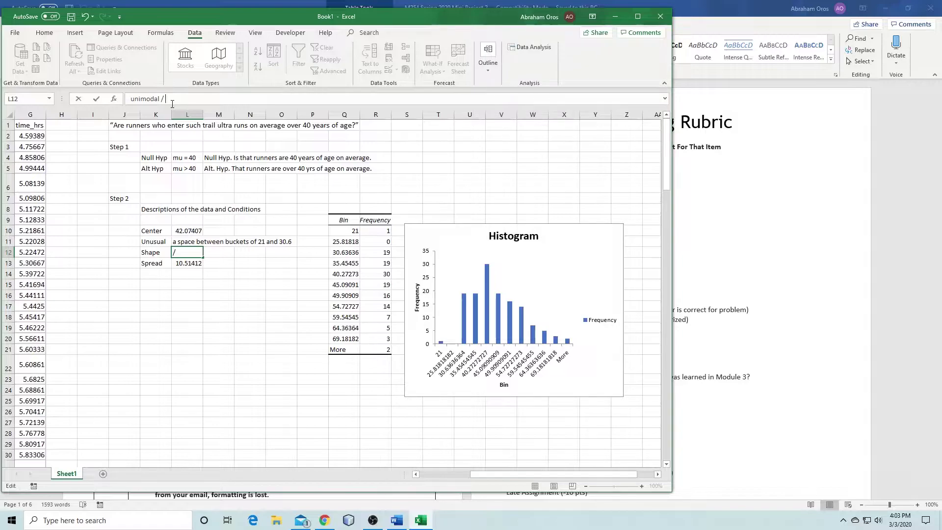
{"action": "type", "text": "tly right skewed"}
{"action": "key", "text": "Return"}
{"action": "key", "text": "Return"}
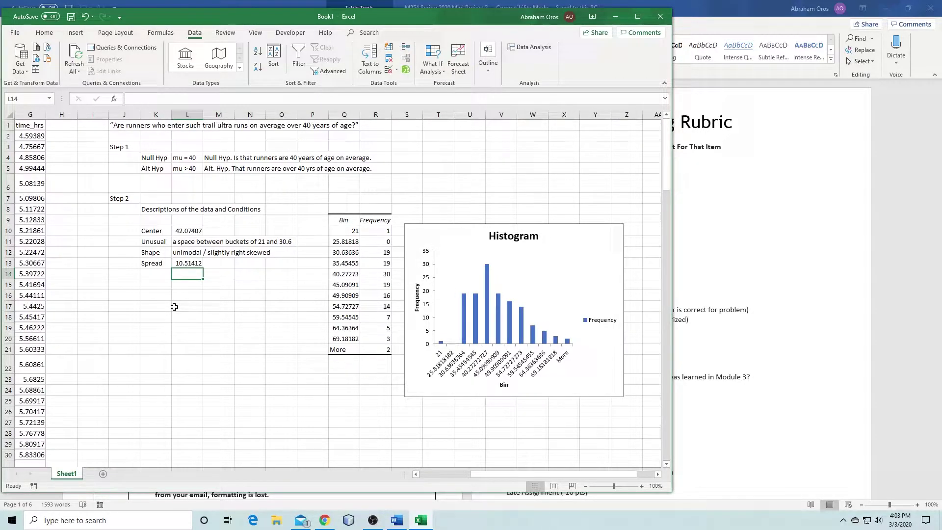
{"action": "left_click", "coordinate": [127, 300]}
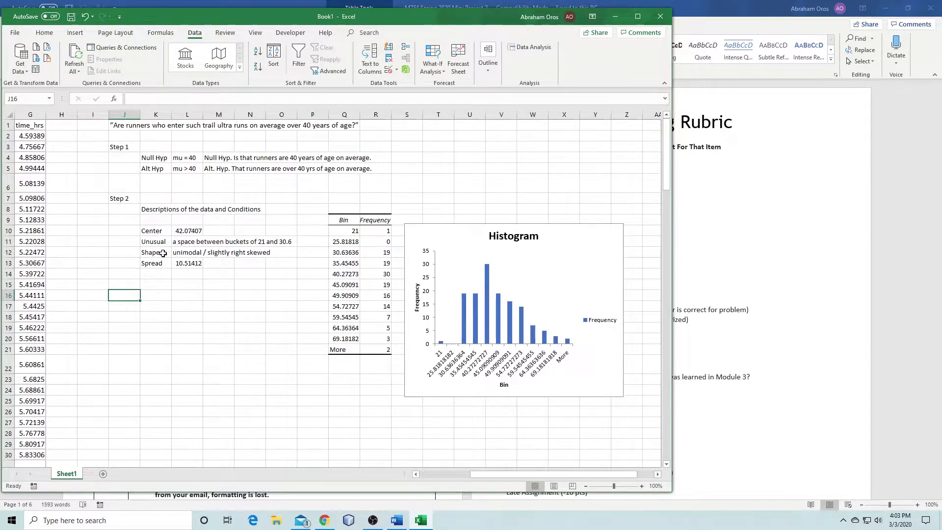
Shorten the K8 heading to 'Descriptions of the data' and bold it plus the Step 1 and Step 2 labels
{"action": "left_click", "coordinate": [151, 212]}
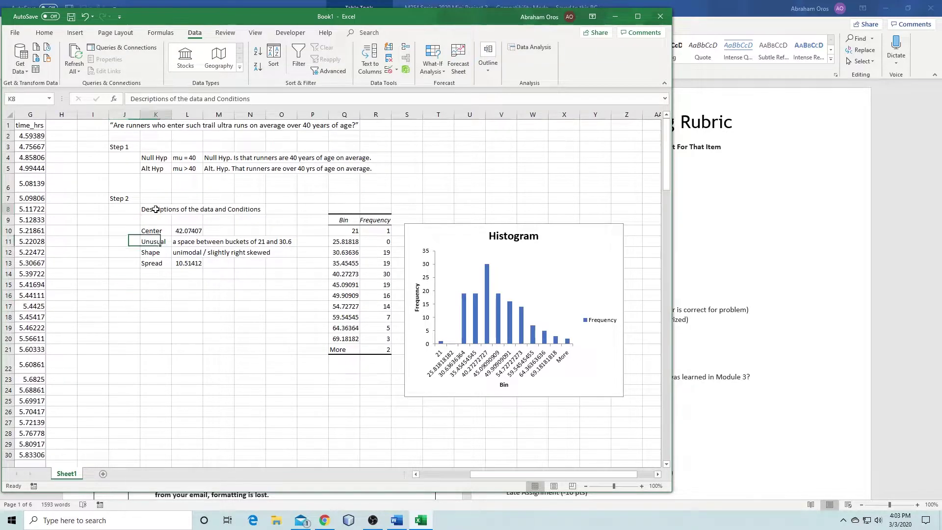
{"action": "type", "text": "s"}
{"action": "left_click_drag", "start_coordinate": [205, 100], "coordinate": [308, 100]}
{"action": "key", "text": "Delete"}
{"action": "key", "text": "ctrl+Return"}
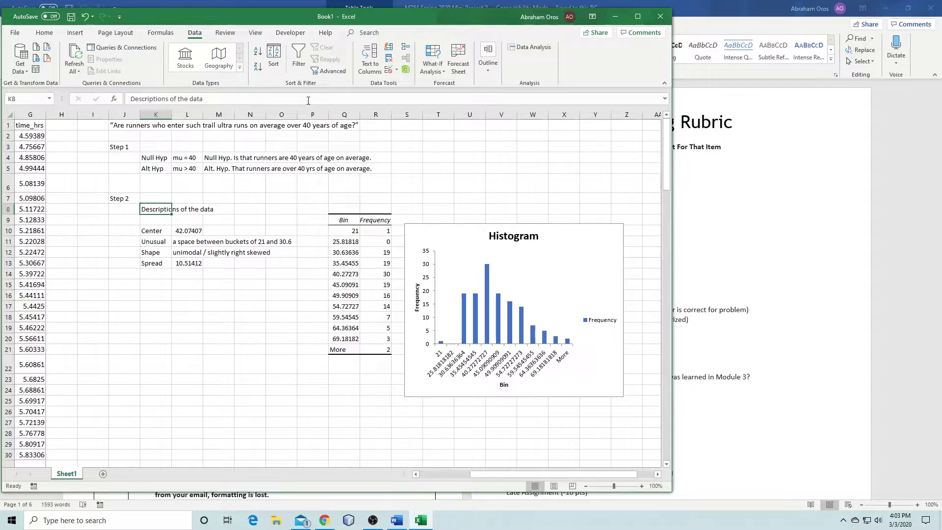
{"action": "key", "text": "ctrl+b"}
{"action": "left_click", "coordinate": [120, 197]}
{"action": "key", "text": "ctrl+b"}
{"action": "key", "text": "Up"}
{"action": "key", "text": "Up"}
{"action": "key", "text": "Up"}
{"action": "key", "text": "Up"}
{"action": "key", "text": "ctrl+b"}
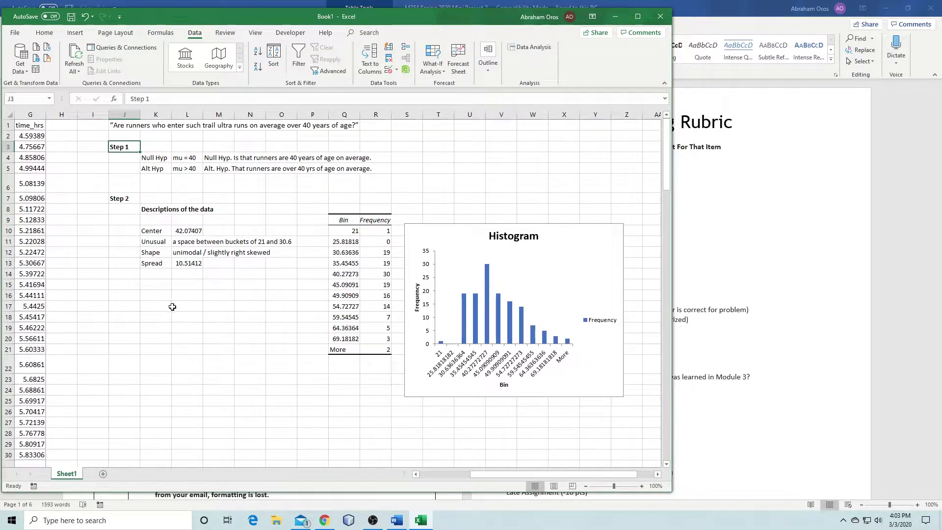
Shrink the histogram chart by dragging its corner inward
{"action": "left_click", "coordinate": [175, 307]}
{"action": "left_click", "coordinate": [596, 362]}
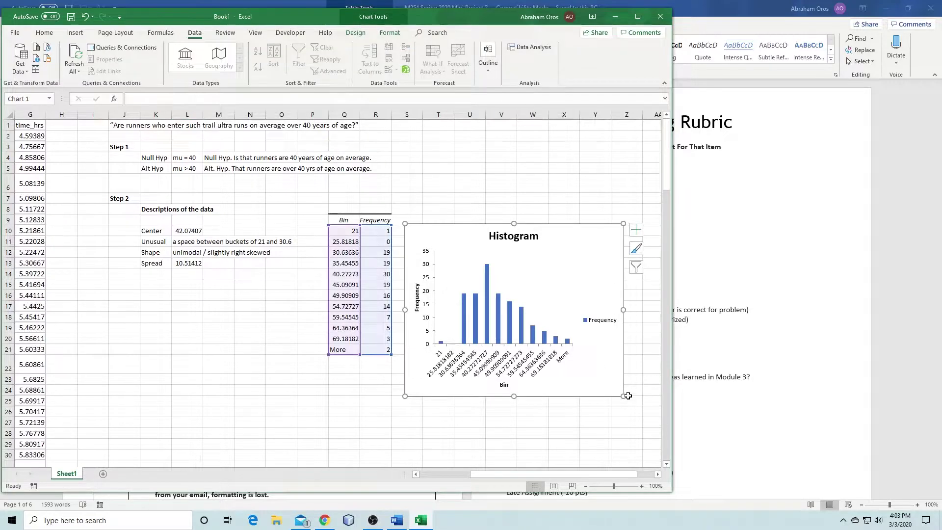
{"action": "left_click_drag", "start_coordinate": [623, 396], "coordinate": [601, 352]}
{"action": "left_click", "coordinate": [147, 366]}
Add a bold 'Conditions' heading in K23
{"action": "key", "text": "Down"}
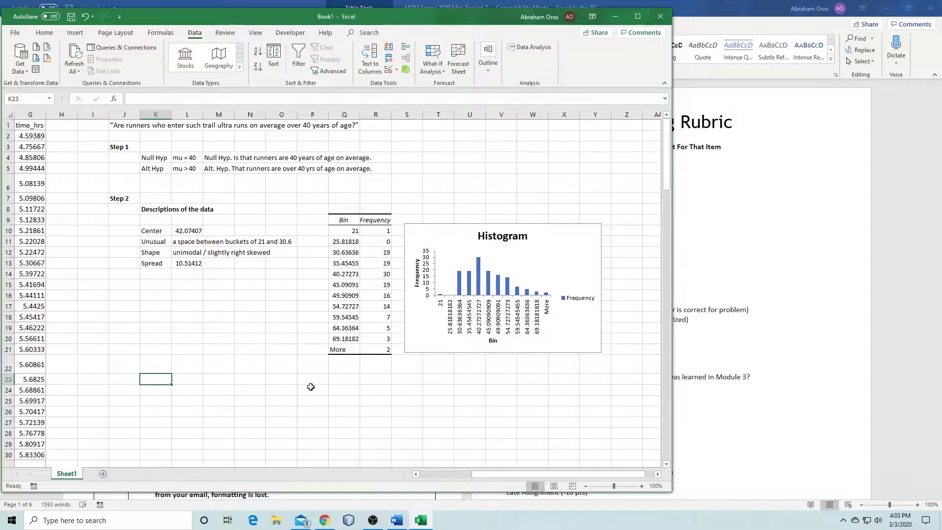
{"action": "type", "text": "Condition"}
{"action": "key", "text": "Return"}
{"action": "type", "text": "s"}
{"action": "key", "text": "Up"}
{"action": "type", "text": "Conditions"}
{"action": "key", "text": "Return"}
{"action": "key", "text": "Up"}
{"action": "key", "text": "ctrl+b"}
{"action": "left_click", "coordinate": [164, 396]}
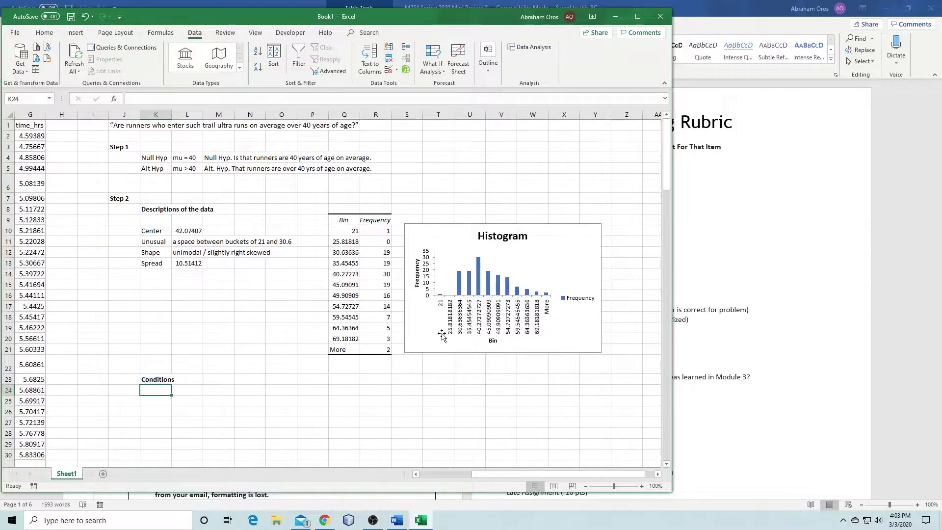
{"action": "left_click_drag", "start_coordinate": [406, 20], "coordinate": [598, 38]}
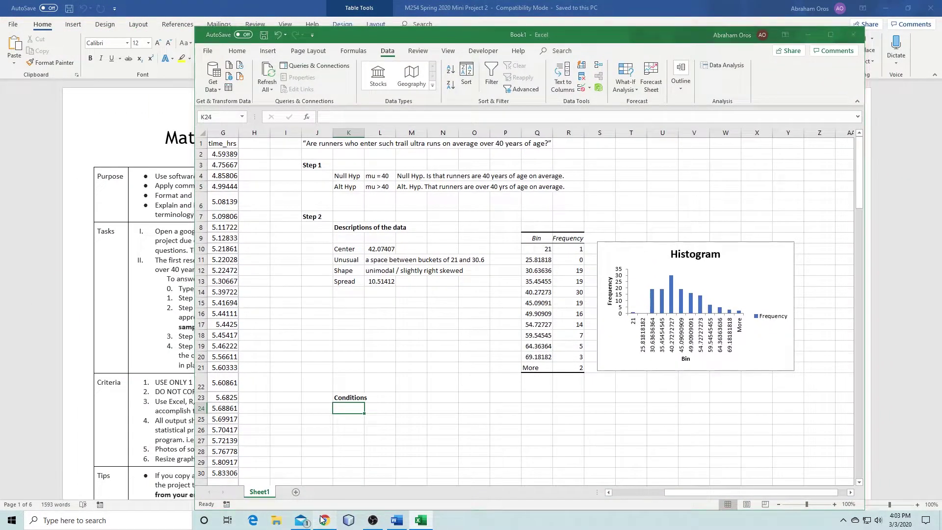
Open the 254 Formula sheet PDF from the WebAssign class resources and highlight the one-sample mean test rows
{"action": "left_click", "coordinate": [324, 520]}
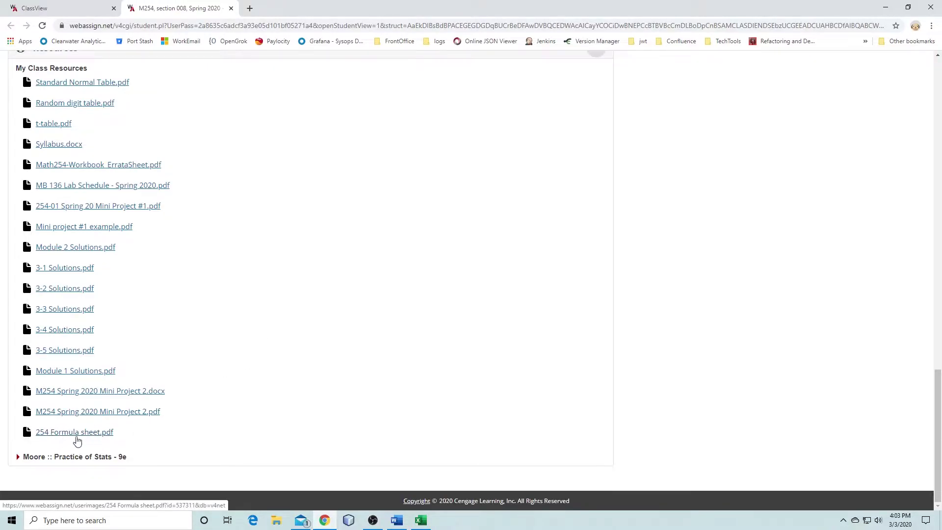
{"action": "left_click", "coordinate": [83, 432]}
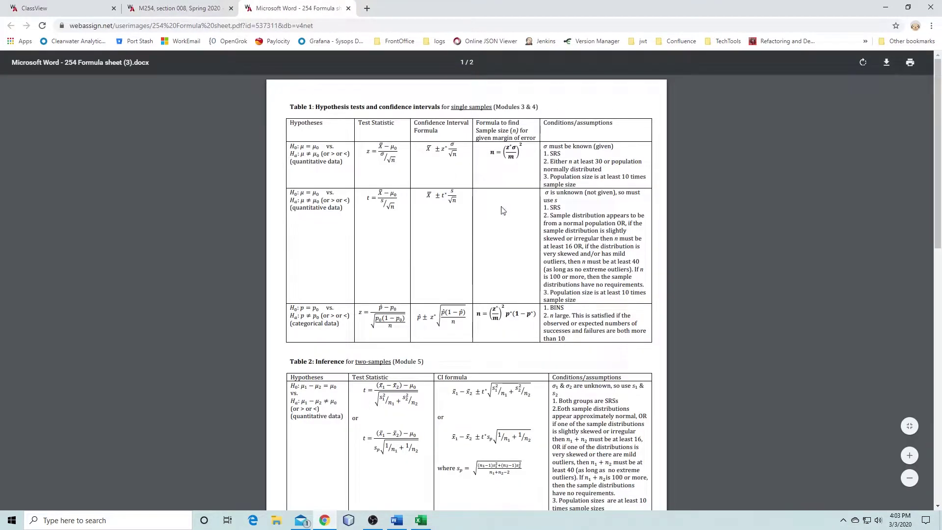
{"action": "scroll", "coordinate": [577, 198], "scroll_direction": "up", "scroll_amount": 3}
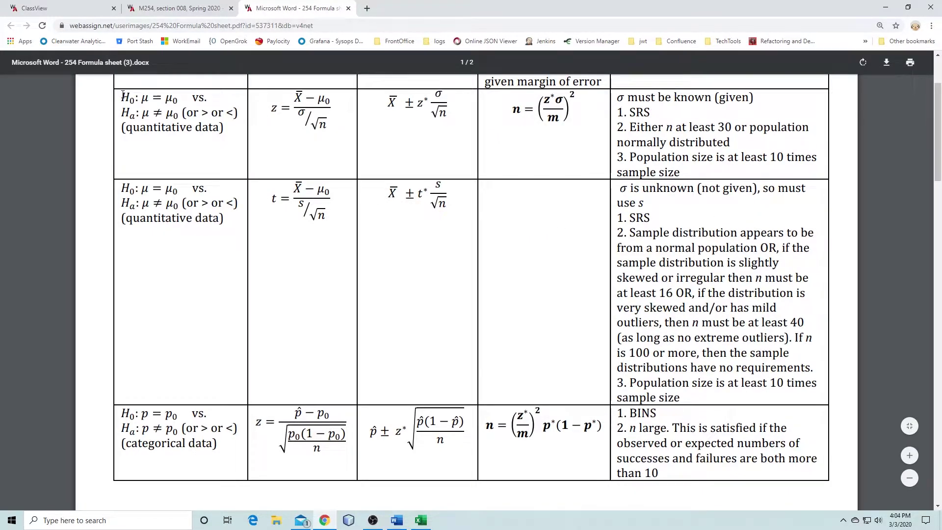
{"action": "scroll", "coordinate": [262, 253], "scroll_direction": "up", "scroll_amount": 2}
{"action": "scroll", "coordinate": [262, 253], "scroll_direction": "down", "scroll_amount": 2}
{"action": "scroll", "coordinate": [262, 253], "scroll_direction": "up", "scroll_amount": 1}
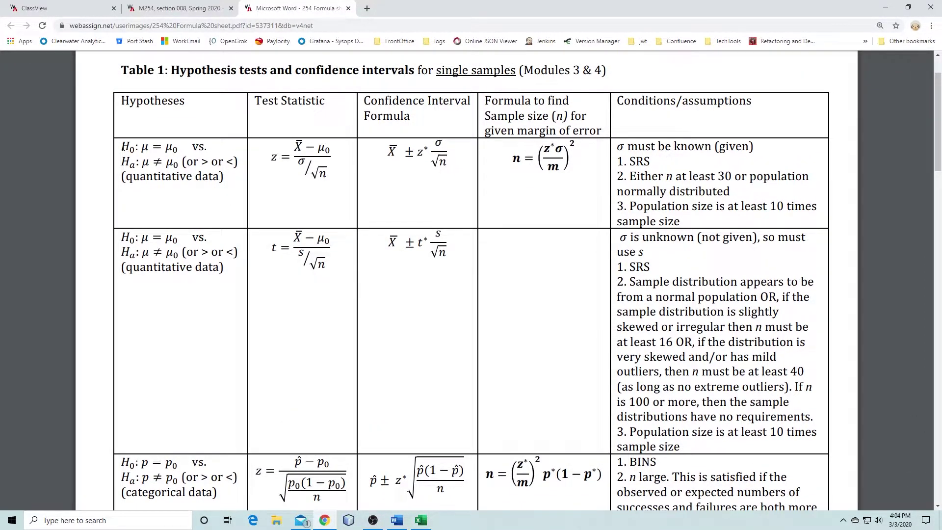
{"action": "left_click_drag", "start_coordinate": [123, 147], "coordinate": [682, 445]}
{"action": "left_click", "coordinate": [307, 298]}
Resize and shift the browser window so the formula sheet sits beside the Excel workbook
{"action": "left_click", "coordinate": [908, 7]}
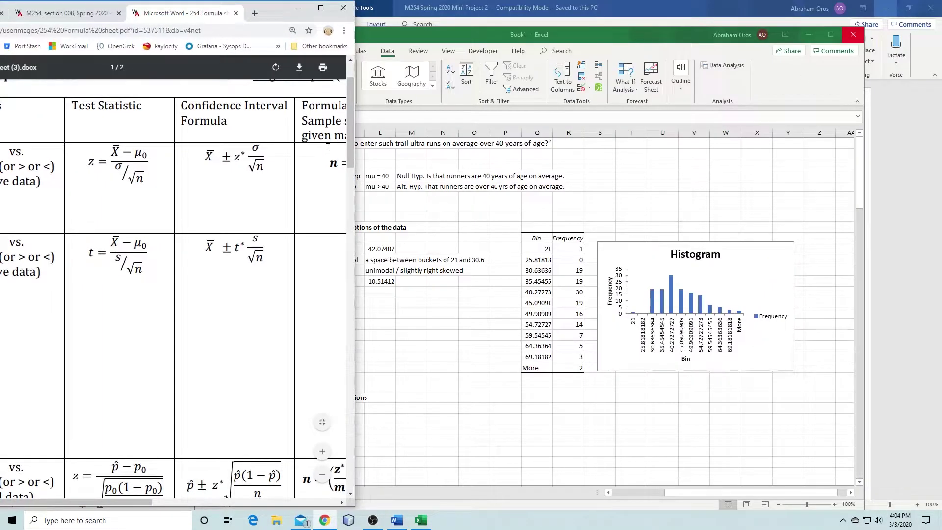
{"action": "left_click_drag", "start_coordinate": [277, 10], "coordinate": [284, 11]}
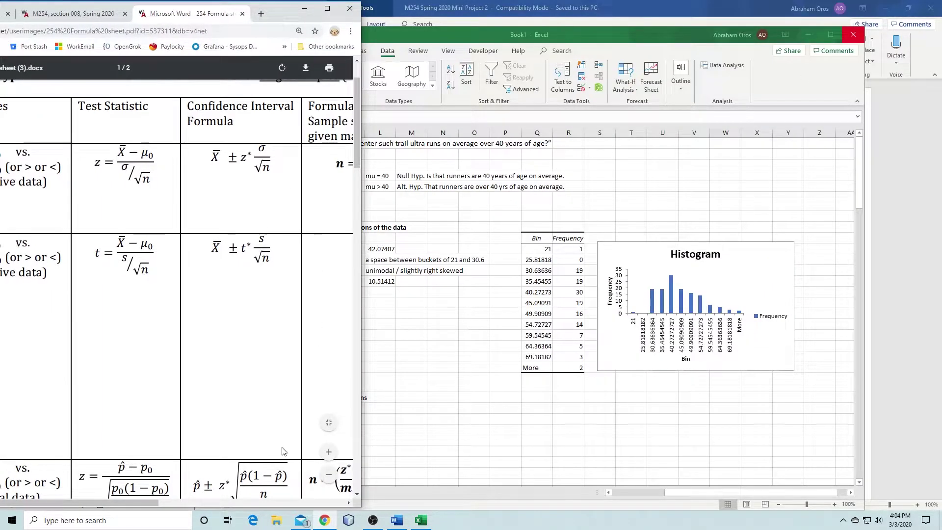
{"action": "left_click_drag", "start_coordinate": [141, 506], "coordinate": [321, 503]}
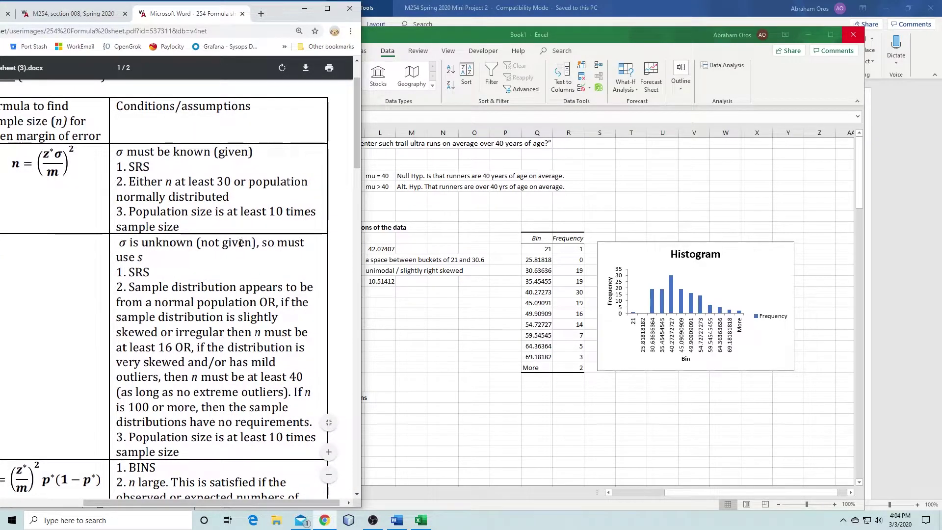
{"action": "left_click_drag", "start_coordinate": [282, 8], "coordinate": [249, 9]}
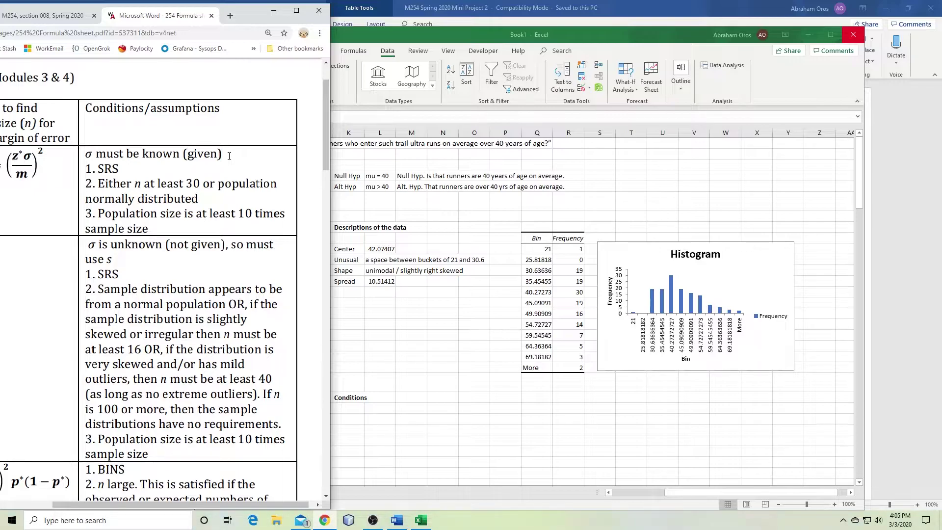
{"action": "left_click", "coordinate": [403, 289]}
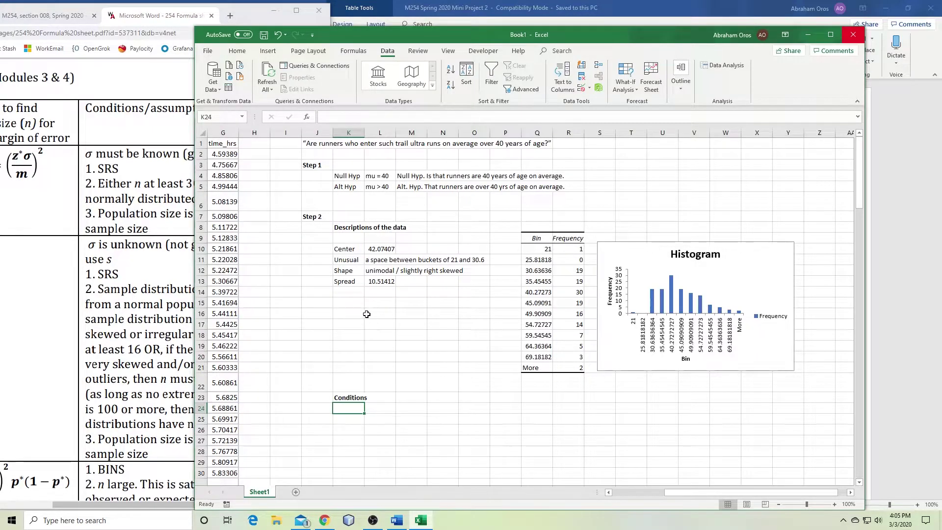
Label K14 'n' and enter =COUNT(D2:D136) in L14, giving 135
{"action": "left_click", "coordinate": [348, 293]}
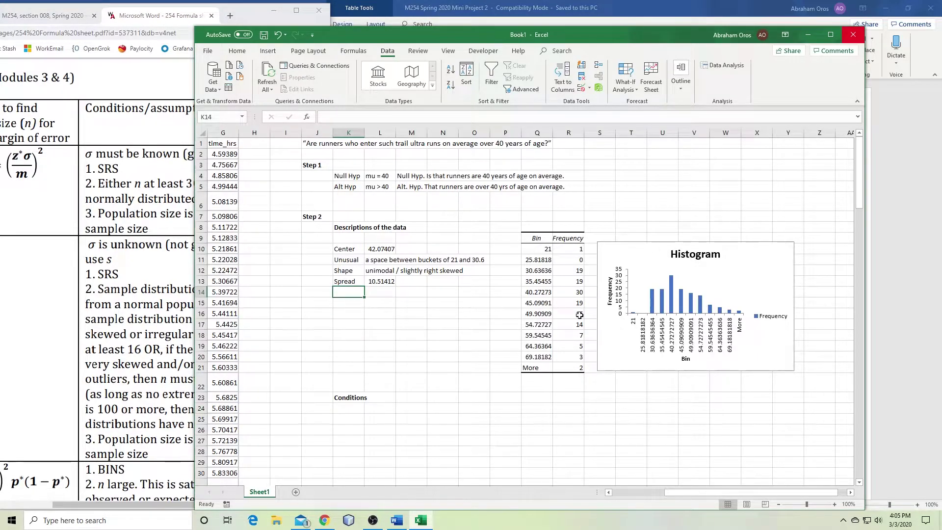
{"action": "type", "text": "n"}
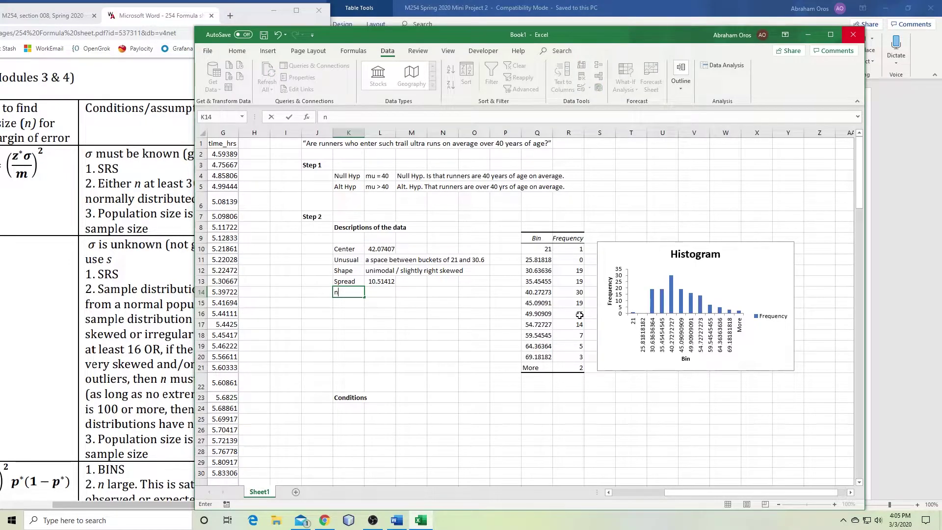
{"action": "key", "text": "Tab"}
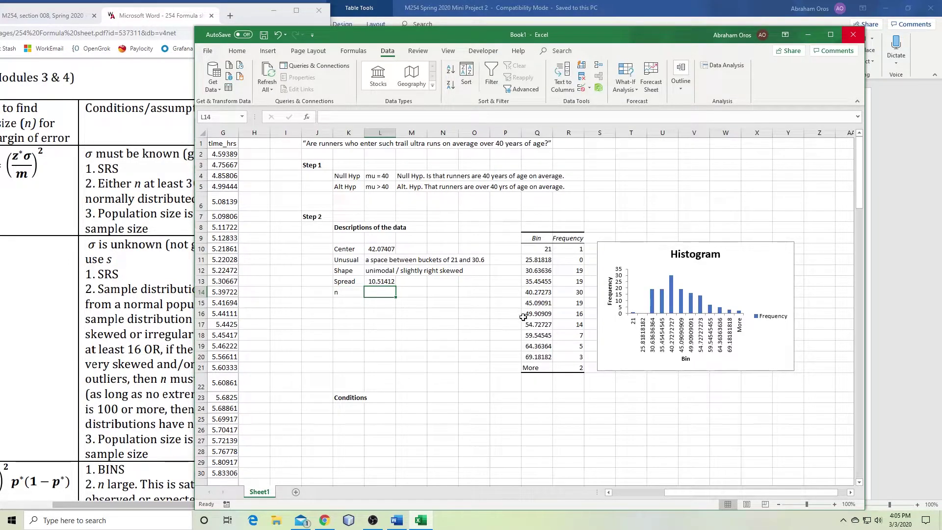
{"action": "left_click", "coordinate": [228, 165]}
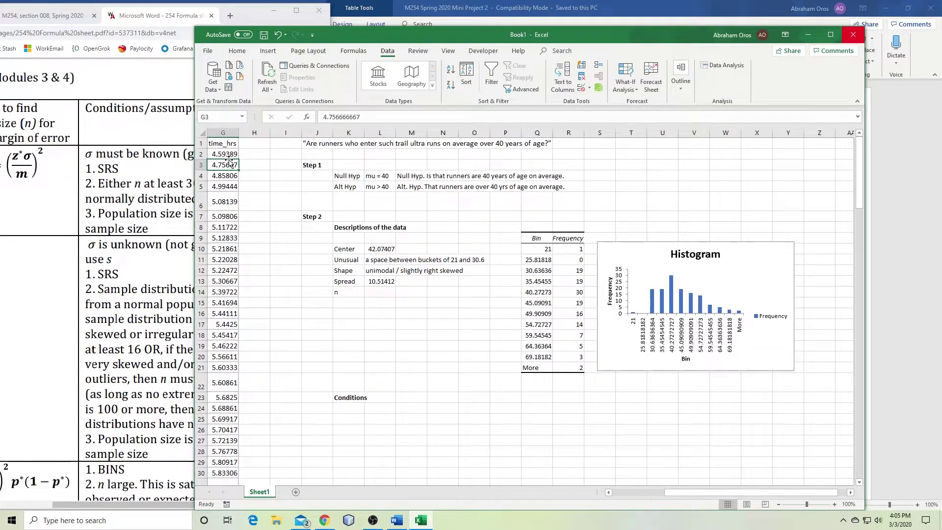
{"action": "left_click", "coordinate": [385, 291]}
{"action": "type", "text": "=cou"}
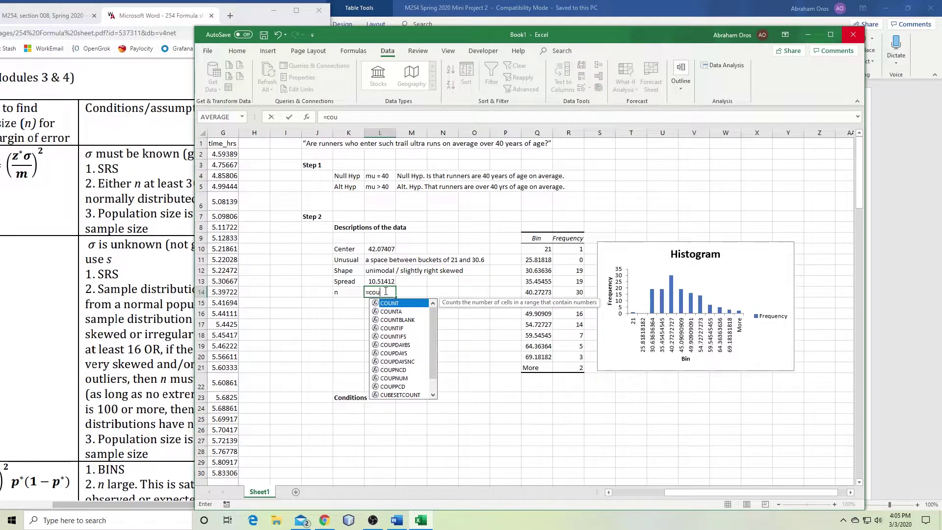
{"action": "key", "text": "Tab"}
{"action": "left_click", "coordinate": [221, 154]}
{"action": "key", "text": "Left"}
{"action": "key", "text": "Left"}
{"action": "key", "text": "Left"}
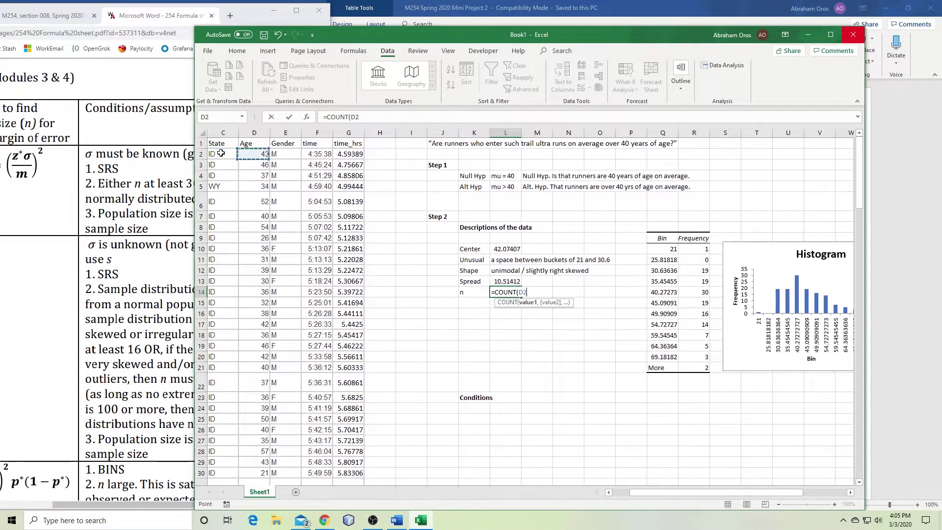
{"action": "key", "text": "ctrl+shift+Down"}
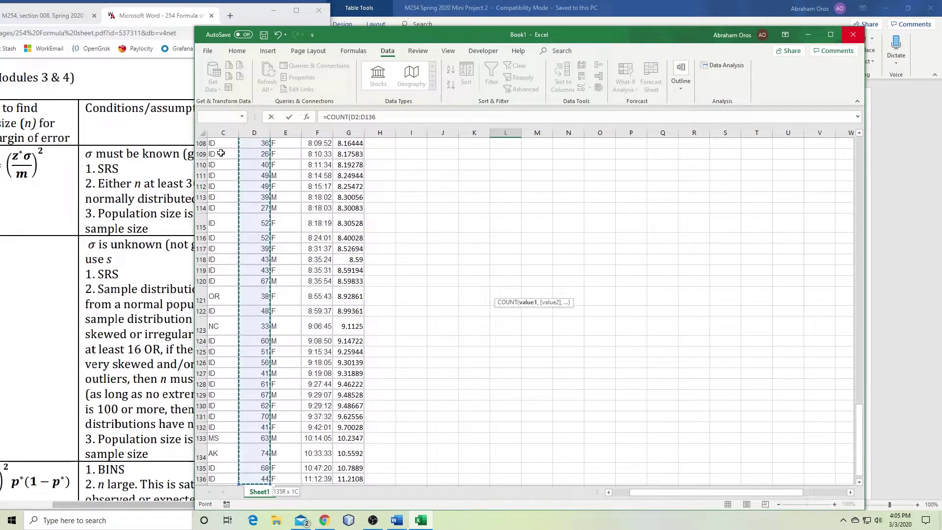
{"action": "type", "text": ")"}
{"action": "key", "text": "Return"}
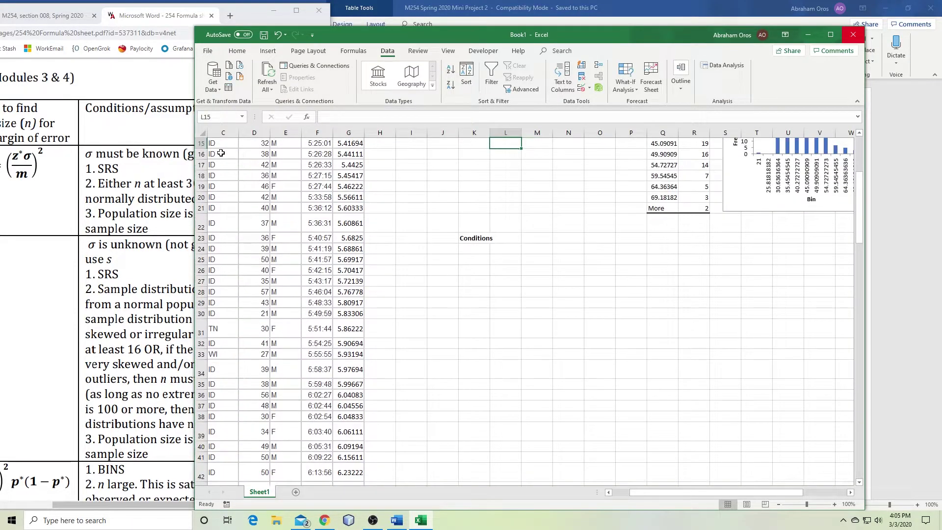
{"action": "scroll", "coordinate": [524, 299], "scroll_direction": "up", "scroll_amount": 5}
{"action": "left_click", "coordinate": [514, 291]}
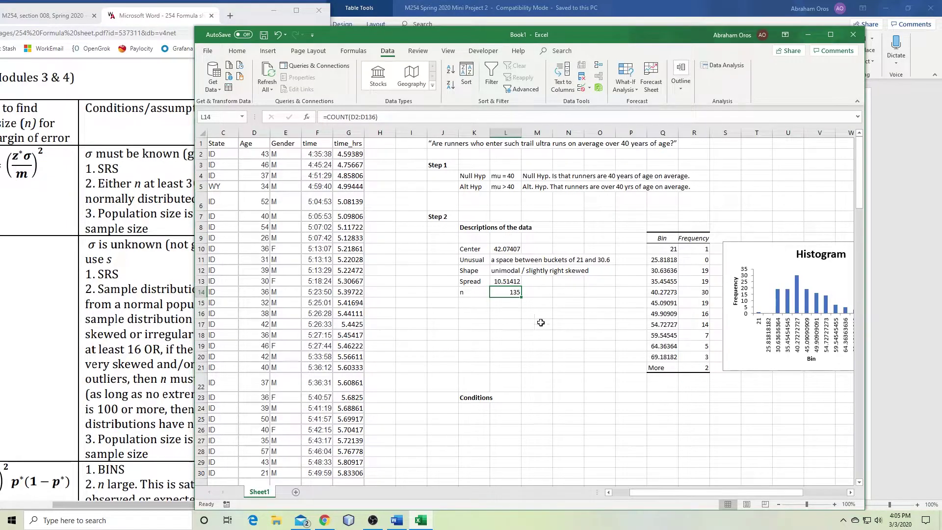
{"action": "left_click", "coordinate": [469, 314]}
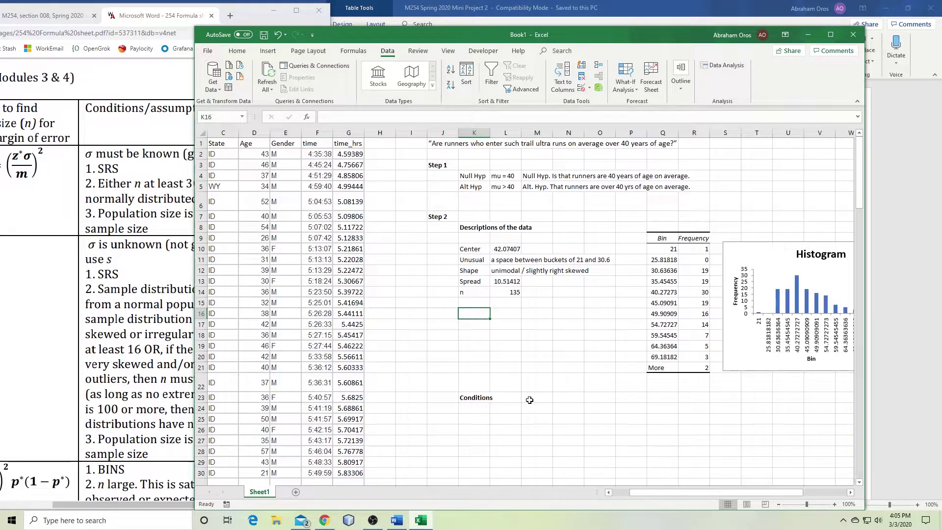
Check the n formula and highlight the z-test condition wording on the formula sheet
{"action": "left_click", "coordinate": [475, 408]}
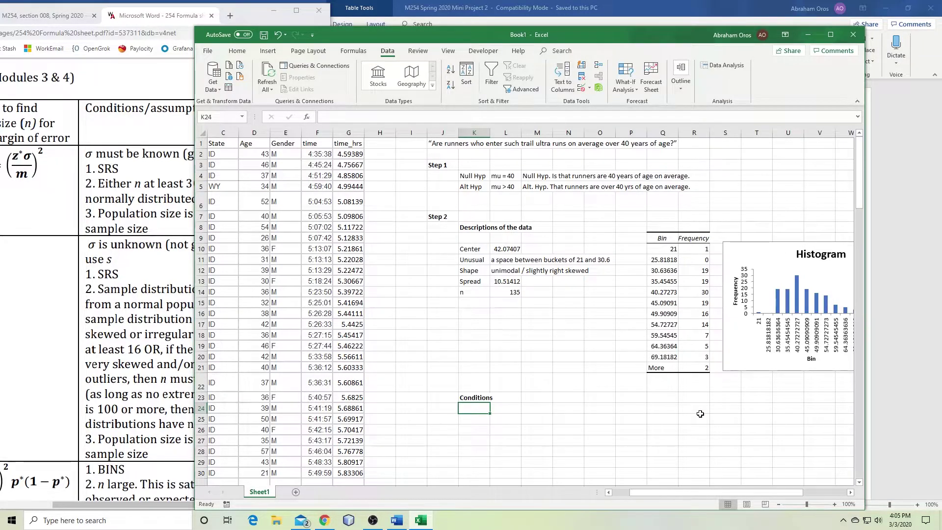
{"action": "left_click", "coordinate": [513, 290]}
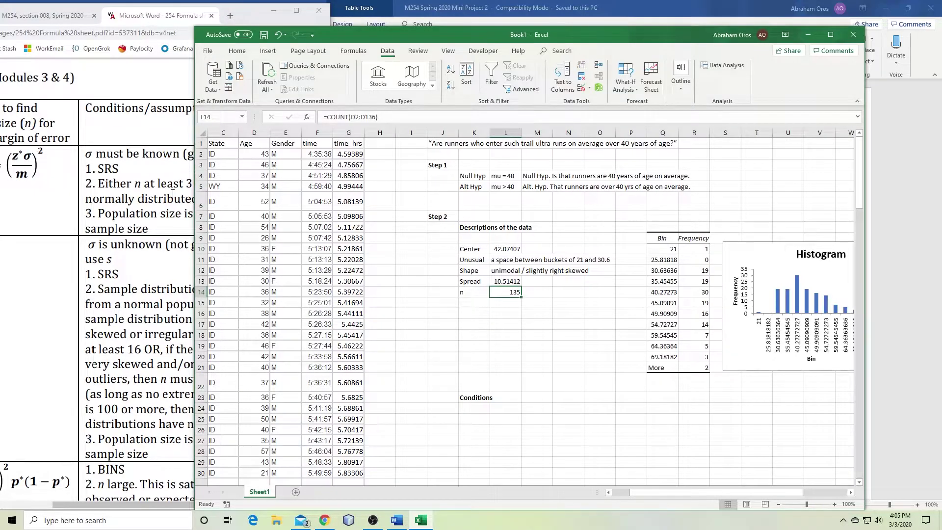
{"action": "left_click", "coordinate": [172, 193]}
{"action": "left_click_drag", "start_coordinate": [219, 154], "coordinate": [254, 154]}
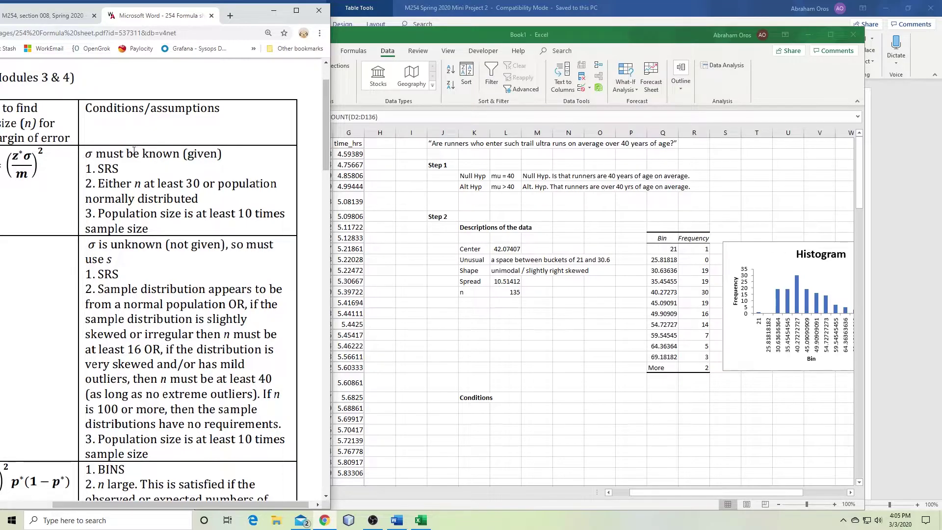
{"action": "left_click_drag", "start_coordinate": [127, 152], "coordinate": [237, 154]}
Write 'Since n > 100, we might be able to use the z-test' under Conditions and begin condition 1
{"action": "left_click", "coordinate": [473, 407]}
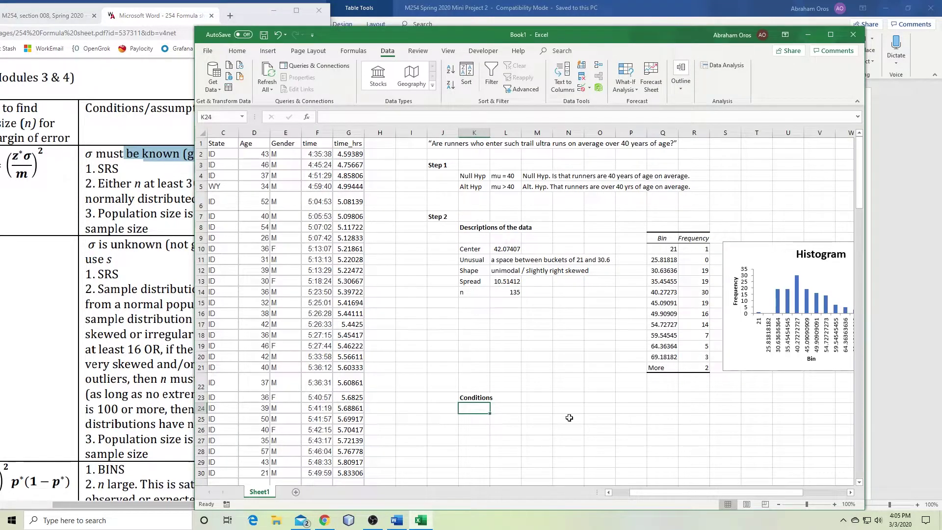
{"action": "type", "text": "Since n > 100, w"}
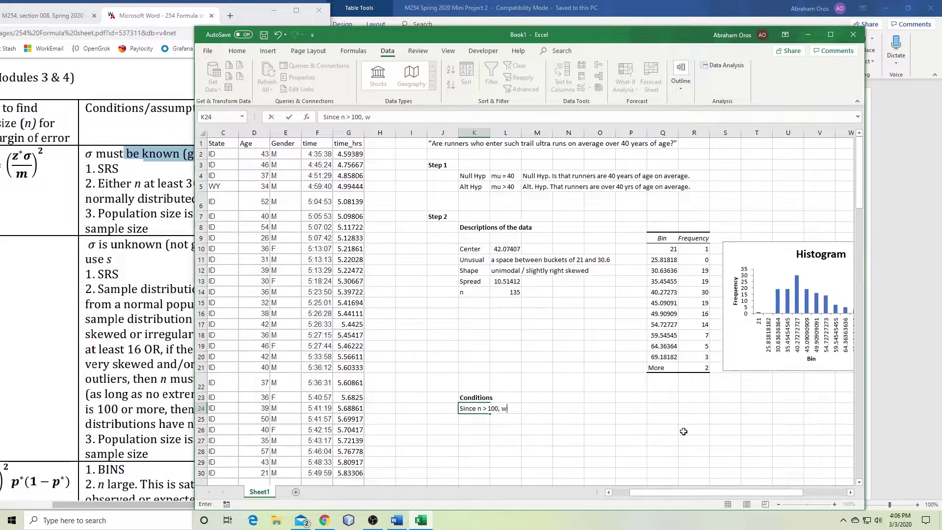
{"action": "type", "text": "e might be able to us"}
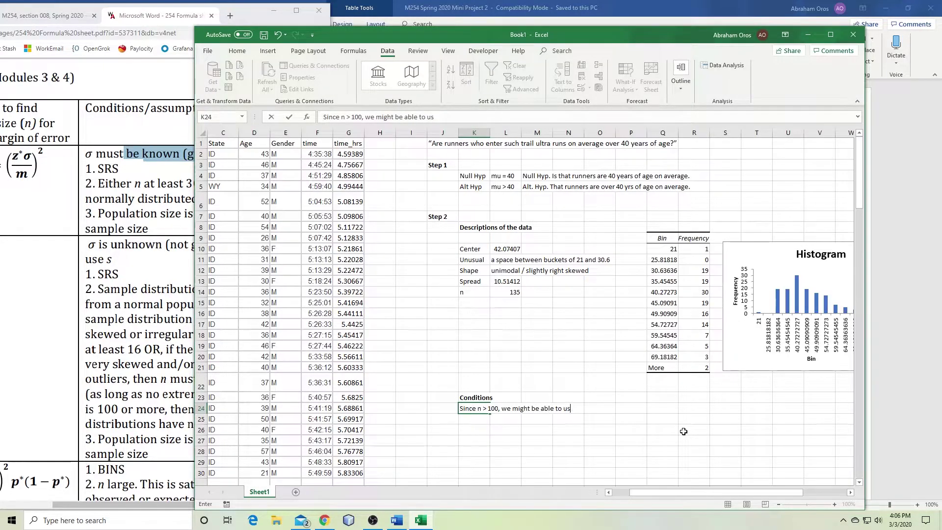
{"action": "type", "text": "e the z-test"}
{"action": "key", "text": "Return"}
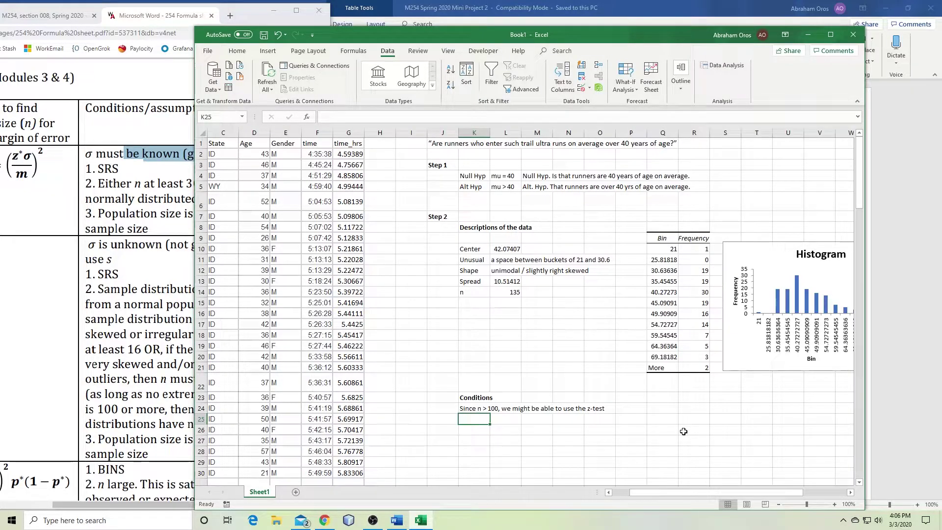
{"action": "type", "text": "1"}
{"action": "key", "text": "Tab"}
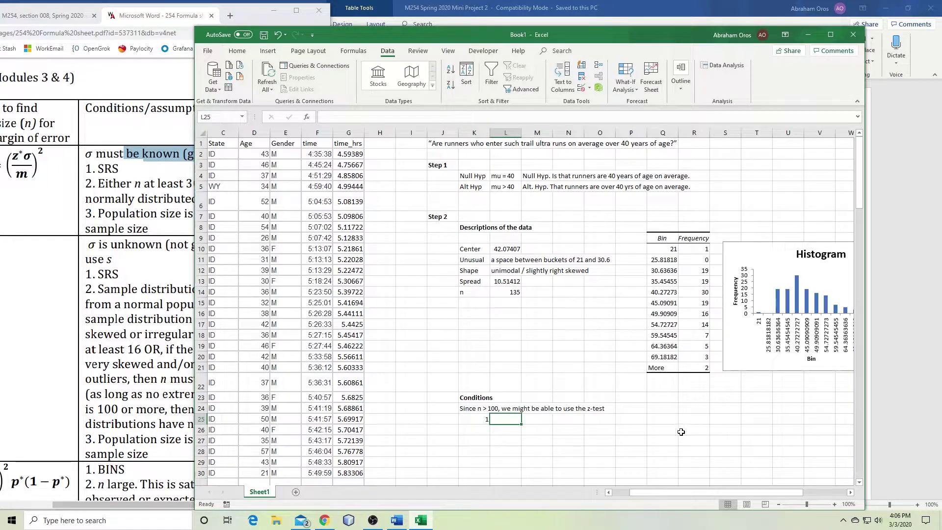
{"action": "left_click", "coordinate": [125, 170]}
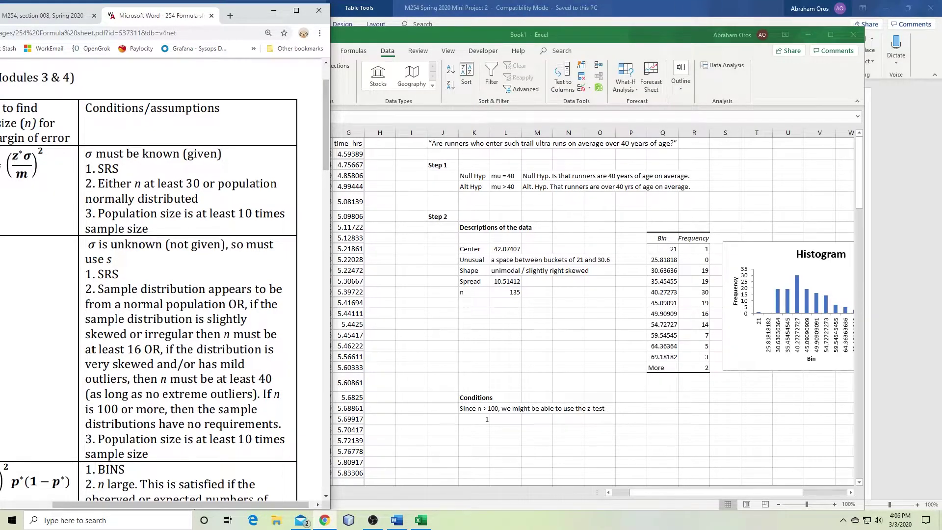
{"action": "left_click", "coordinate": [894, 195]}
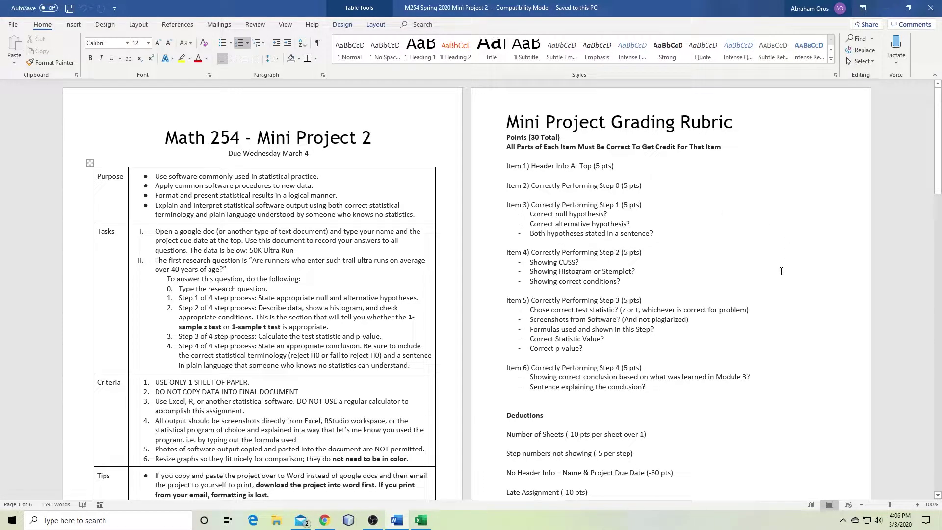
Switch between Word, Excel and the formula sheet PDF, ending back in the Excel workbook
{"action": "left_click", "coordinate": [421, 520]}
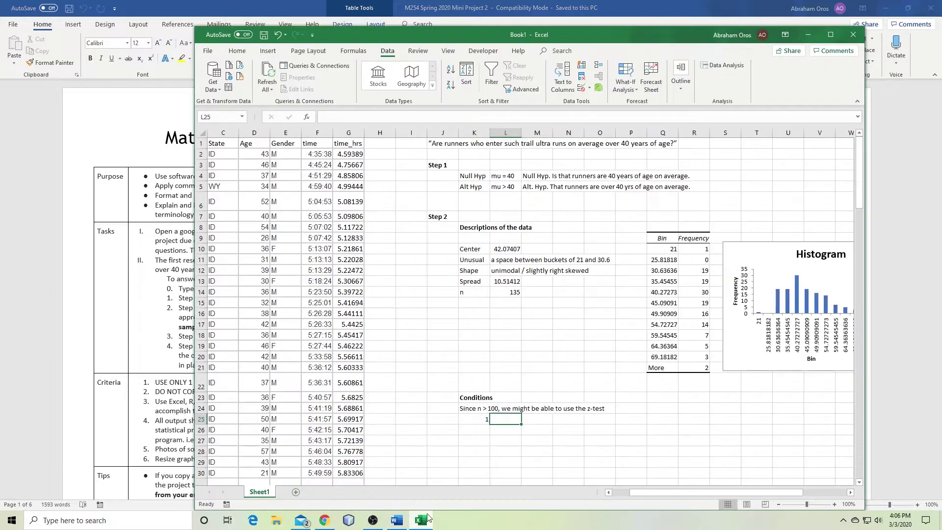
{"action": "left_click", "coordinate": [398, 521]}
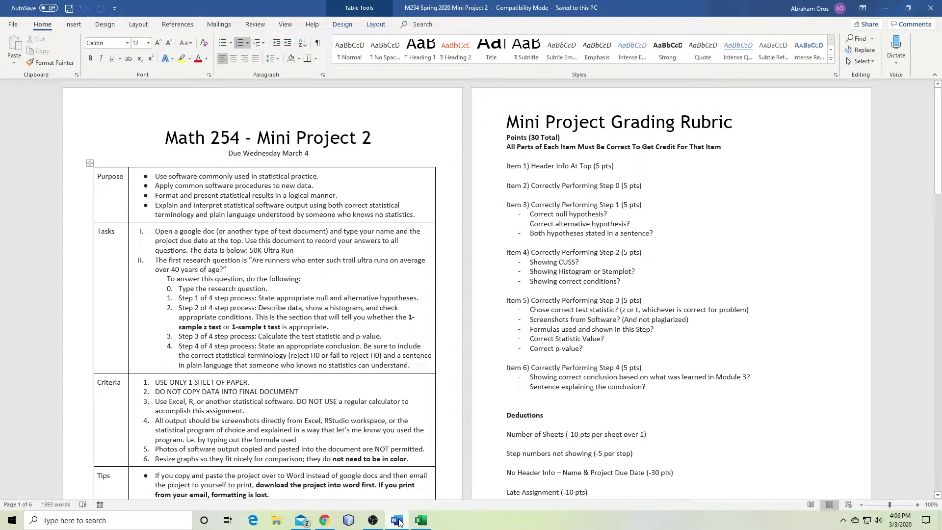
{"action": "left_click", "coordinate": [421, 520]}
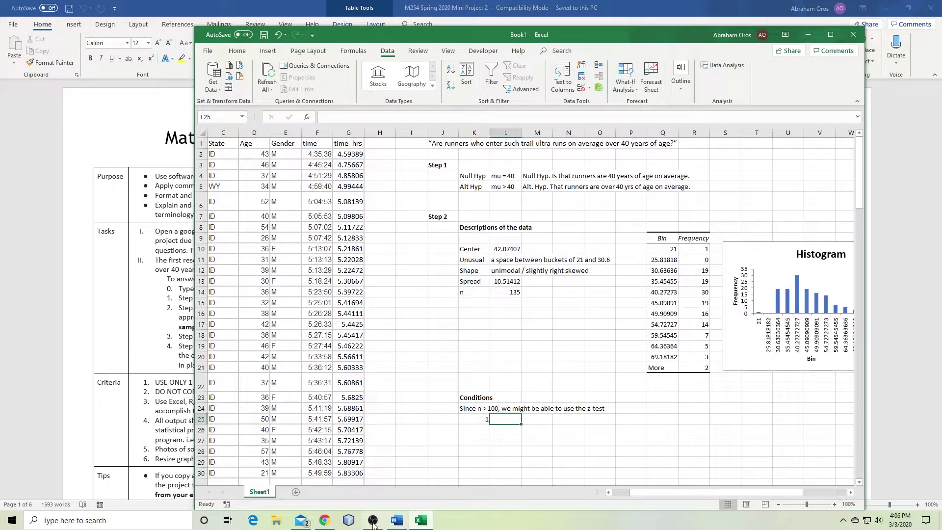
{"action": "left_click", "coordinate": [321, 522]}
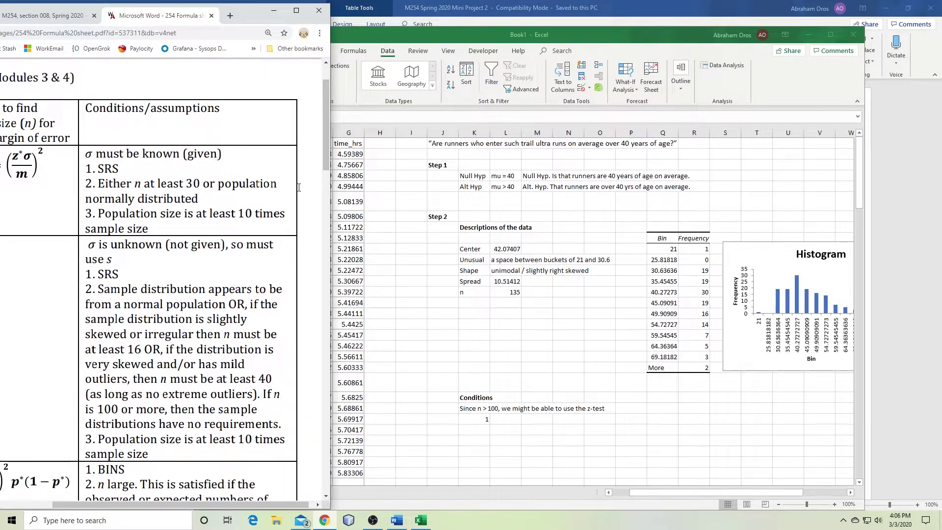
{"action": "left_click", "coordinate": [511, 415]}
Enter 'Assume random' as condition 1 and number the next condition 2
{"action": "left_click", "coordinate": [510, 415]}
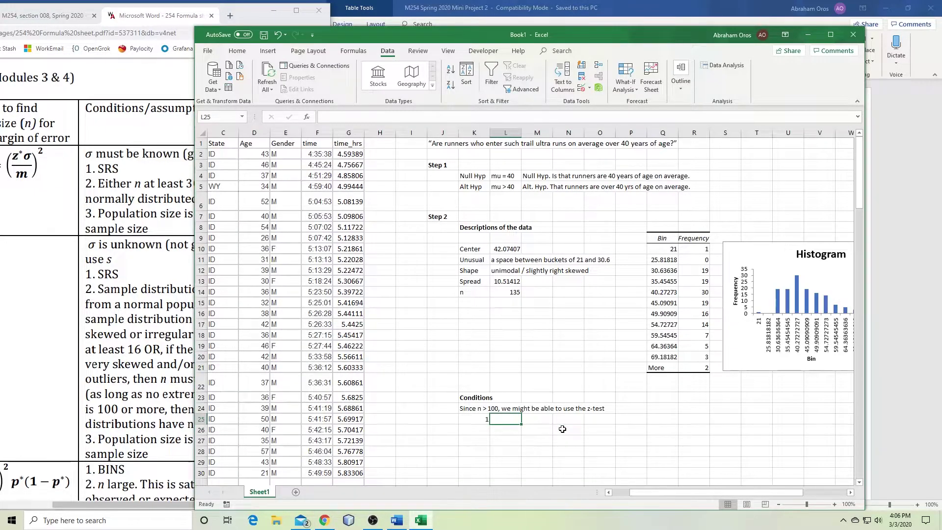
{"action": "type", "text": "Assume "}
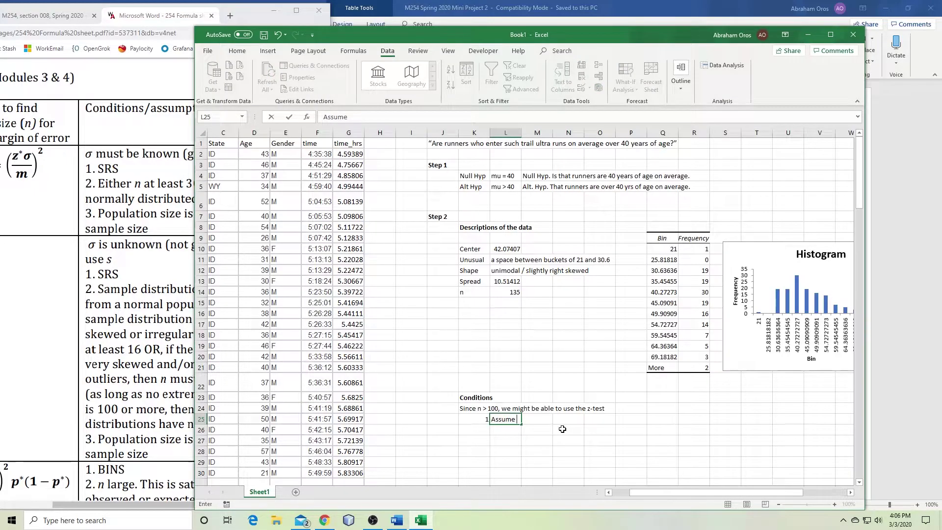
{"action": "type", "text": "random"}
{"action": "key", "text": "Return"}
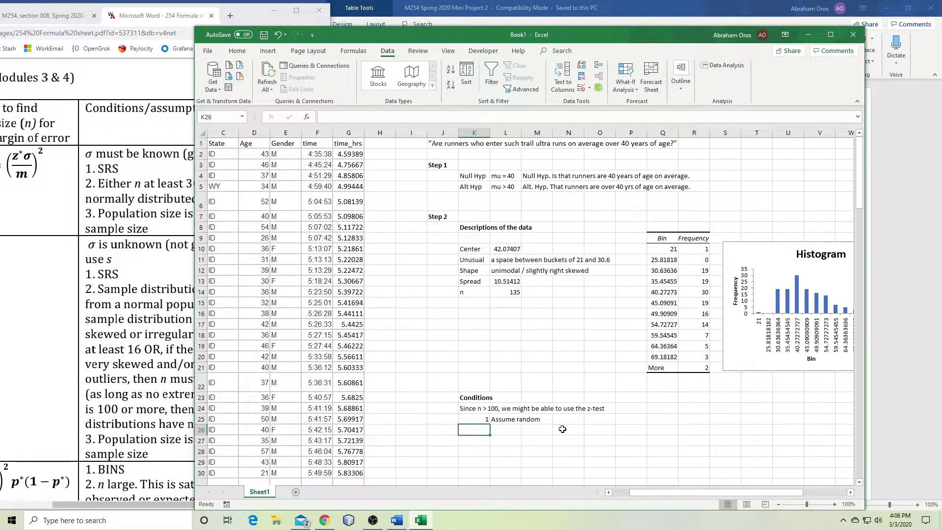
{"action": "type", "text": "2"}
{"action": "key", "text": "Tab"}
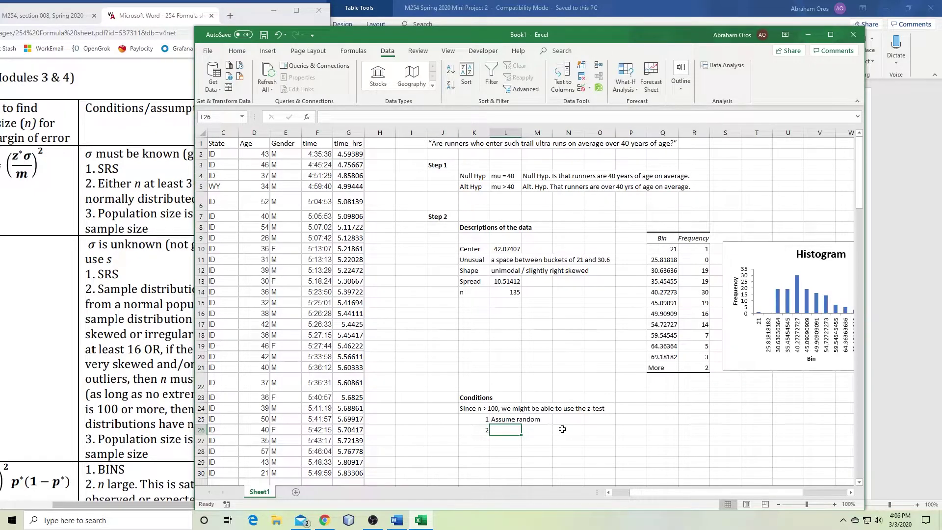
Enter 'n > 30' as the second condition after checking the formula sheet's conditions
{"action": "left_click", "coordinate": [502, 420]}
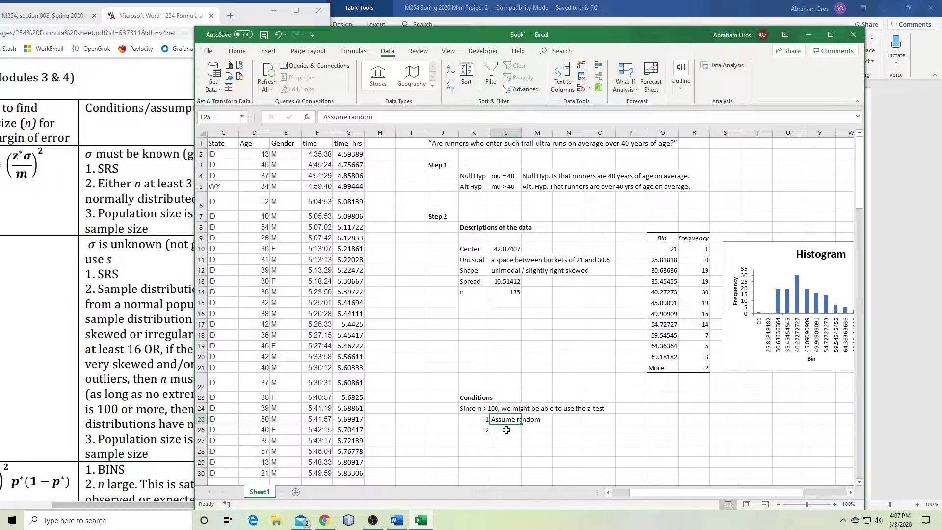
{"action": "left_click", "coordinate": [507, 430]}
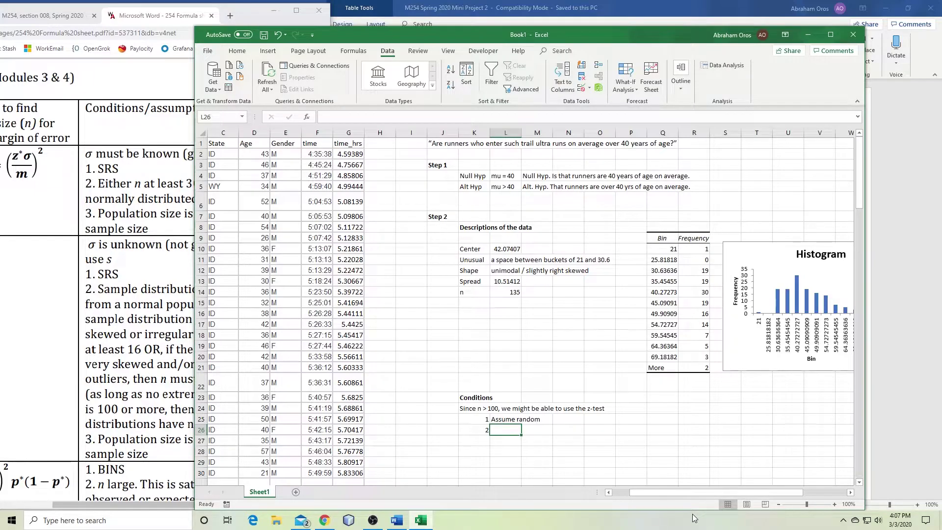
{"action": "left_click", "coordinate": [180, 177]}
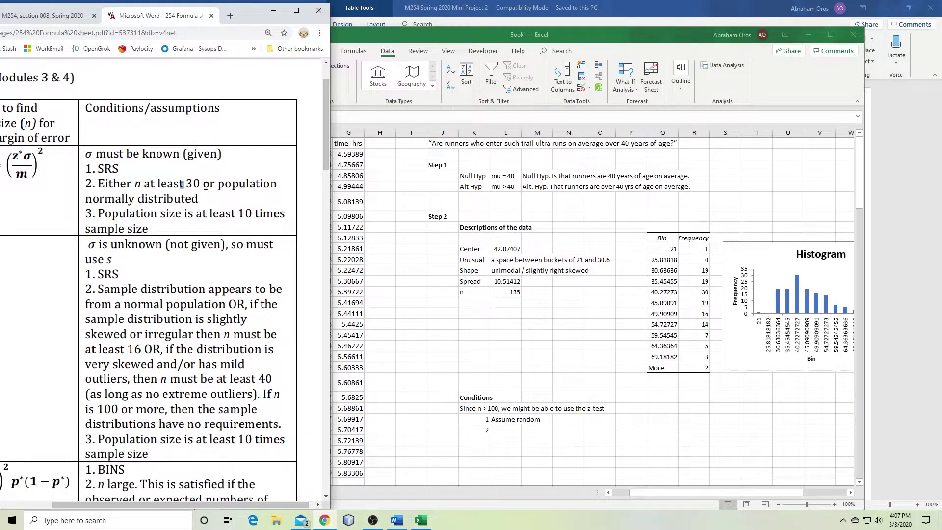
{"action": "left_click", "coordinate": [506, 430]}
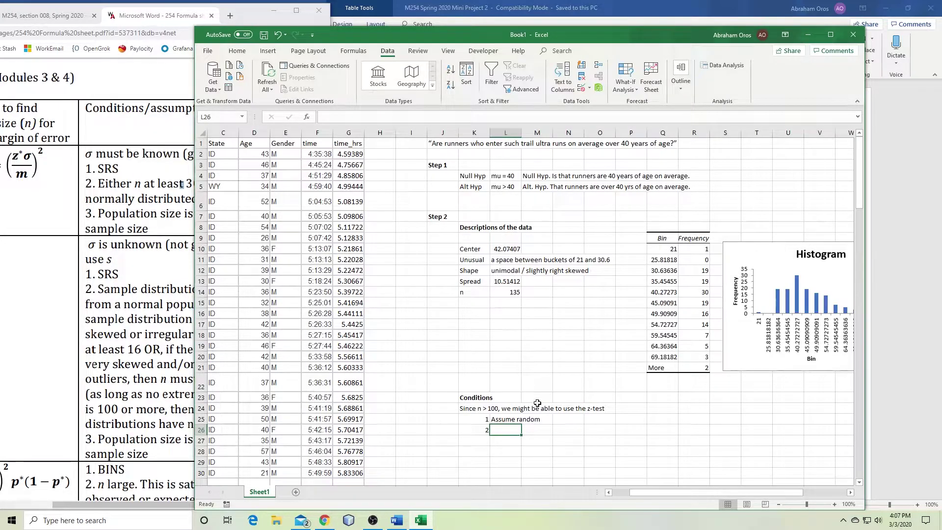
{"action": "type", "text": "n"}
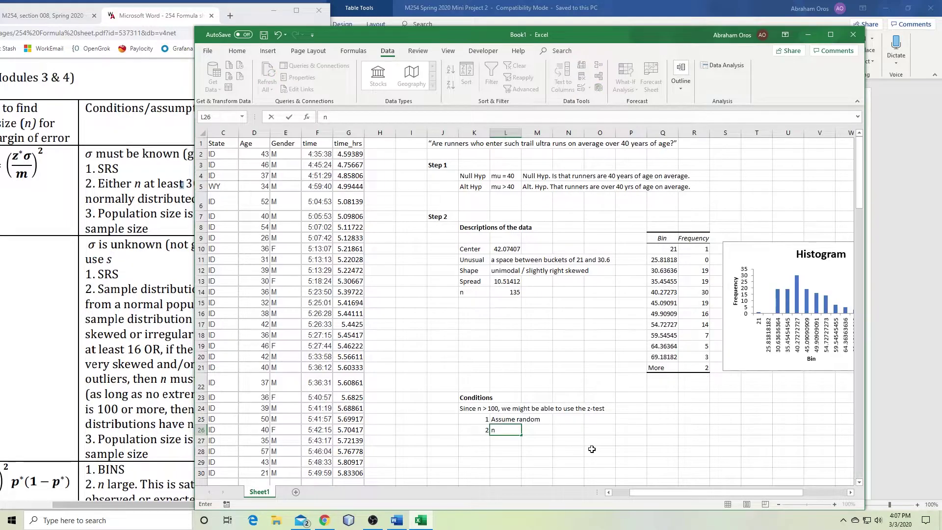
{"action": "type", "text": " > 30"}
{"action": "key", "text": "Return"}
Number the third condition 3 and recheck the formula sheet's conditions
{"action": "key", "text": "Left"}
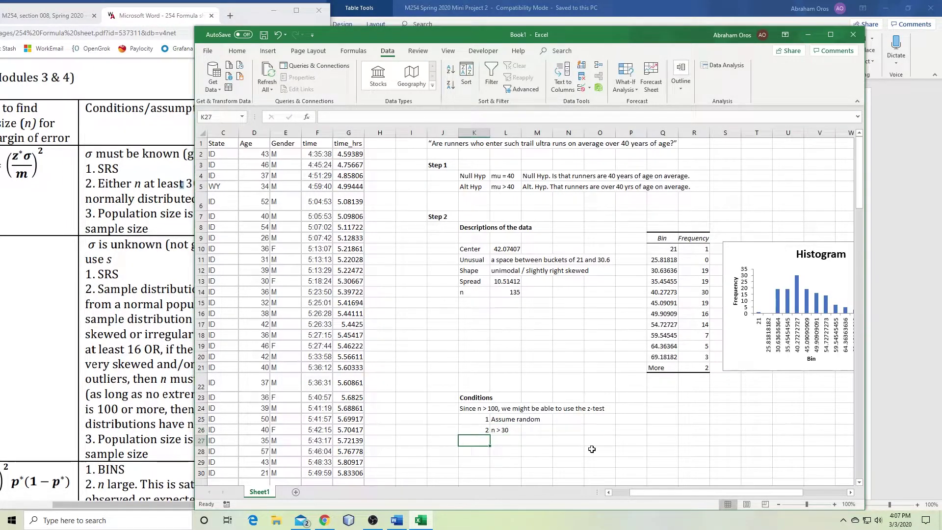
{"action": "type", "text": "3"}
{"action": "key", "text": "Tab"}
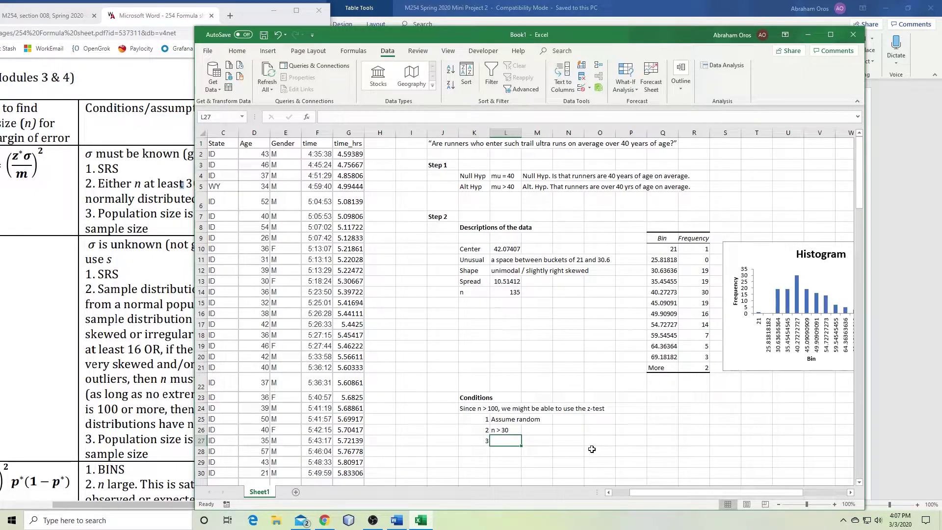
{"action": "left_click", "coordinate": [131, 212]}
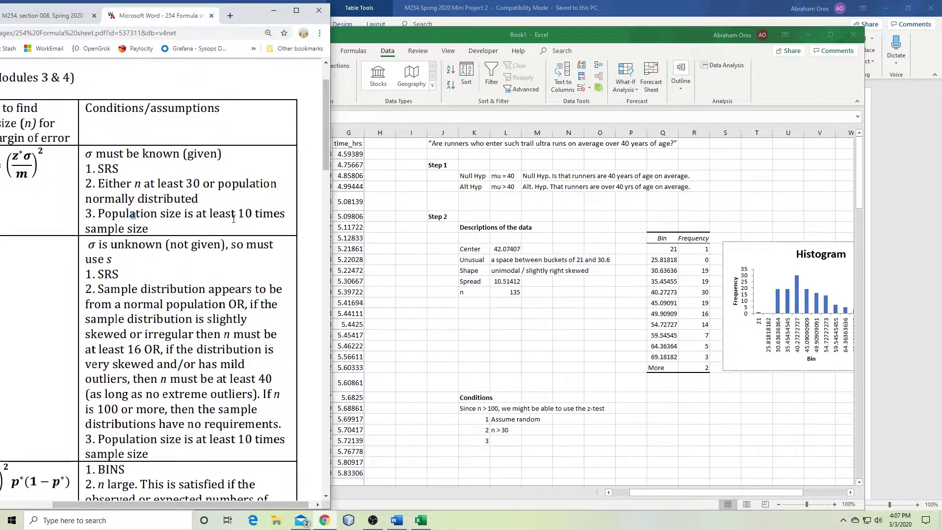
{"action": "left_click", "coordinate": [507, 441]}
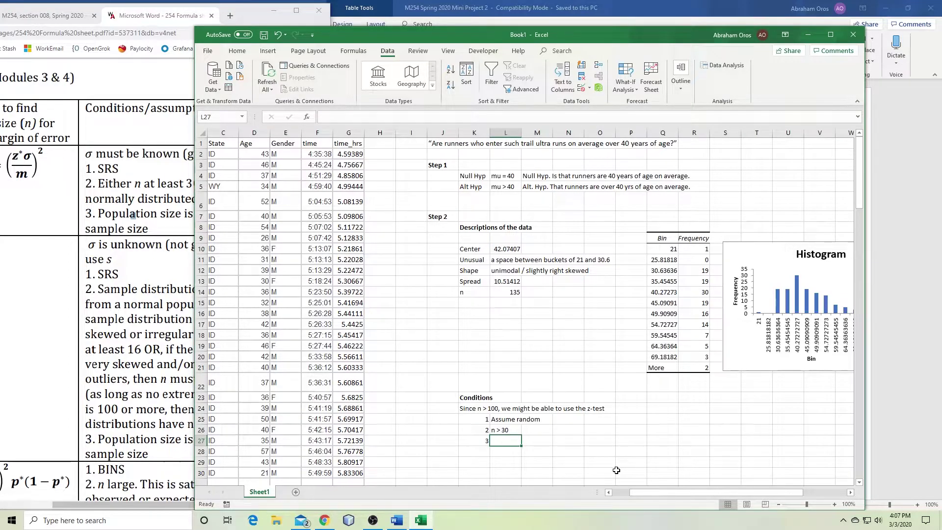
{"action": "left_click", "coordinate": [252, 177]}
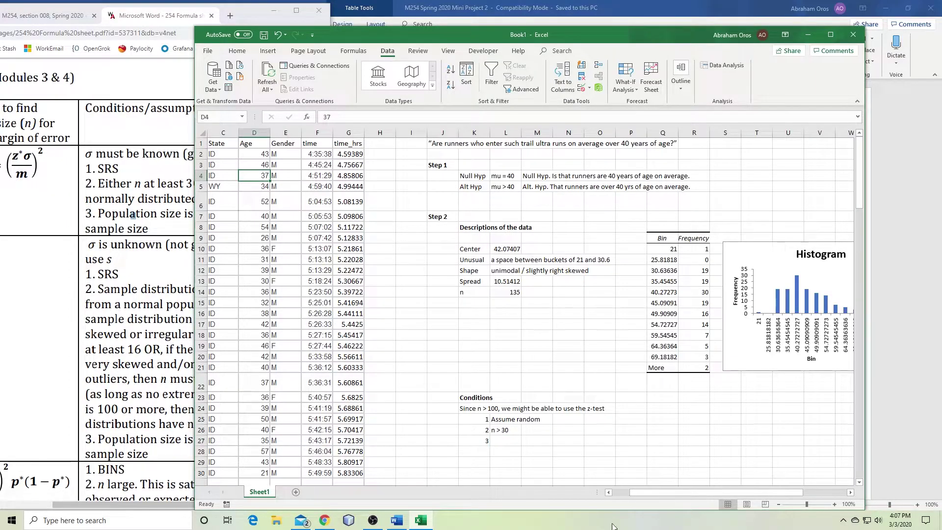
{"action": "left_click_drag", "start_coordinate": [658, 493], "coordinate": [640, 493]}
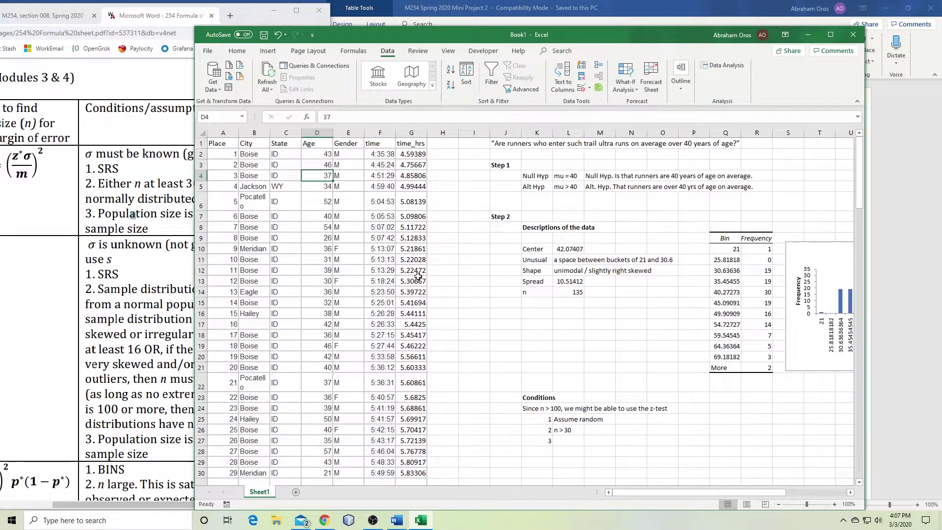
{"action": "scroll", "coordinate": [327, 197], "scroll_direction": "down", "scroll_amount": 20}
{"action": "scroll", "coordinate": [327, 197], "scroll_direction": "down", "scroll_amount": 15}
{"action": "scroll", "coordinate": [326, 196], "scroll_direction": "up", "scroll_amount": 10}
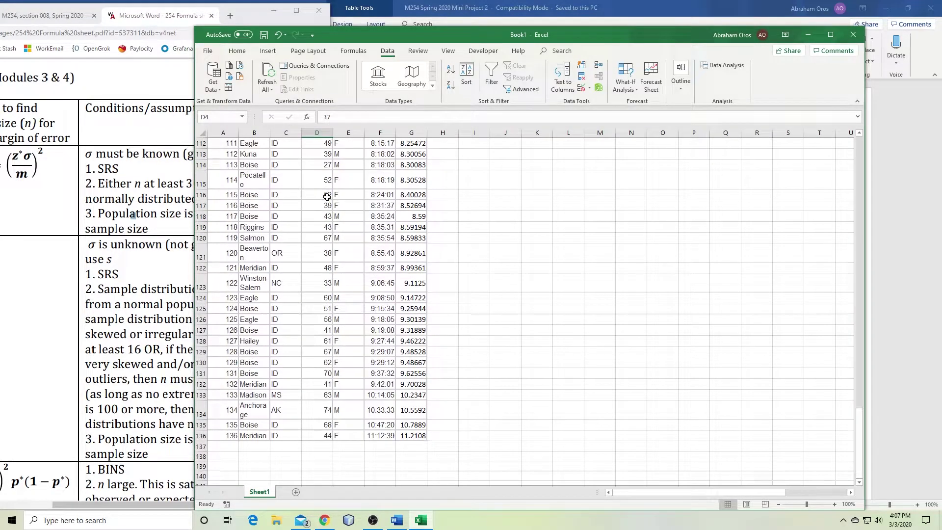
{"action": "scroll", "coordinate": [327, 197], "scroll_direction": "up", "scroll_amount": 20}
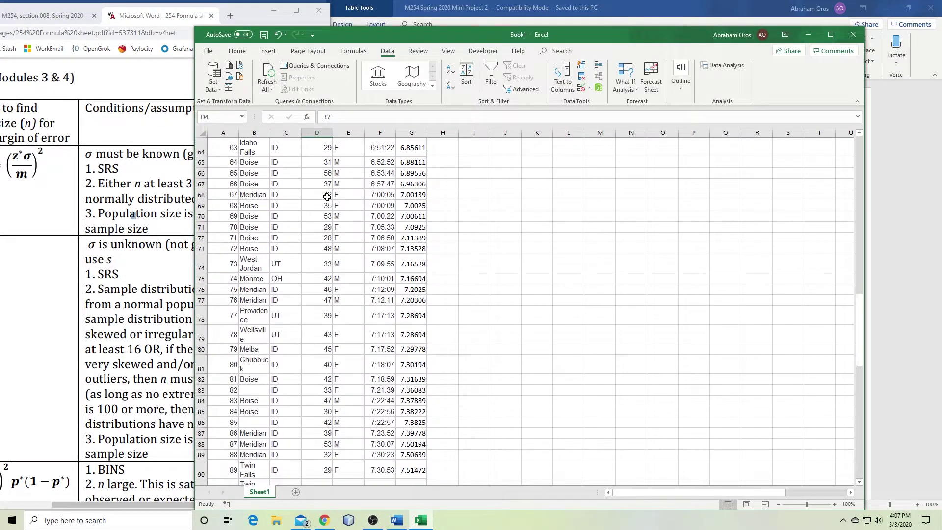
{"action": "scroll", "coordinate": [327, 197], "scroll_direction": "up", "scroll_amount": 14}
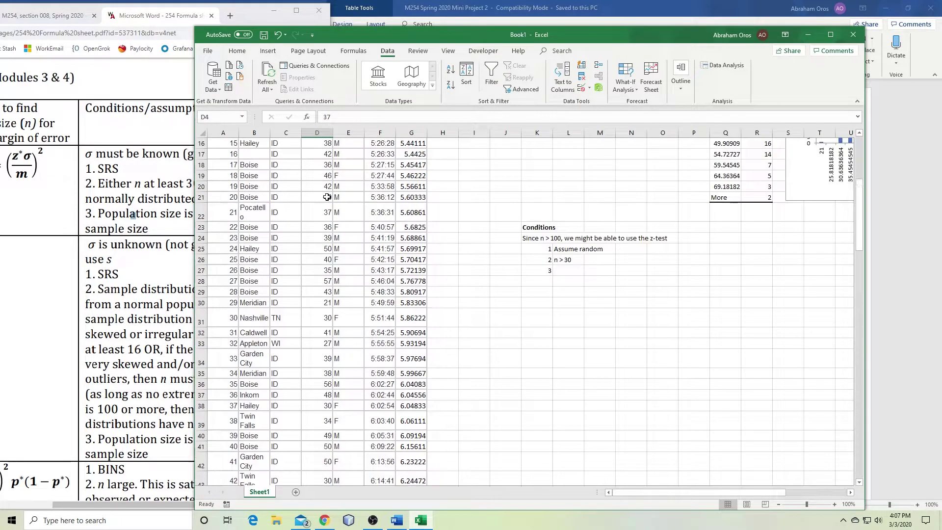
{"action": "left_click", "coordinate": [285, 163]}
{"action": "left_click", "coordinate": [286, 175]}
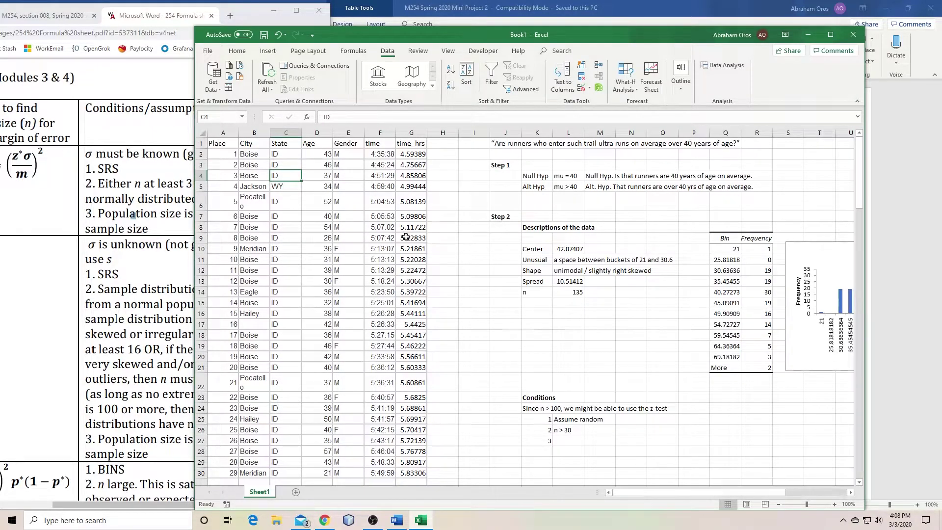
{"action": "left_click", "coordinate": [589, 443]}
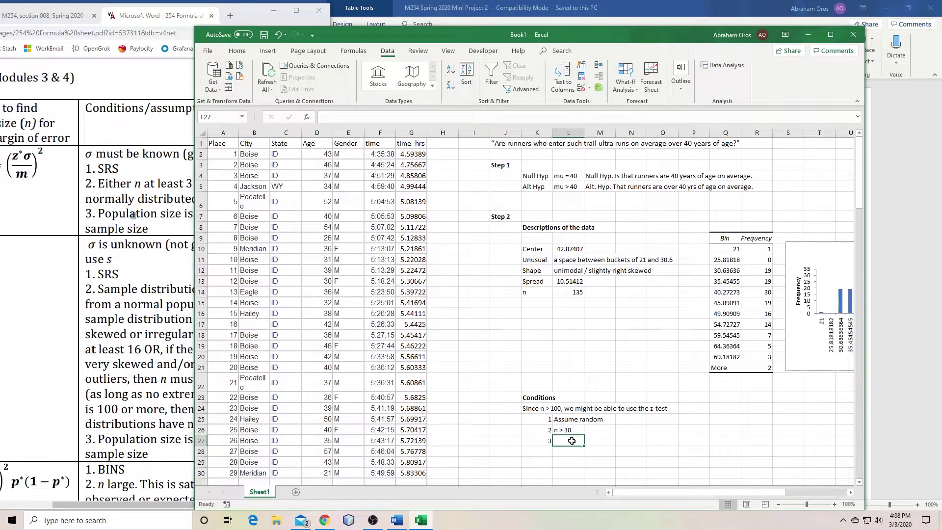
{"action": "left_click", "coordinate": [279, 166]}
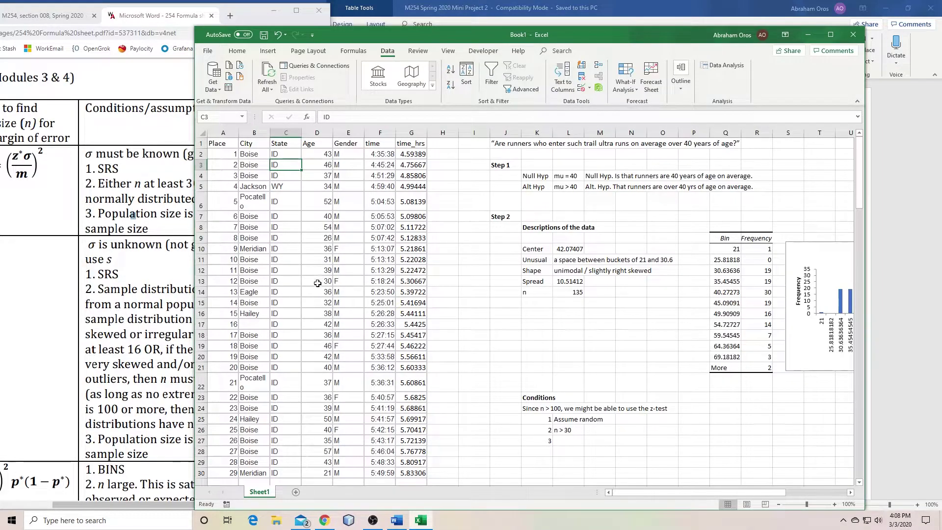
{"action": "left_click", "coordinate": [570, 442]}
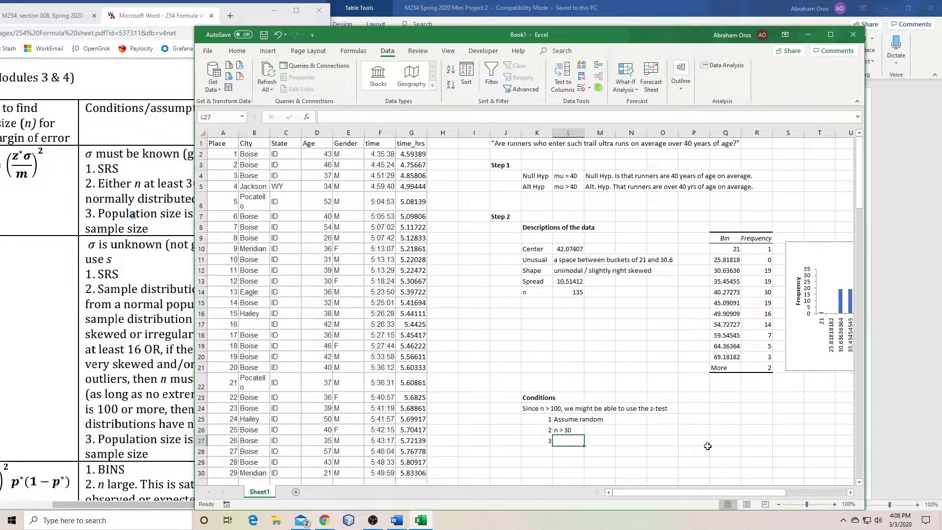
{"action": "left_click", "coordinate": [296, 157]}
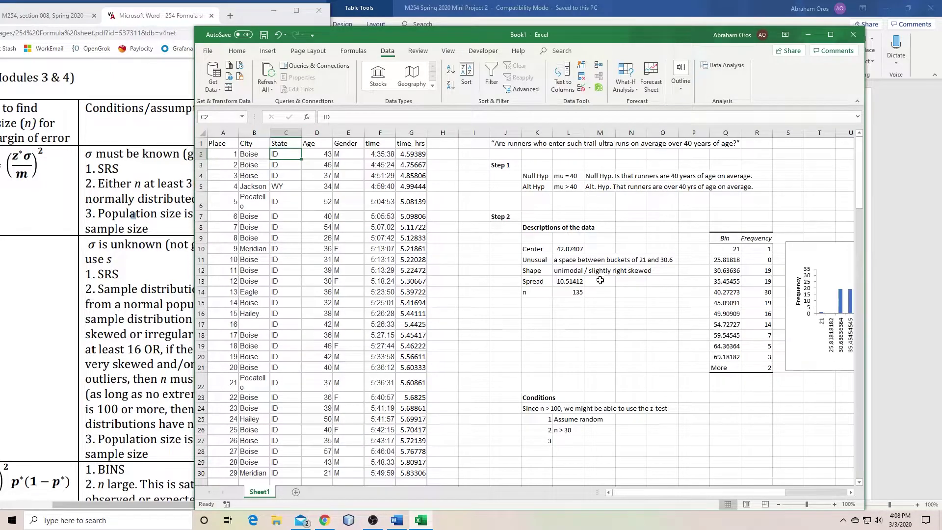
{"action": "left_click", "coordinate": [564, 292]}
{"action": "left_click", "coordinate": [579, 441]}
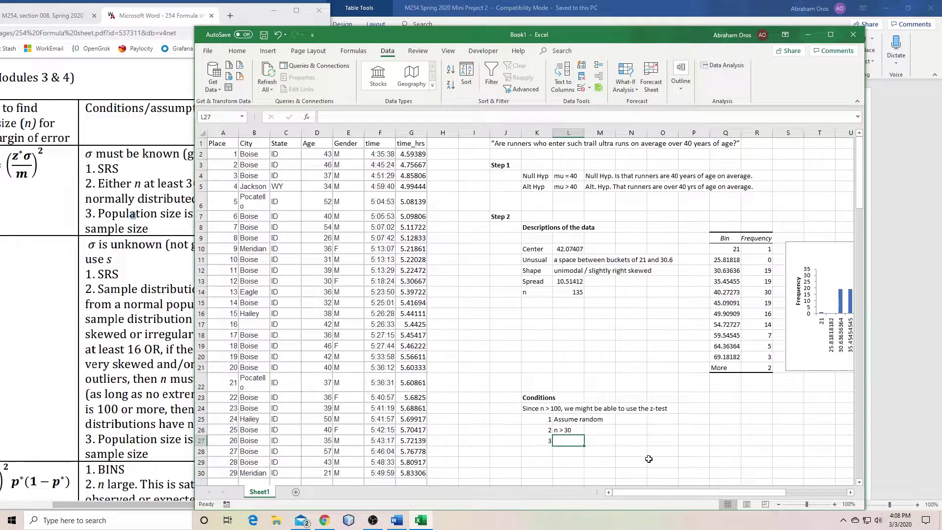
Enter 'N > 10*n' as condition 3 and review the completed Conditions list
{"action": "type", "text": "N"}
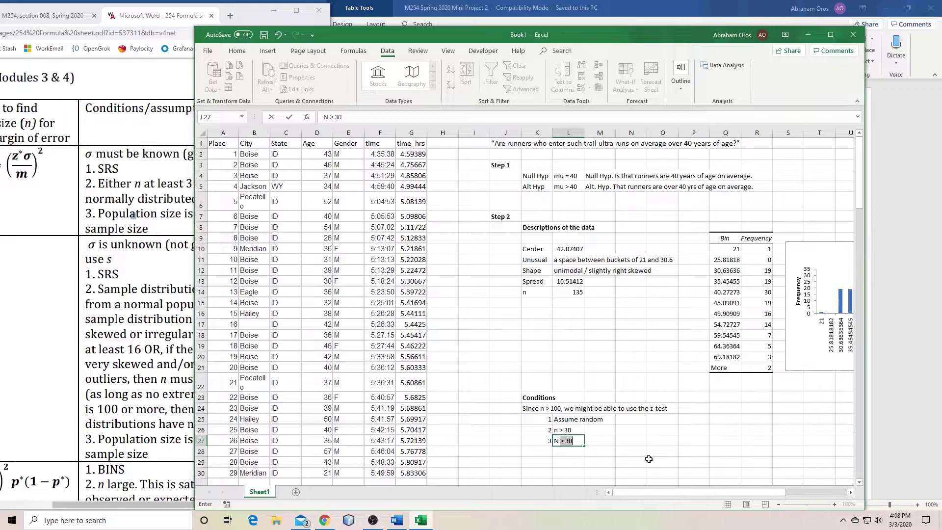
{"action": "type", "text": " > 10*n"}
{"action": "key", "text": "Return"}
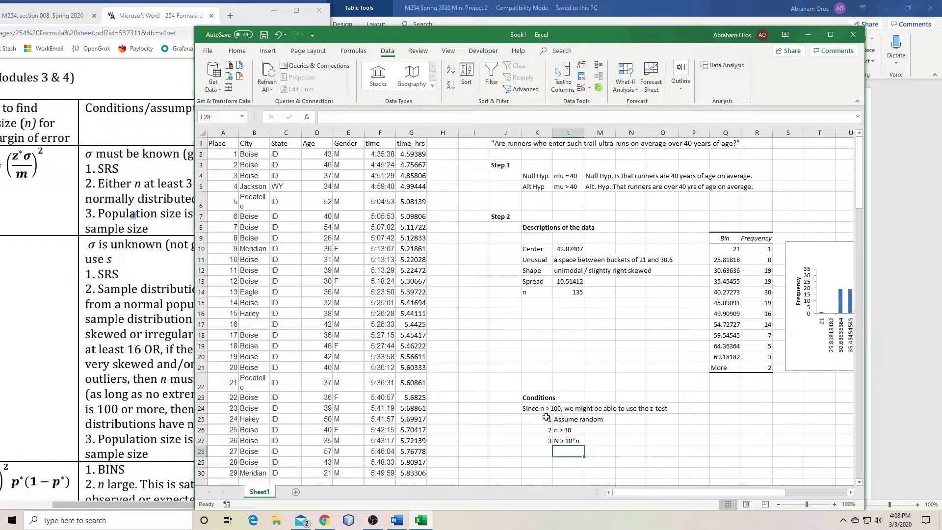
{"action": "left_click", "coordinate": [544, 399]}
{"action": "left_click", "coordinate": [563, 439]}
{"action": "left_click", "coordinate": [567, 430]}
{"action": "left_click", "coordinate": [568, 420]}
{"action": "left_click", "coordinate": [544, 409]}
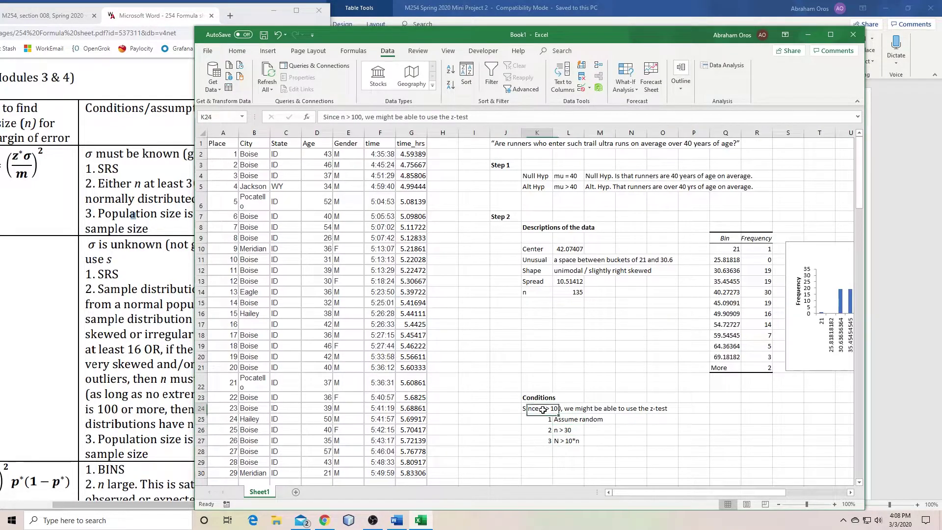
{"action": "left_click", "coordinate": [535, 390]}
{"action": "left_click", "coordinate": [536, 398]}
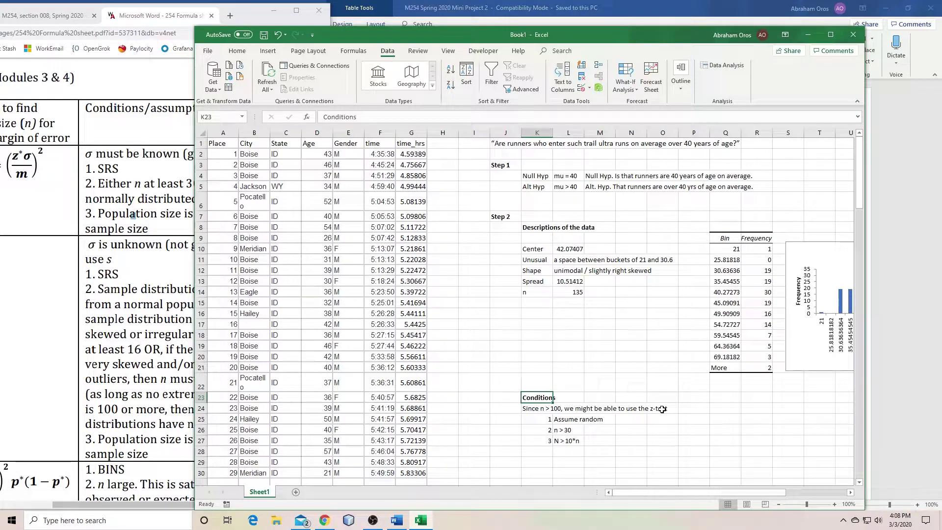
{"action": "key", "text": "Down"}
{"action": "key", "text": "Down"}
{"action": "key", "text": "Down"}
{"action": "key", "text": "Down"}
{"action": "key", "text": "Down"}
{"action": "key", "text": "Down"}
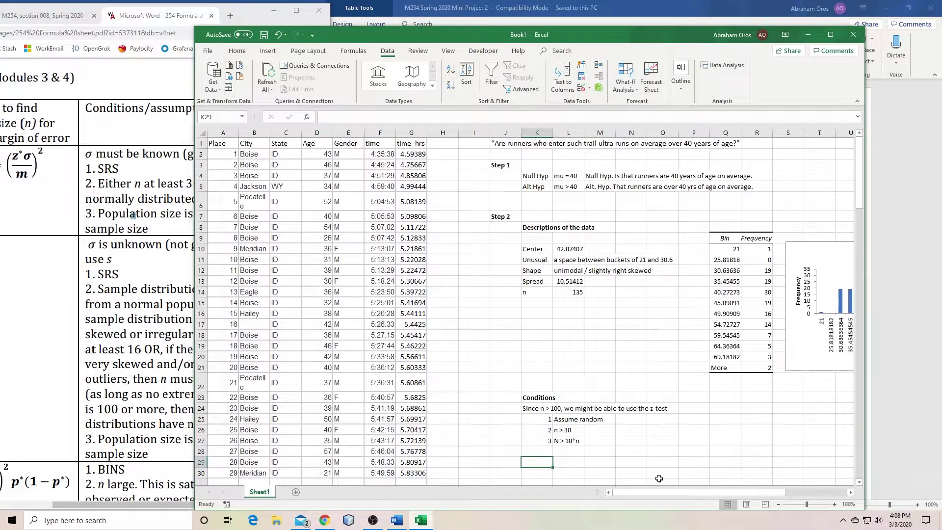
{"action": "type", "text": "We now have the condi"}
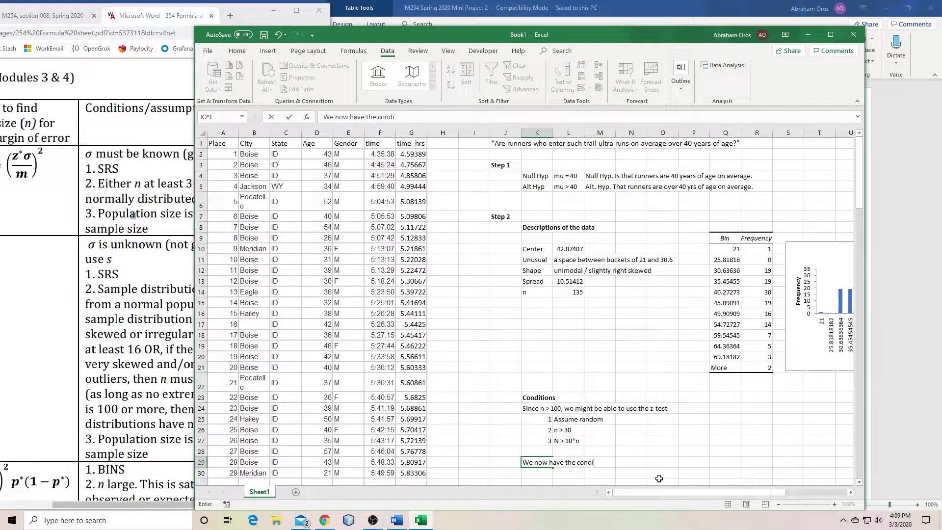
{"action": "type", "text": "tions necessary to use t"}
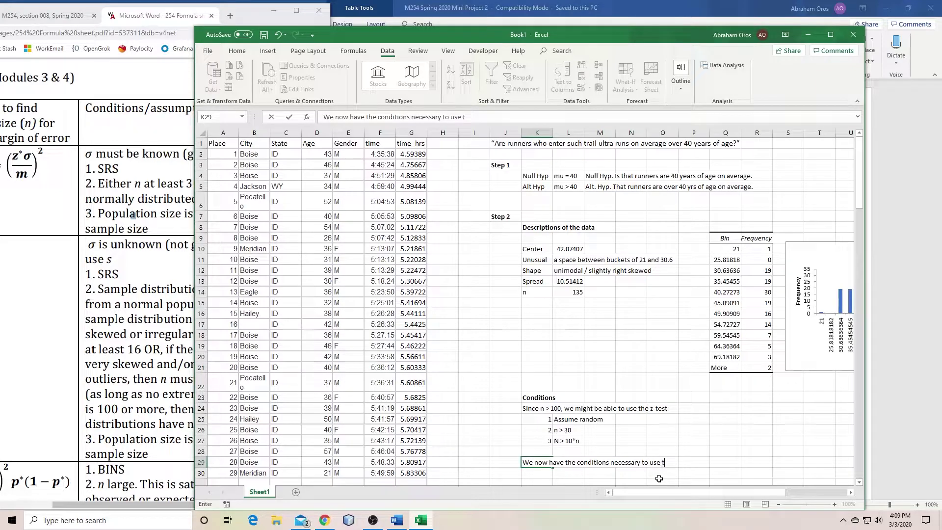
{"action": "type", "text": "he x-"}
{"action": "key", "text": "BackSpace"}
{"action": "key", "text": "BackSpace"}
{"action": "type", "text": "z-"}
{"action": "key", "text": "BackSpace"}
{"action": "type", "text": "-0"}
{"action": "type", "text": "est"}
{"action": "key", "text": "Return"}
{"action": "key", "text": "Down"}
{"action": "key", "text": "Left"}
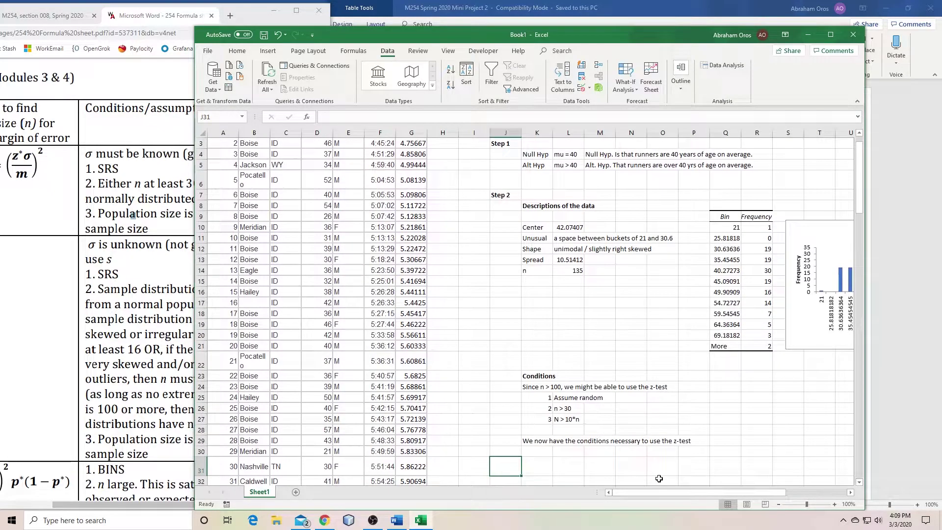
{"action": "type", "text": "Step 3"}
{"action": "key", "text": "Return"}
{"action": "key", "text": "Up"}
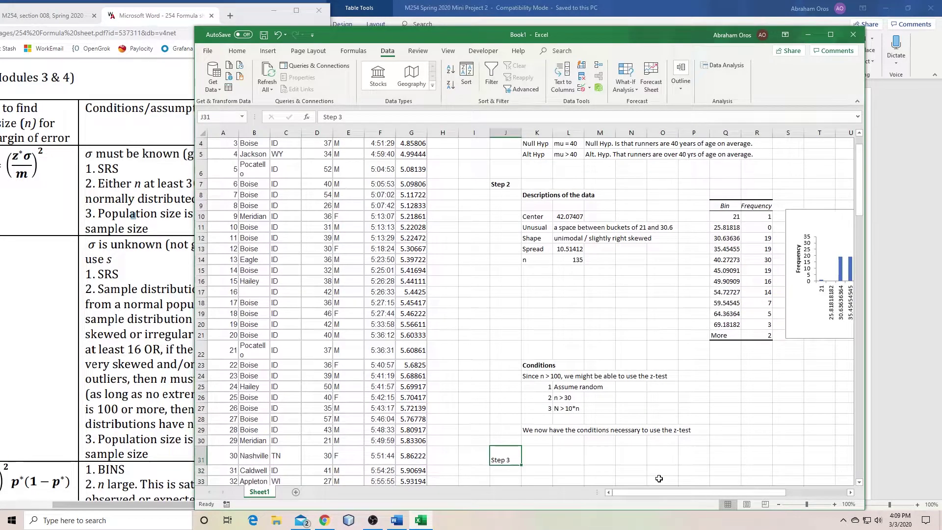
{"action": "key", "text": "Down"}
{"action": "key", "text": "Right"}
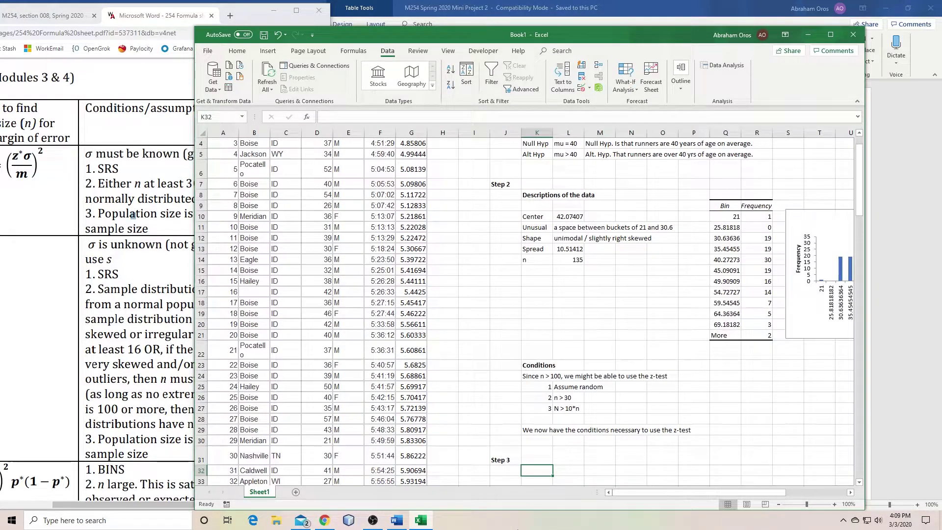
{"action": "left_click_drag", "start_coordinate": [207, 464], "coordinate": [201, 459]}
{"action": "left_click", "coordinate": [202, 460]}
{"action": "left_click", "coordinate": [537, 461]}
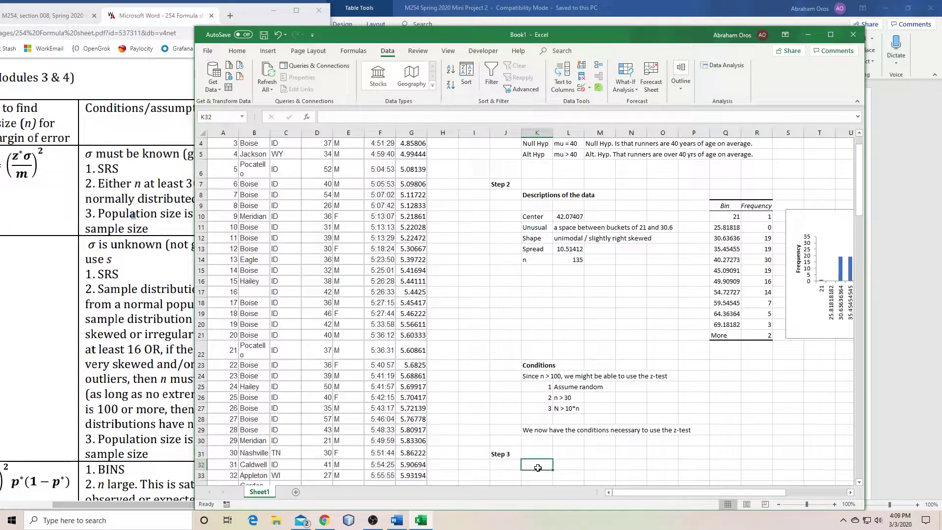
{"action": "scroll", "coordinate": [615, 273], "scroll_direction": "down", "scroll_amount": 3}
{"action": "scroll", "coordinate": [616, 273], "scroll_direction": "up", "scroll_amount": 4}
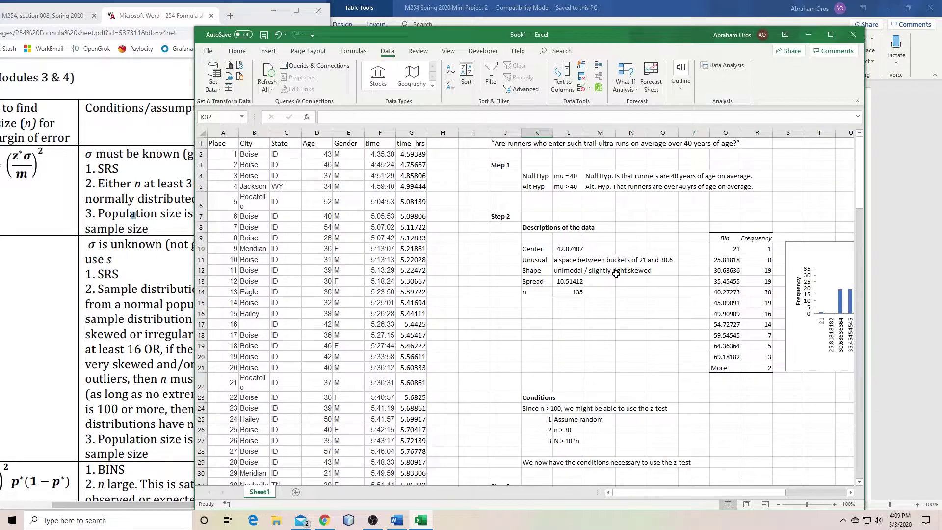
{"action": "scroll", "coordinate": [616, 273], "scroll_direction": "down", "scroll_amount": 5}
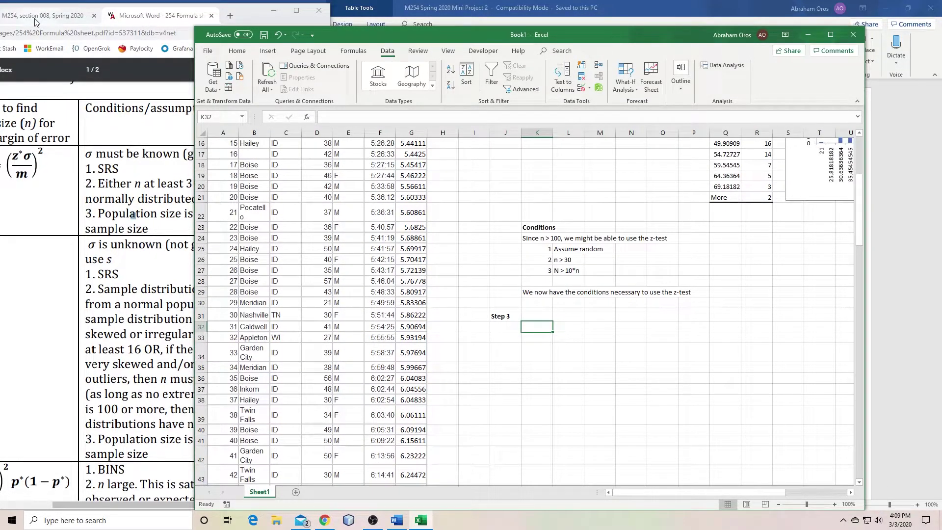
{"action": "key", "text": "alt+Tab"}
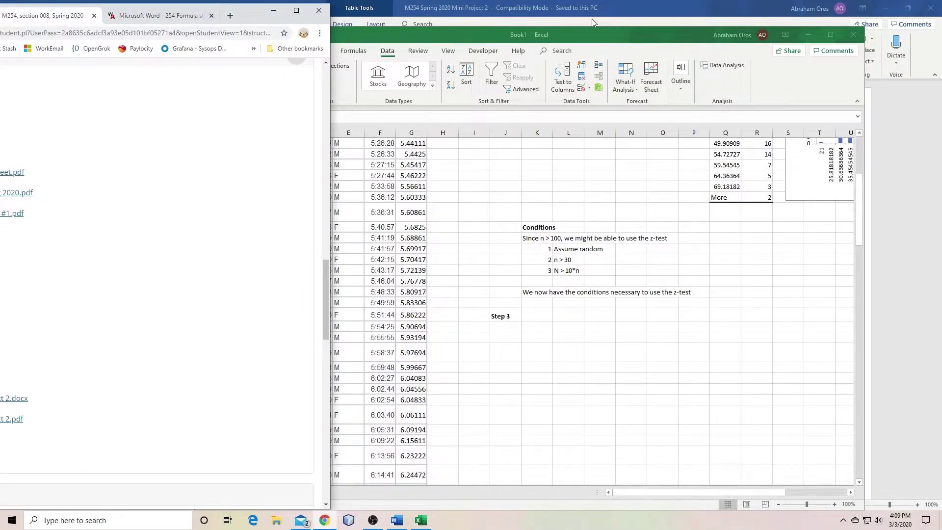
{"action": "left_click", "coordinate": [598, 7]}
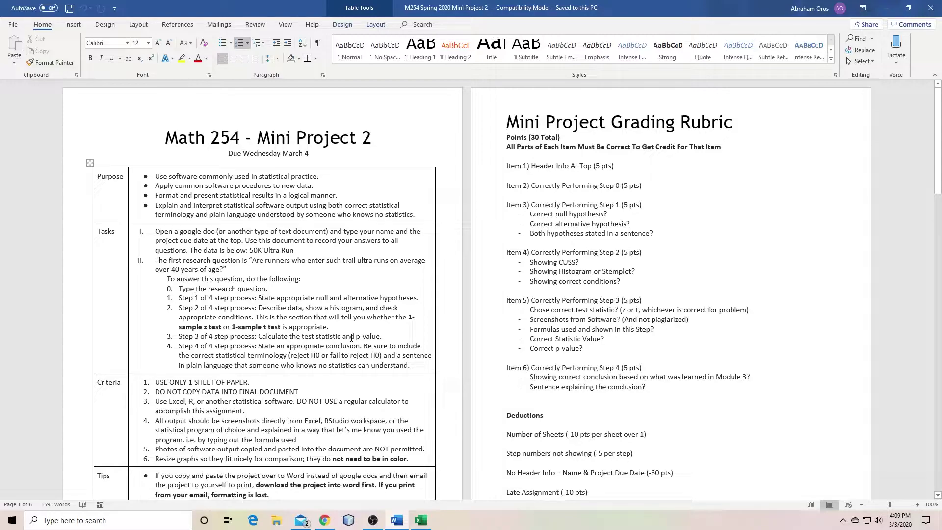
{"action": "left_click", "coordinate": [885, 8]}
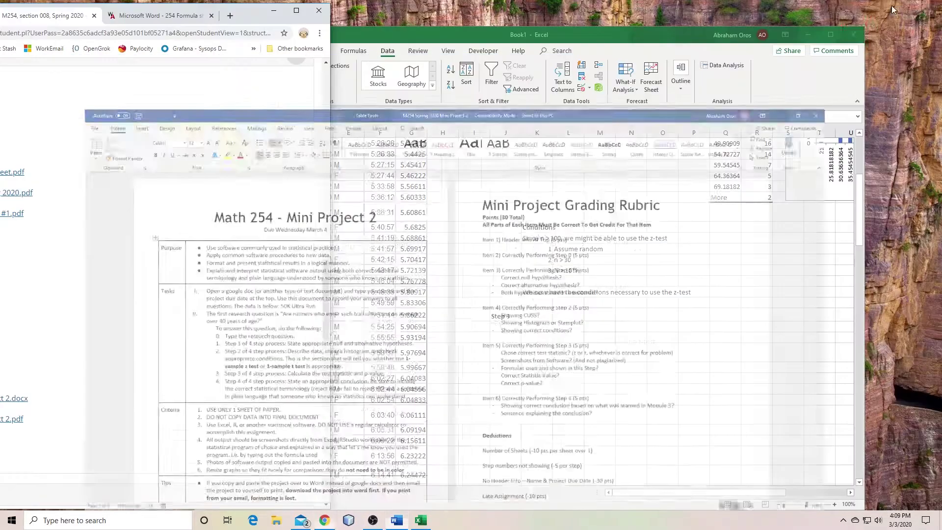
{"action": "left_click", "coordinate": [531, 327]}
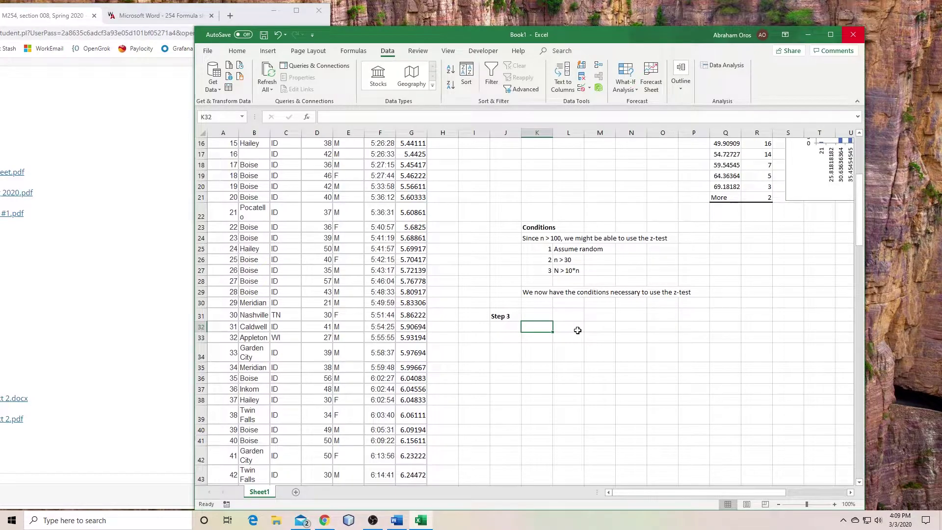
Add the lines 'test-statistic' and 'Looking to calc z-test statistic' under Step 3
{"action": "type", "text": "test-statistic"}
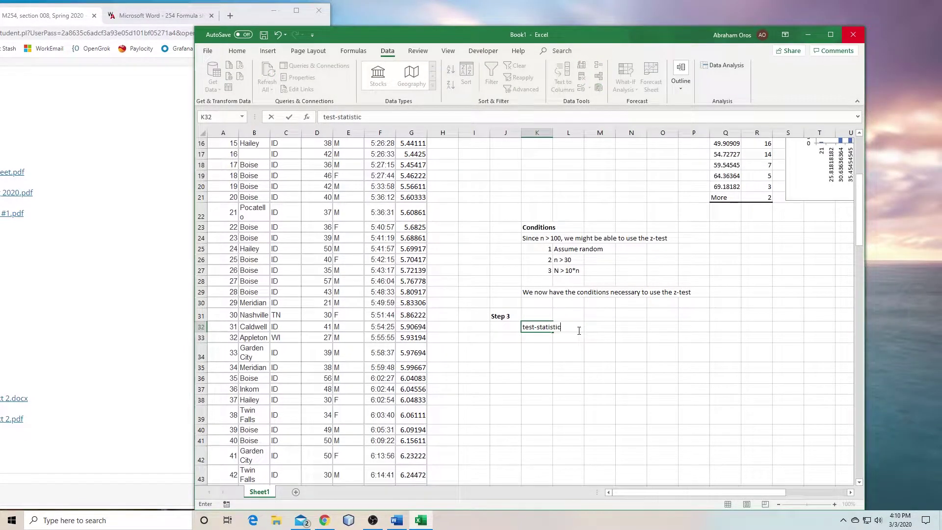
{"action": "key", "text": "Return"}
{"action": "type", "text": "L"}
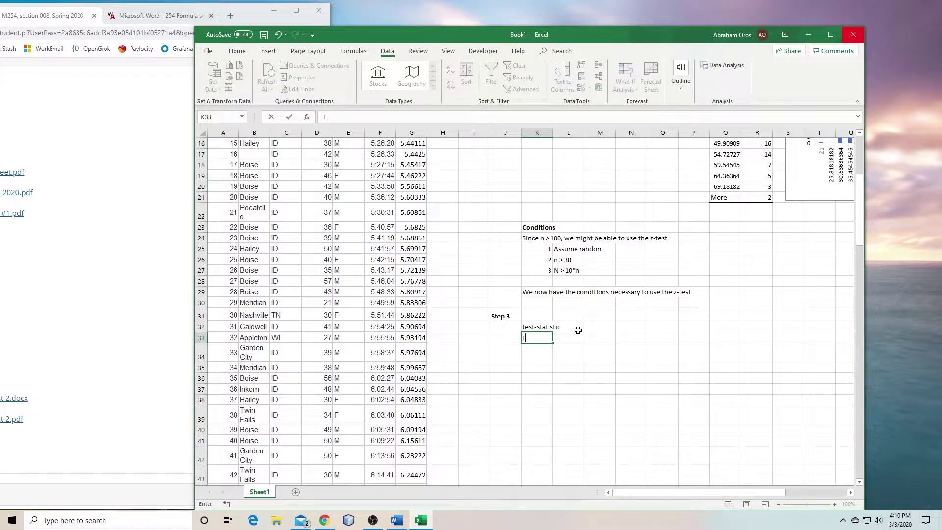
{"action": "type", "text": "ooking to calc z-test statistic"}
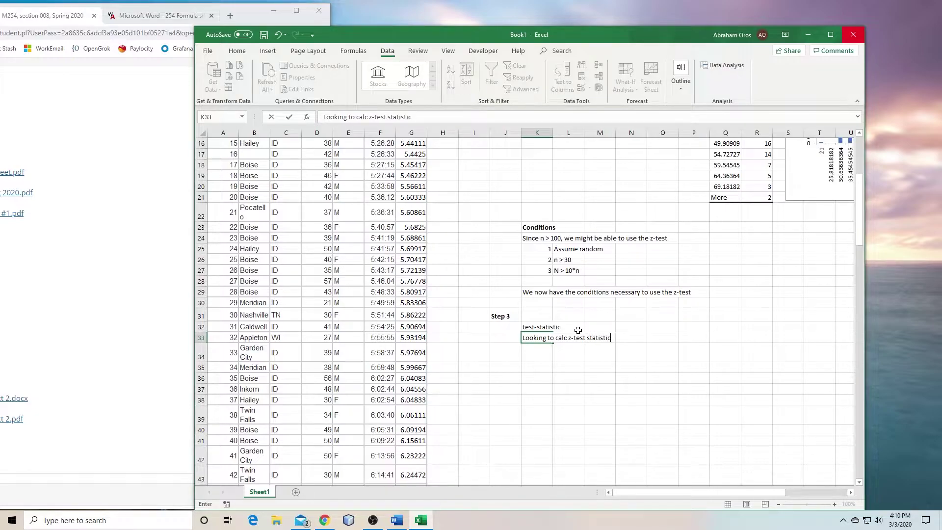
{"action": "key", "text": "Return"}
{"action": "key", "text": "Return"}
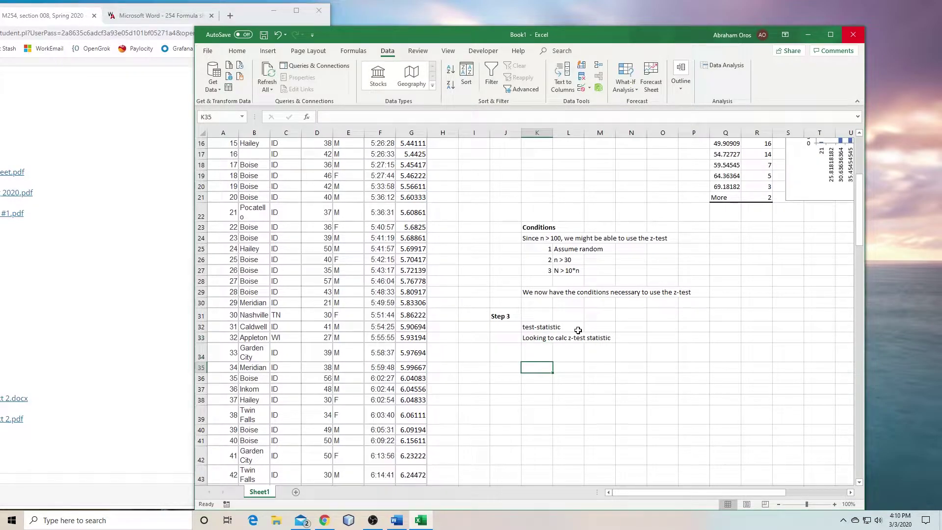
{"action": "type", "text": "z*"}
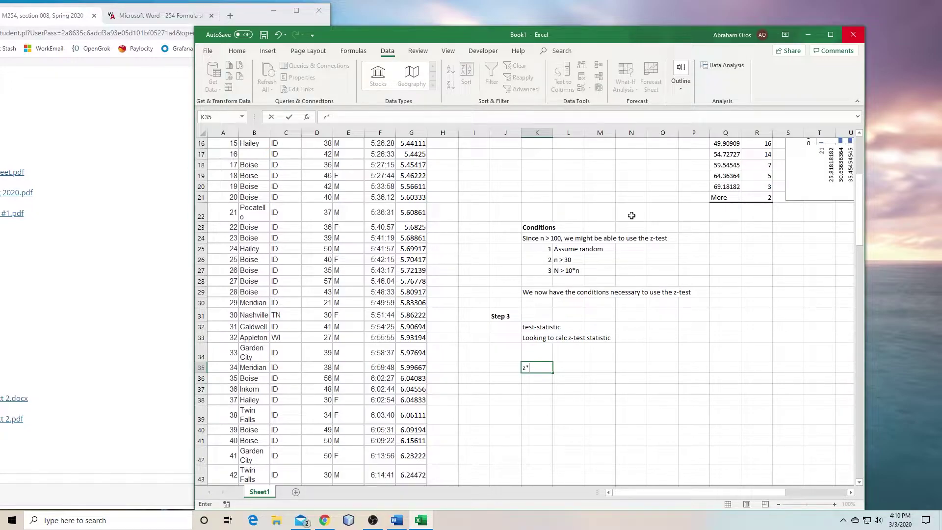
Locate the one-sample z test-statistic formula on the PDF formula sheet
{"action": "left_click", "coordinate": [176, 18]}
{"action": "left_click", "coordinate": [176, 18]}
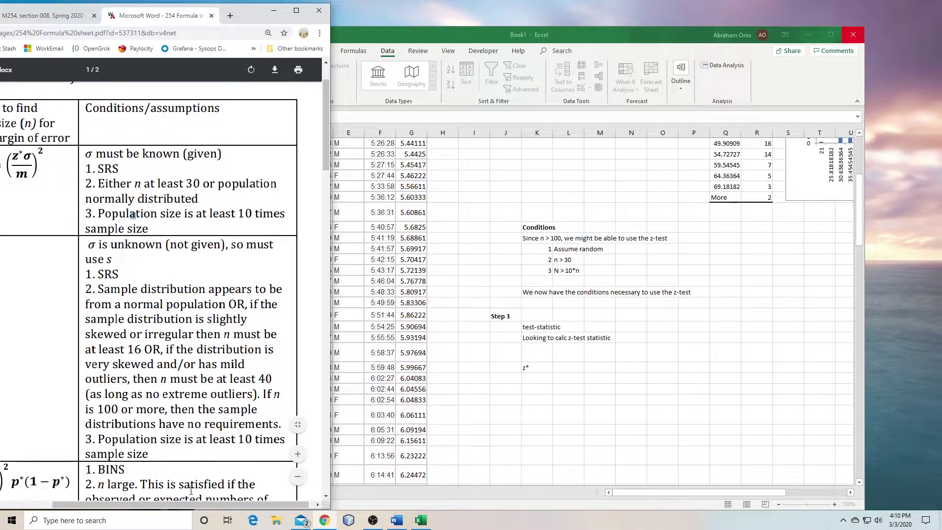
{"action": "scroll", "coordinate": [193, 505], "scroll_direction": "left", "scroll_amount": 6}
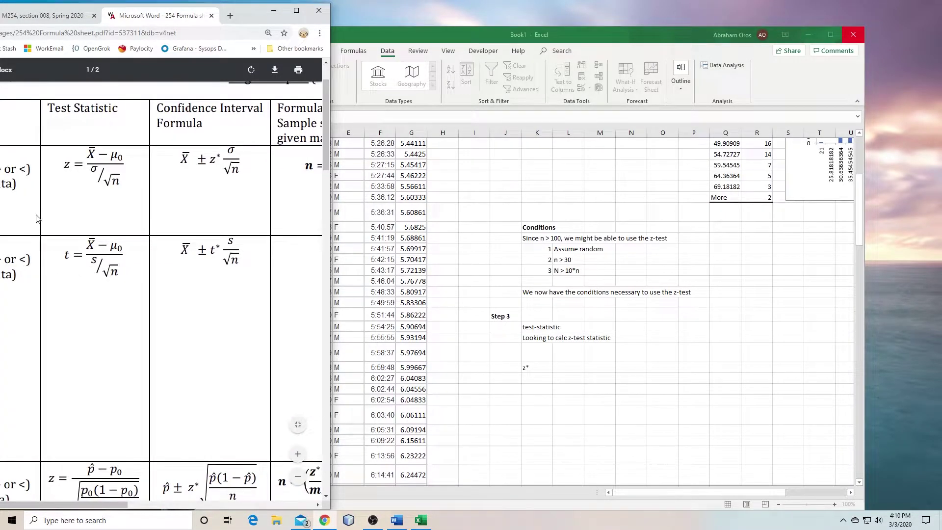
{"action": "left_click_drag", "start_coordinate": [60, 165], "coordinate": [133, 186]}
{"action": "left_click", "coordinate": [132, 205]}
Write 'z = (x_Bar - mu) / ( sigma / sqrt(n))' in K35
{"action": "left_click", "coordinate": [542, 369]}
{"action": "type", "text": "z*"}
{"action": "key", "text": "BackSpace"}
{"action": "type", "text": "="}
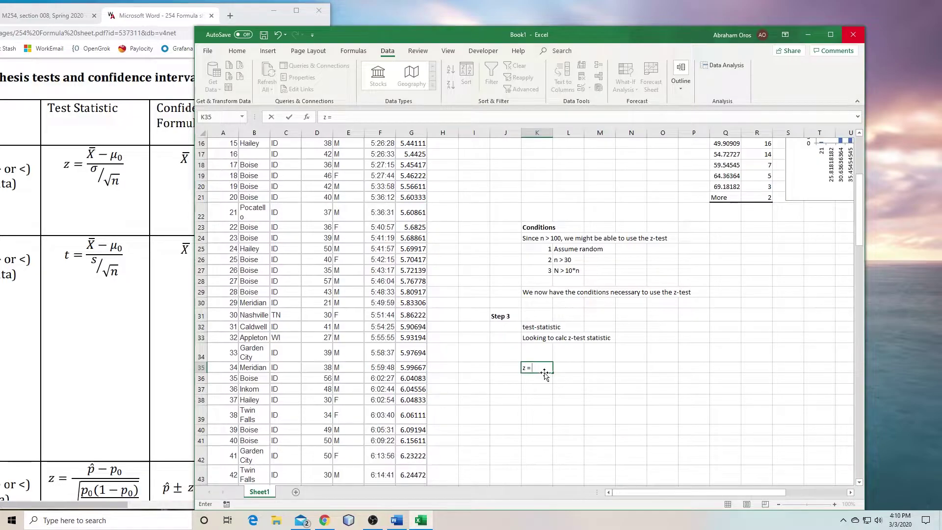
{"action": "type", "text": " x_Bar"}
{"action": "left_click", "coordinate": [333, 118]}
{"action": "type", "text": "(x_Bar"}
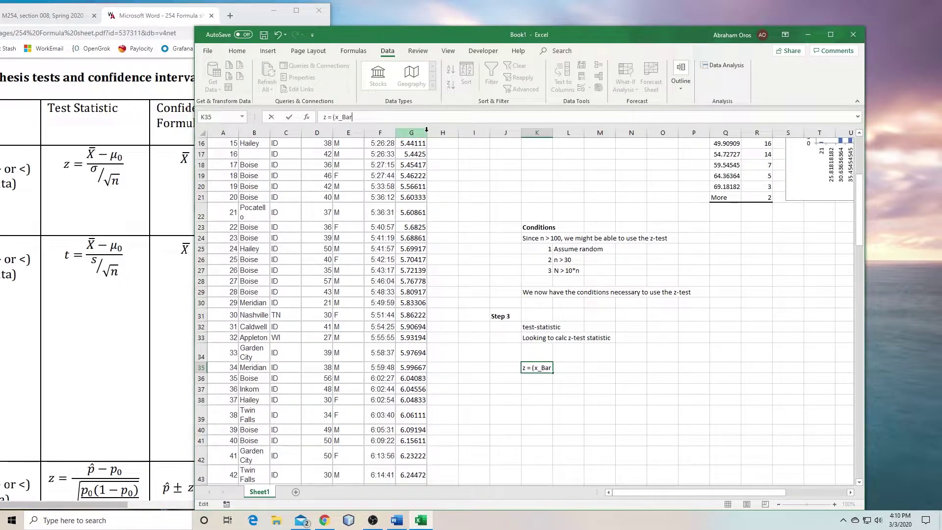
{"action": "type", "text": " - mu) / ( sigma / sqrt(n))"}
{"action": "key", "text": "Return"}
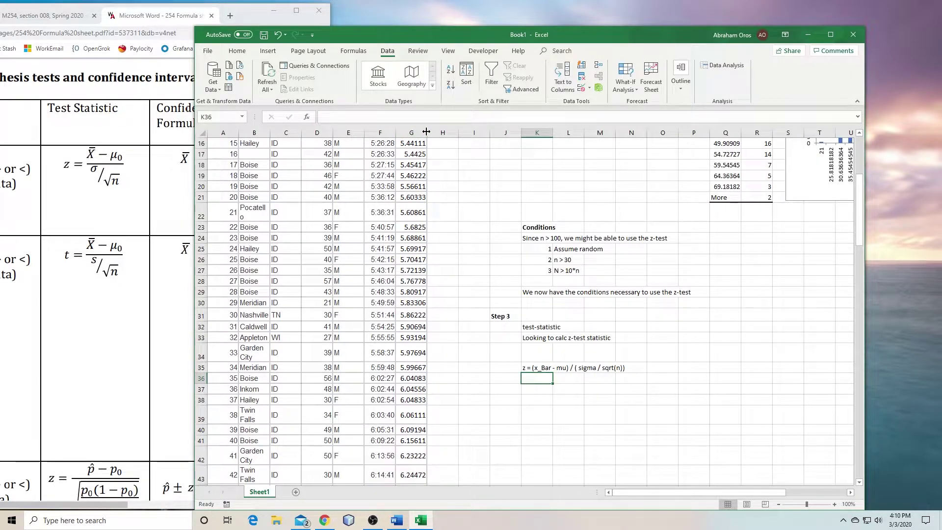
{"action": "left_click", "coordinate": [541, 304]}
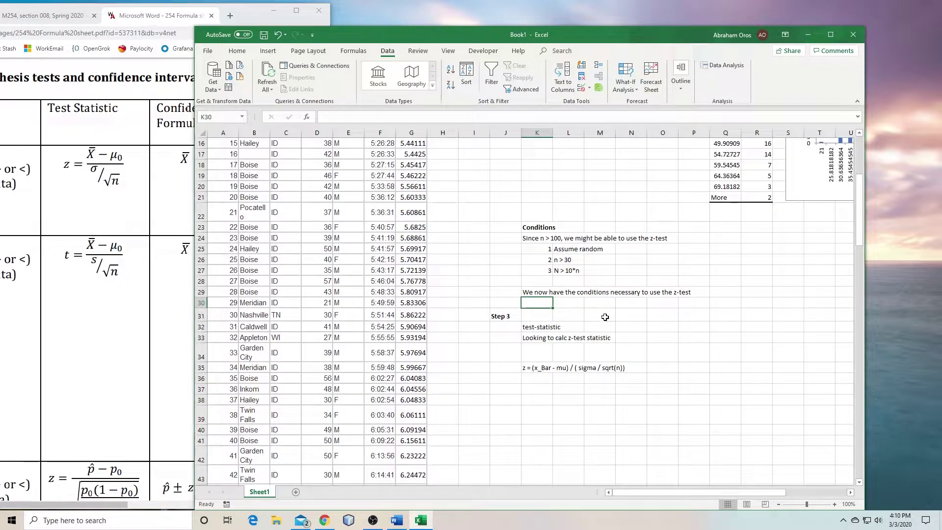
{"action": "scroll", "coordinate": [573, 278], "scroll_direction": "up", "scroll_amount": 2}
{"action": "scroll", "coordinate": [573, 287], "scroll_direction": "up", "scroll_amount": 2}
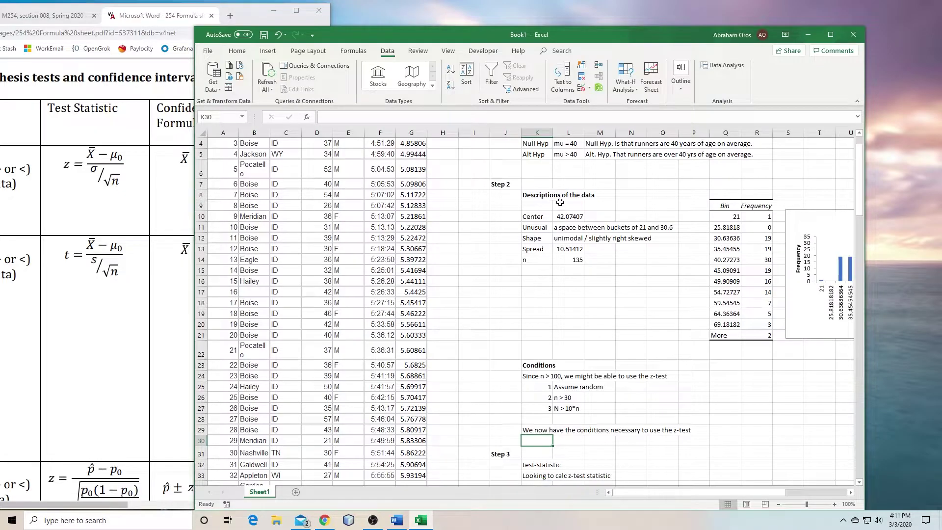
Add the note 'We also have to assume that s is approx equal to sigma' in K30
{"action": "left_click", "coordinate": [540, 376]}
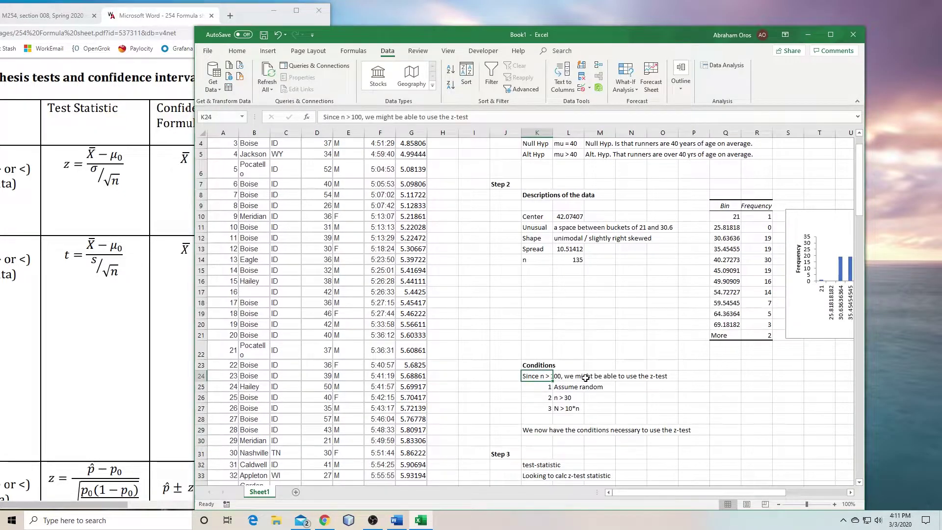
{"action": "left_click", "coordinate": [663, 376]}
{"action": "left_click", "coordinate": [533, 444]}
{"action": "type", "text": "We also have to "}
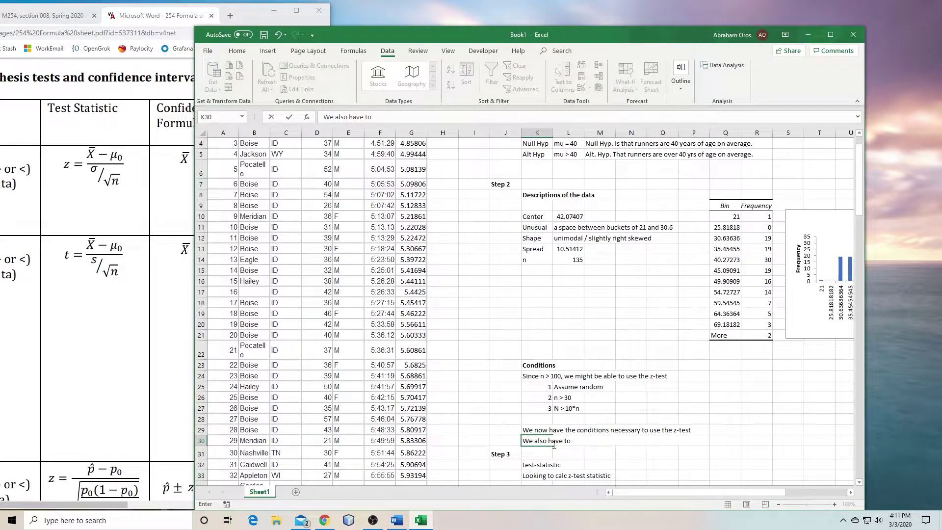
{"action": "type", "text": "assum that"}
{"action": "key", "text": "BackSpace"}
{"action": "key", "text": "BackSpace"}
{"action": "key", "text": "BackSpace"}
{"action": "type", "text": "that s is ap"}
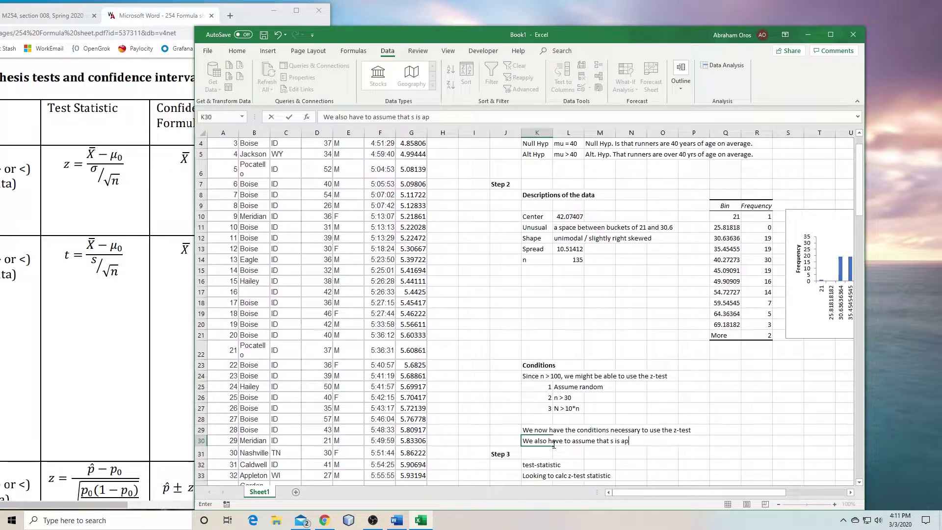
{"action": "type", "text": "prox equal to sigma"}
{"action": "key", "text": "Return"}
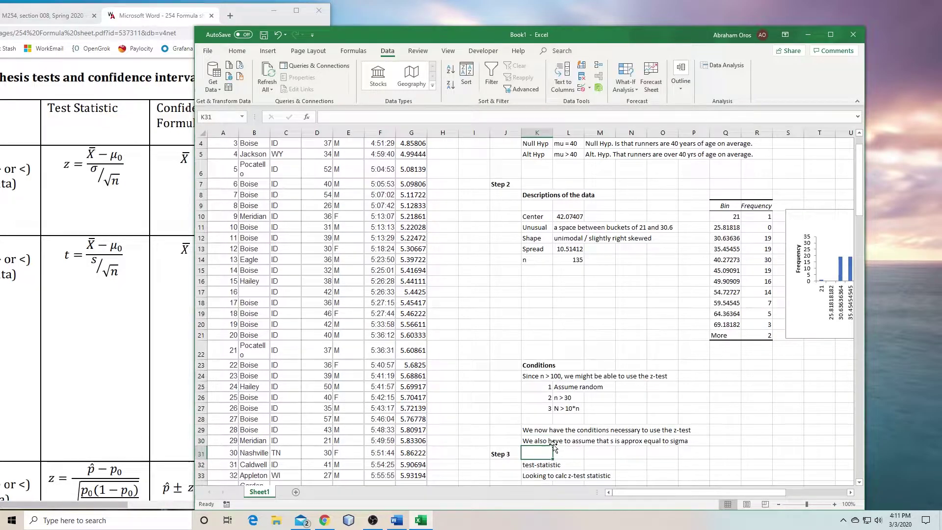
{"action": "scroll", "coordinate": [555, 448], "scroll_direction": "down", "scroll_amount": 4}
Label x_Bar and link its value to the Center mean 42.07407
{"action": "left_click", "coordinate": [544, 368]}
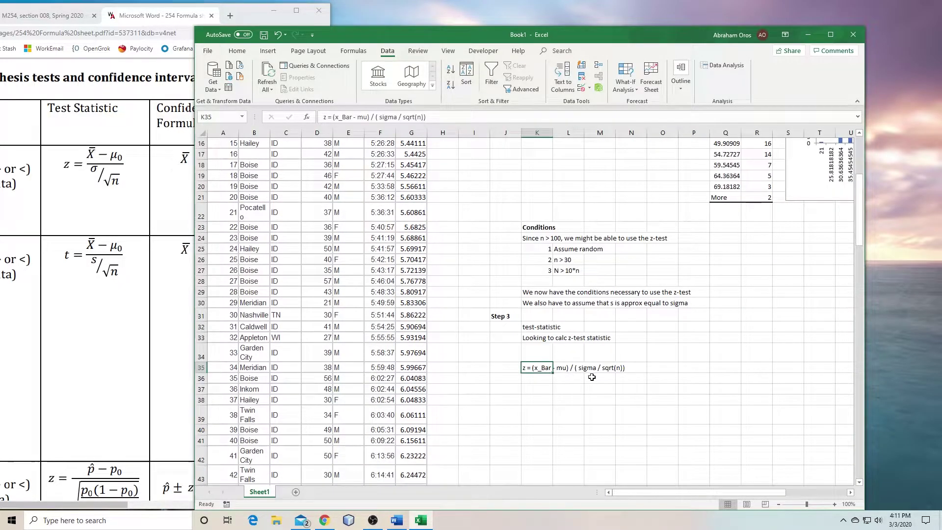
{"action": "left_click", "coordinate": [535, 379]}
{"action": "left_click", "coordinate": [541, 388]}
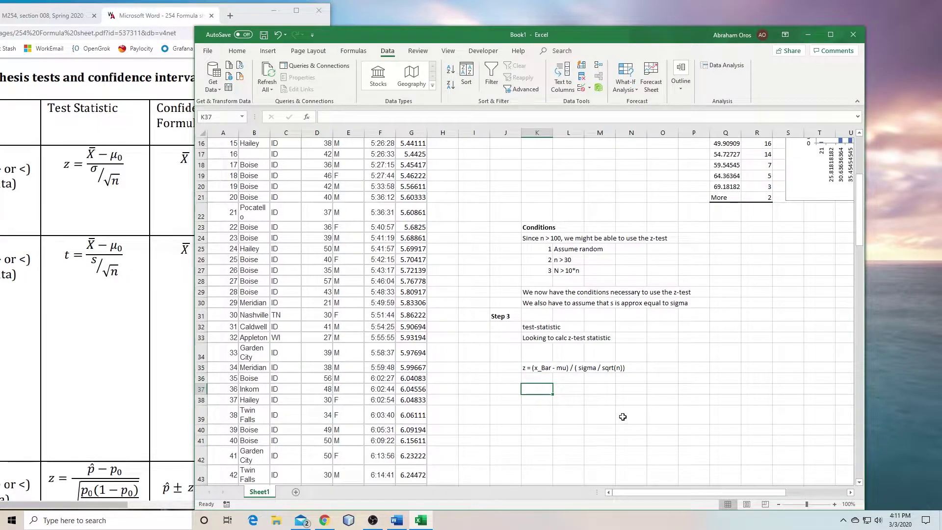
{"action": "scroll", "coordinate": [626, 354], "scroll_direction": "up", "scroll_amount": 4}
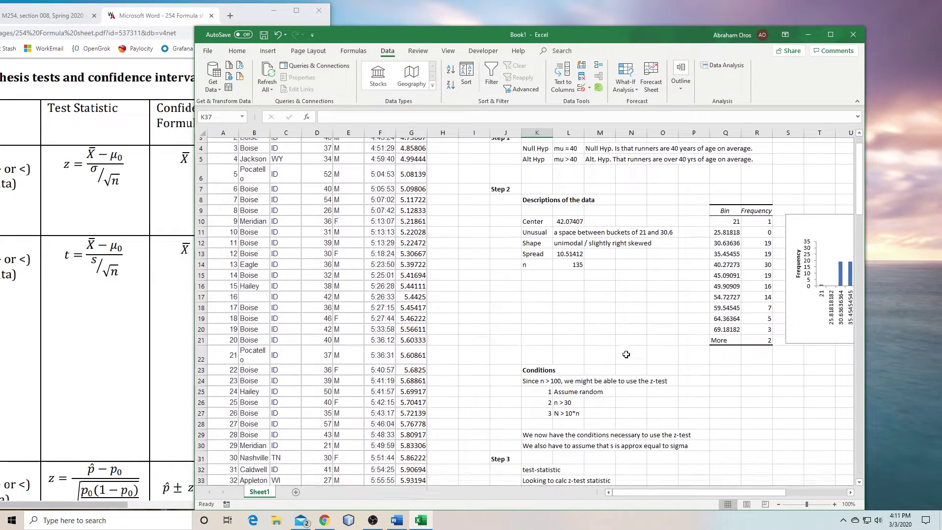
{"action": "scroll", "coordinate": [626, 354], "scroll_direction": "down", "scroll_amount": 2}
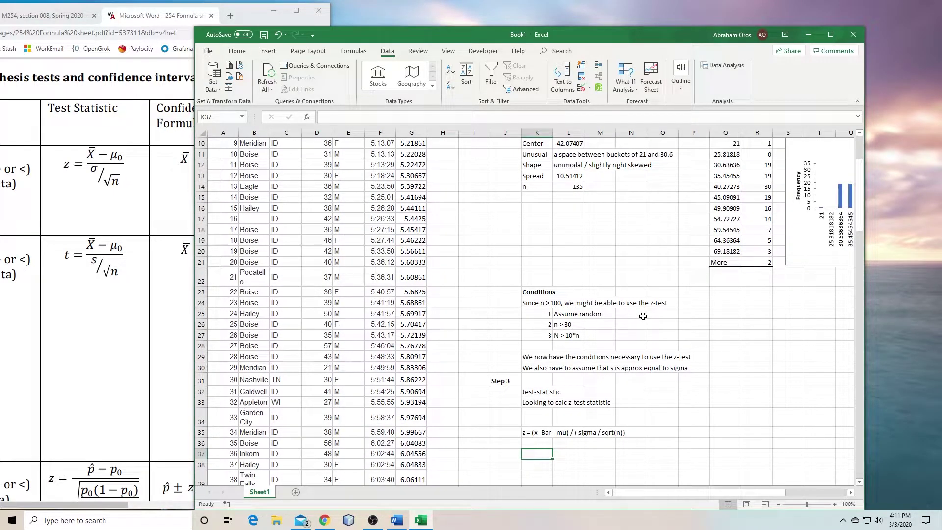
{"action": "key", "text": "Up"}
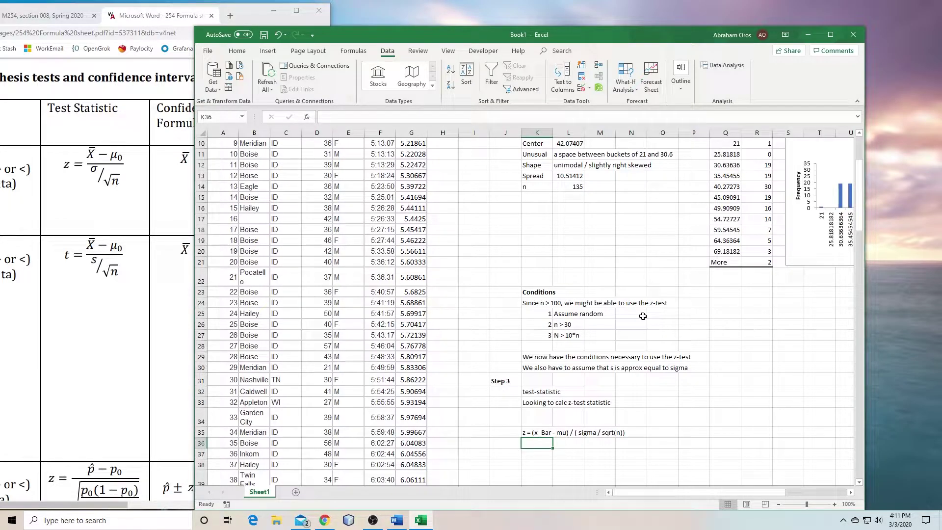
{"action": "type", "text": "x_Bar"}
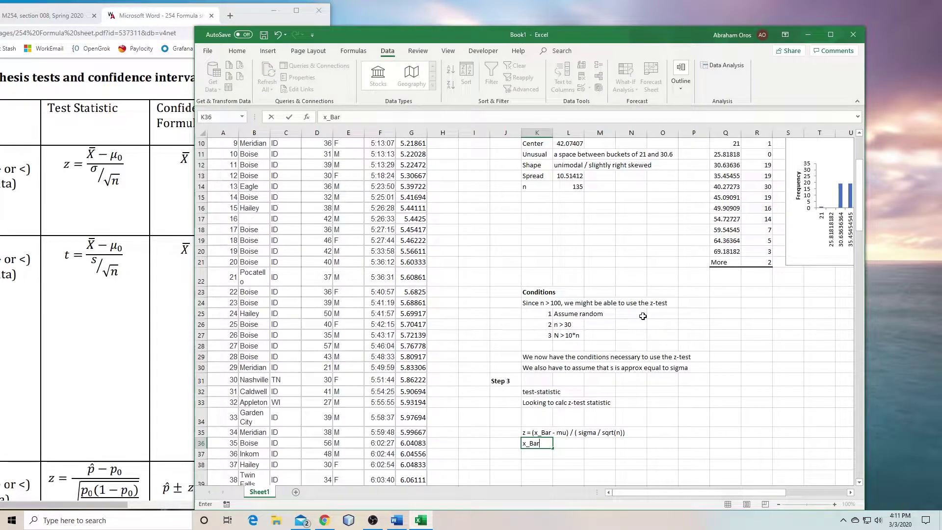
{"action": "key", "text": "ctrl+Return"}
{"action": "key", "text": "Right"}
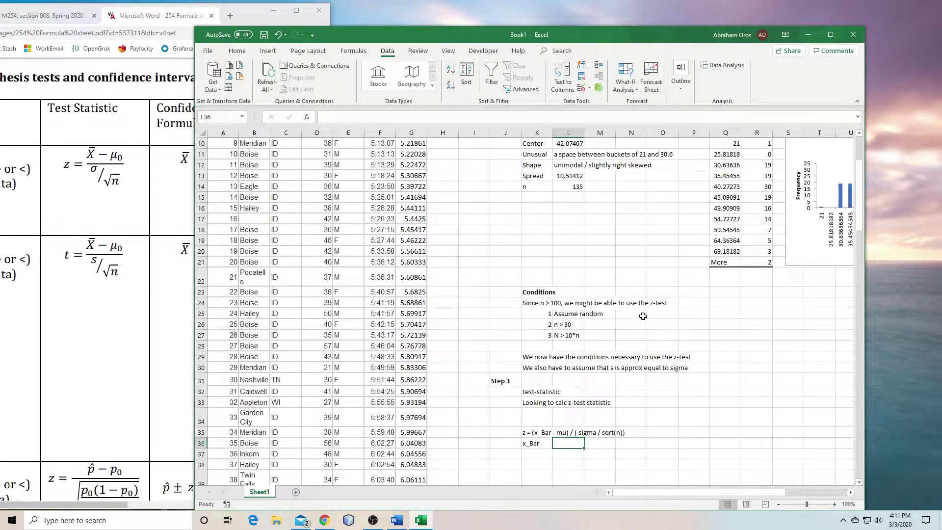
{"action": "type", "text": "="}
{"action": "left_click", "coordinate": [573, 142]}
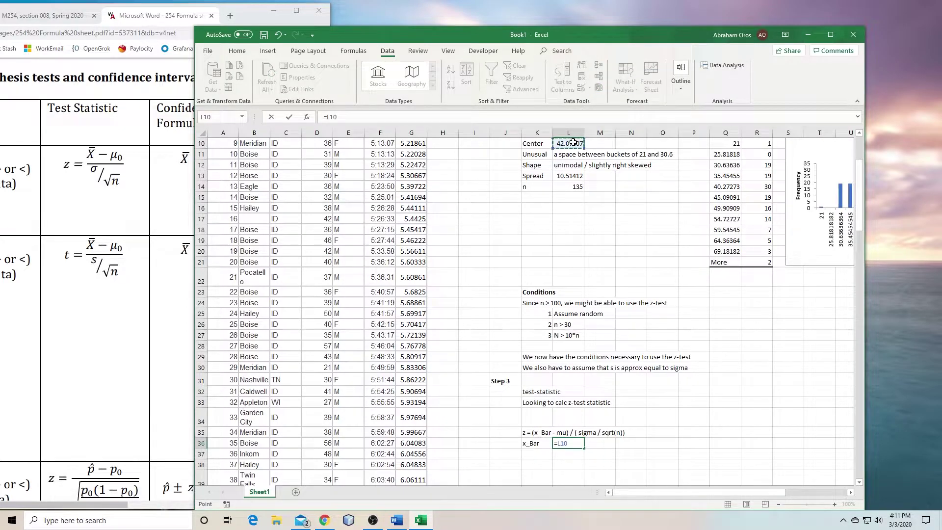
{"action": "key", "text": "Return"}
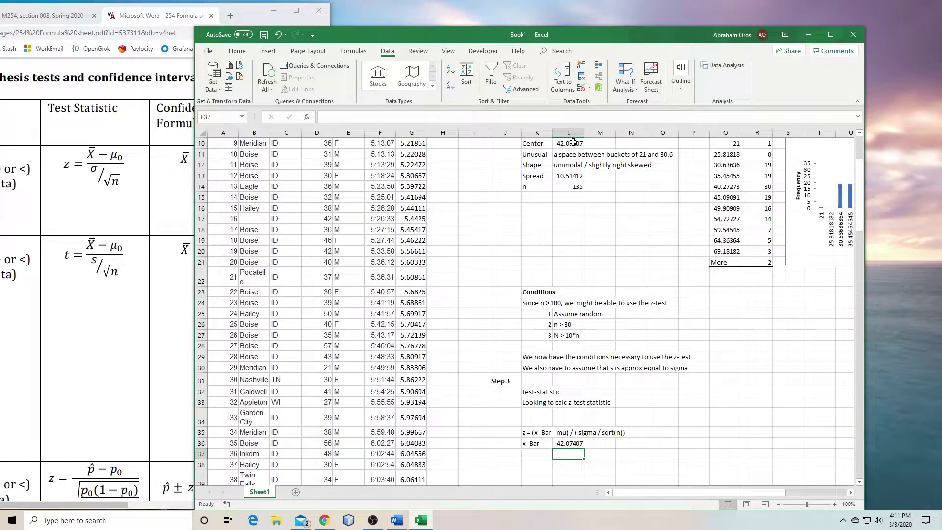
Add the mu row with the hypothesized value 40
{"action": "key", "text": "Left"}
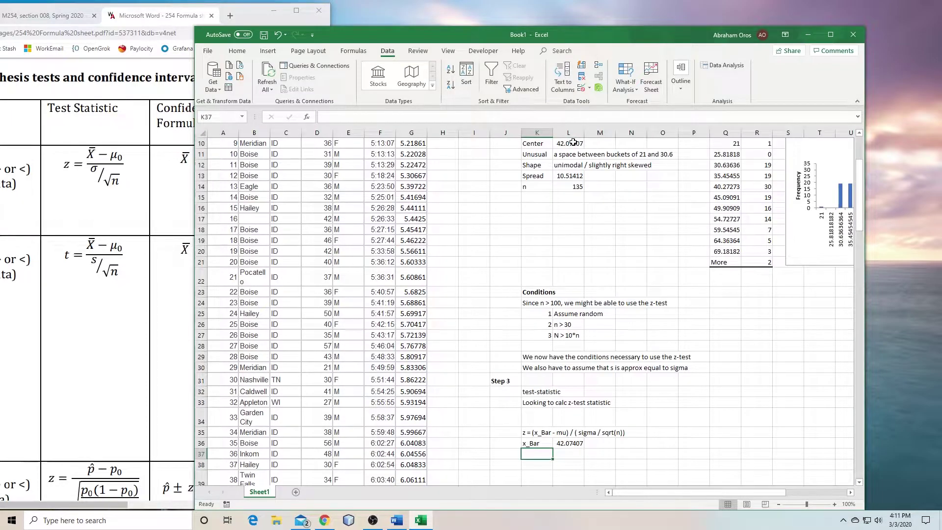
{"action": "type", "text": "mu"}
{"action": "key", "text": "Tab"}
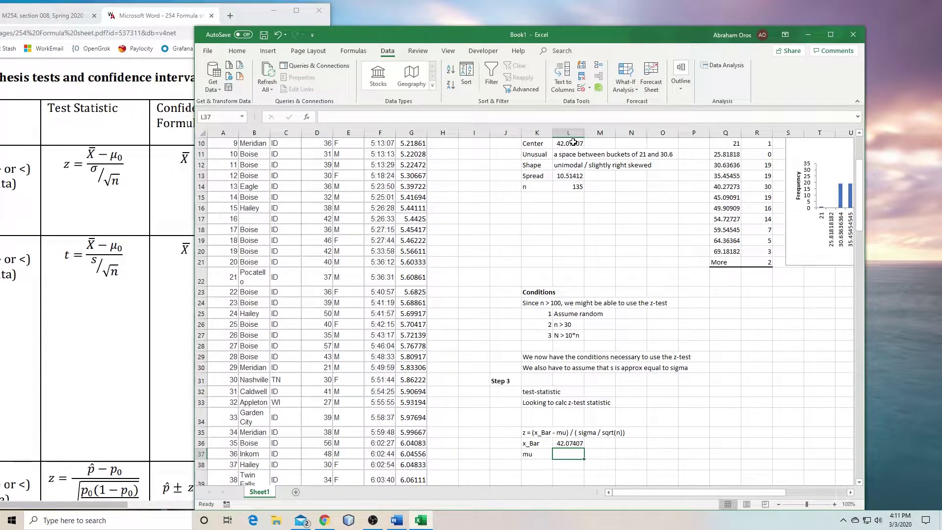
{"action": "scroll", "coordinate": [573, 143], "scroll_direction": "up", "scroll_amount": 3}
{"action": "left_click", "coordinate": [508, 165]}
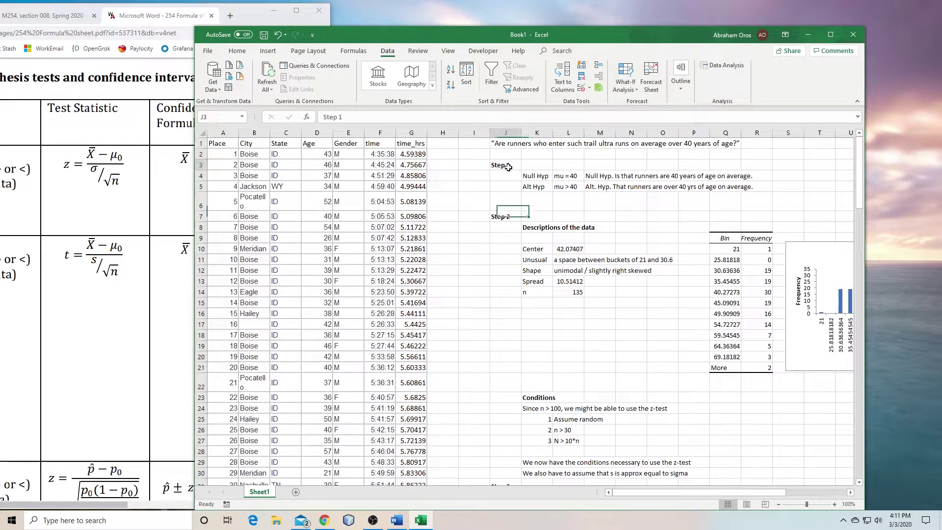
{"action": "left_click", "coordinate": [561, 179]}
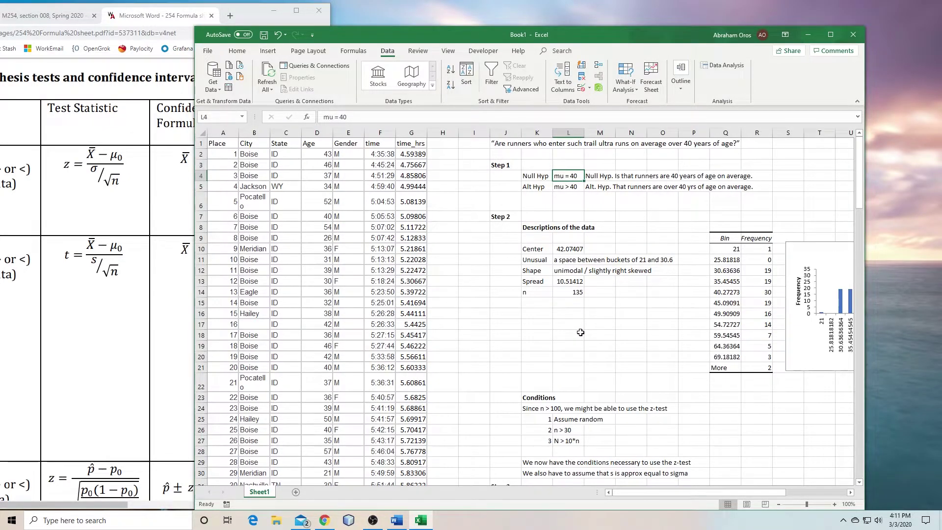
{"action": "scroll", "coordinate": [580, 333], "scroll_direction": "down", "scroll_amount": 4}
{"action": "left_click", "coordinate": [562, 422]}
{"action": "type", "text": "40"}
{"action": "key", "text": "Return"}
Add a sigma row linked to the spread 10.51412, then an n label
{"action": "key", "text": "Left"}
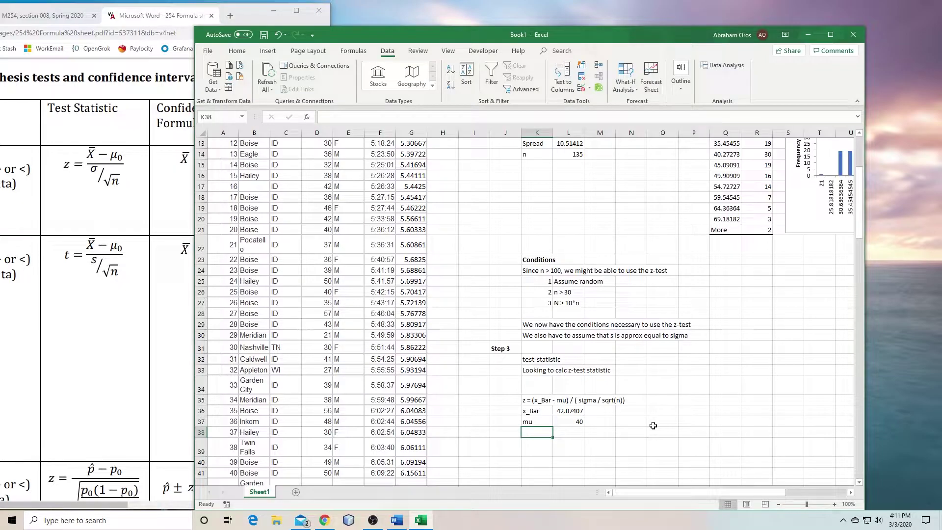
{"action": "type", "text": "sigma"}
{"action": "key", "text": "Tab"}
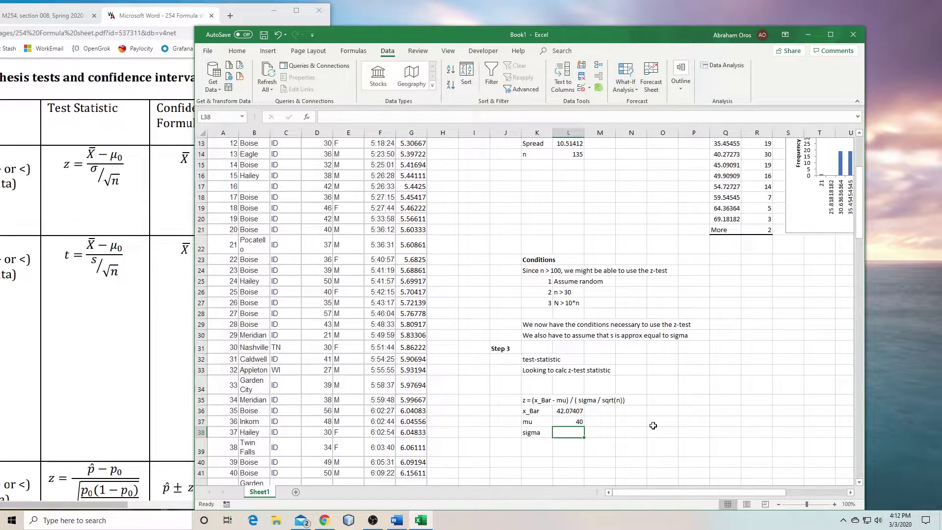
{"action": "left_click", "coordinate": [539, 336]}
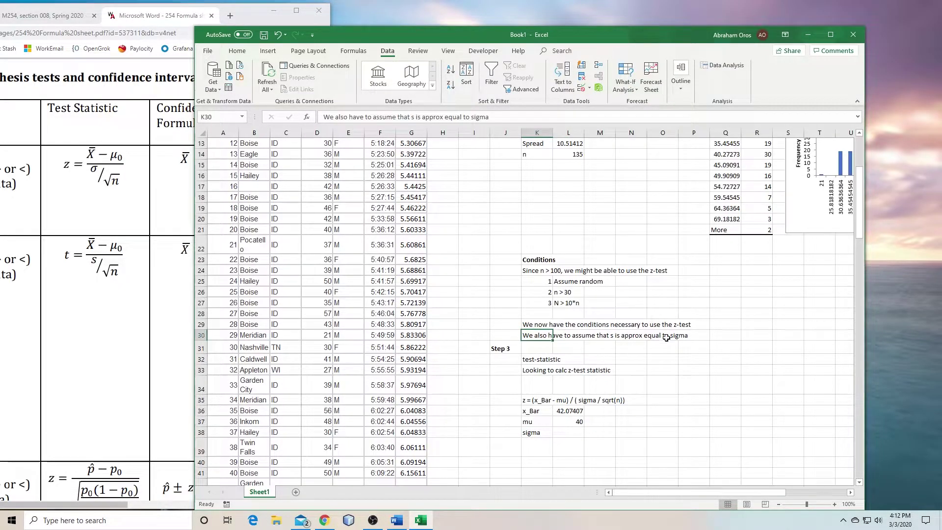
{"action": "scroll", "coordinate": [704, 368], "scroll_direction": "up", "scroll_amount": 2}
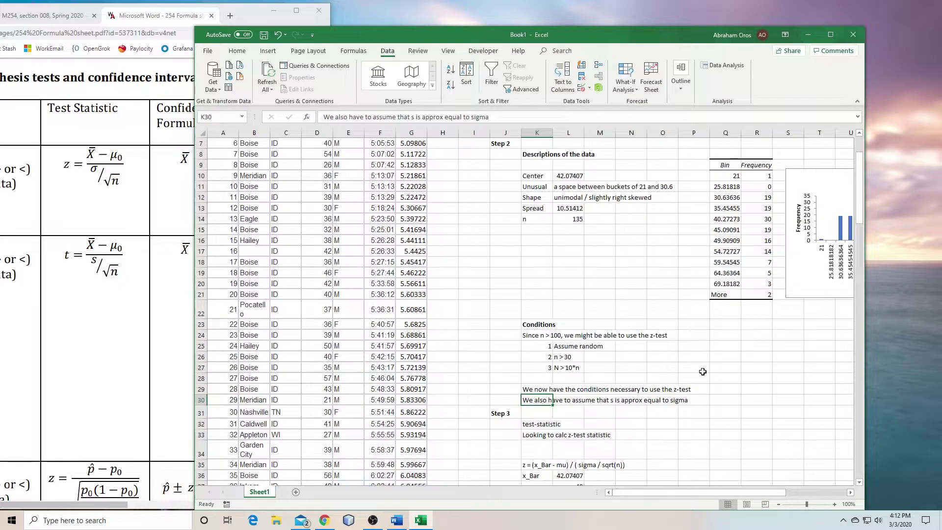
{"action": "left_click", "coordinate": [560, 219]}
{"action": "scroll", "coordinate": [564, 294], "scroll_direction": "down", "scroll_amount": 4}
{"action": "left_click", "coordinate": [566, 369]}
{"action": "type", "text": "="}
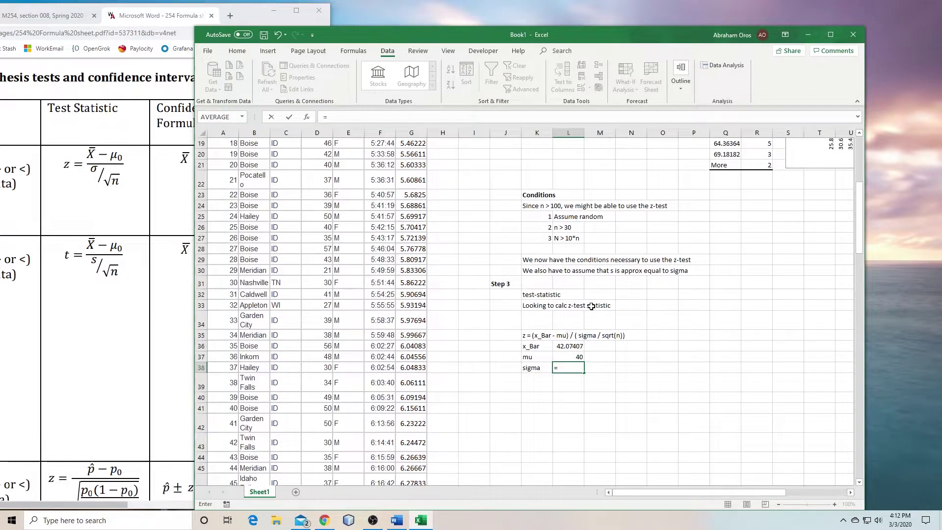
{"action": "scroll", "coordinate": [589, 310], "scroll_direction": "up", "scroll_amount": 5}
{"action": "left_click", "coordinate": [568, 247]}
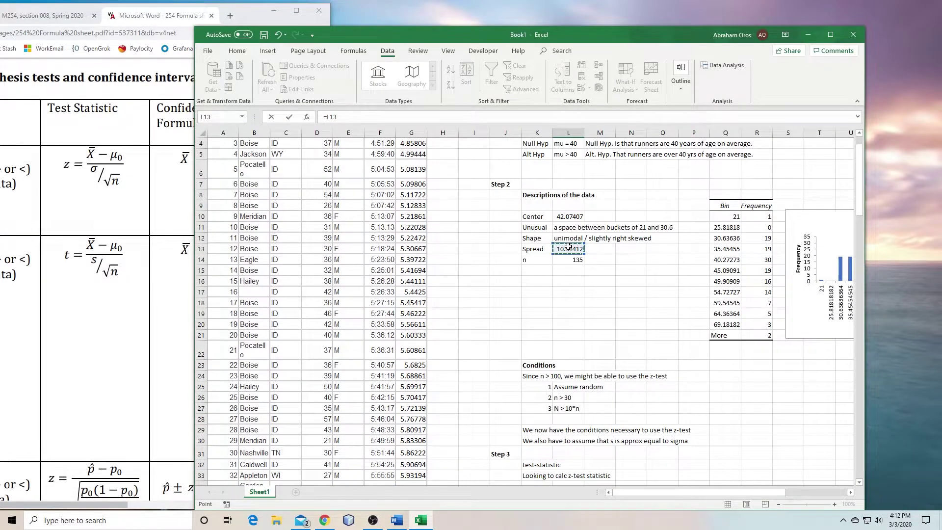
{"action": "key", "text": "Return"}
{"action": "key", "text": "Left"}
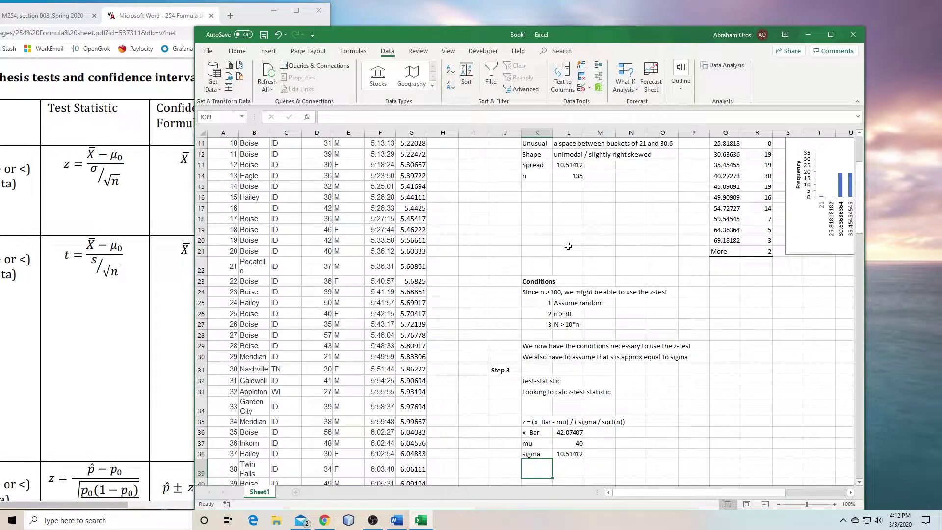
{"action": "type", "text": "n"}
{"action": "key", "text": "Tab"}
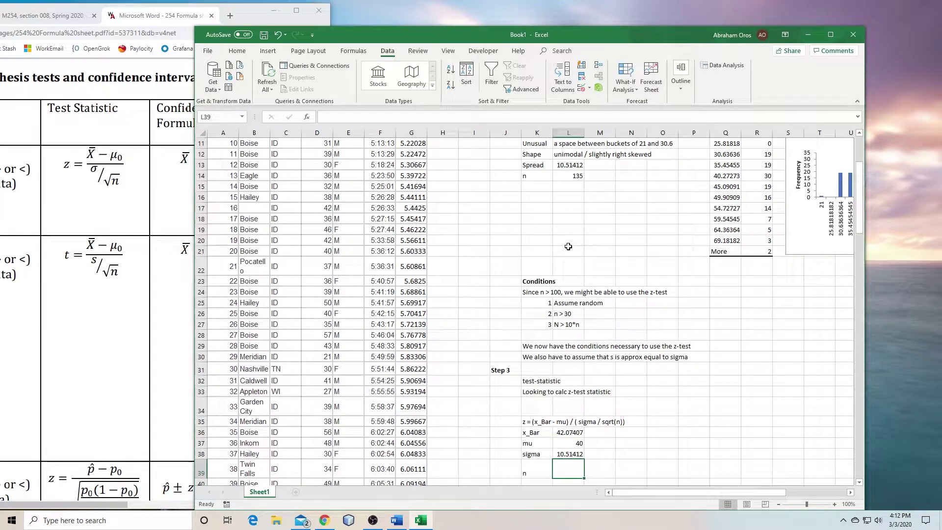
Link n to the sample size 135 and add a z label in K41
{"action": "type", "text": "="}
{"action": "left_click", "coordinate": [572, 176]}
{"action": "key", "text": "Return"}
{"action": "scroll", "coordinate": [573, 176], "scroll_direction": "down", "scroll_amount": 1}
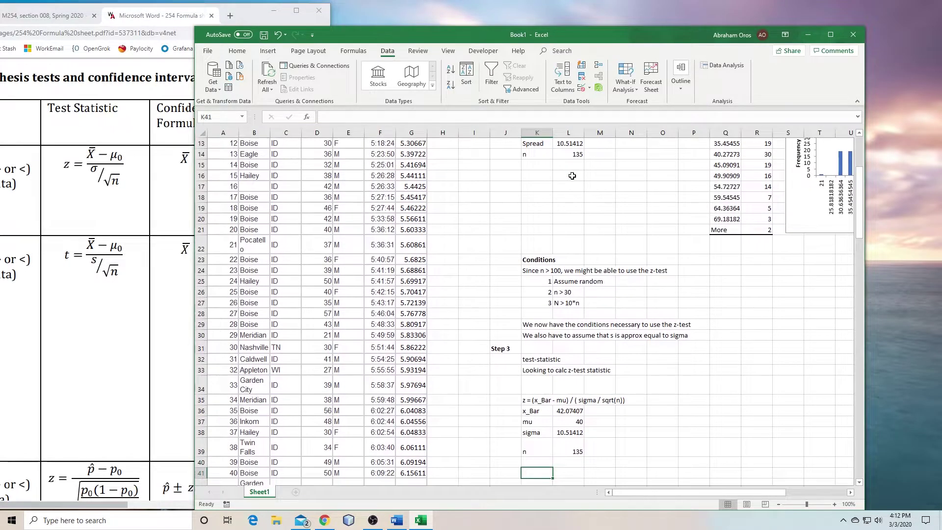
{"action": "key", "text": "Return"}
{"action": "type", "text": "x"}
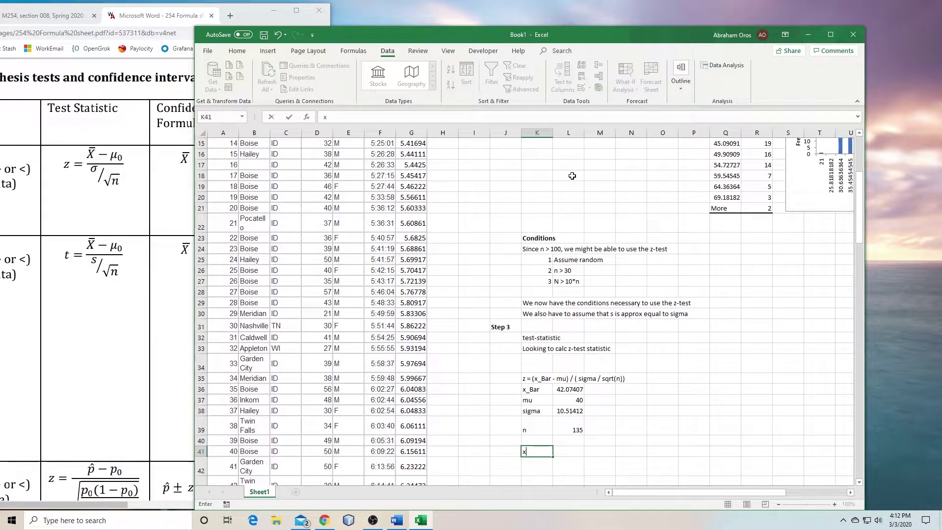
{"action": "key", "text": "BackSpace"}
{"action": "type", "text": "z"}
{"action": "key", "text": "Tab"}
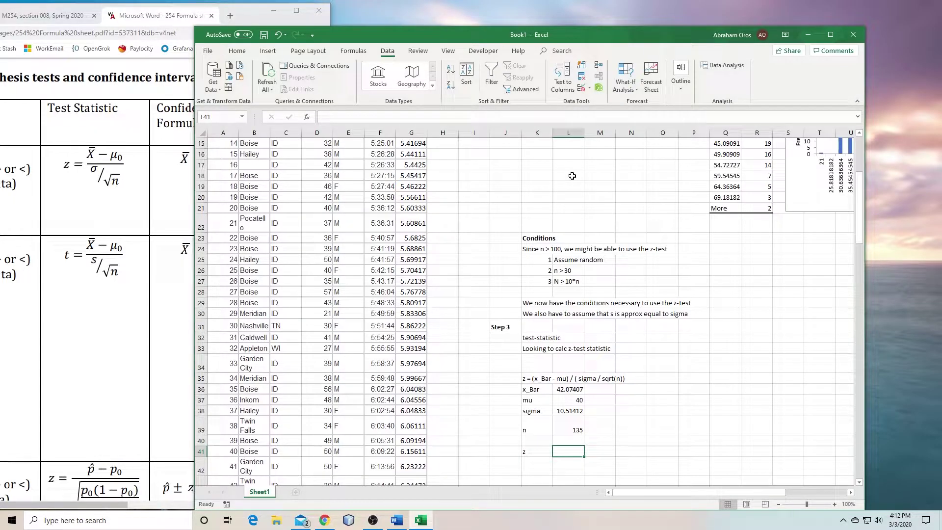
Compute z with =(L36-L37)/(L38/SQRT(L39)), giving 2.292019
{"action": "type", "text": "="}
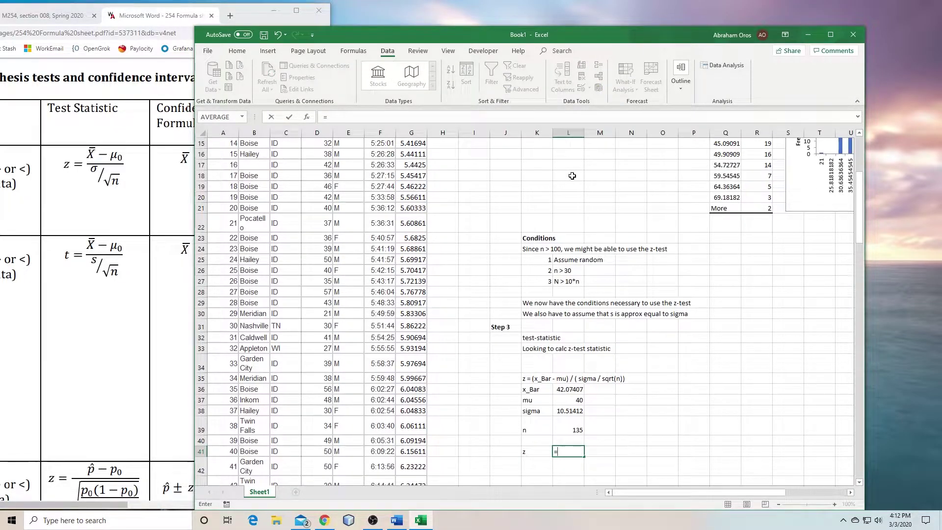
{"action": "type", "text": "("}
{"action": "key", "text": "Up"}
{"action": "key", "text": "Up"}
{"action": "key", "text": "Up"}
{"action": "key", "text": "Up"}
{"action": "key", "text": "Up"}
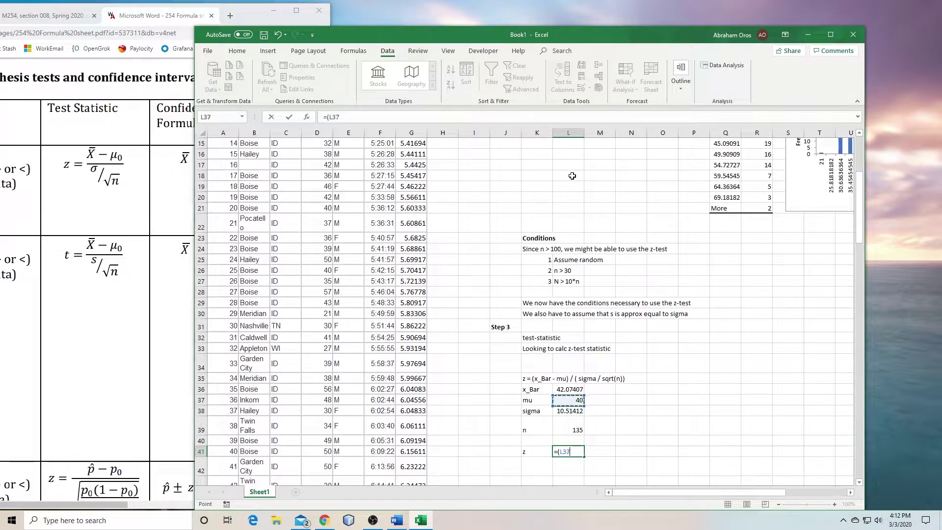
{"action": "type", "text": "-"}
{"action": "key", "text": "Up"}
{"action": "key", "text": "Up"}
{"action": "key", "text": "Up"}
{"action": "key", "text": "Up"}
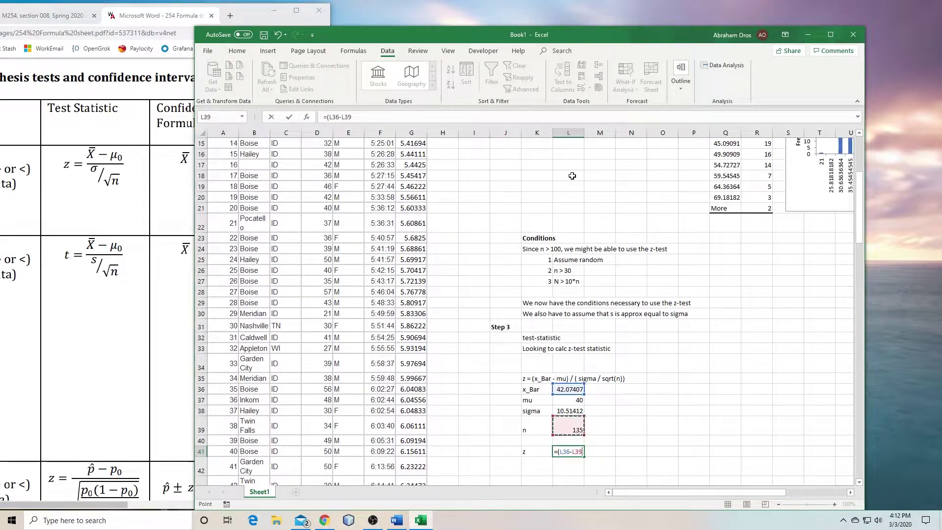
{"action": "type", "text": "("}
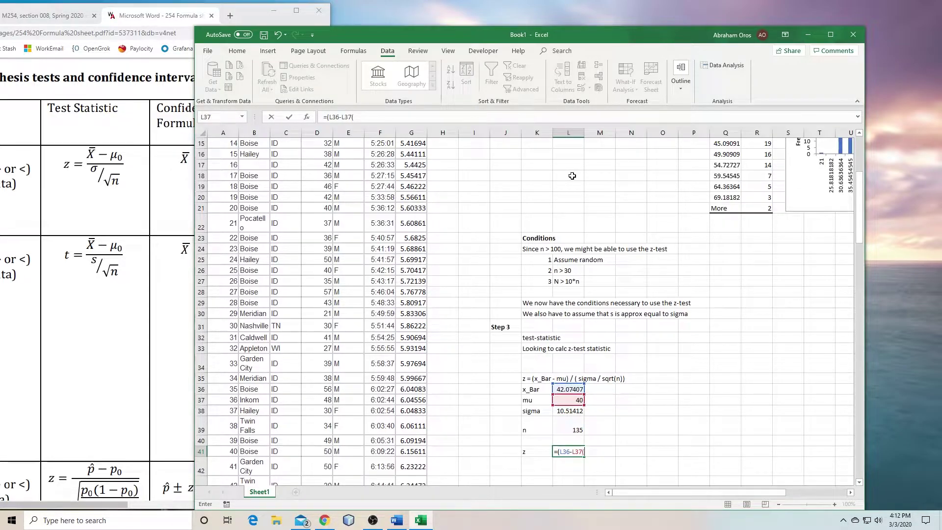
{"action": "type", "text": ")/("}
{"action": "key", "text": "Up"}
{"action": "key", "text": "Up"}
{"action": "key", "text": "Up"}
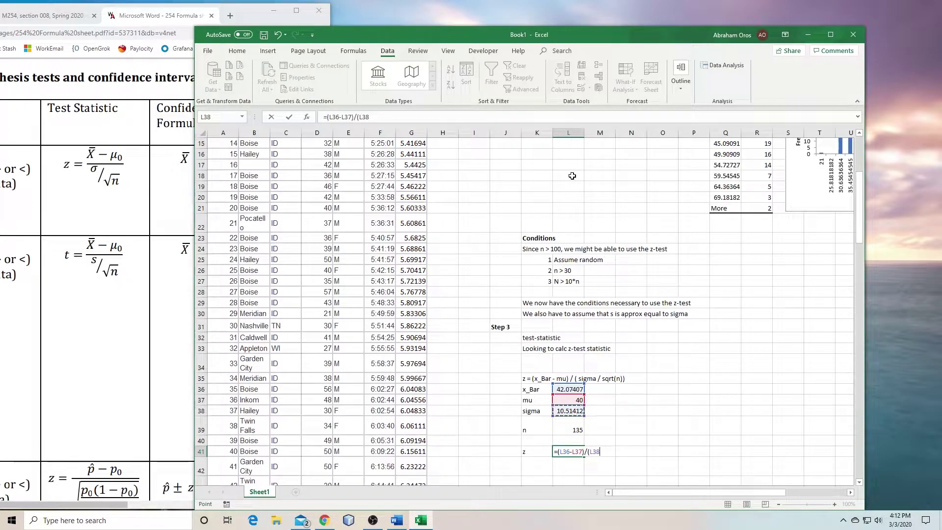
{"action": "type", "text": "/s"}
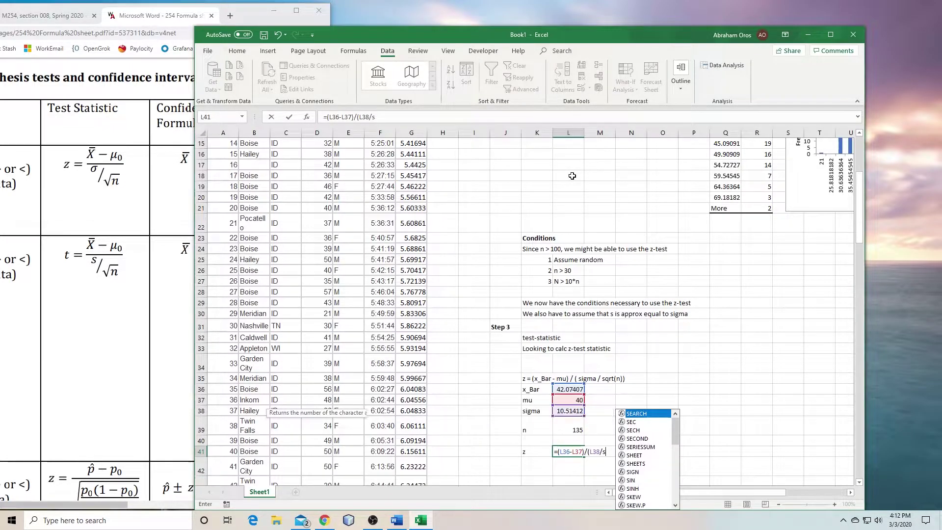
{"action": "type", "text": "qrt("}
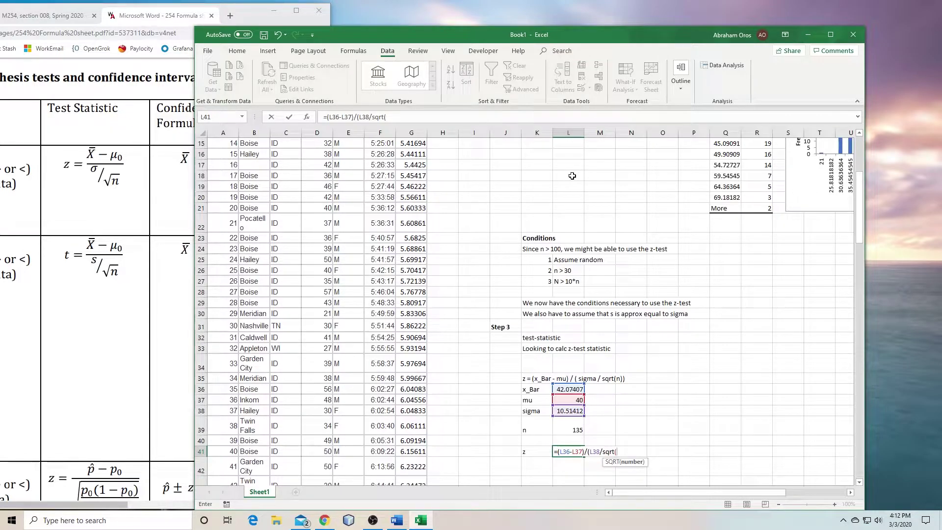
{"action": "key", "text": "Up"}
{"action": "key", "text": "Up"}
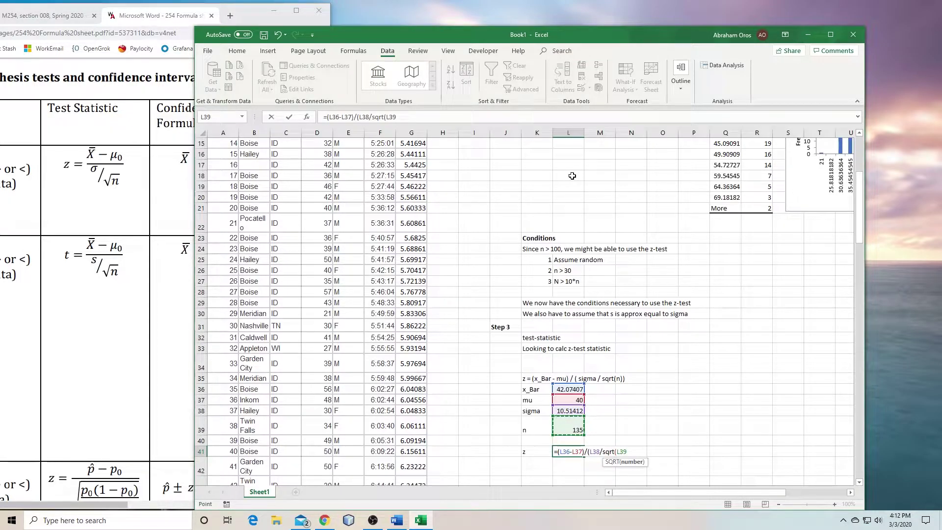
{"action": "type", "text": ")"}
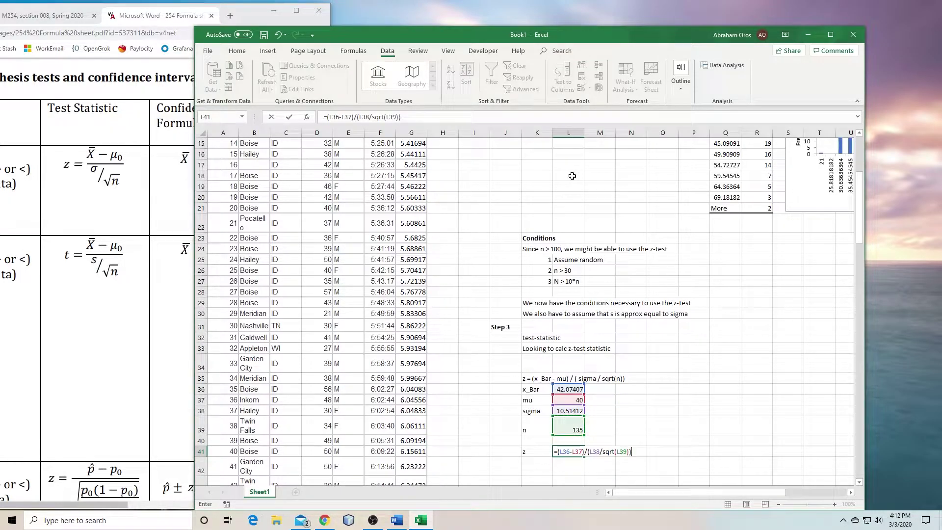
{"action": "key", "text": "Return"}
{"action": "key", "text": "Up"}
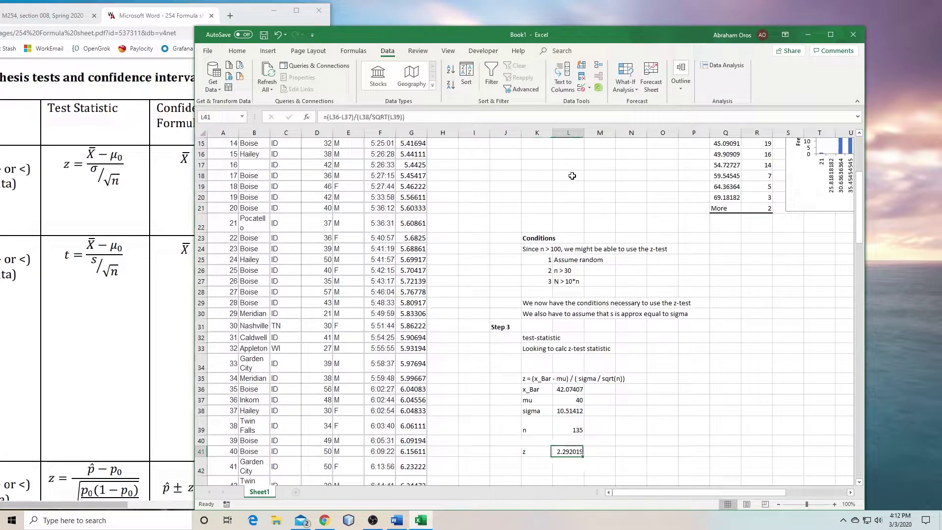
{"action": "key", "text": "Down"}
{"action": "key", "text": "Up"}
{"action": "key", "text": "Up"}
{"action": "key", "text": "Up"}
{"action": "key", "text": "Up"}
{"action": "key", "text": "Up"}
{"action": "key", "text": "Up"}
{"action": "key", "text": "Up"}
{"action": "key", "text": "Up"}
{"action": "key", "text": "Up"}
Write the note 'Now we need p-val' in P33
{"action": "key", "text": "Right"}
{"action": "key", "text": "Right"}
{"action": "key", "text": "Right"}
{"action": "key", "text": "Right"}
{"action": "type", "text": "Now we need"}
{"action": "type", "text": "l"}
{"action": "key", "text": "Return"}
{"action": "key", "text": "Return"}
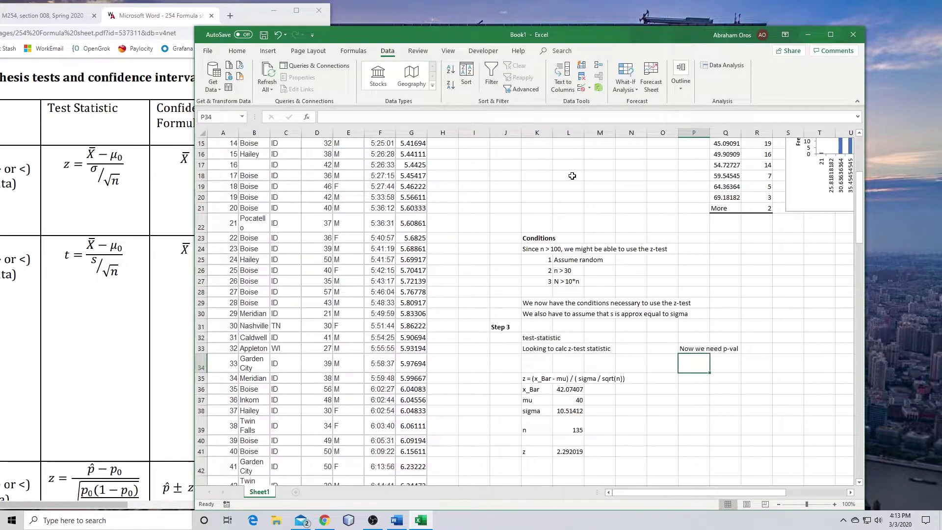
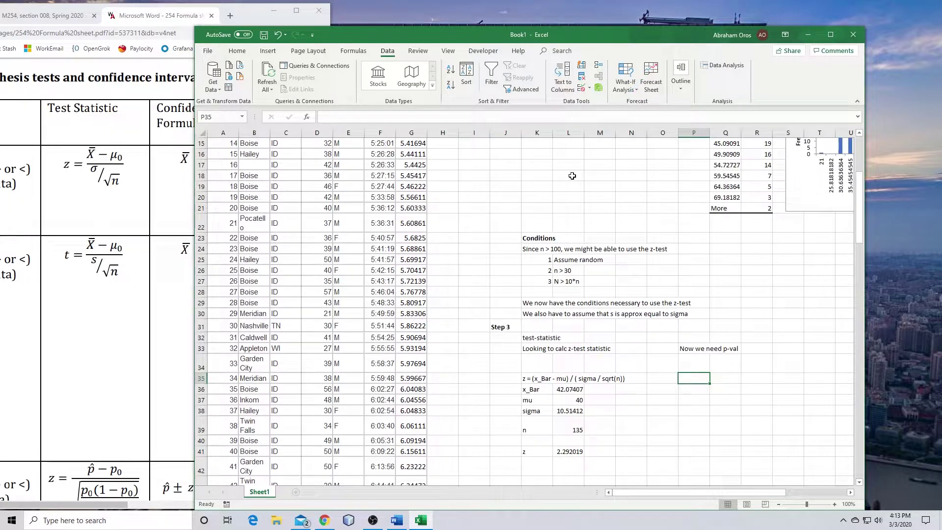
Enter a first =1 - NORM p-value formula in P35, which returns #NAME?
{"action": "type", "text": "="}
{"action": "type", "text": "1"}
{"action": "type", "text": " - nom"}
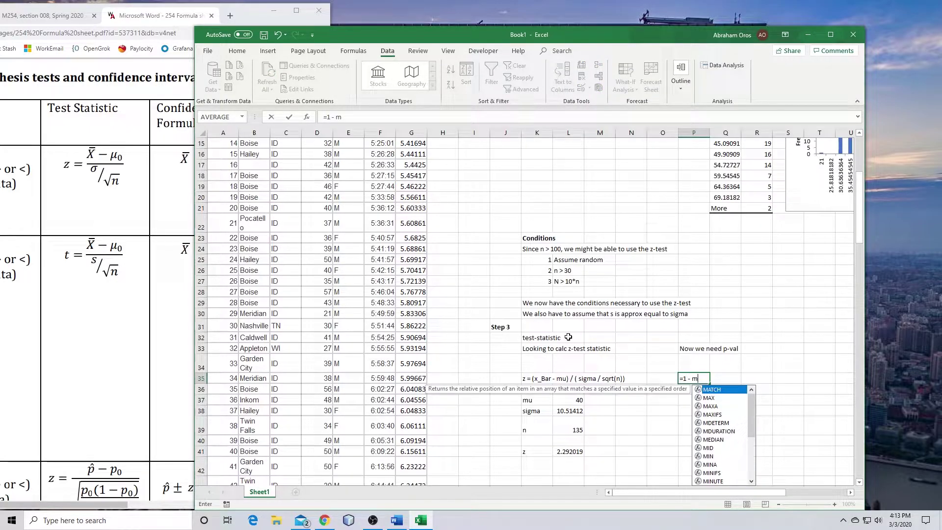
{"action": "key", "text": "BackSpace"}
{"action": "type", "text": "rm"}
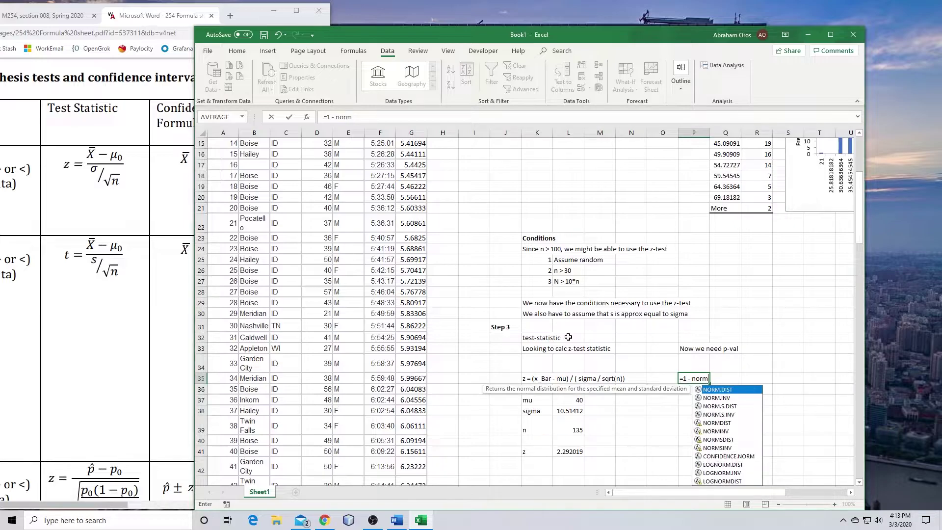
{"action": "key", "text": "Down"}
{"action": "key", "text": "Down"}
{"action": "key", "text": "Return"}
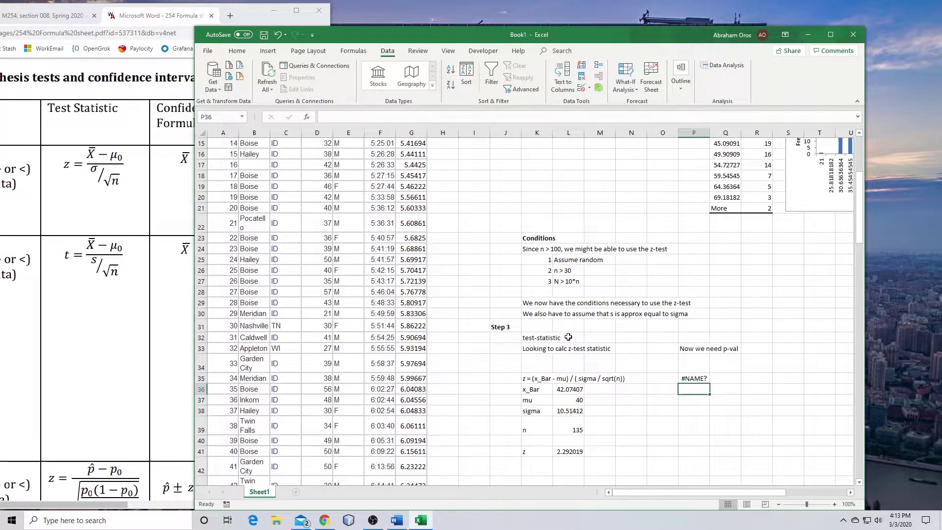
Fix P35 to =1 - NORM.S.DIST(L41,TRUE), giving 0.010952, then cut the result to move it
{"action": "key", "text": "Up"}
{"action": "left_click", "coordinate": [365, 113]}
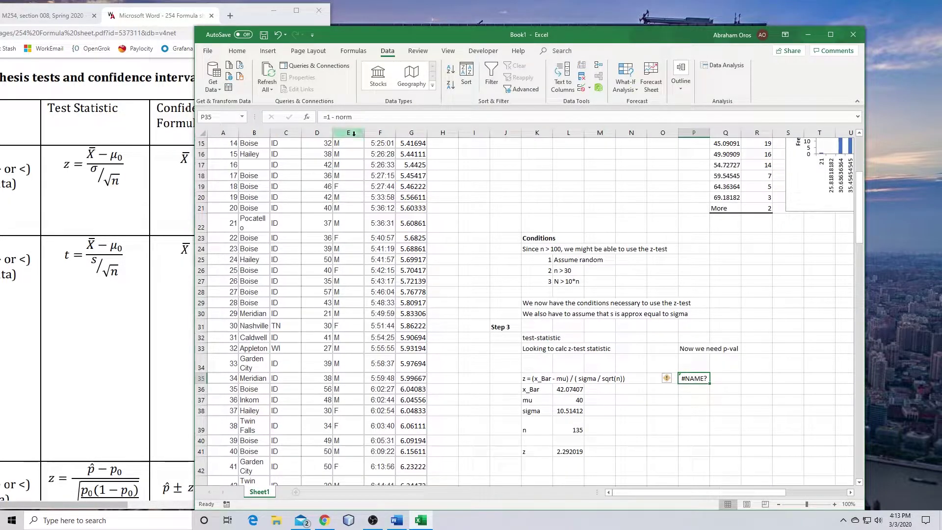
{"action": "type", "text": ".s."}
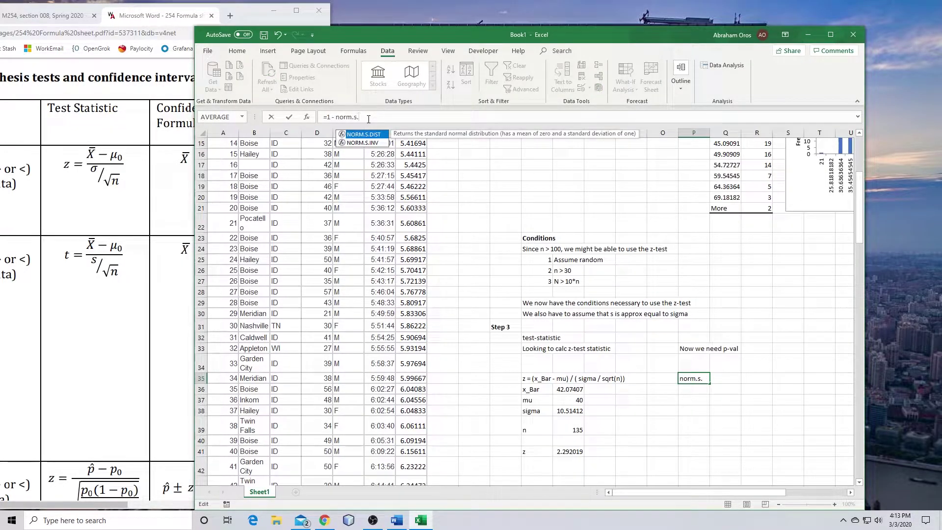
{"action": "key", "text": "Tab"}
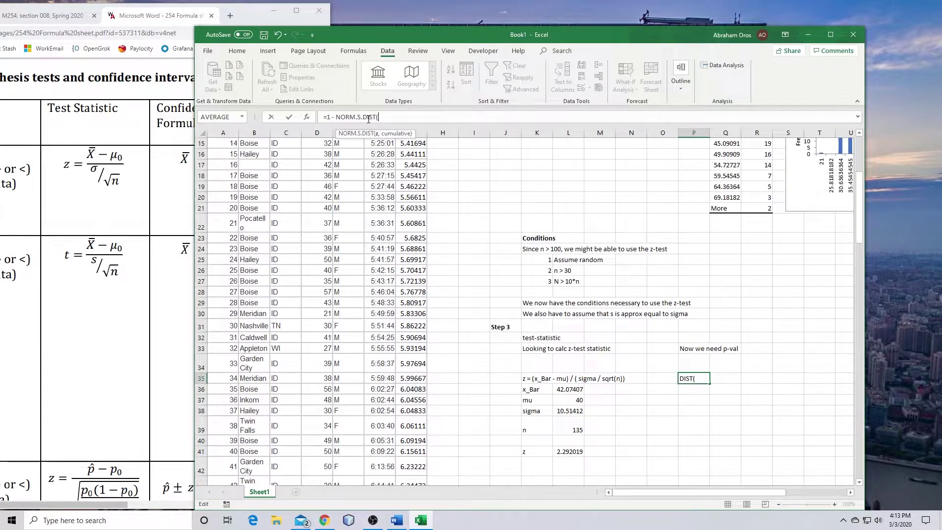
{"action": "left_click", "coordinate": [570, 449]}
{"action": "type", "text": ",tru"}
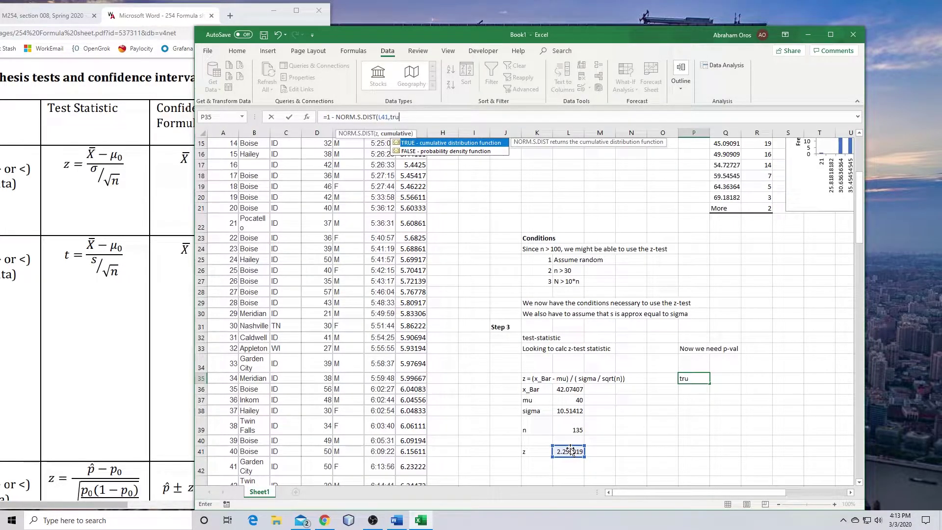
{"action": "type", "text": "e)"}
{"action": "key", "text": "ctrl+Return"}
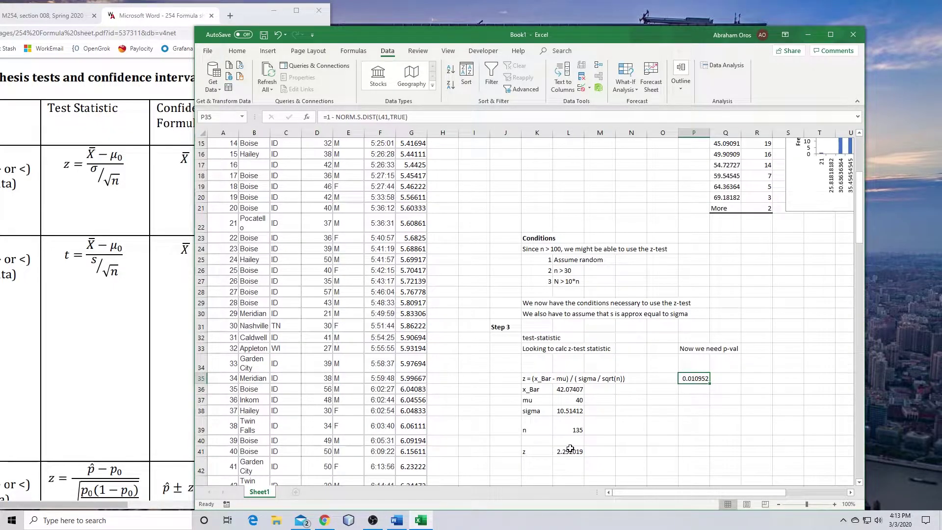
{"action": "key", "text": "ctrl+x"}
{"action": "key", "text": "Right"}
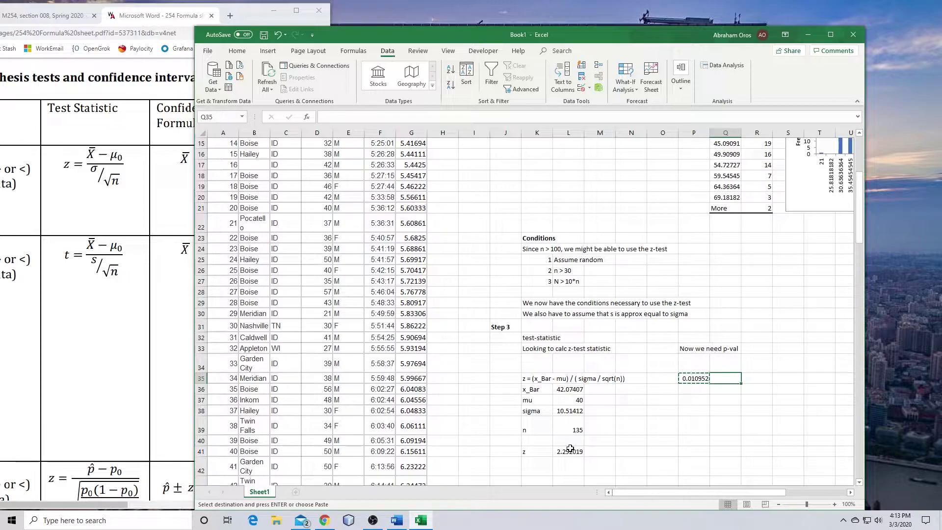
Paste the p-value into Q35 and label it 'p-val' in P35
{"action": "key", "text": "ctrl+v"}
{"action": "key", "text": "Left"}
{"action": "type", "text": "p"}
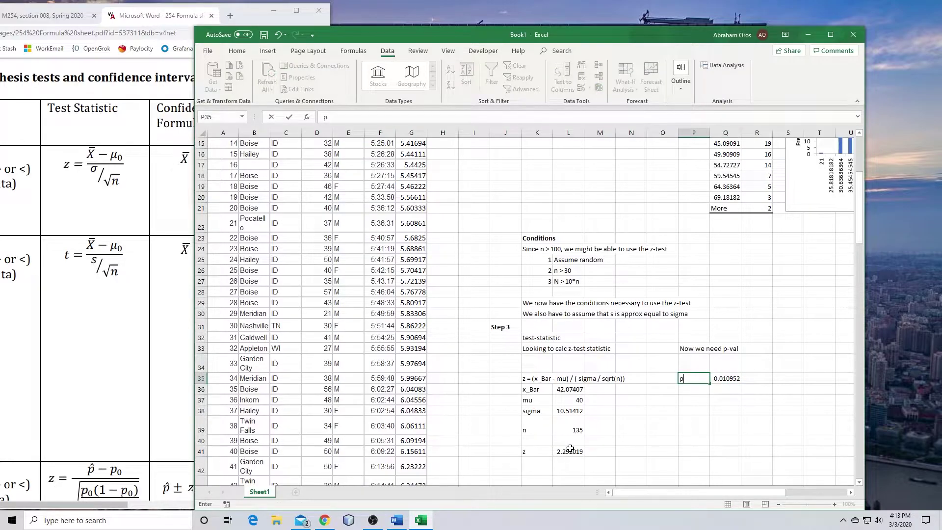
{"action": "key", "text": "Return"}
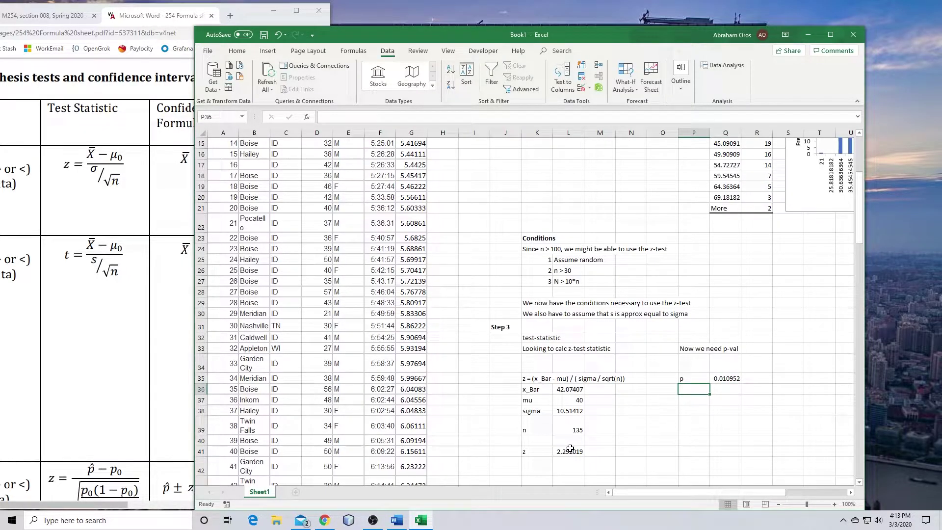
{"action": "left_click", "coordinate": [696, 378]}
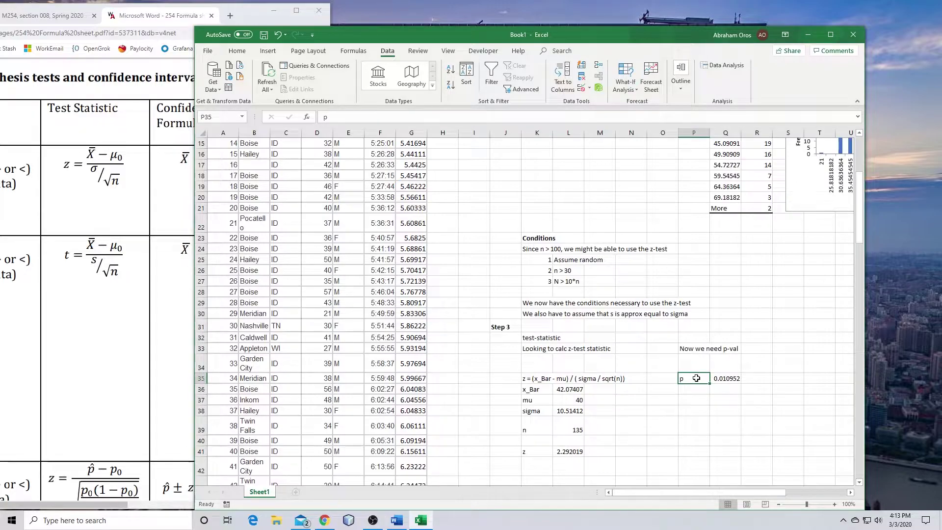
{"action": "type", "text": "p-val"}
{"action": "key", "text": "Return"}
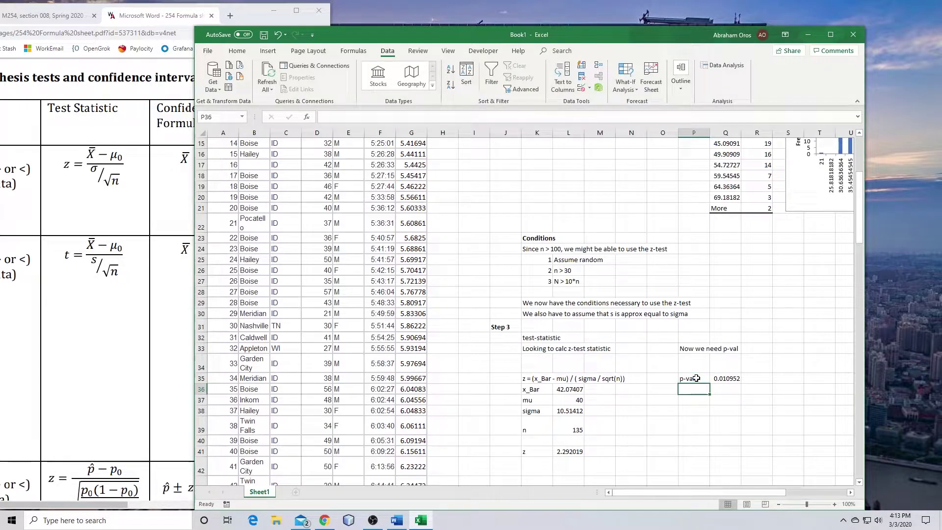
{"action": "left_click", "coordinate": [718, 399]}
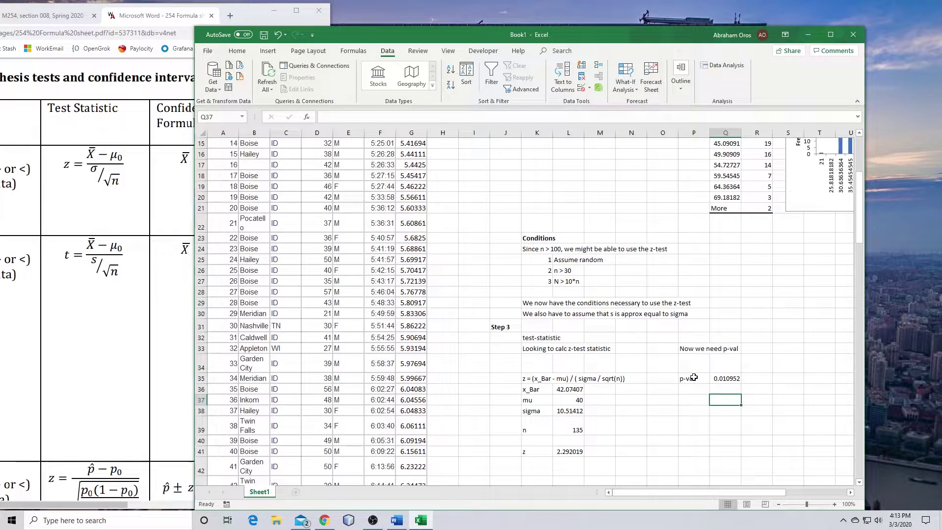
Make the p-val (P35:Q35) and z (K41:L41) results bold with light green fill
{"action": "left_click_drag", "start_coordinate": [692, 377], "coordinate": [740, 378]}
{"action": "left_click_drag", "start_coordinate": [537, 451], "coordinate": [569, 451], "text": "ctrl"}
{"action": "key", "text": "ctrl+b"}
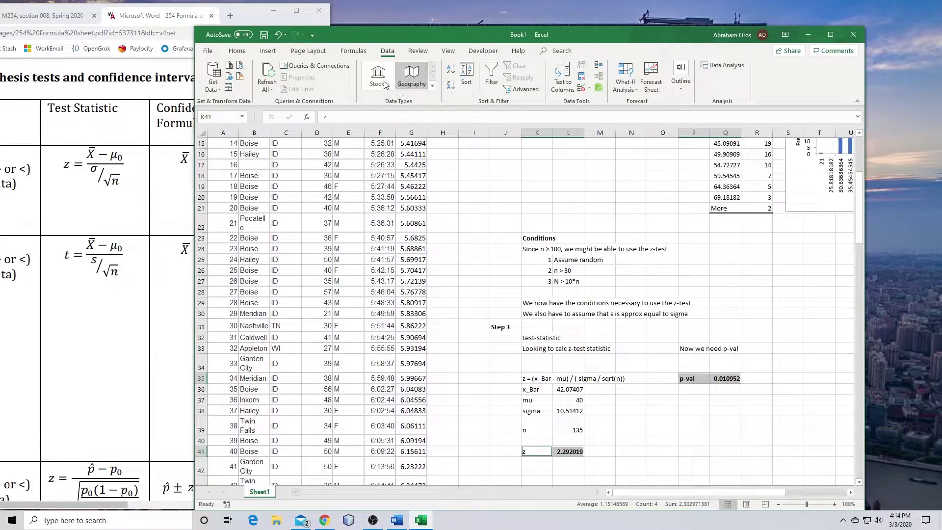
{"action": "left_click", "coordinate": [237, 51]}
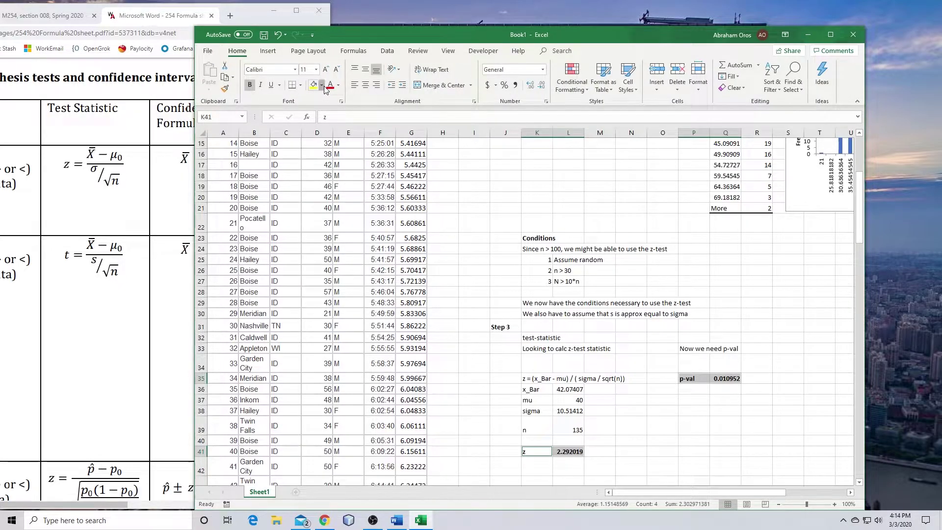
{"action": "left_click", "coordinate": [321, 85]}
{"action": "left_click", "coordinate": [389, 117]}
{"action": "left_click", "coordinate": [651, 421]}
Type the heading 'Step 4' in J43
{"action": "scroll", "coordinate": [699, 471], "scroll_direction": "up", "scroll_amount": 3}
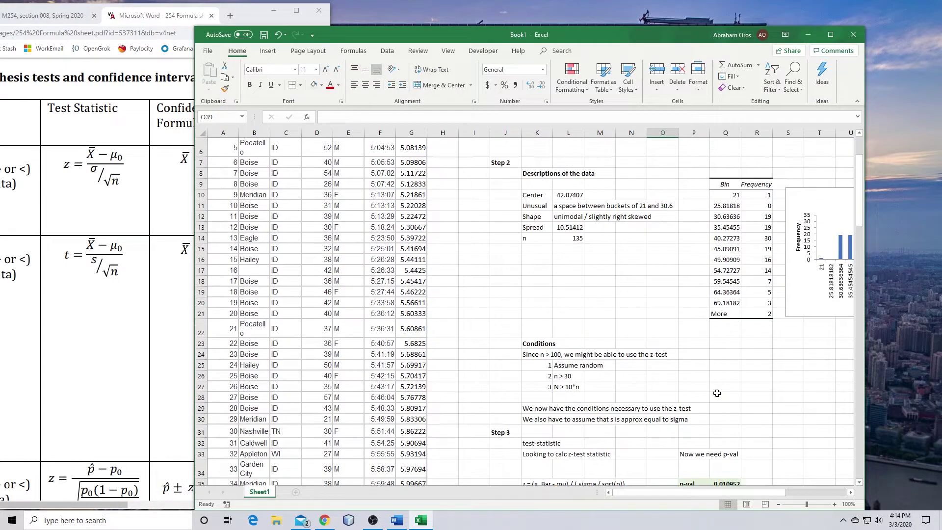
{"action": "scroll", "coordinate": [658, 384], "scroll_direction": "up", "scroll_amount": 2}
{"action": "scroll", "coordinate": [717, 393], "scroll_direction": "down", "scroll_amount": 5}
{"action": "scroll", "coordinate": [717, 393], "scroll_direction": "down", "scroll_amount": 2}
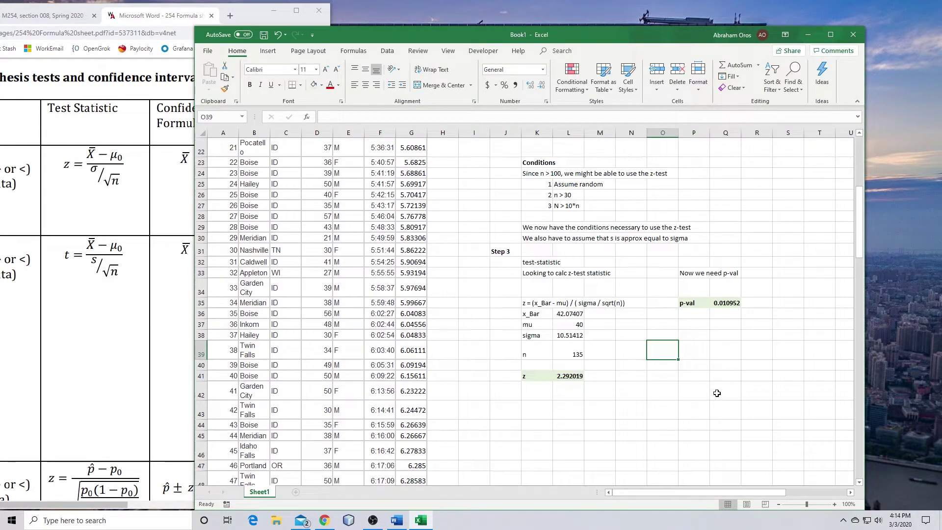
{"action": "left_click", "coordinate": [505, 409]}
{"action": "type", "text": "Ste"}
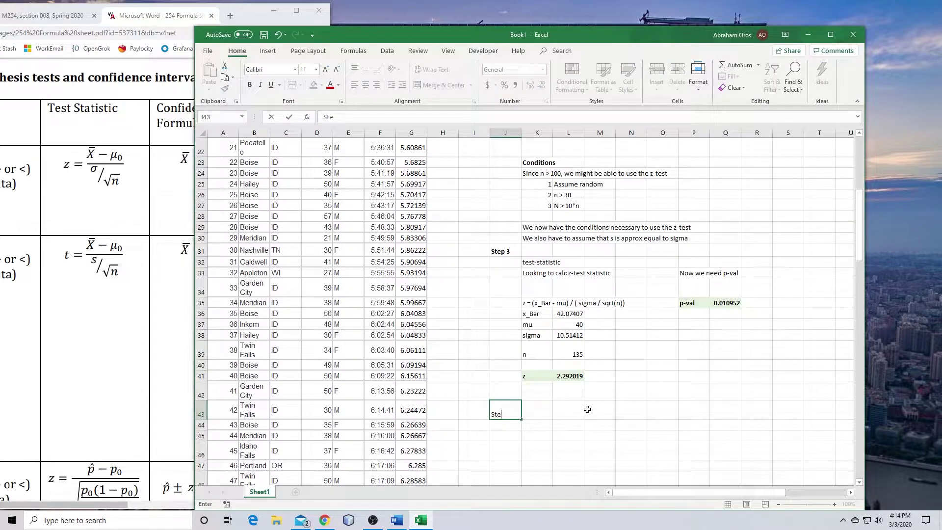
{"action": "type", "text": "p 4"}
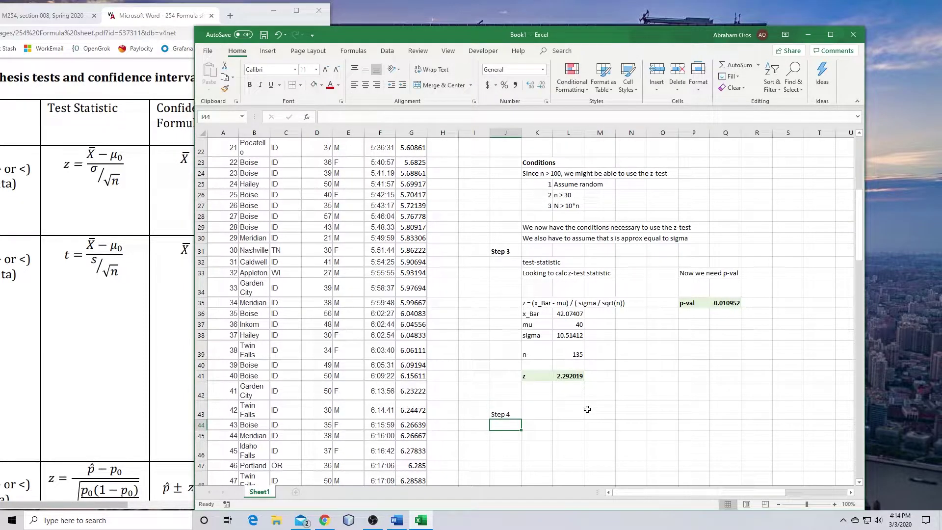
{"action": "key", "text": "Return"}
{"action": "key", "text": "Right"}
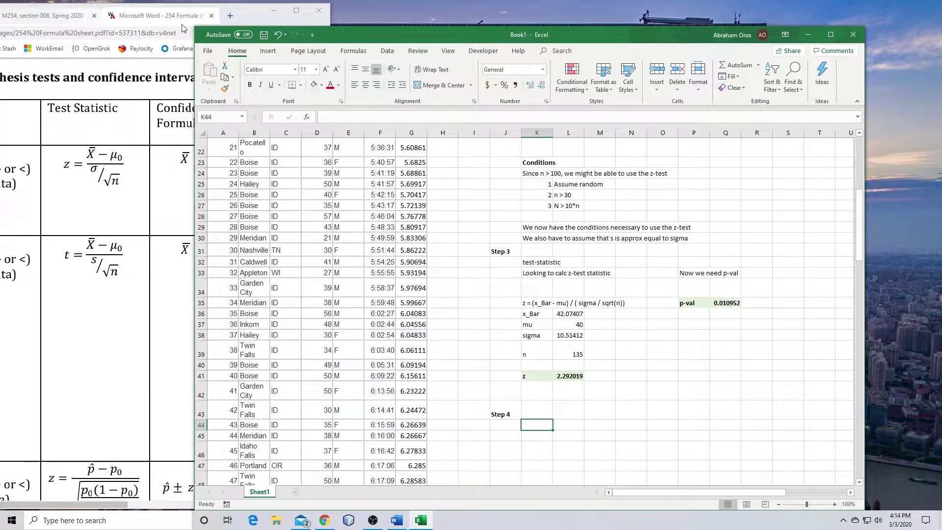
{"action": "left_click", "coordinate": [44, 15]}
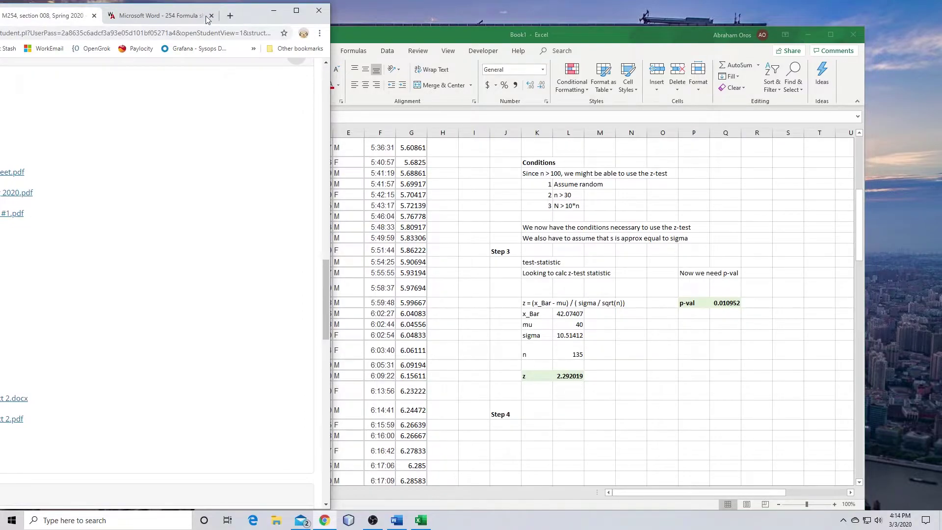
{"action": "left_click", "coordinate": [173, 20]}
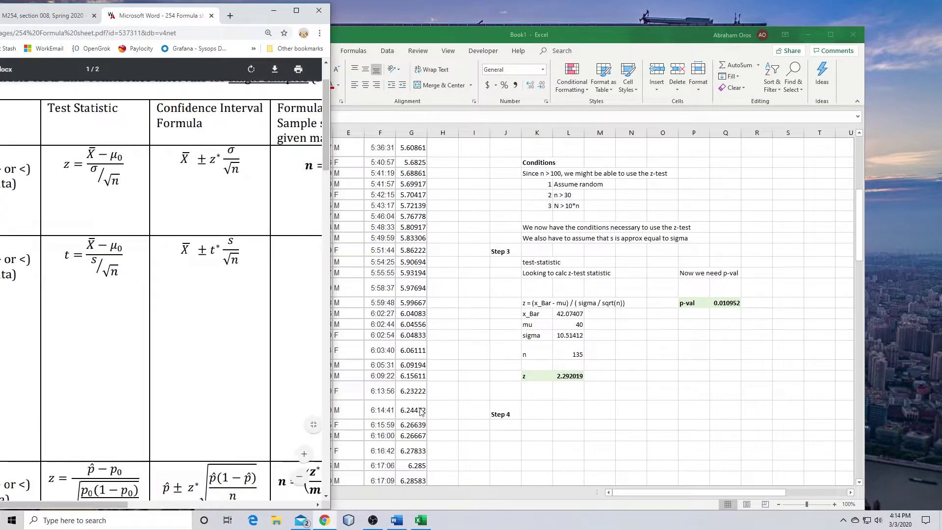
{"action": "left_click", "coordinate": [397, 520]}
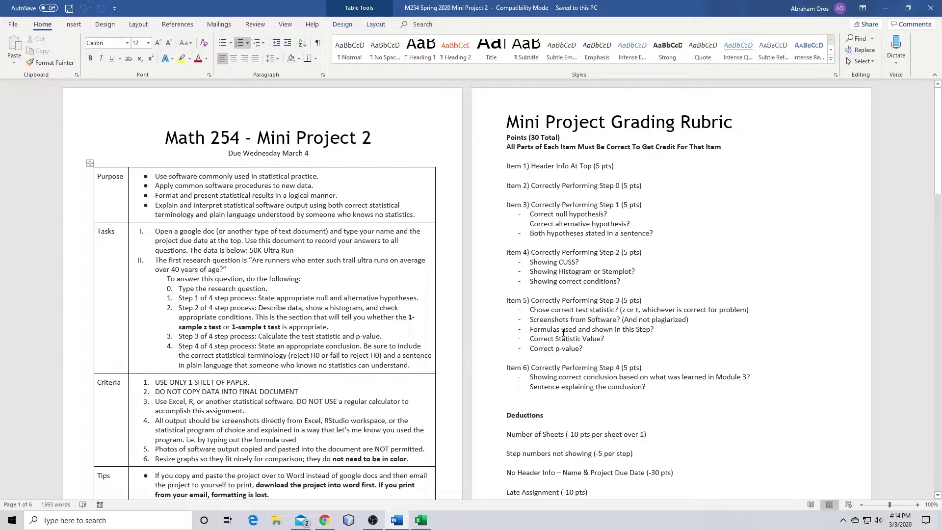
{"action": "left_click", "coordinate": [886, 8]}
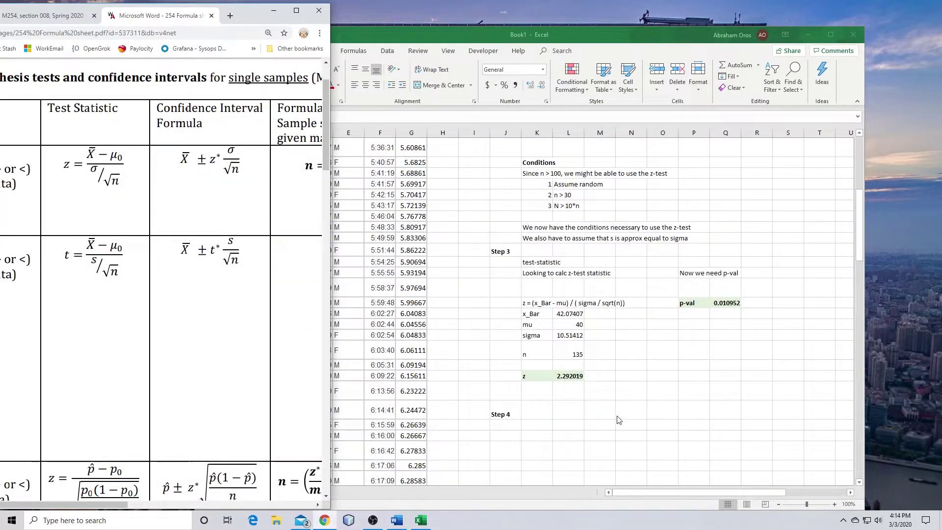
{"action": "left_click", "coordinate": [535, 424]}
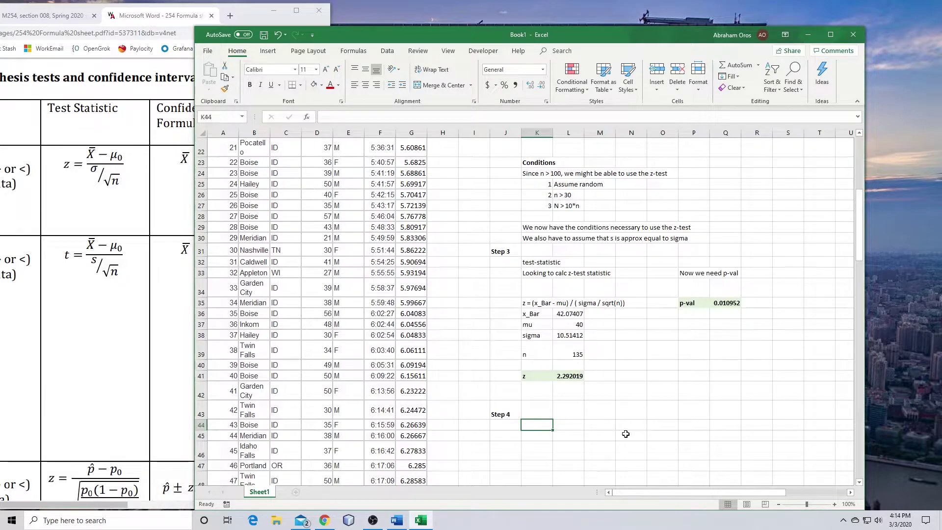
Write 'Assume that the significance level is 5% or 0.05 then' under Step 4
{"action": "type", "text": "Assume th"}
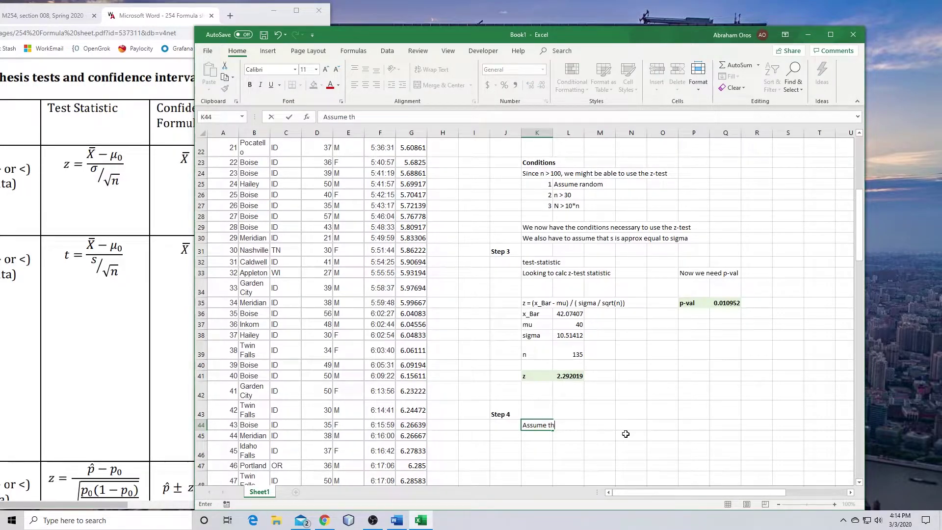
{"action": "type", "text": "at the signifi"}
{"action": "key", "text": "BackSpace"}
{"action": "type", "text": "icance level is "}
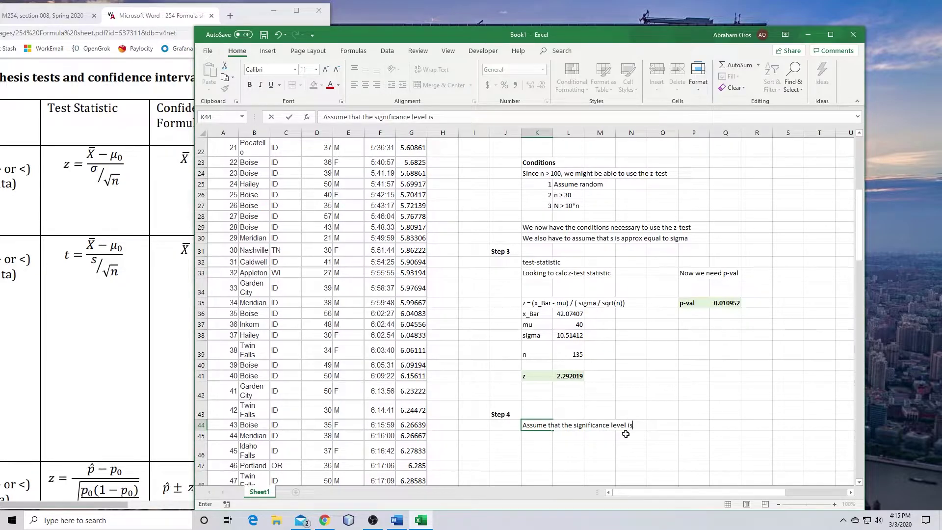
{"action": "type", "text": "5% or 0.05 then"}
{"action": "key", "text": "Return"}
Add 'since the p val = 0.010952 < 0.05,' and 'we reject the Null Hypothesis.' on the next lines
{"action": "type", "text": "Si"}
{"action": "key", "text": "BackSpace"}
{"action": "key", "text": "BackSpace"}
{"action": "type", "text": "since"}
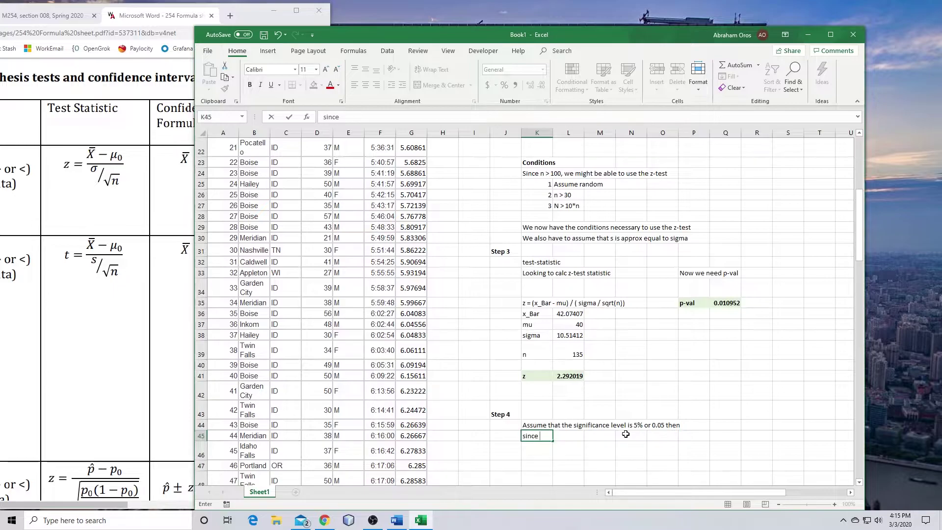
{"action": "type", "text": " the p val = 0.010952"}
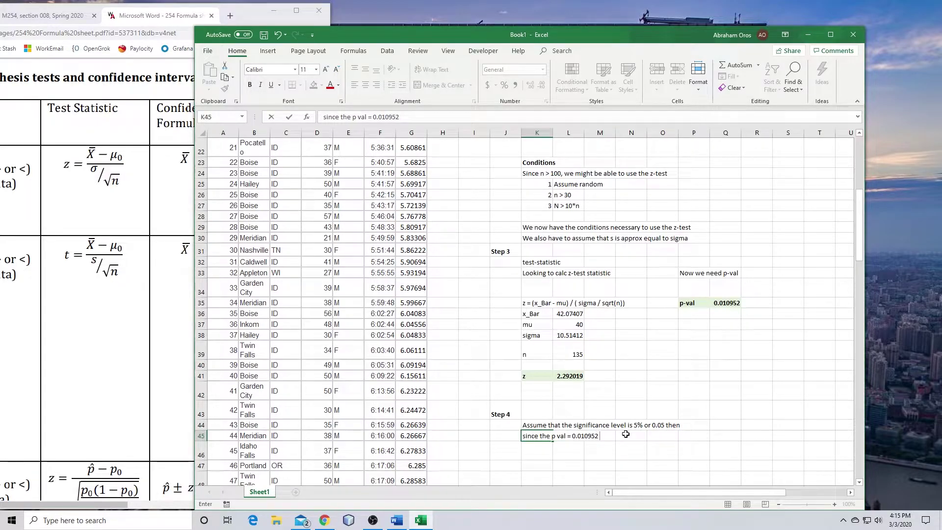
{"action": "type", "text": " < 0.05,"}
{"action": "key", "text": "Return"}
{"action": "type", "text": "we"}
{"action": "key", "text": "BackSpace"}
{"action": "key", "text": "BackSpace"}
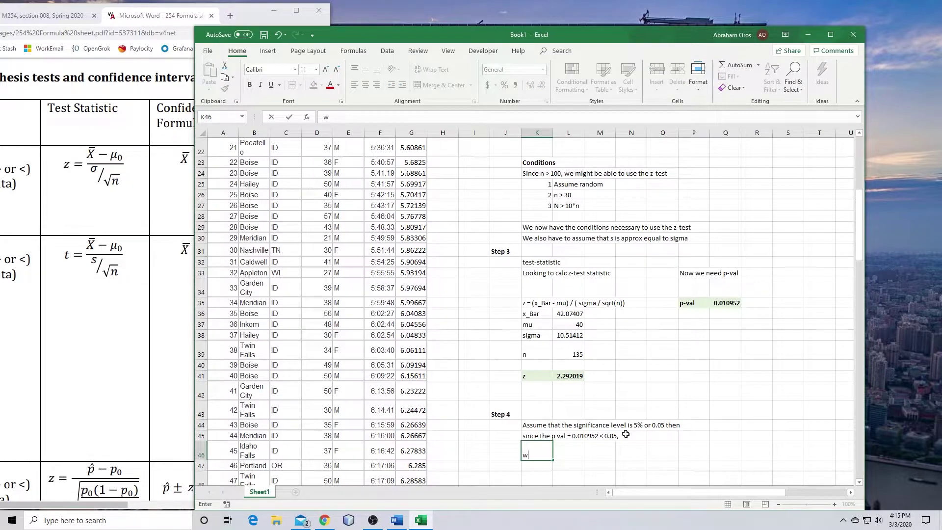
{"action": "type", "text": "e reject the Null H"}
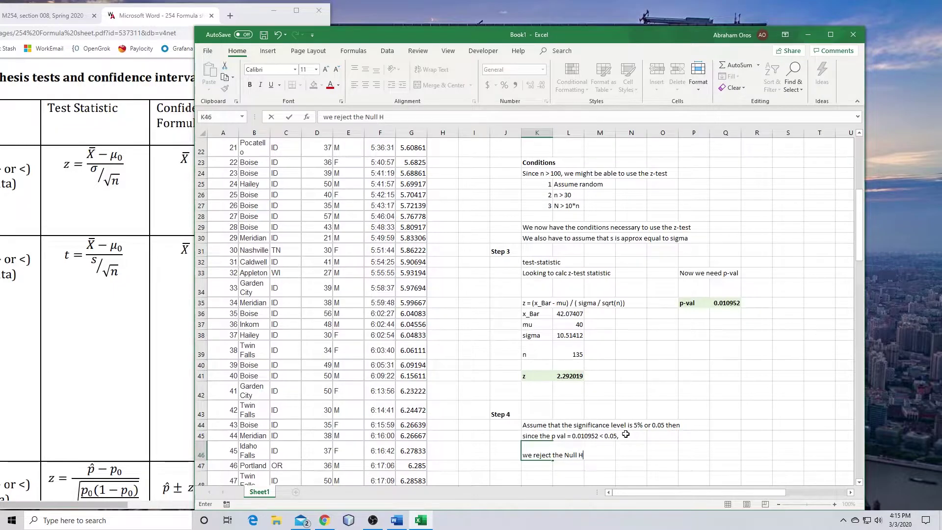
{"action": "type", "text": "ypothesis."}
{"action": "key", "text": "Return"}
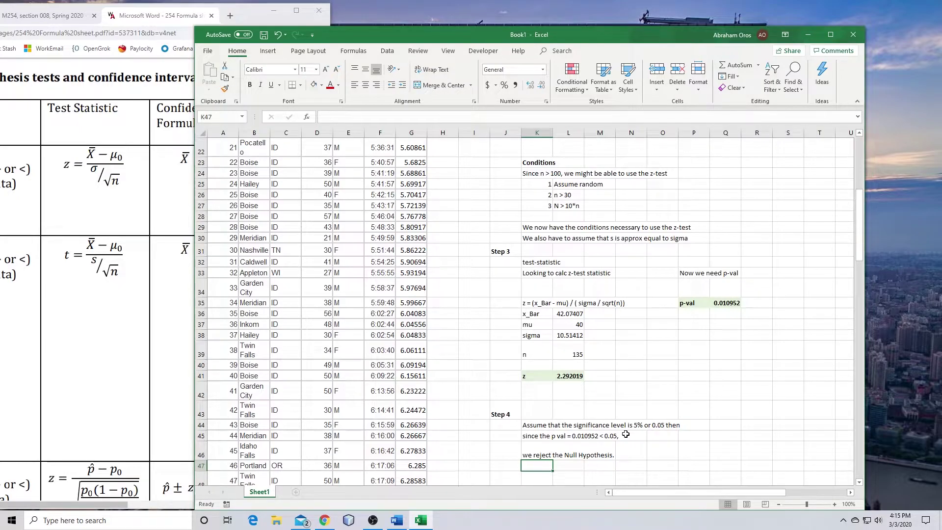
Type in K47 'This means that there is significant evidence that ultra runners are over 40 years of age.'
{"action": "type", "text": "This means that there is"}
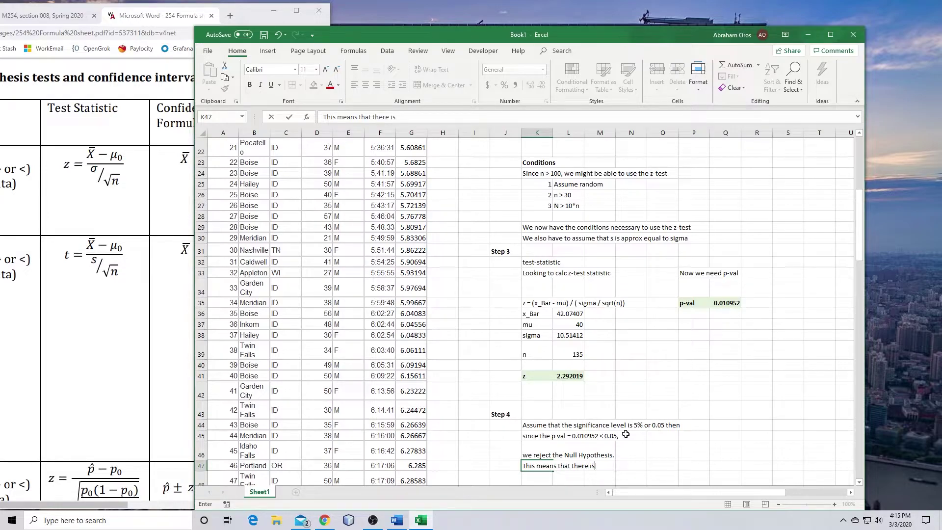
{"action": "type", "text": " significant evid"}
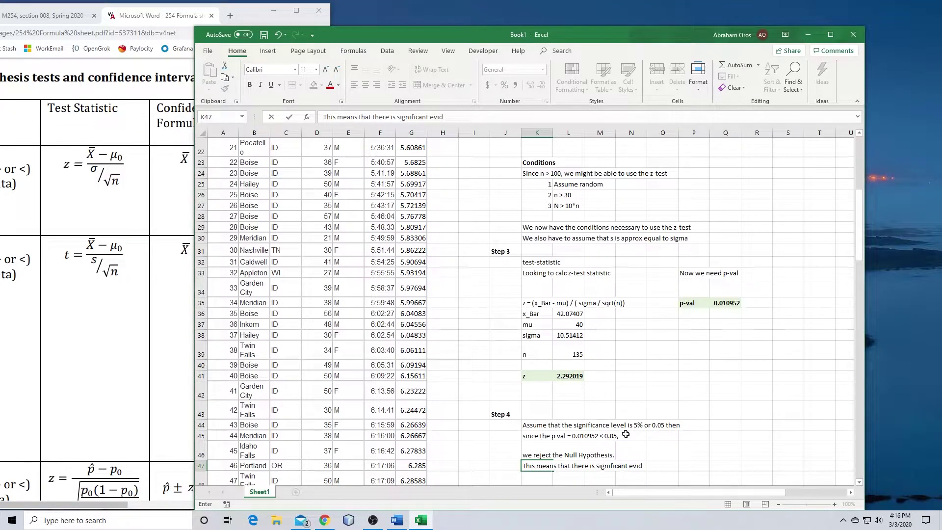
{"action": "type", "text": "ence that "}
{"action": "type", "text": "th"}
{"action": "key", "text": "BackSpace"}
{"action": "key", "text": "BackSpace"}
{"action": "type", "text": "ultra runners are"}
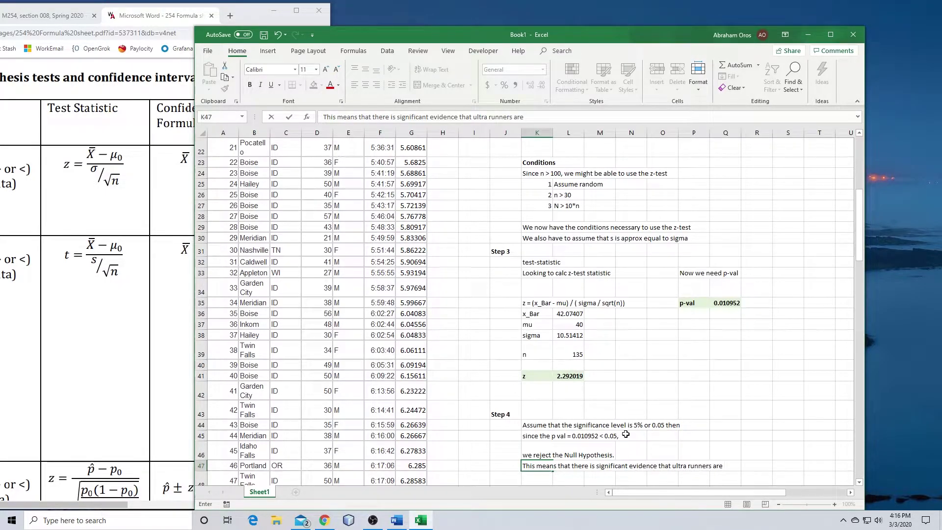
{"action": "type", "text": " over 40 years of age."}
{"action": "key", "text": "Return"}
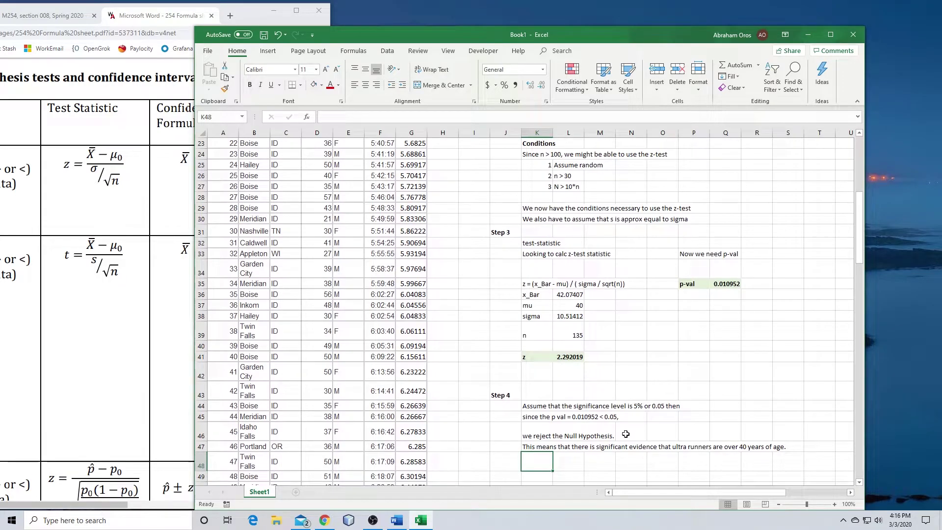
Edit the K47 conclusion so it ends with 'on average.'
{"action": "left_click", "coordinate": [539, 449]}
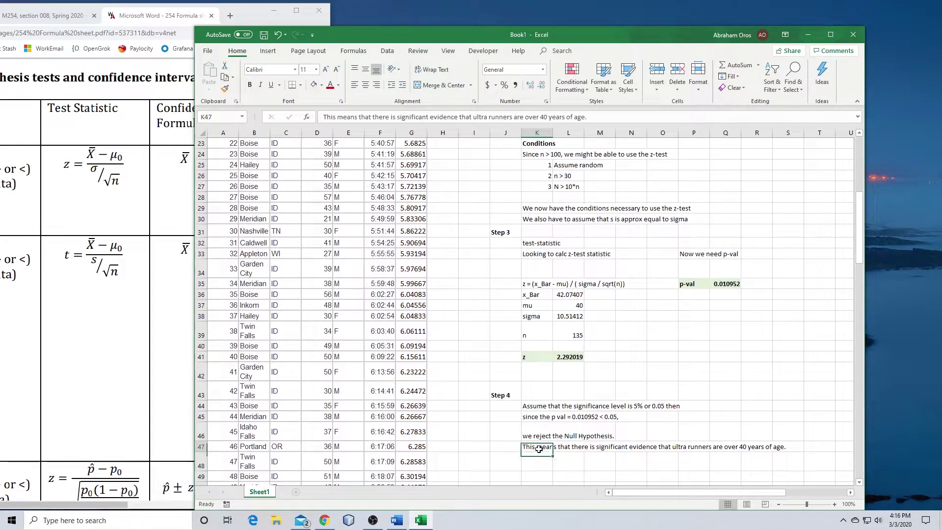
{"action": "left_click", "coordinate": [597, 118]}
{"action": "key", "text": "BackSpace"}
{"action": "type", "text": "on average."}
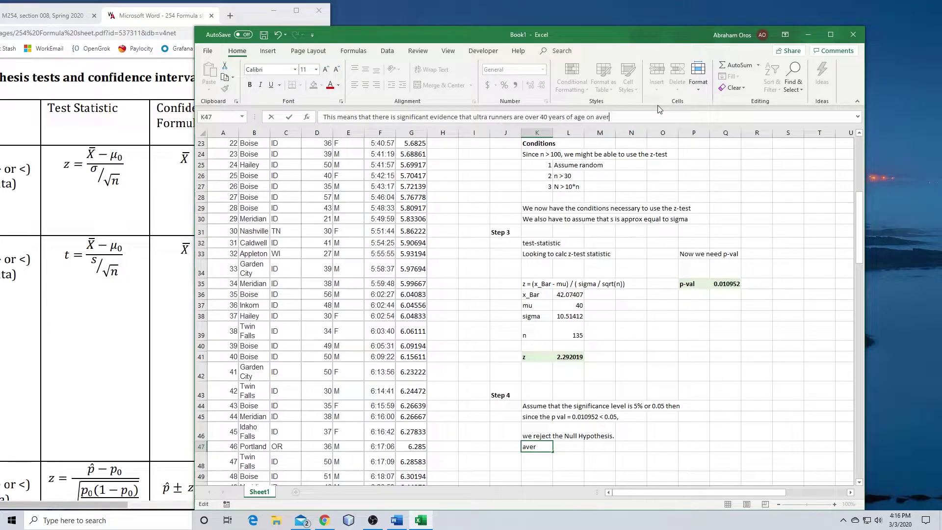
{"action": "key", "text": "Return"}
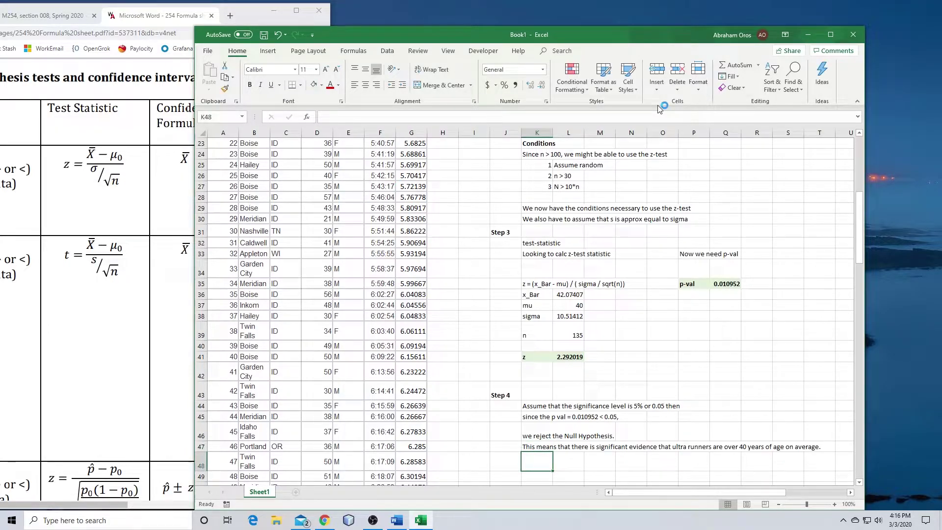
{"action": "scroll", "coordinate": [687, 318], "scroll_direction": "up", "scroll_amount": 7}
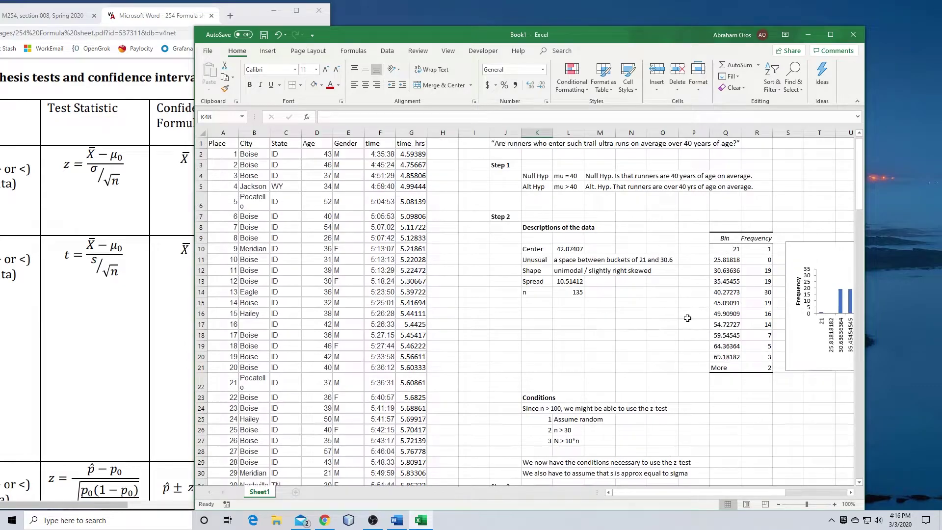
{"action": "scroll", "coordinate": [687, 318], "scroll_direction": "down", "scroll_amount": 9}
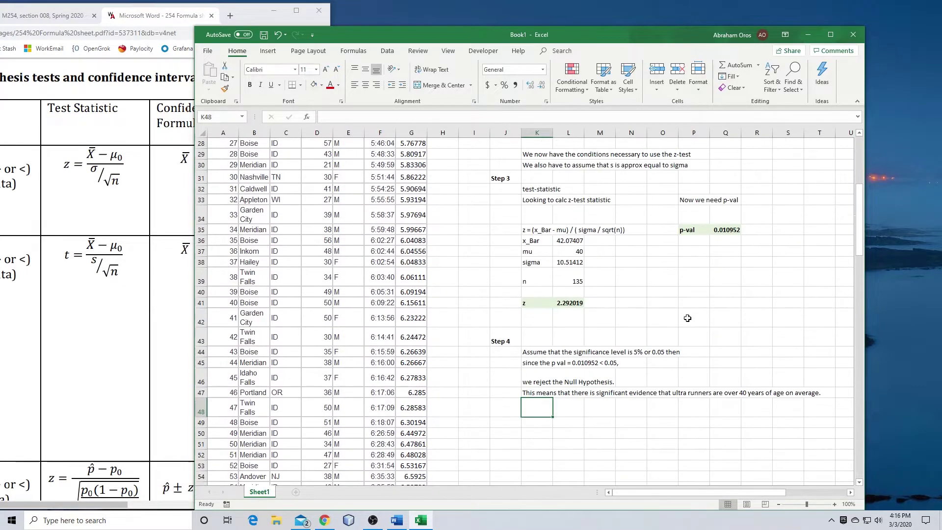
{"action": "left_click", "coordinate": [566, 419]}
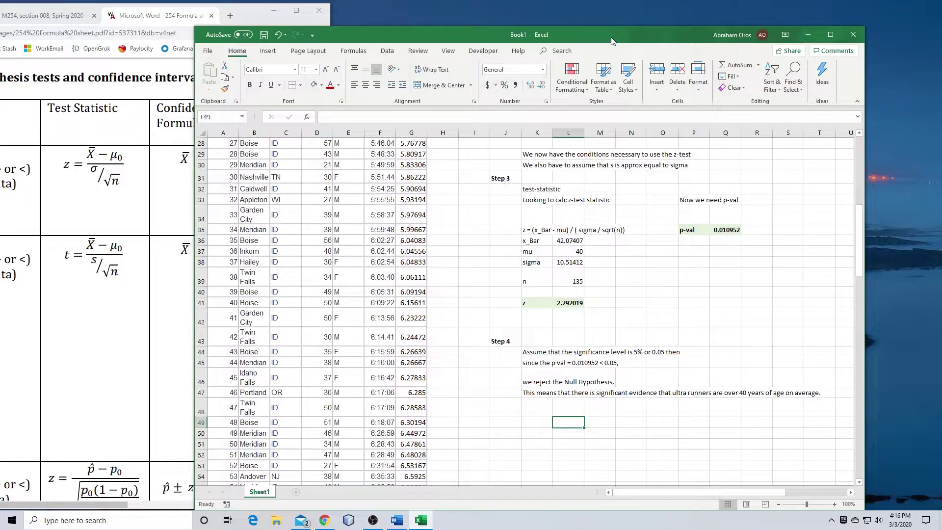
{"action": "left_click", "coordinate": [508, 423]}
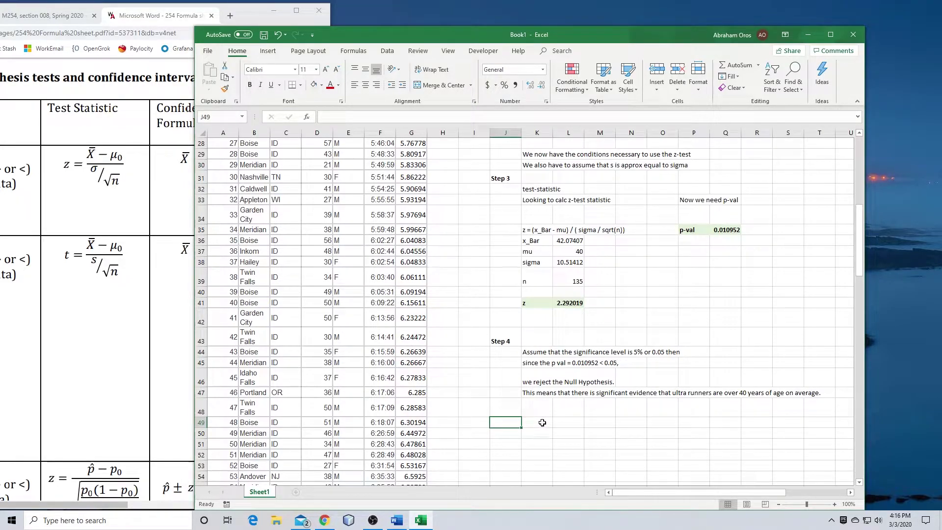
Create a new blank Word document from the Mini Project 2 assignment's File menu
{"action": "left_click_drag", "start_coordinate": [579, 33], "coordinate": [934, 93]}
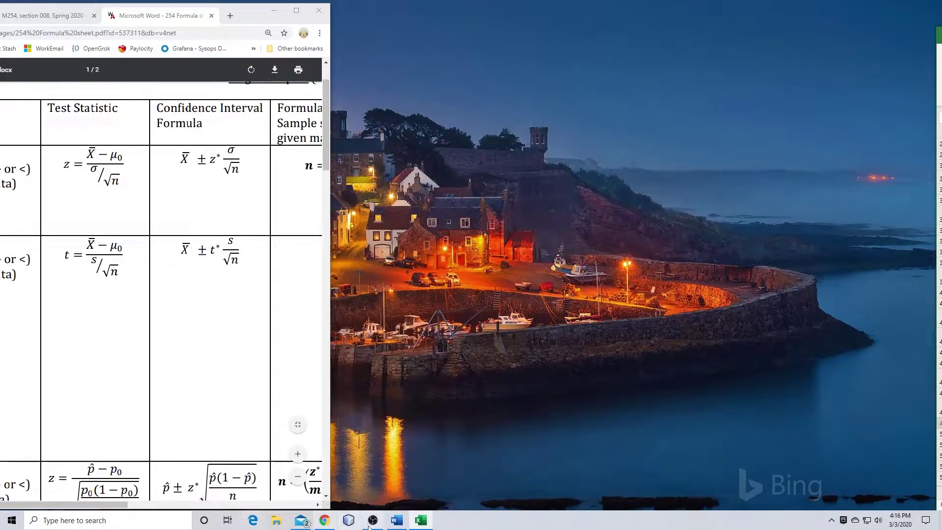
{"action": "left_click", "coordinate": [397, 520]}
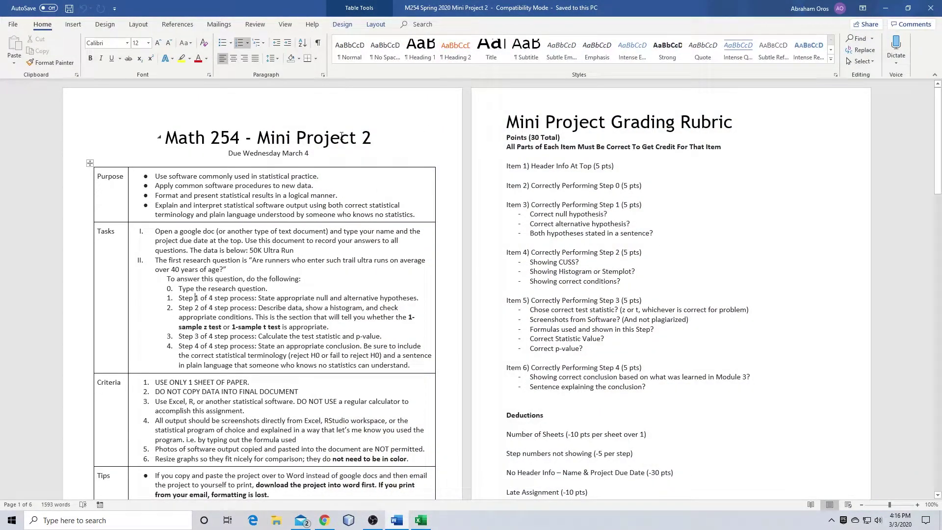
{"action": "left_click", "coordinate": [19, 24]}
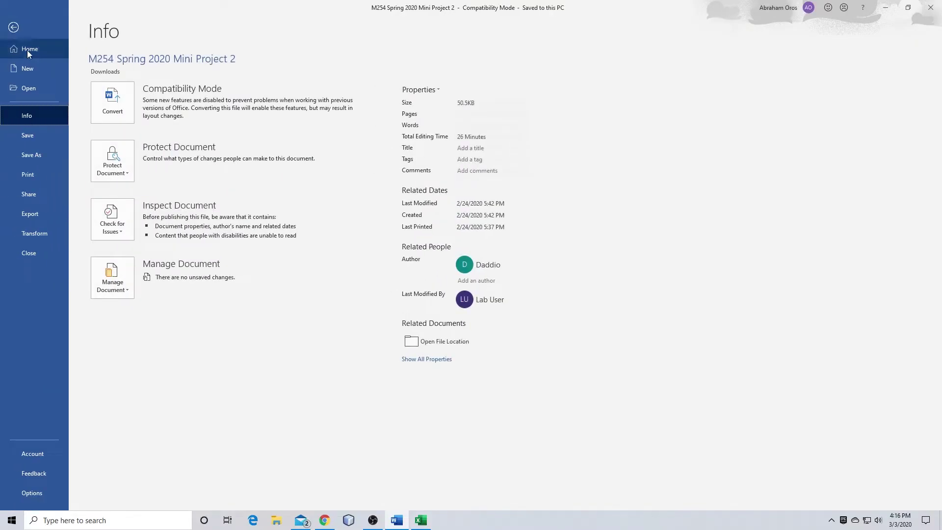
{"action": "left_click", "coordinate": [28, 67]}
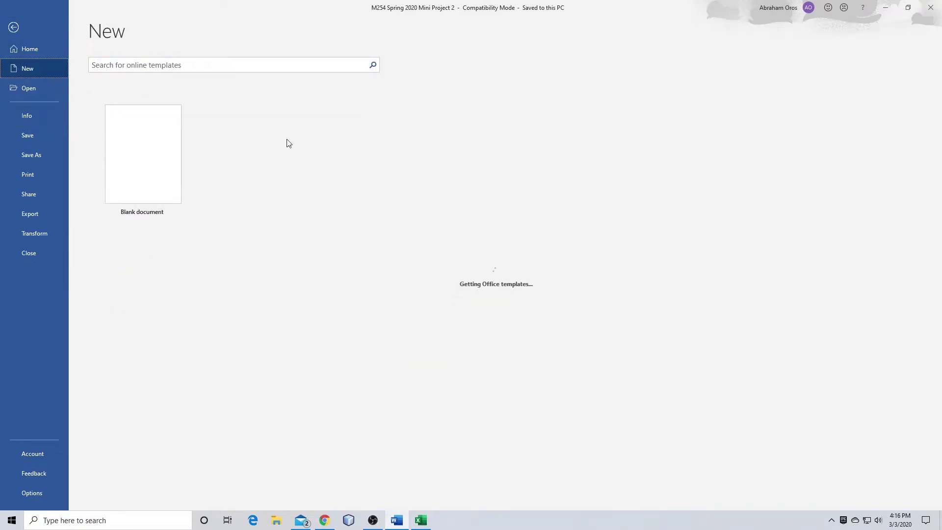
{"action": "left_click", "coordinate": [172, 168]}
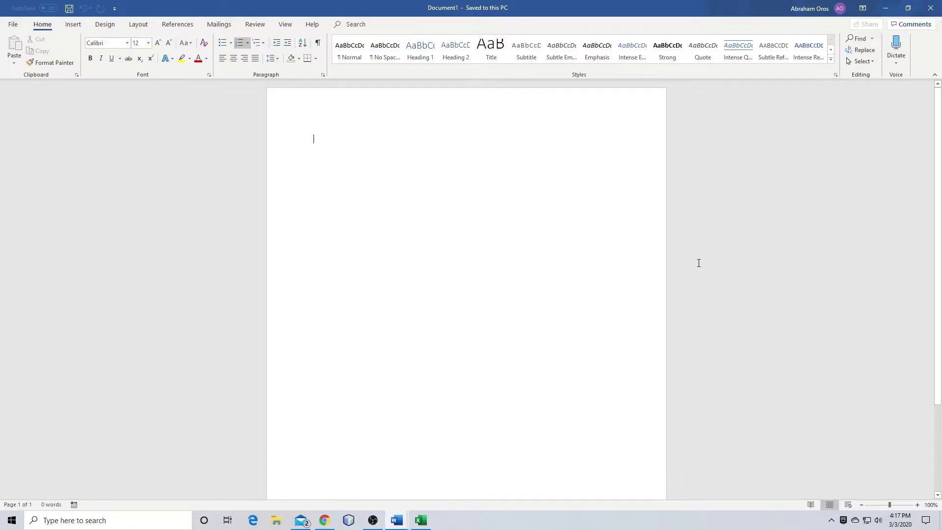
Snap the blank document to the left half and the assignment to the right half
{"action": "mouse_move", "coordinate": [398, 521]}
{"action": "left_click", "coordinate": [354, 465]}
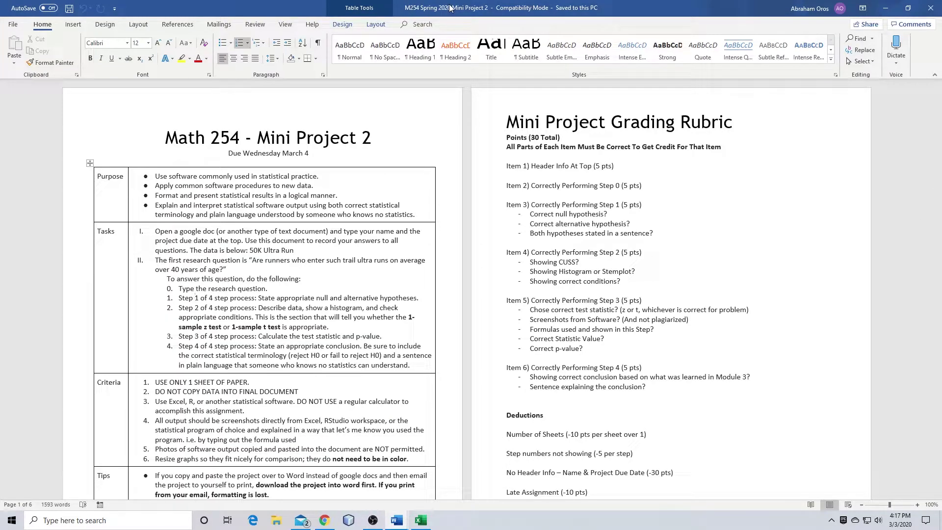
{"action": "left_click_drag", "start_coordinate": [446, 16], "coordinate": [922, 74]}
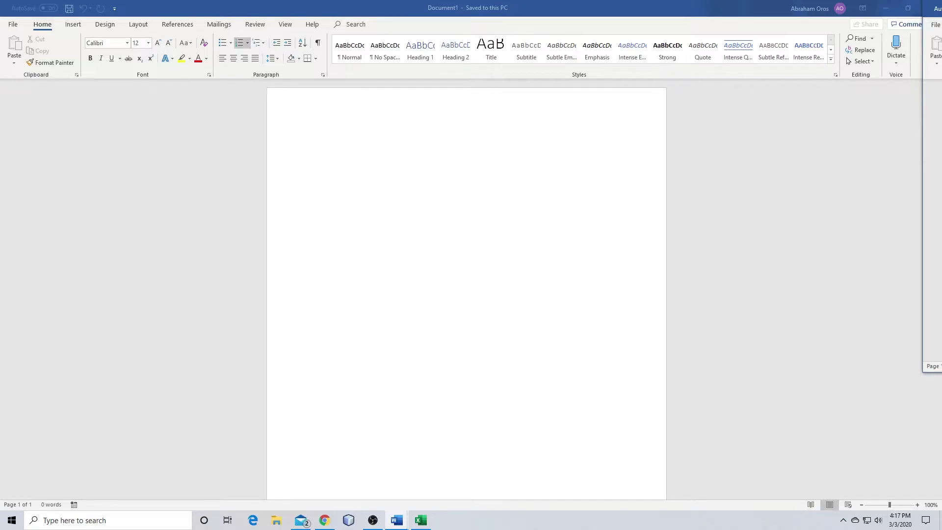
{"action": "left_click_drag", "start_coordinate": [932, 9], "coordinate": [269, 136]}
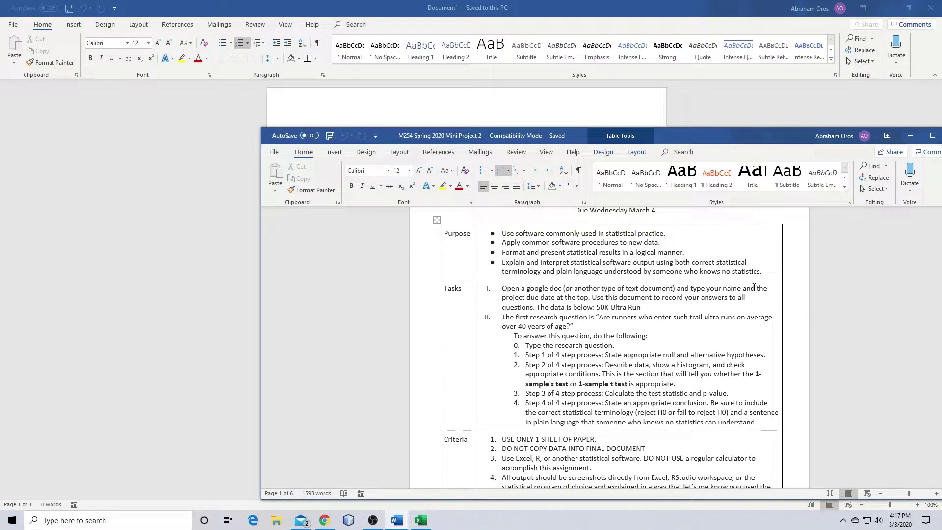
{"action": "left_click", "coordinate": [908, 9]}
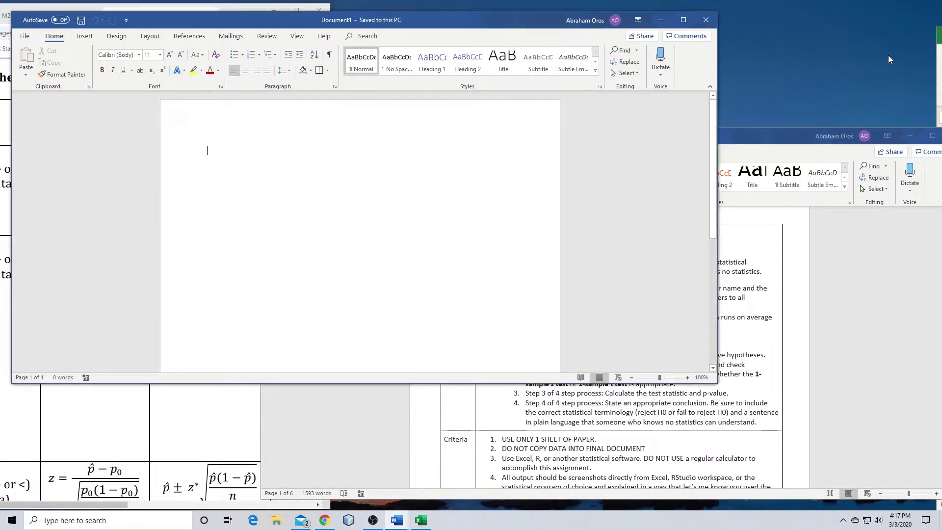
{"action": "key", "text": "super+Left"}
{"action": "left_click", "coordinate": [588, 122]}
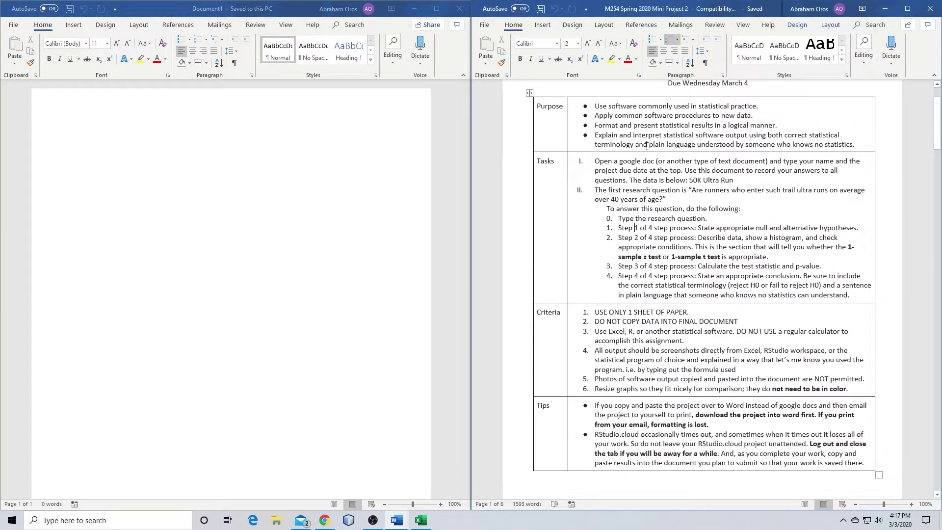
Type the student's name and 'Due: 3/4/2020' together on the first line
{"action": "left_click", "coordinate": [138, 137]}
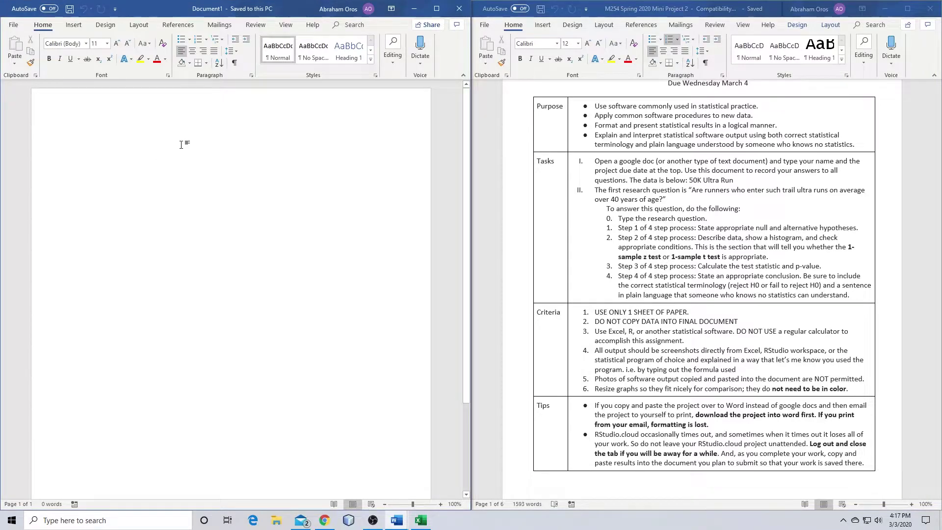
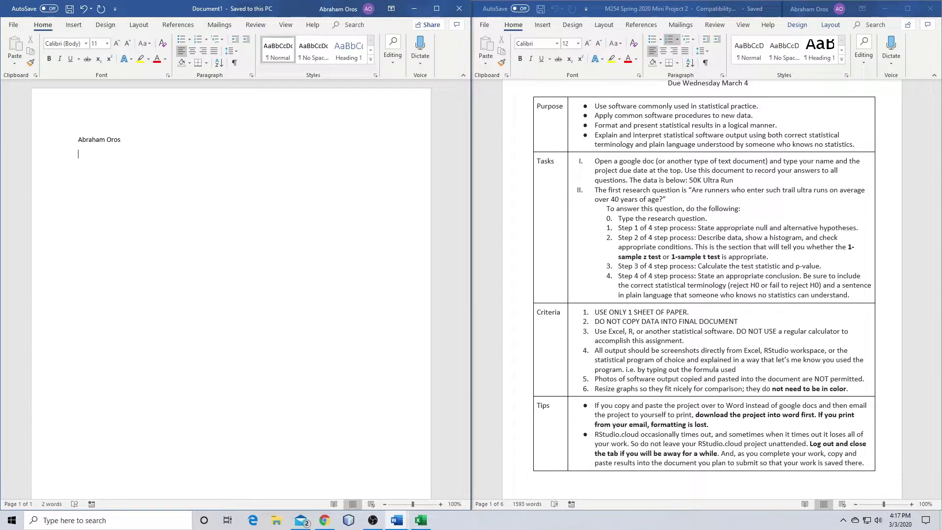
{"action": "type", "text": "3/4"}
{"action": "type", "text": "/202"}
{"action": "type", "text": "Due:"}
{"action": "left_click", "coordinate": [182, 145]}
{"action": "key", "text": "Delete"}
Apply the Title style to the name and due date line and start a new line
{"action": "key", "text": "Home"}
{"action": "left_click", "coordinate": [371, 52]}
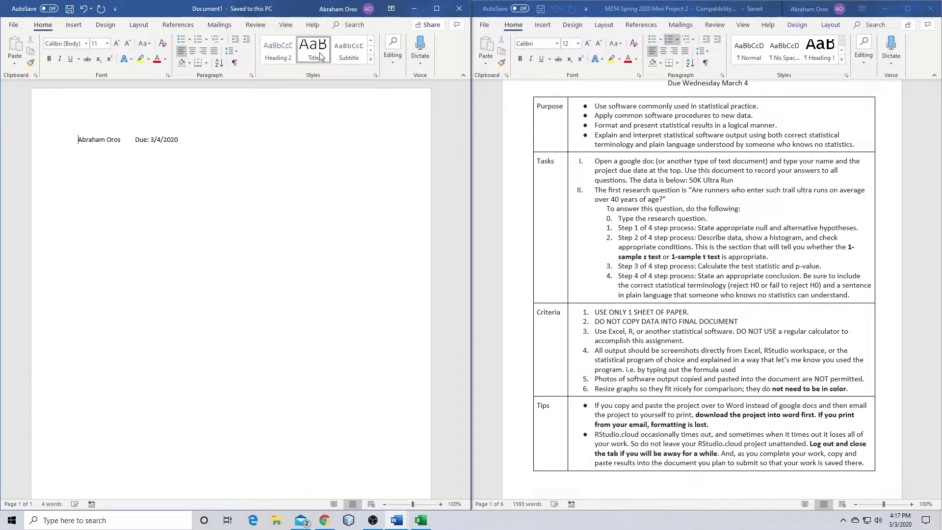
{"action": "left_click", "coordinate": [320, 55]}
{"action": "left_click", "coordinate": [306, 215]}
{"action": "key", "text": "Return"}
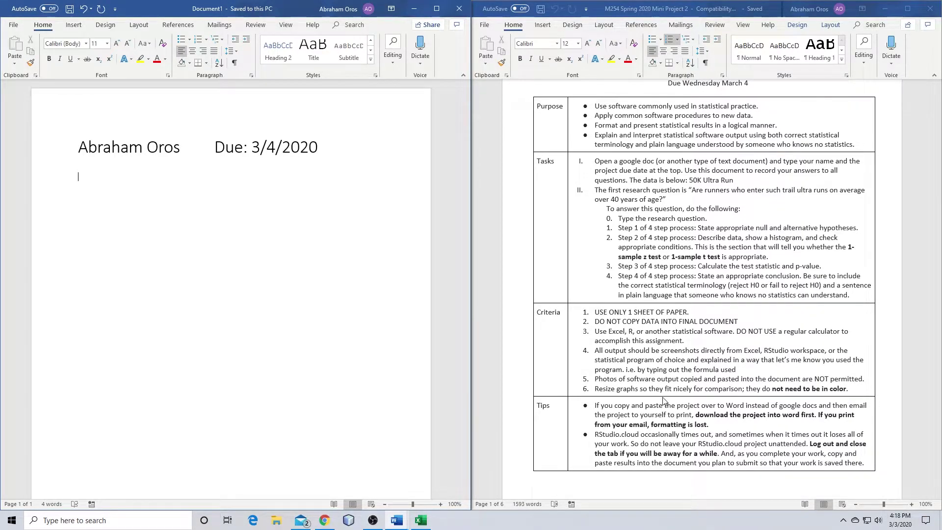
Paste the research question about runners averaging over 40 years under the header, followed by an empty line
{"action": "scroll", "coordinate": [663, 401], "scroll_direction": "down", "scroll_amount": 3}
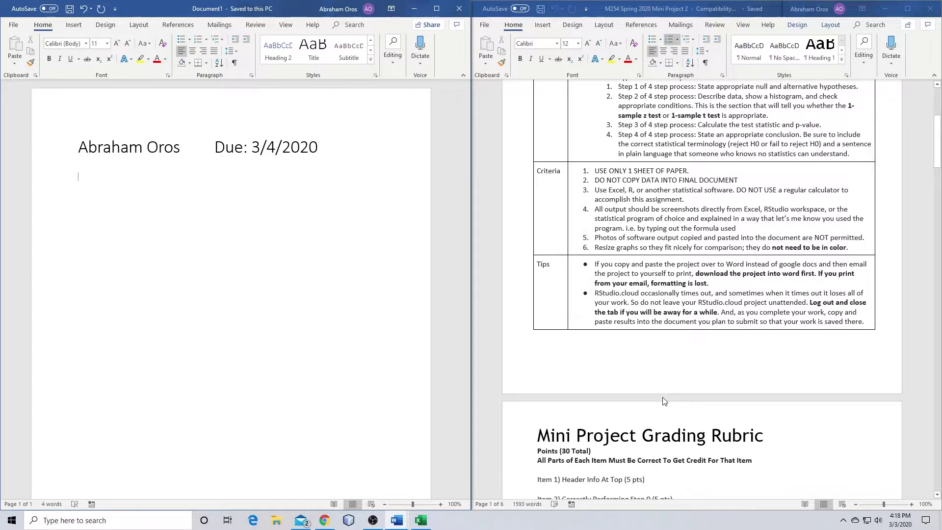
{"action": "scroll", "coordinate": [663, 400], "scroll_direction": "down", "scroll_amount": 7}
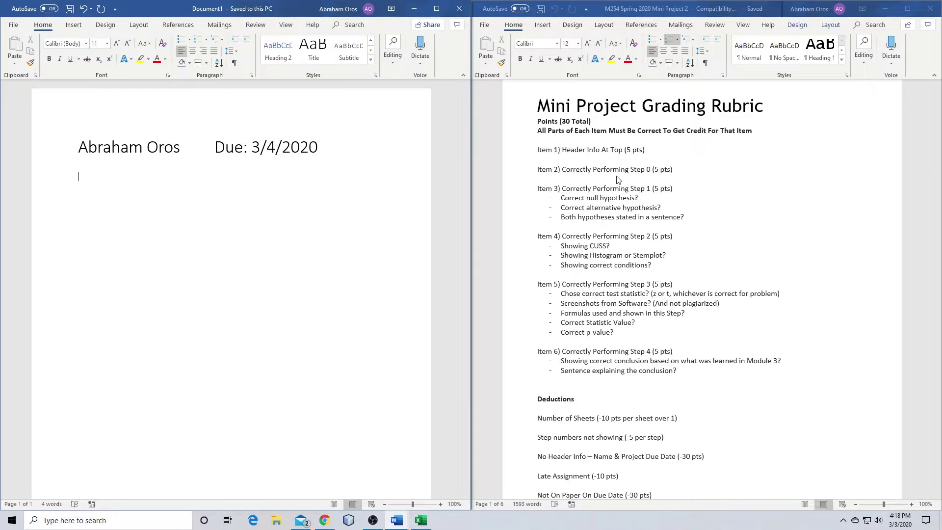
{"action": "scroll", "coordinate": [739, 214], "scroll_direction": "up", "scroll_amount": 5}
{"action": "scroll", "coordinate": [738, 213], "scroll_direction": "up", "scroll_amount": 4}
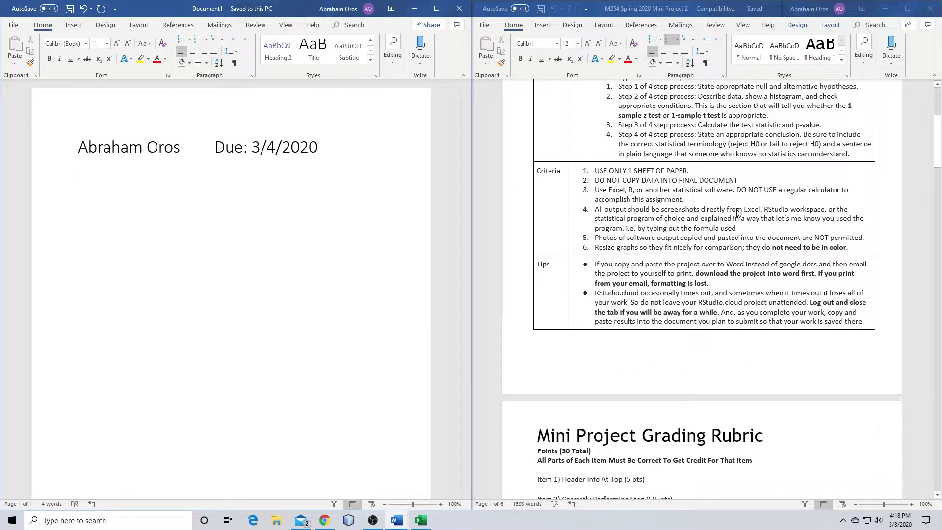
{"action": "scroll", "coordinate": [739, 214], "scroll_direction": "up", "scroll_amount": 3}
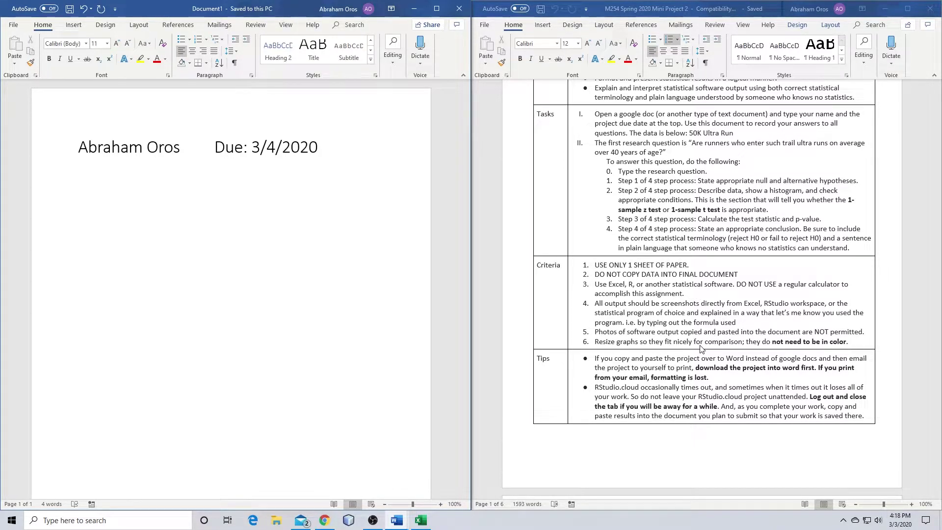
{"action": "scroll", "coordinate": [701, 348], "scroll_direction": "up", "scroll_amount": 3}
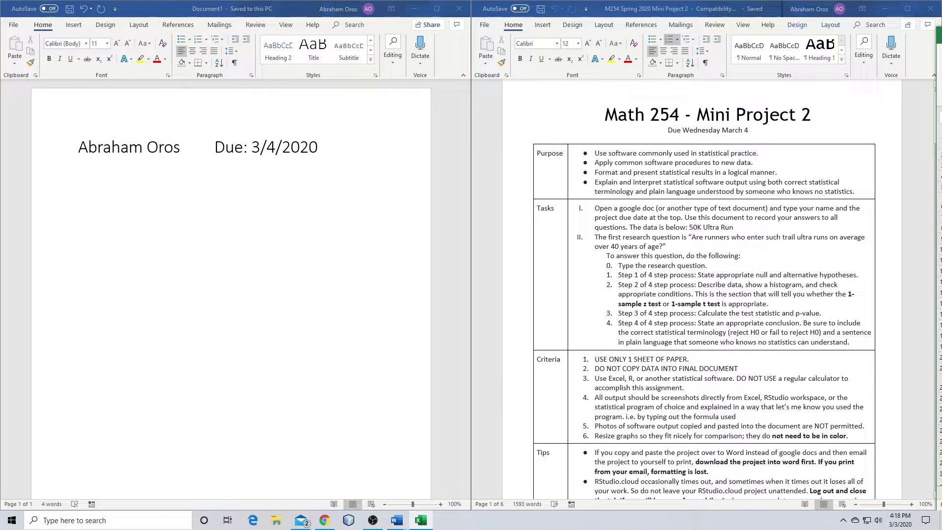
{"action": "left_click", "coordinate": [172, 189]}
{"action": "type", "text": "\"Are runners who enter such trail ultra runs on average over 40 years of age?\""}
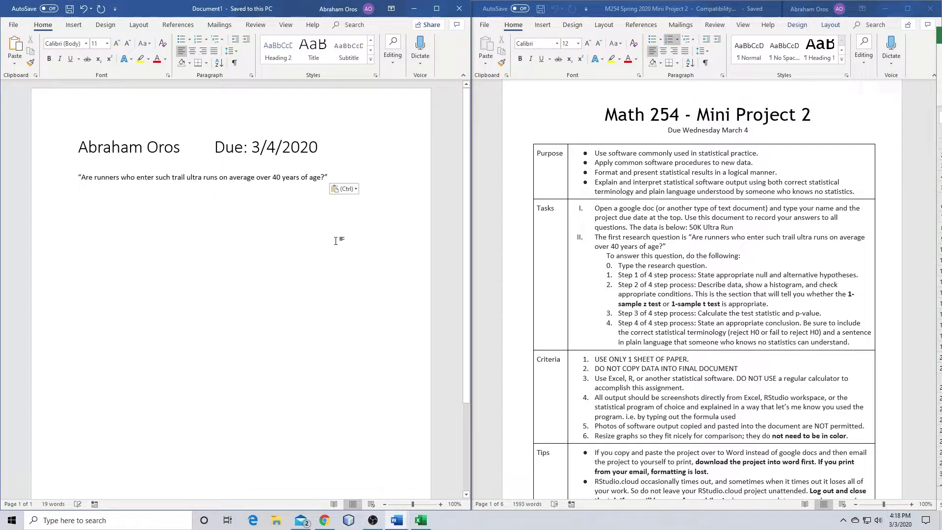
{"action": "key", "text": "Return"}
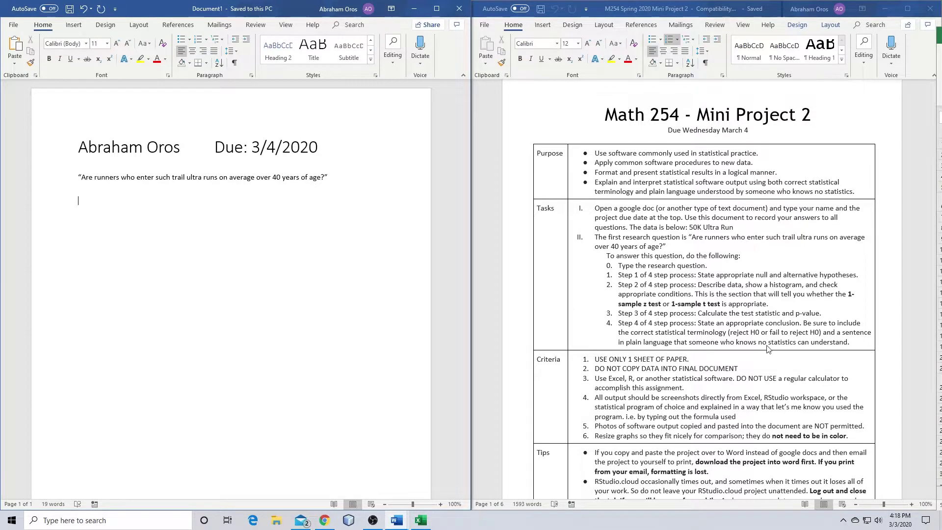
{"action": "scroll", "coordinate": [712, 251], "scroll_direction": "down", "scroll_amount": 4}
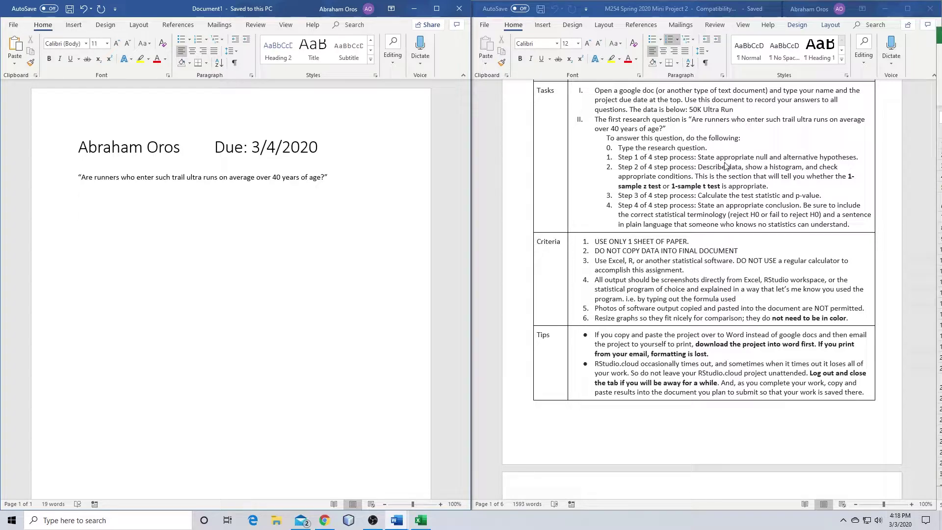
{"action": "scroll", "coordinate": [748, 195], "scroll_direction": "down", "scroll_amount": 10}
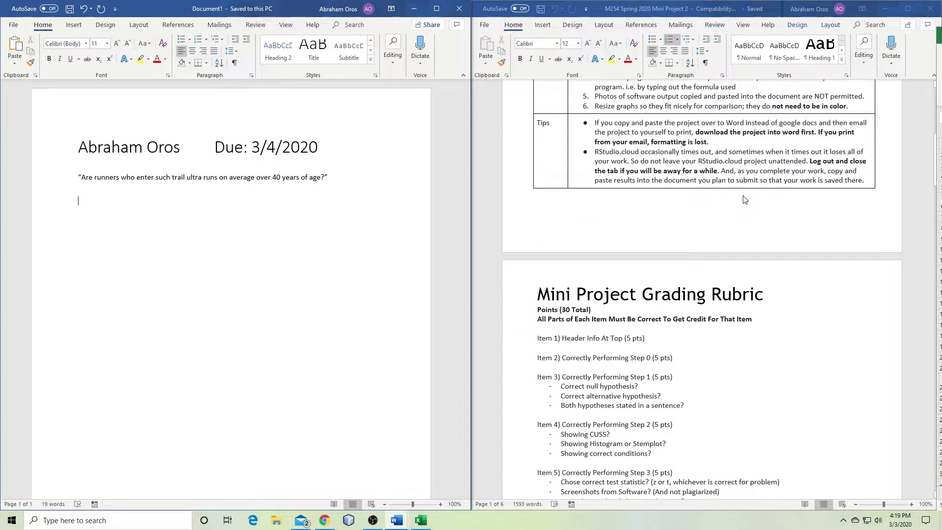
{"action": "scroll", "coordinate": [743, 200], "scroll_direction": "down", "scroll_amount": 6}
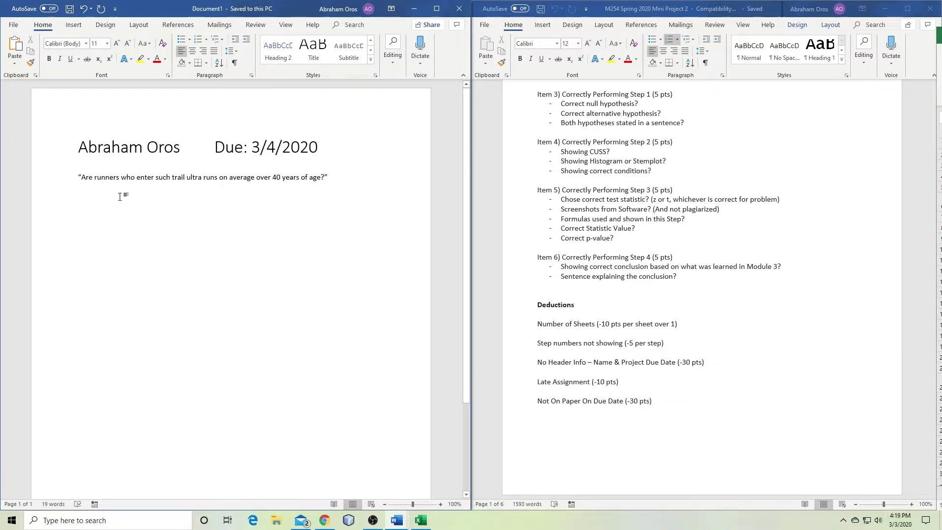
Add a 'Step 1:' label on the line below the research question
{"action": "left_click", "coordinate": [77, 176]}
{"action": "key", "text": "Down"}
{"action": "type", "text": "Step"}
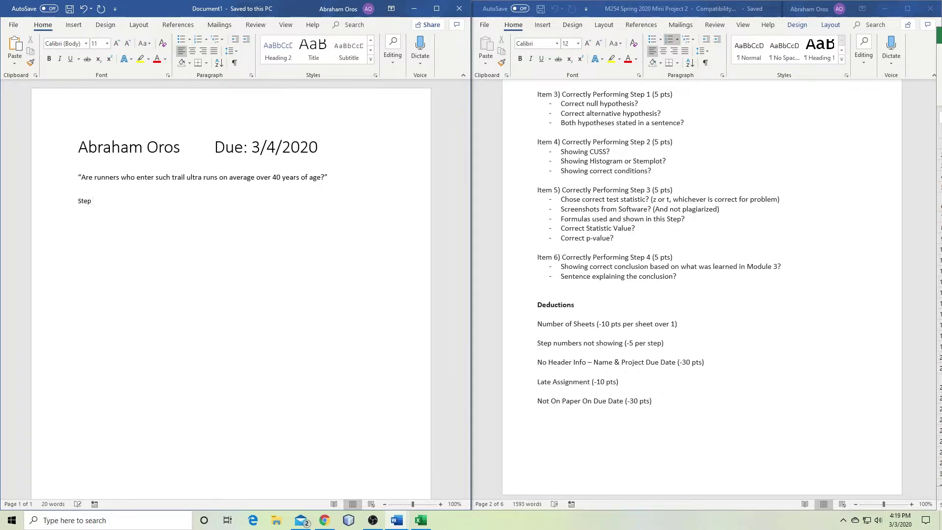
{"action": "key", "text": "Return"}
{"action": "scroll", "coordinate": [743, 321], "scroll_direction": "up", "scroll_amount": 9}
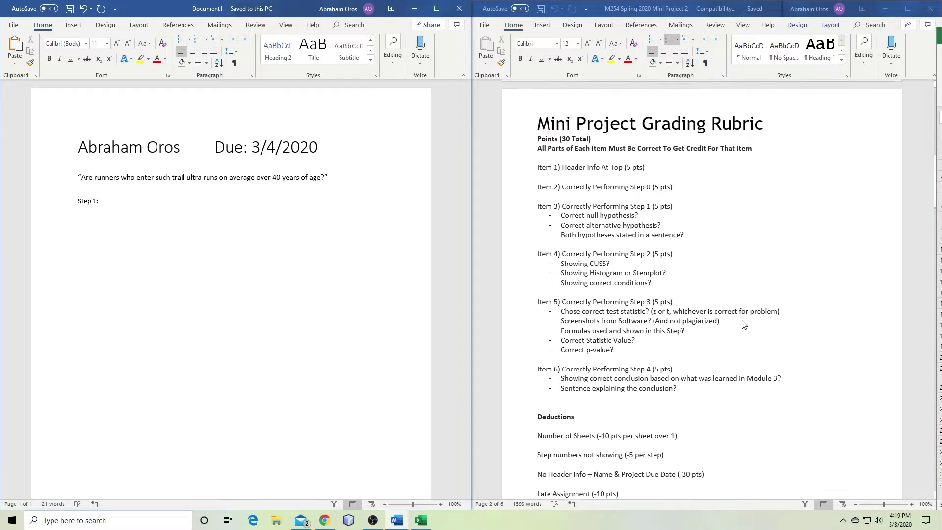
{"action": "scroll", "coordinate": [744, 315], "scroll_direction": "up", "scroll_amount": 12}
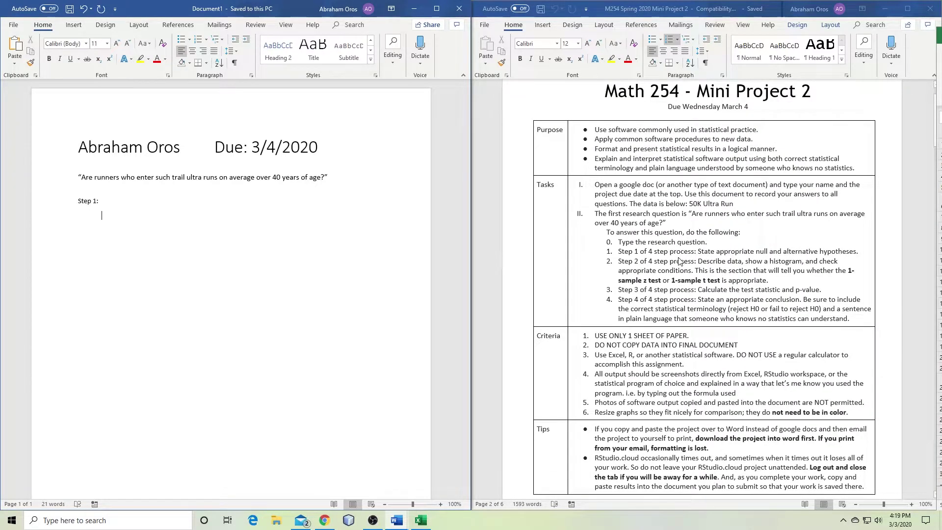
Paste the hypotheses table (Null Hyp mu = 40, Alt Hyp mu > 40) and make Null Hyp an equation
{"action": "key", "text": "alt+Tab"}
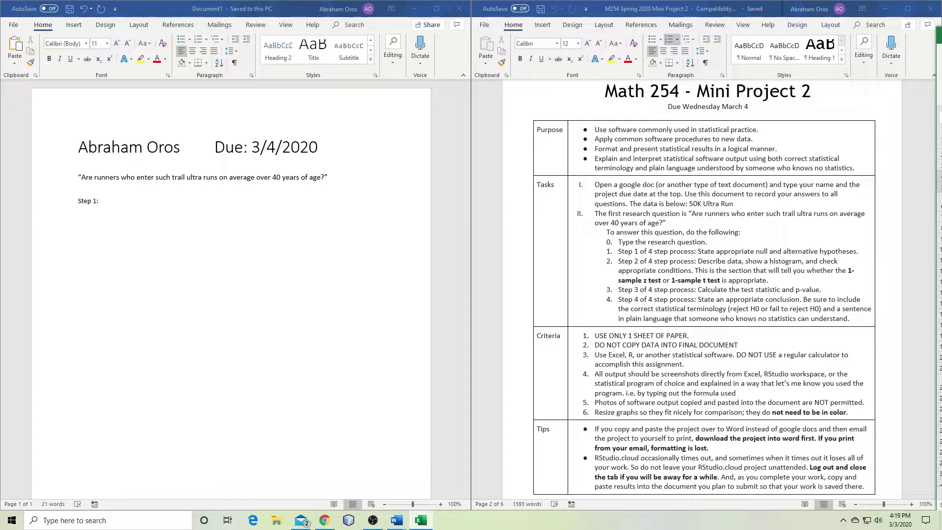
{"action": "left_click", "coordinate": [111, 215]}
{"action": "type", "text": "Null Hyp\tmu = 40\tNull Hyp. Is that runners are 40 years of age on average. Alt Hyp\tmu > 40\tAlt. Hyp. That runners are over 40 yrs of age on average."}
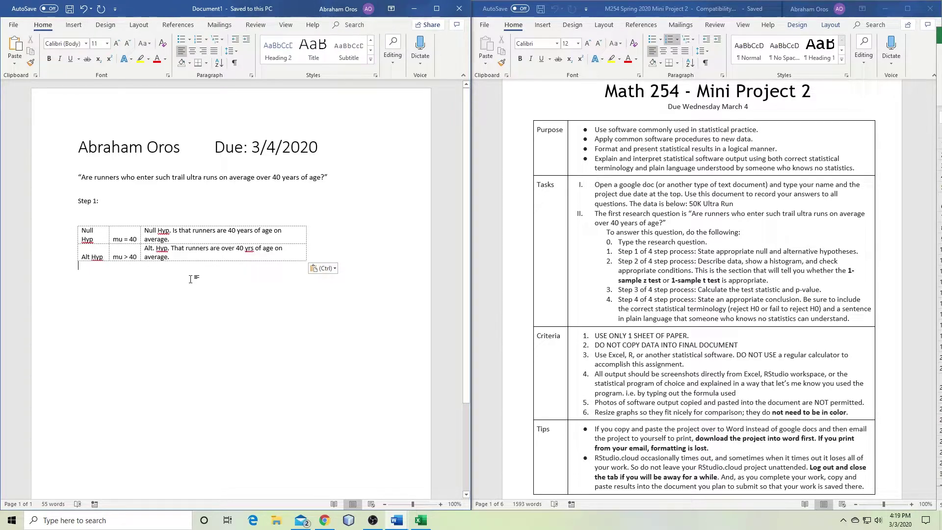
{"action": "key", "text": "Escape"}
{"action": "left_click_drag", "start_coordinate": [95, 233], "coordinate": [93, 240]}
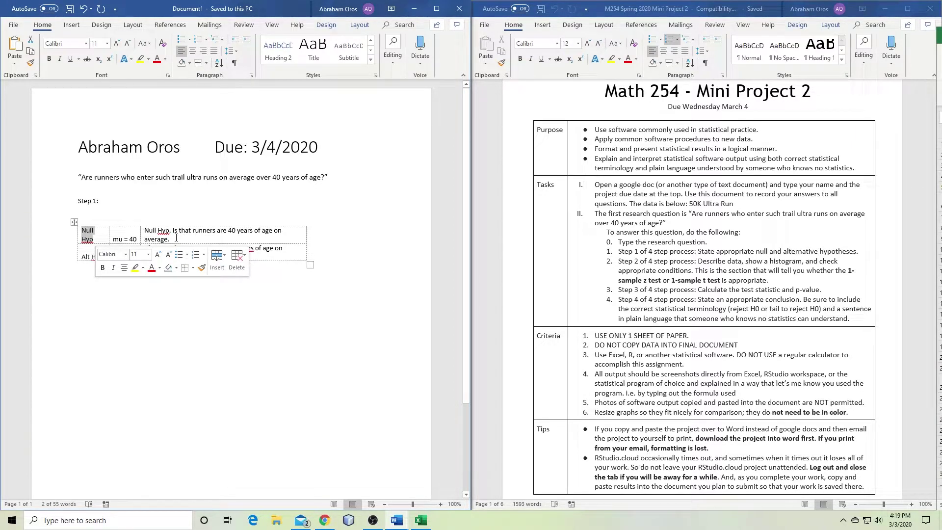
{"action": "key", "text": "alt+equal"}
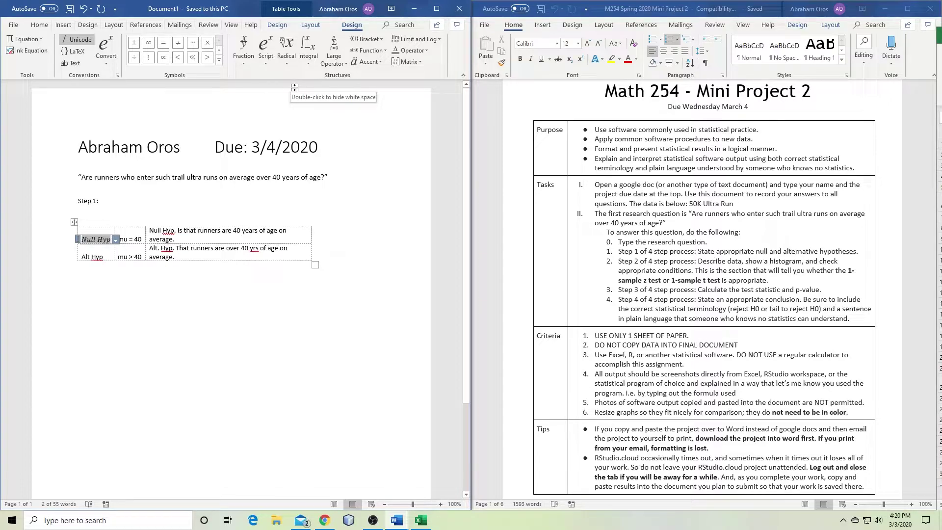
Write the null hypothesis label as the equation H₀: with a subscript 0
{"action": "left_click", "coordinate": [271, 61]}
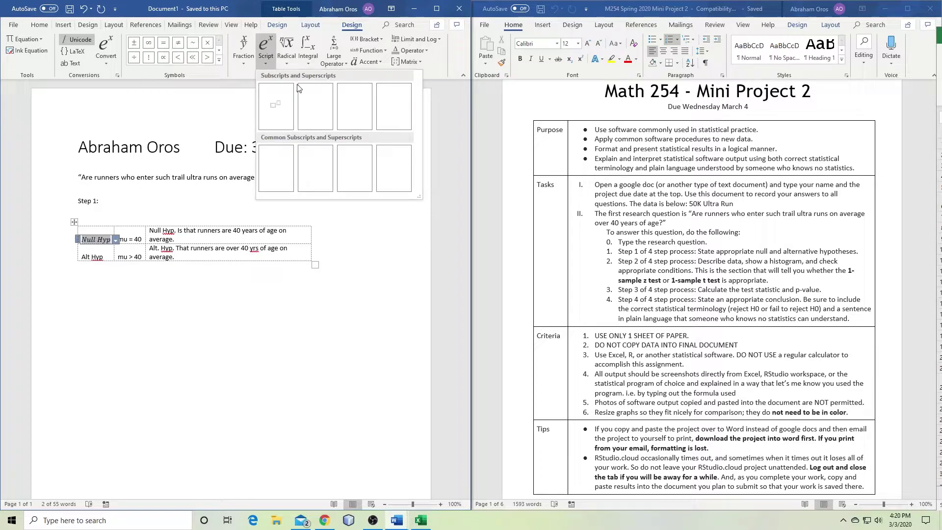
{"action": "left_click", "coordinate": [324, 107]}
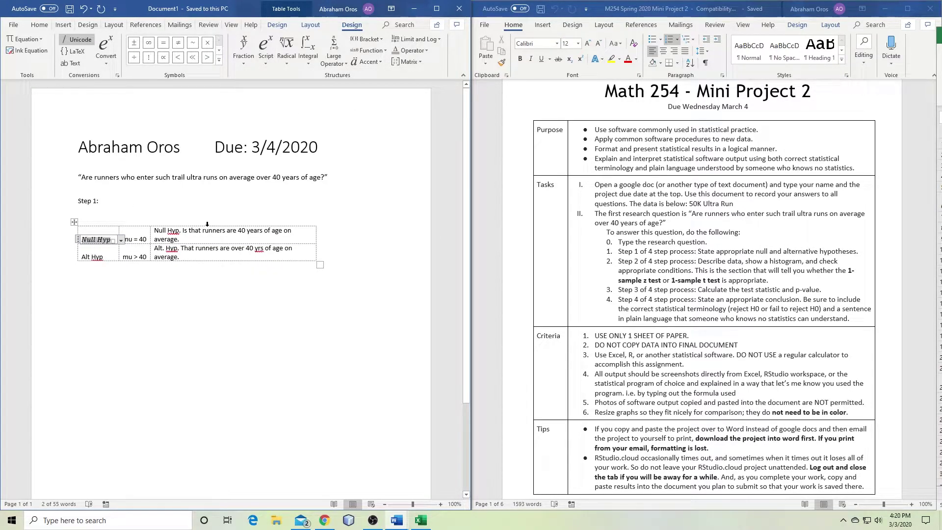
{"action": "type", "text": "H"}
{"action": "key", "text": "Right"}
{"action": "type", "text": "0"}
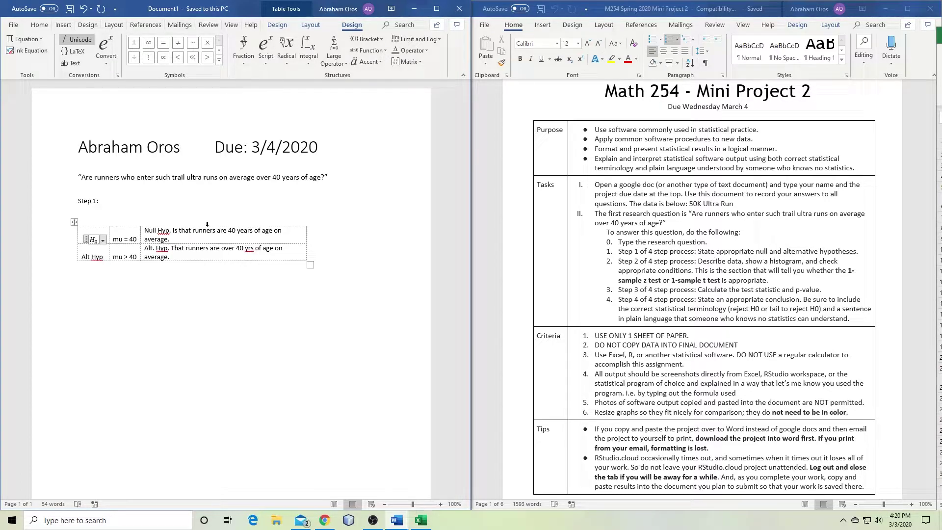
{"action": "key", "text": "Right"}
{"action": "type", "text": ":"}
Select the Alt Hyp label and convert it into an equation
{"action": "key", "text": "Down"}
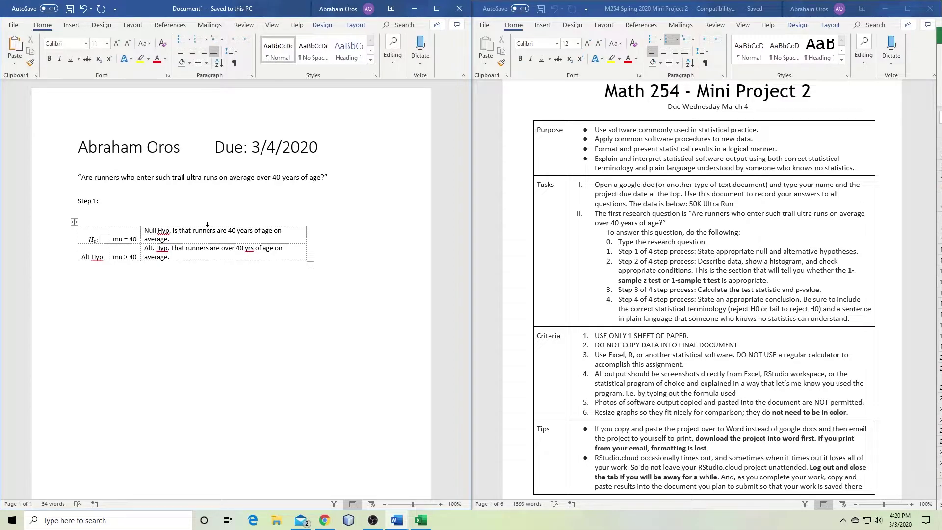
{"action": "key", "text": "Left"}
{"action": "key", "text": "Left"}
{"action": "key", "text": "Left"}
{"action": "key", "text": "shift+Right"}
{"action": "key", "text": "shift+Right"}
{"action": "key", "text": "shift+Right"}
{"action": "key", "text": "shift+Right"}
{"action": "key", "text": "shift+Right"}
{"action": "key", "text": "shift+Right"}
{"action": "key", "text": "shift+Right"}
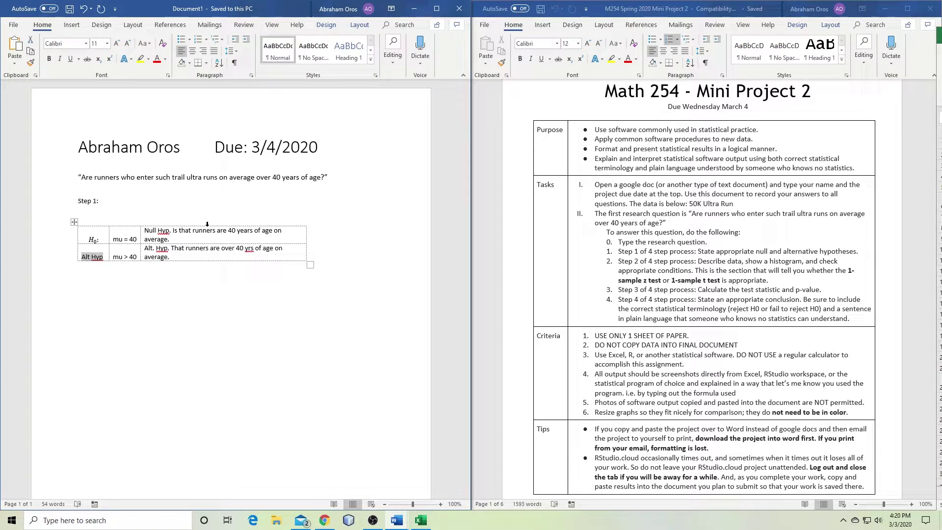
{"action": "key", "text": "alt+equal"}
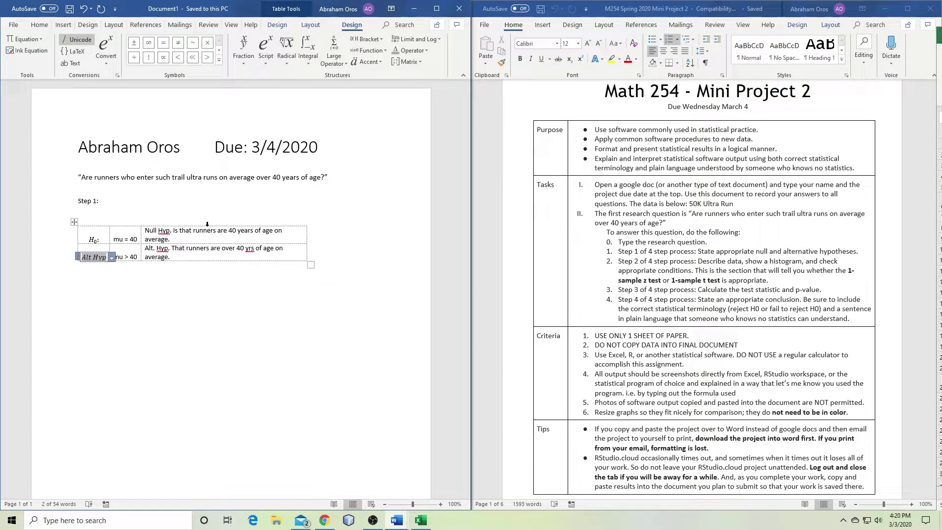
{"action": "type", "text": "H"}
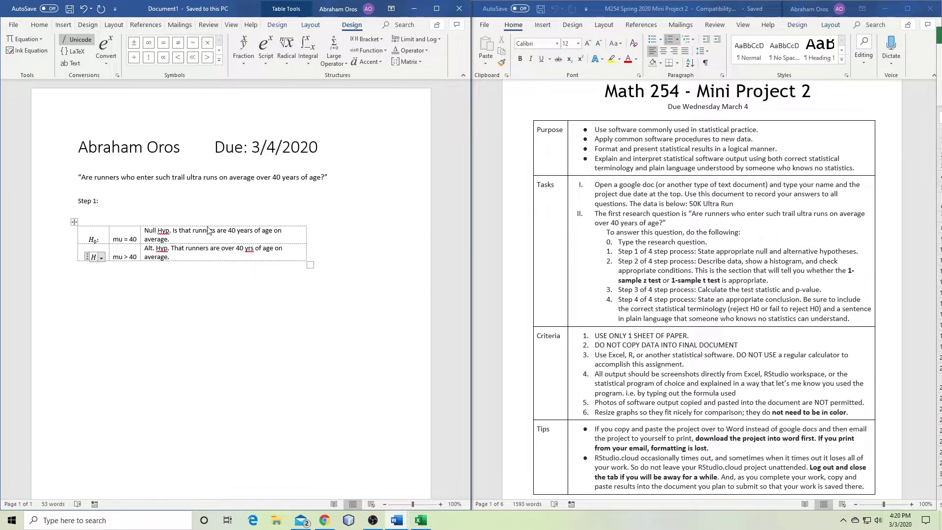
{"action": "key", "text": "BackSpace"}
Write the alternative hypothesis label as H with a subscript a
{"action": "left_click", "coordinate": [264, 52]}
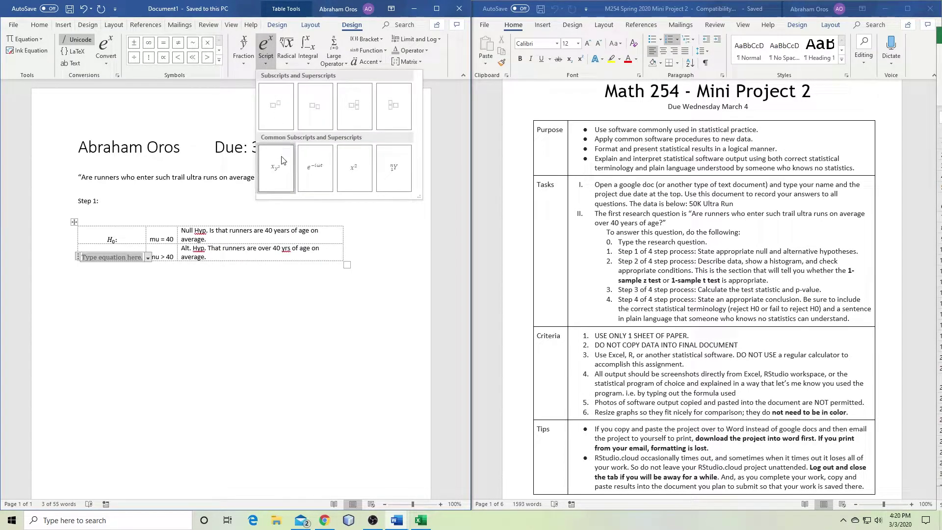
{"action": "left_click", "coordinate": [315, 105]}
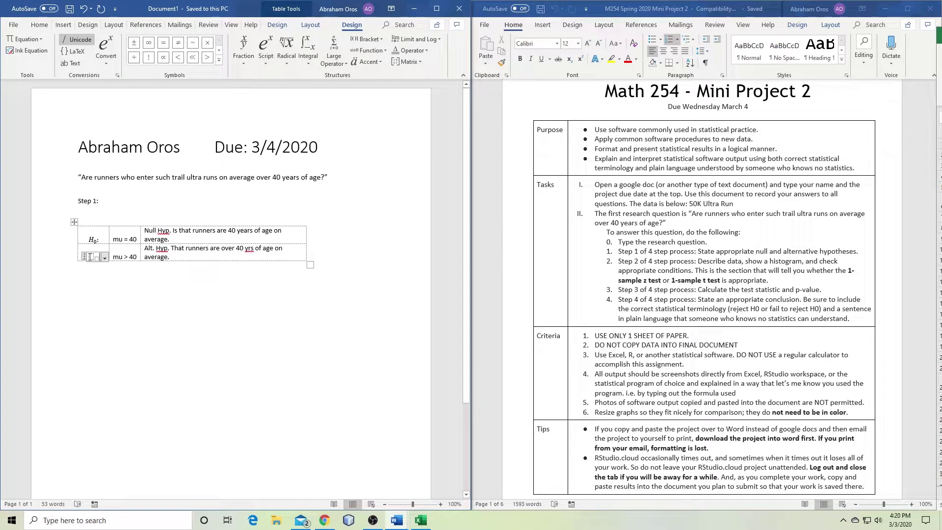
{"action": "type", "text": "H"}
{"action": "key", "text": "Right"}
{"action": "type", "text": "a"}
{"action": "left_click", "coordinate": [137, 259]}
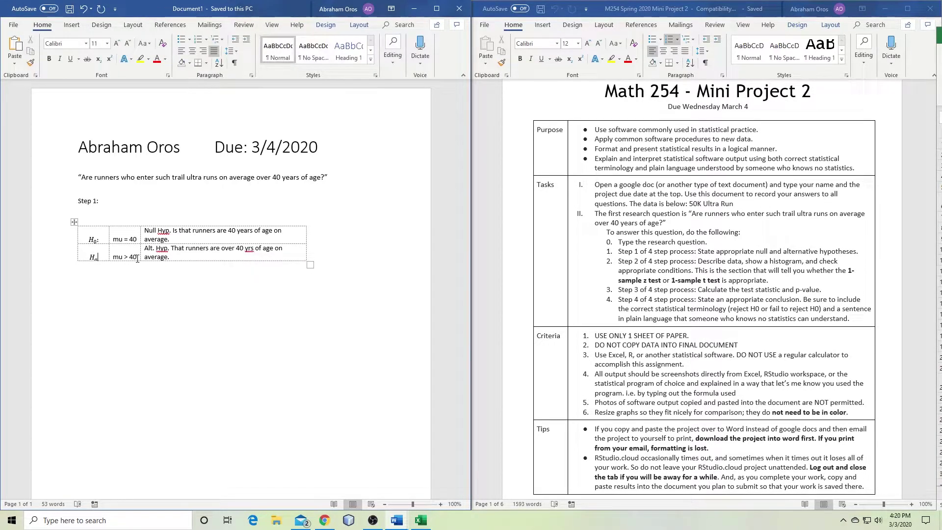
{"action": "key", "text": "Left"}
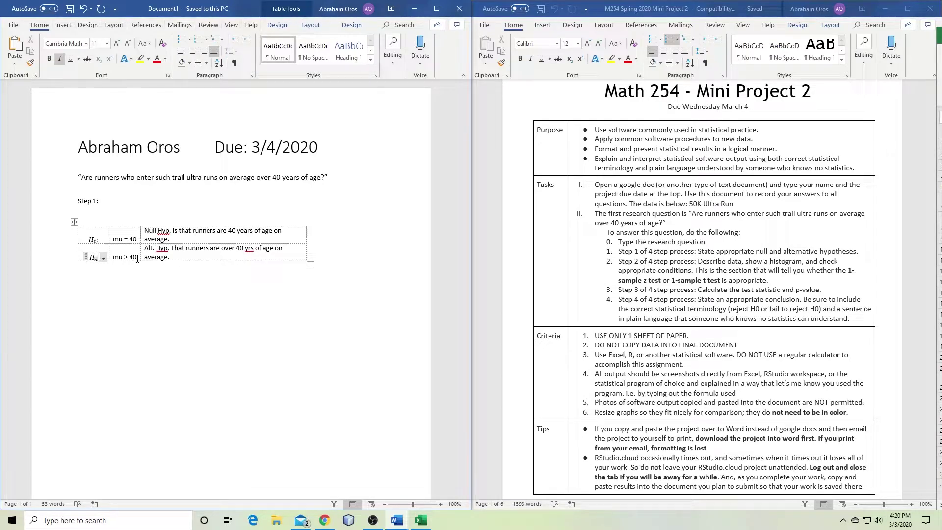
{"action": "key", "text": "Right"}
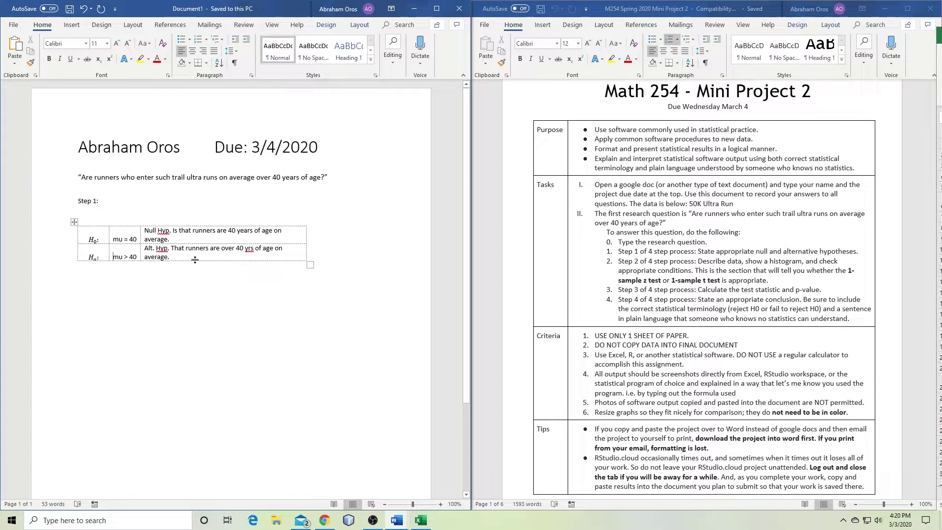
Try the table's shortcut options and border painting, then cancel without changes
{"action": "left_click", "coordinate": [74, 222]}
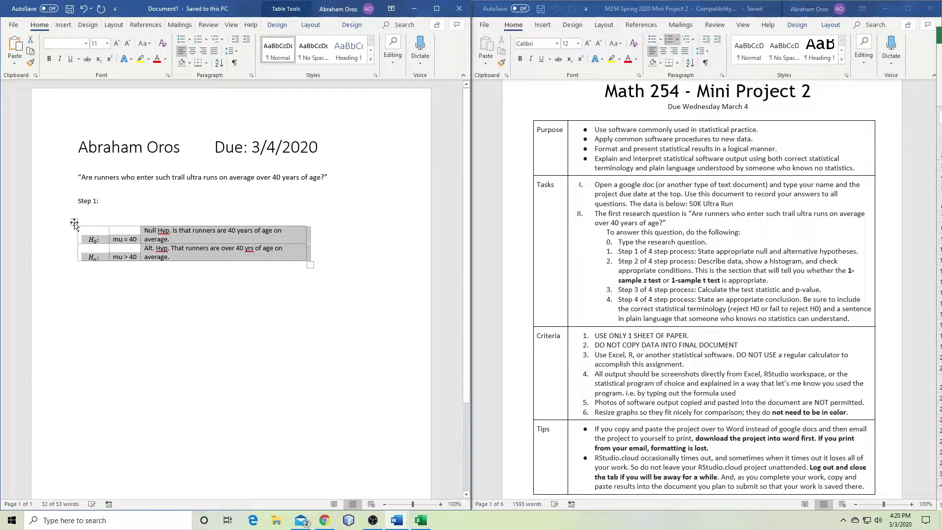
{"action": "right_click", "coordinate": [74, 223]}
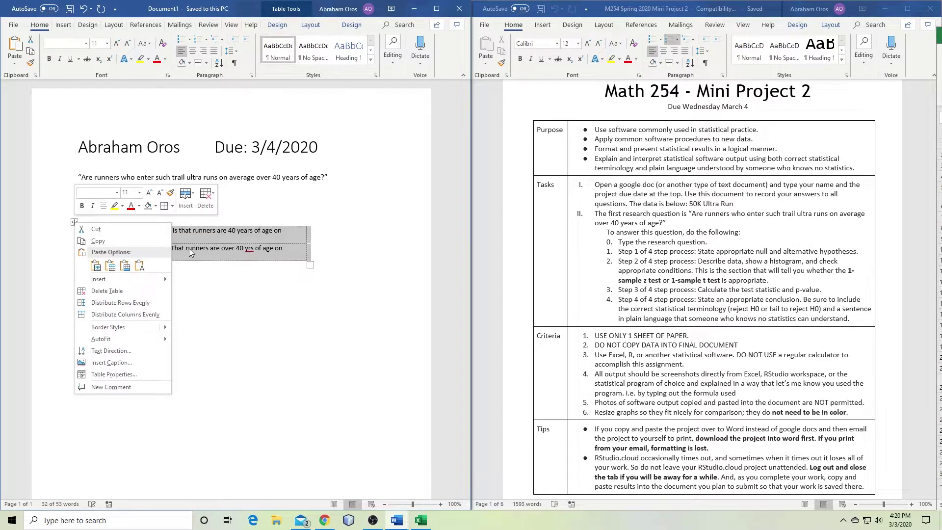
{"action": "key", "text": "Escape"}
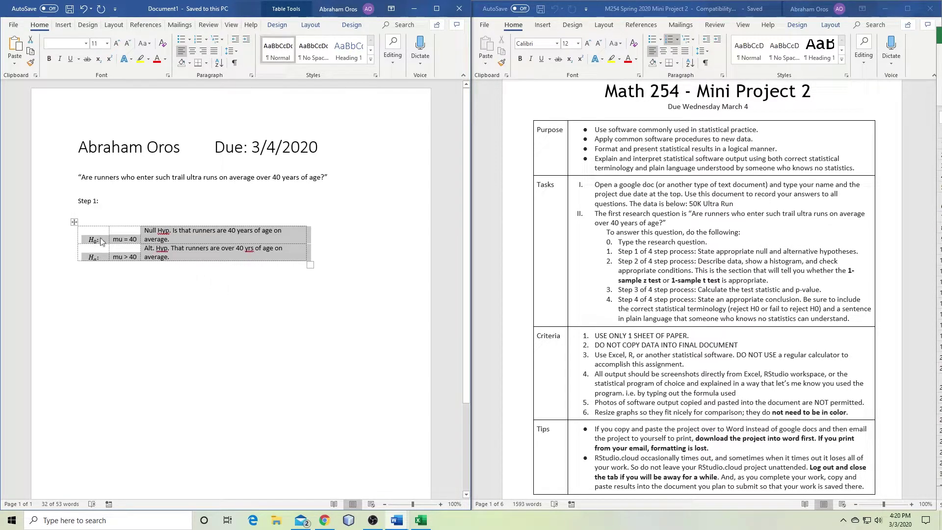
{"action": "right_click", "coordinate": [75, 224]}
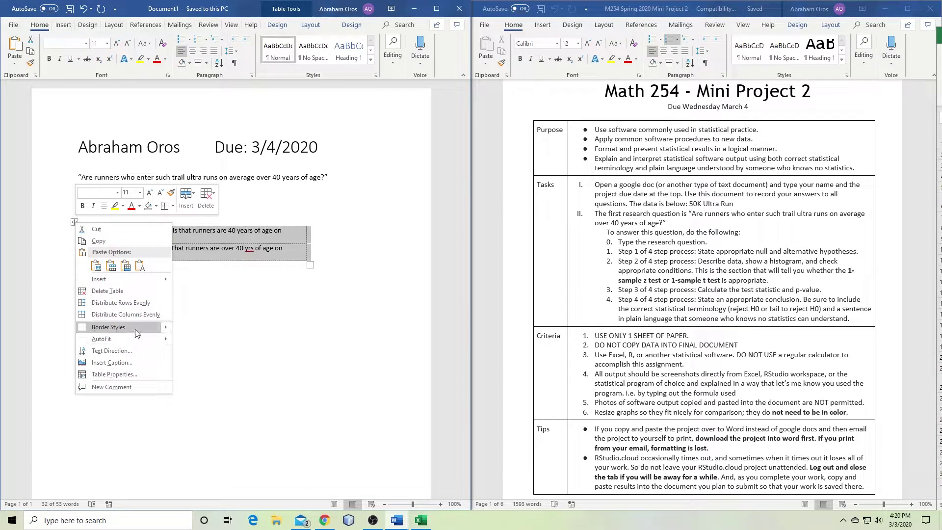
{"action": "mouse_move", "coordinate": [164, 329]}
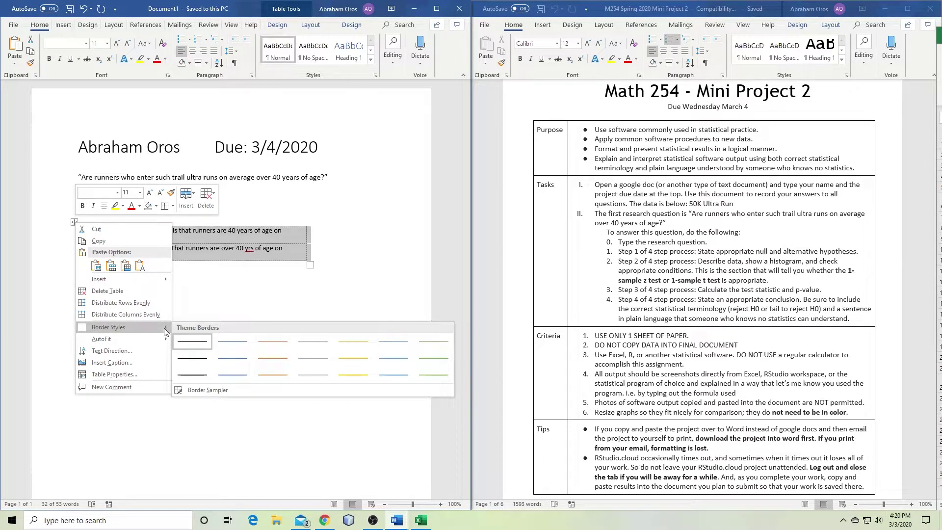
{"action": "left_click", "coordinate": [103, 327]}
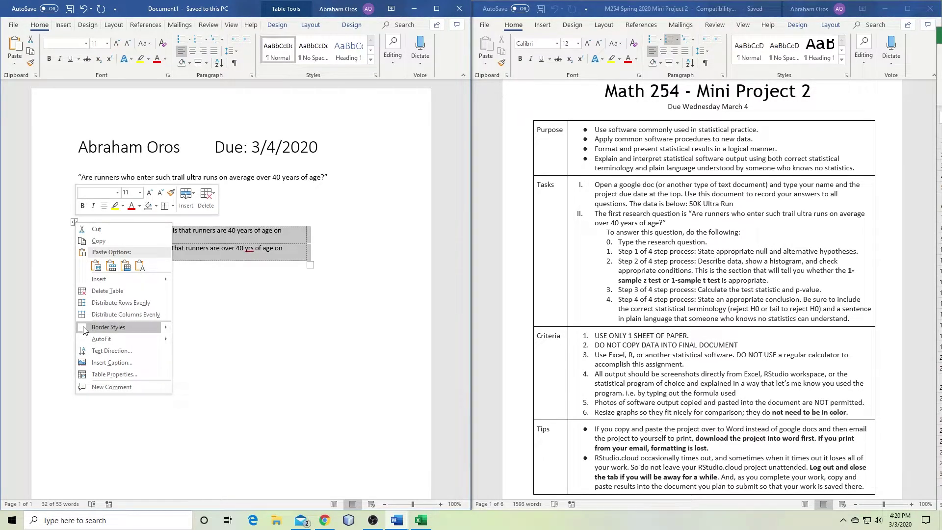
{"action": "key", "text": "Escape"}
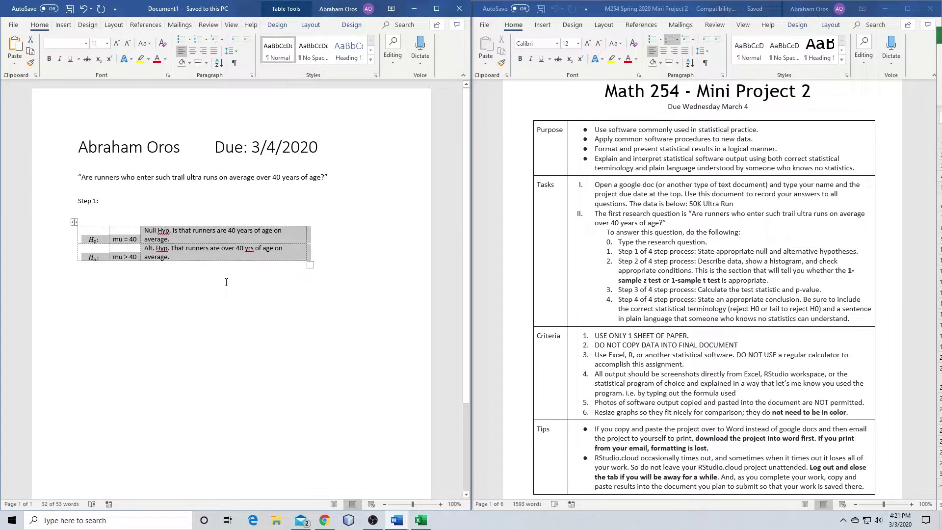
{"action": "left_click", "coordinate": [122, 239]}
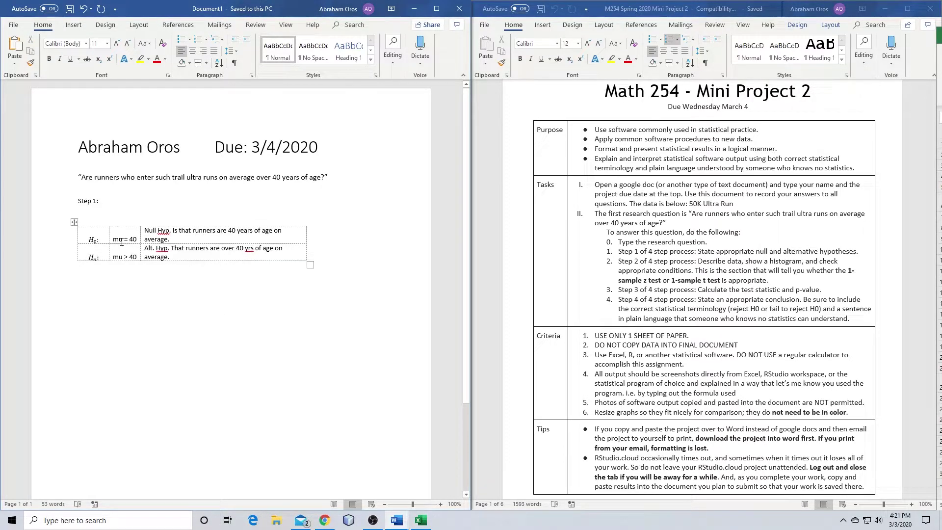
Replace the spelled-out mu with the Greek μ so the null reads μ = 40
{"action": "key", "text": "BackSpace"}
{"action": "key", "text": "BackSpace"}
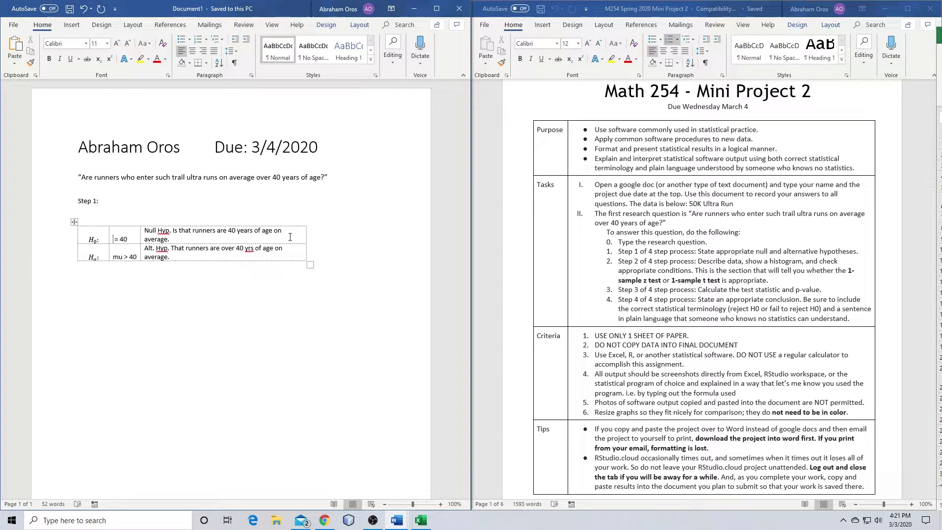
{"action": "key", "text": "alt+equal"}
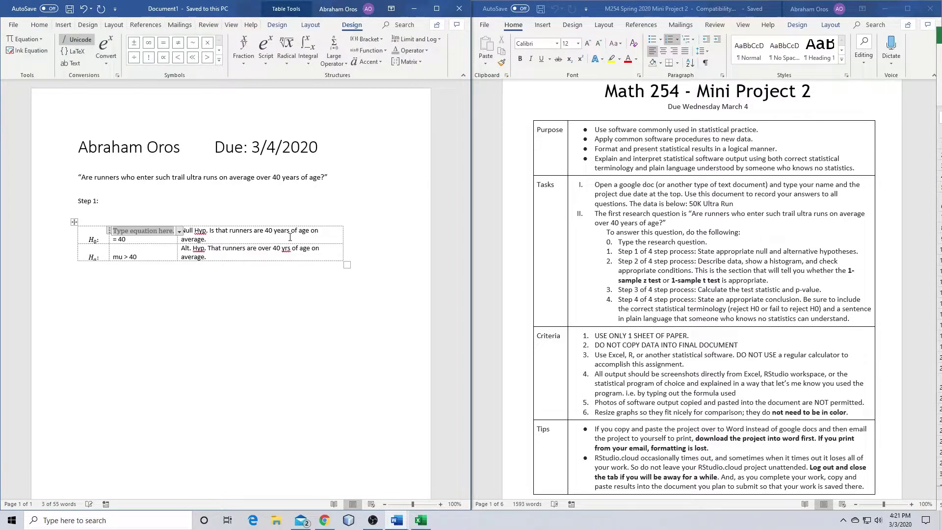
{"action": "left_click", "coordinate": [220, 50]}
{"action": "left_click", "coordinate": [220, 50]}
{"action": "left_click", "coordinate": [220, 51]}
{"action": "left_click", "coordinate": [220, 50]}
{"action": "left_click", "coordinate": [220, 50]}
{"action": "left_click", "coordinate": [149, 43]}
Replace mu with the Greek μ so the alternative hypothesis reads μ > 40
{"action": "key", "text": "Down"}
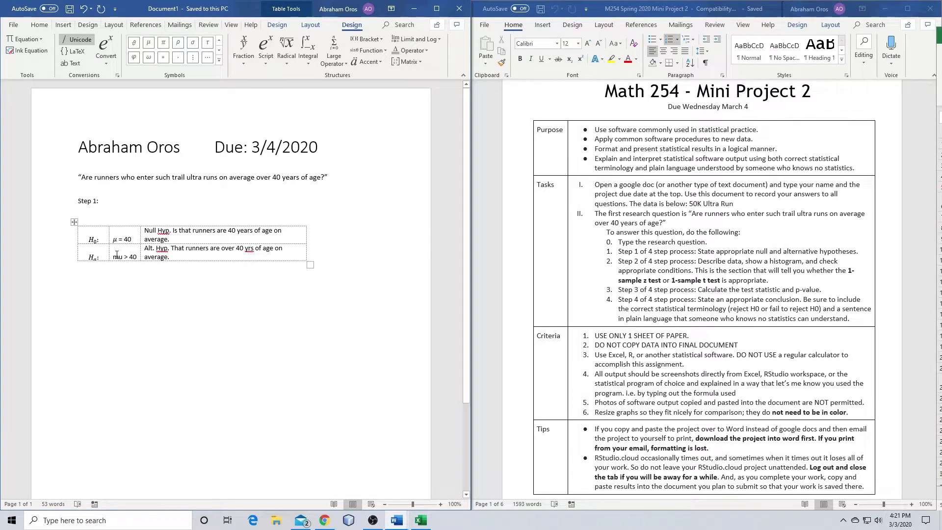
{"action": "key", "text": "BackSpace"}
{"action": "key", "text": "BackSpace"}
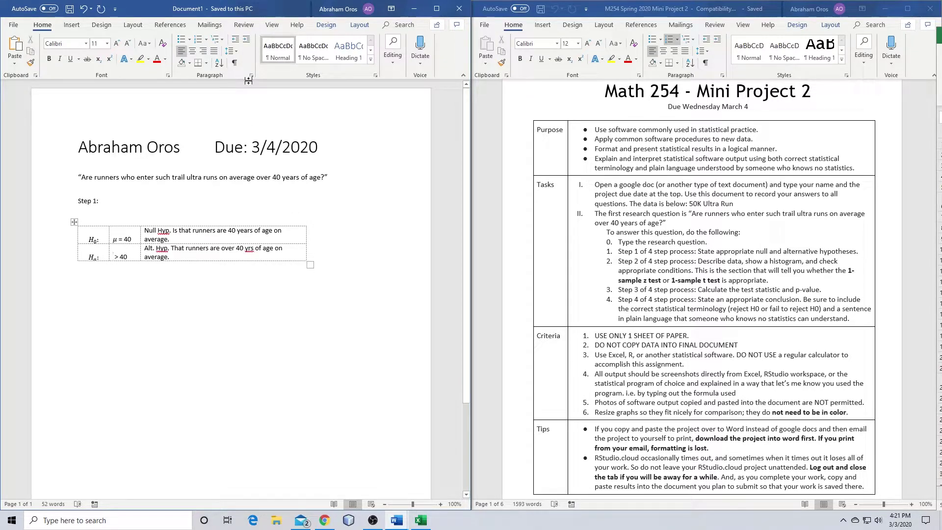
{"action": "key", "text": "alt+equal"}
{"action": "left_click", "coordinate": [221, 51]}
{"action": "left_click", "coordinate": [222, 51]}
{"action": "left_click", "coordinate": [222, 51]}
{"action": "left_click", "coordinate": [221, 51]}
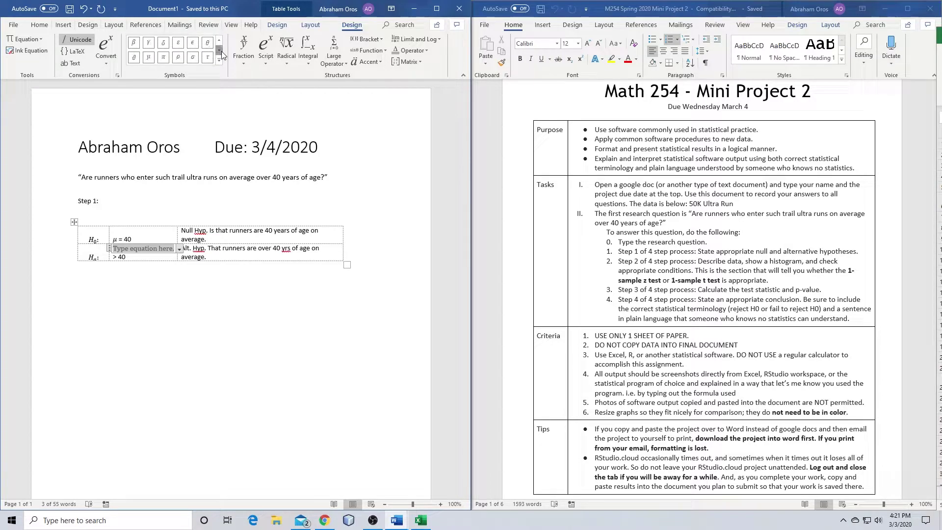
{"action": "left_click", "coordinate": [148, 57]}
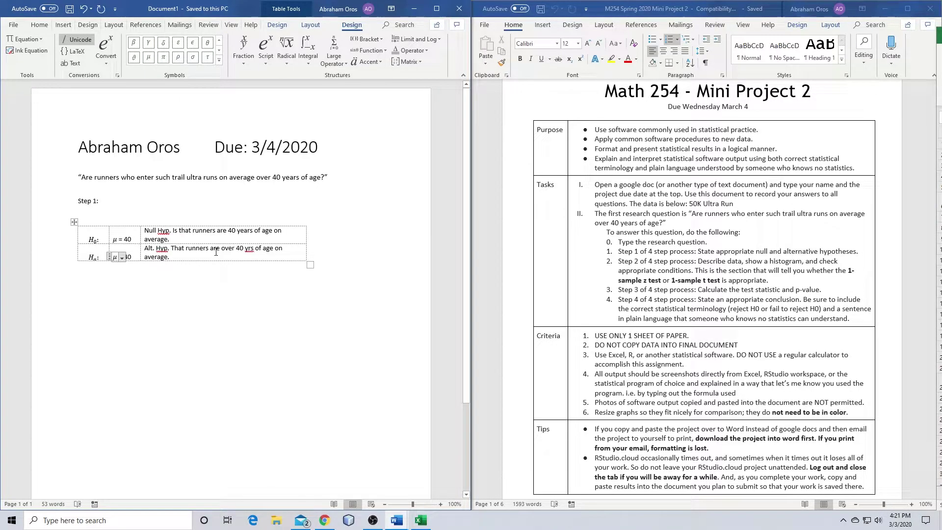
{"action": "left_click", "coordinate": [208, 268]}
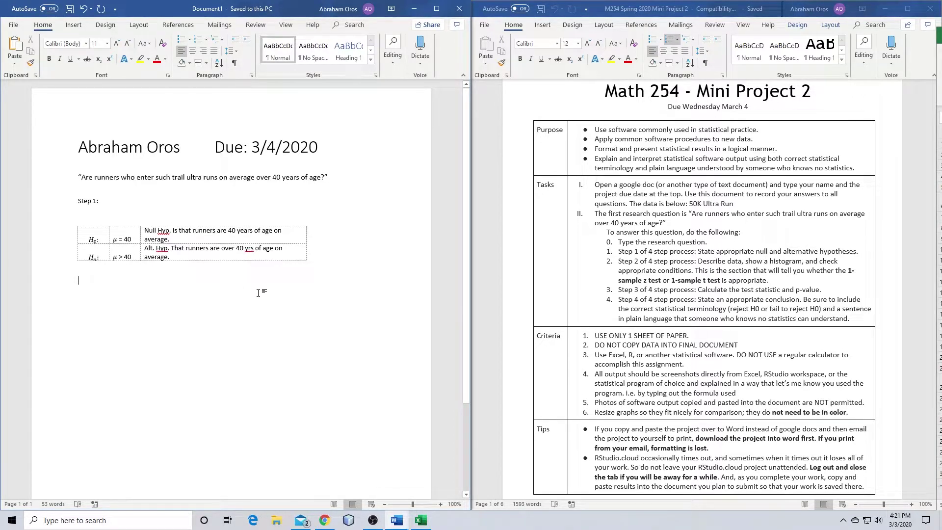
{"action": "left_click", "coordinate": [198, 212]}
Remove the blank line and make Step 1: and a new Step 2: Heading 1 headings
{"action": "key", "text": "BackSpace"}
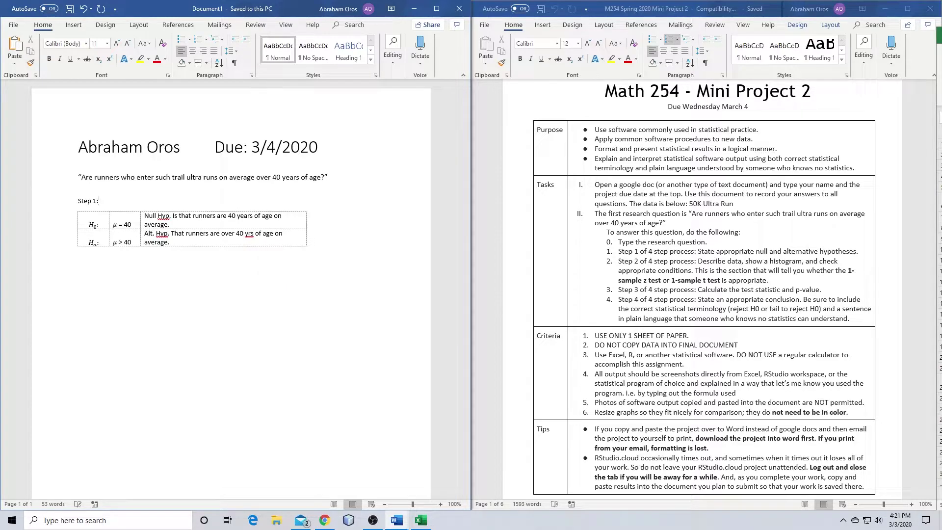
{"action": "left_click", "coordinate": [348, 49]}
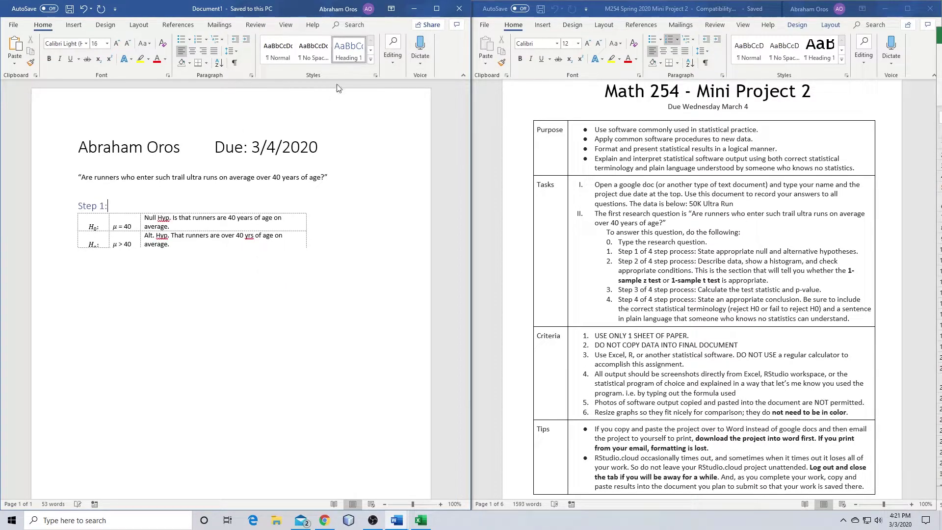
{"action": "left_click", "coordinate": [112, 265]}
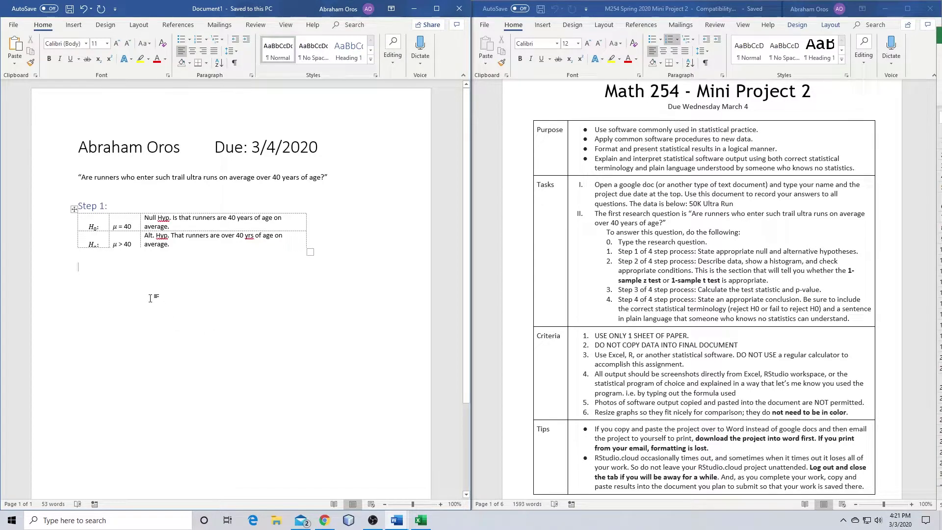
{"action": "type", "text": "Step "}
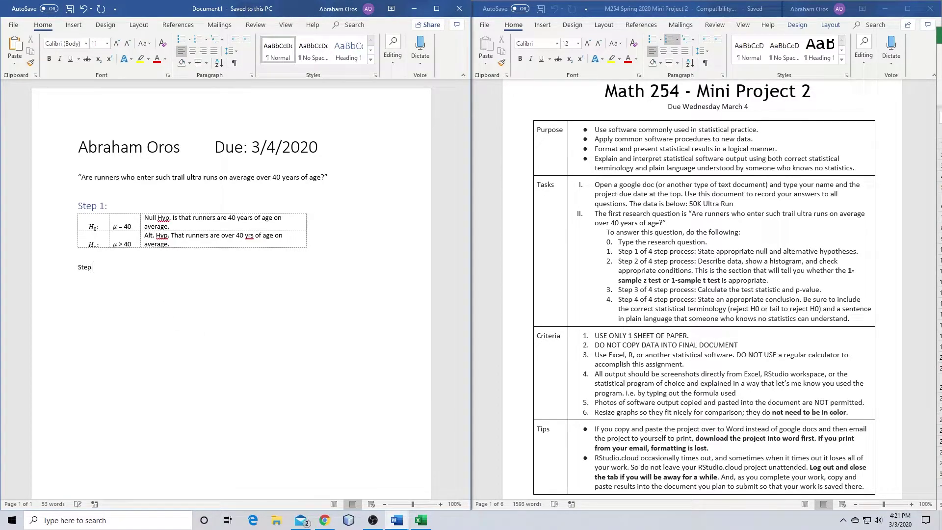
{"action": "type", "text": "2:"}
{"action": "left_click", "coordinate": [356, 56]}
{"action": "key", "text": "Return"}
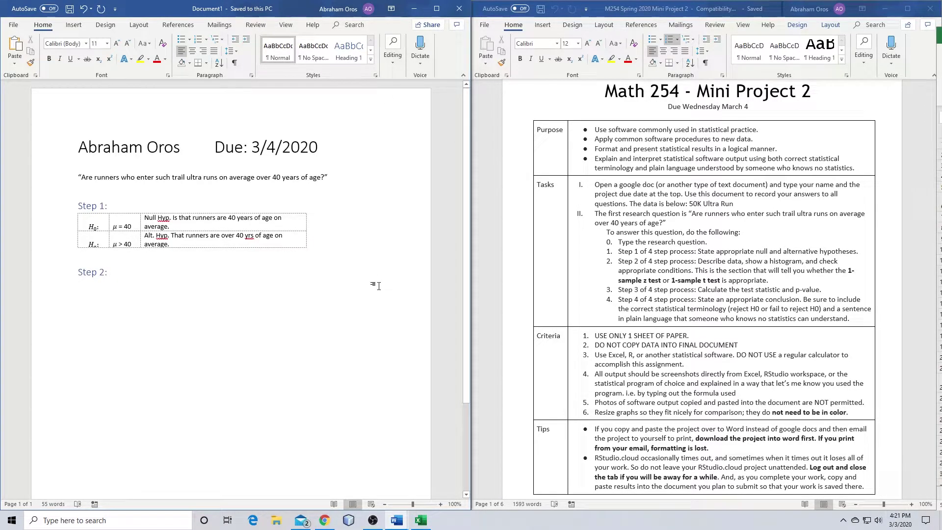
Centre the hypothesis table's text and maximize the Word window
{"action": "left_click_drag", "start_coordinate": [172, 243], "coordinate": [91, 216]}
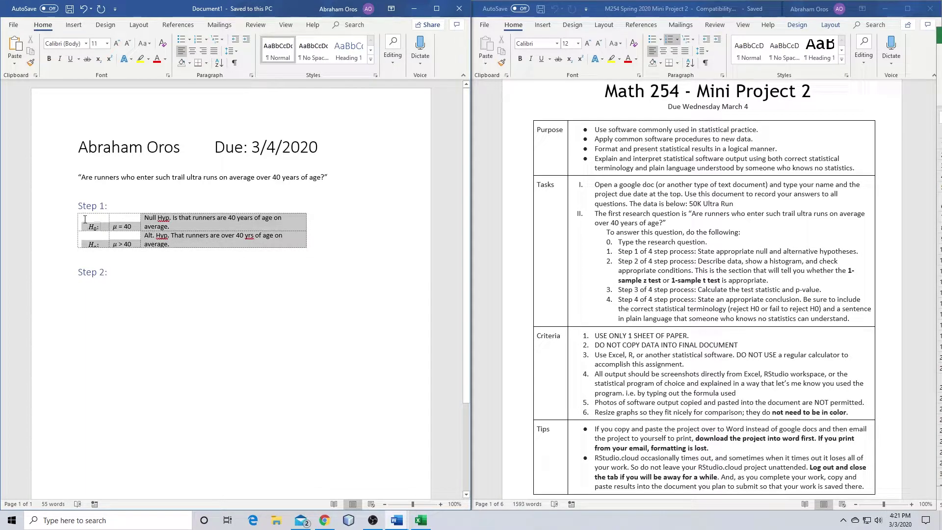
{"action": "left_click", "coordinate": [192, 51]}
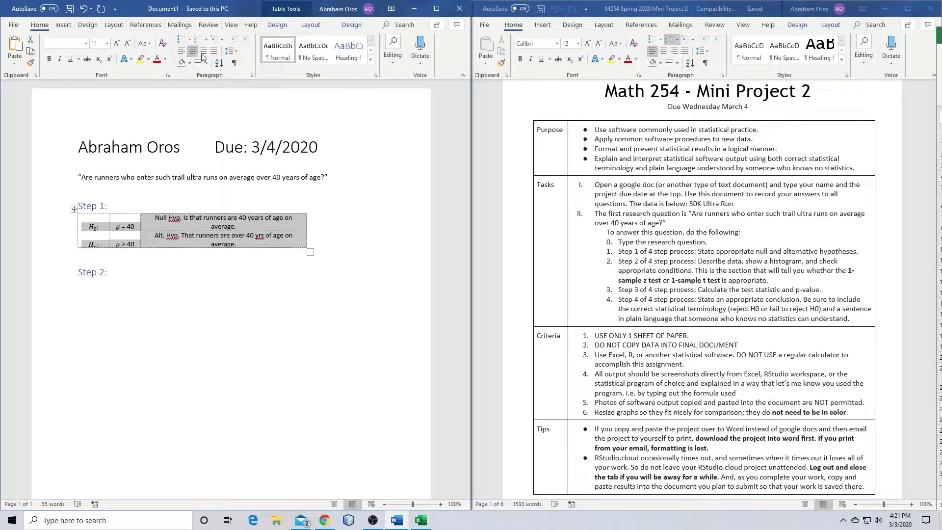
{"action": "left_click", "coordinate": [236, 51]}
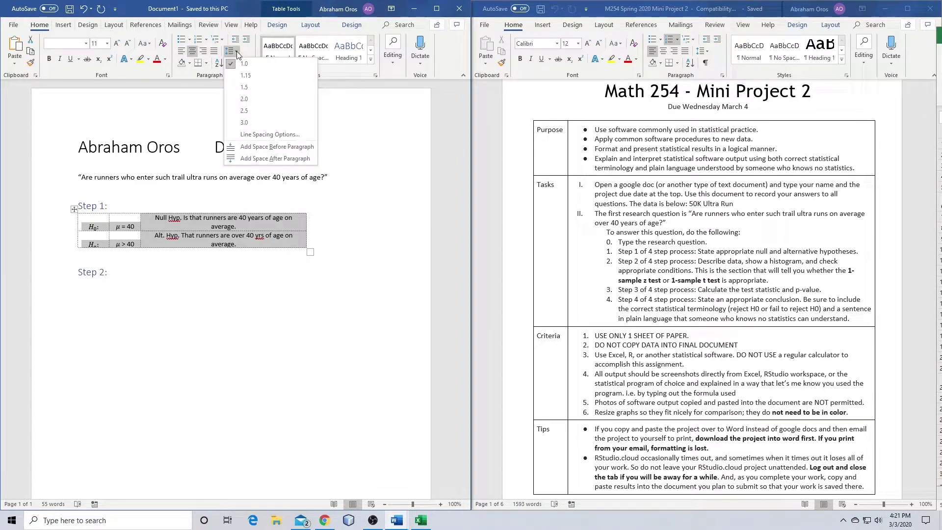
{"action": "left_click", "coordinate": [237, 52]}
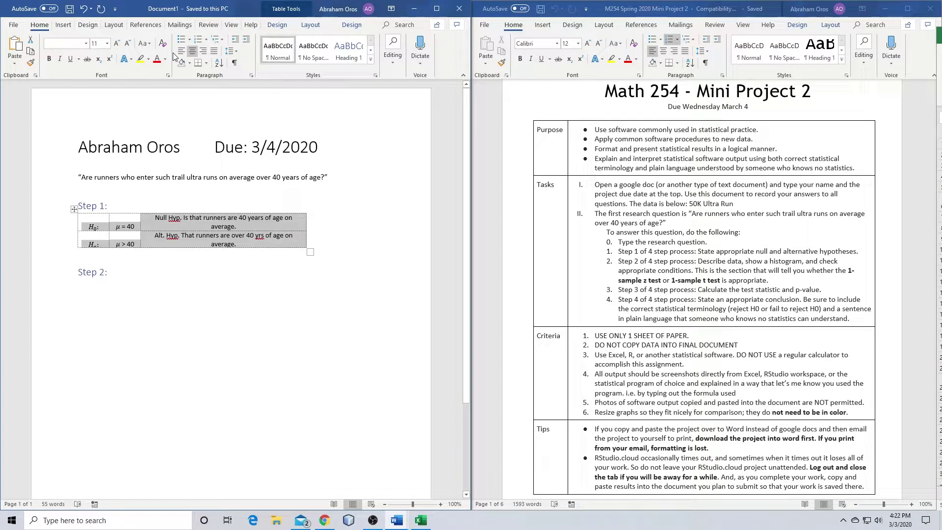
{"action": "left_click", "coordinate": [436, 8]}
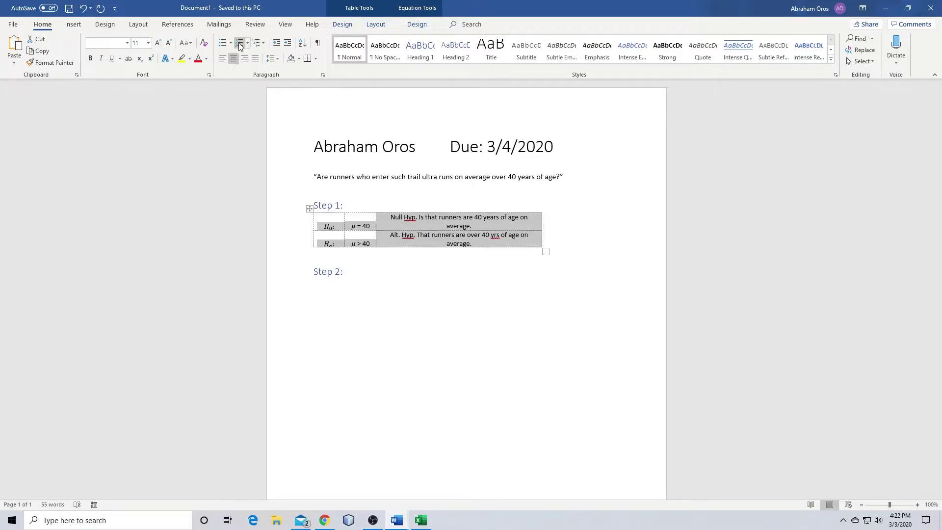
Review the Paragraph settings and close them without changes
{"action": "left_click", "coordinate": [322, 76]}
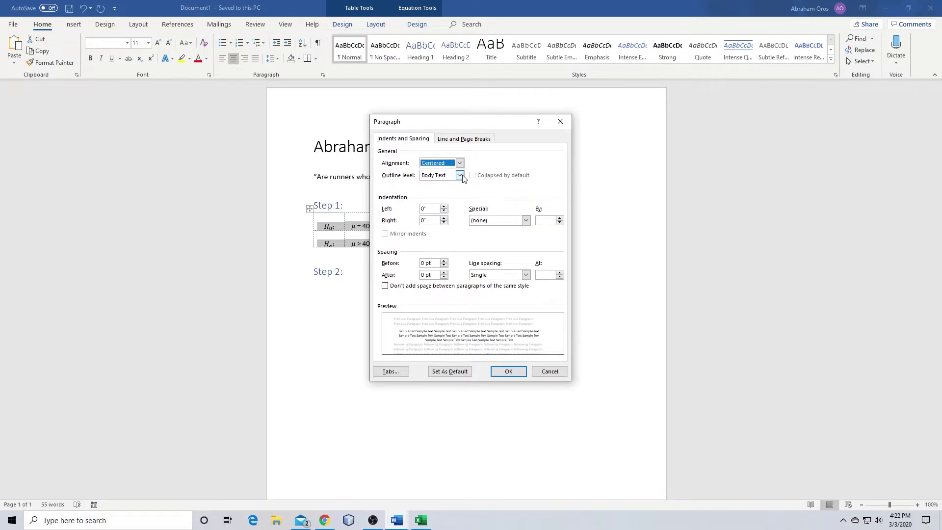
{"action": "left_click", "coordinate": [462, 140]}
{"action": "left_click", "coordinate": [392, 139]}
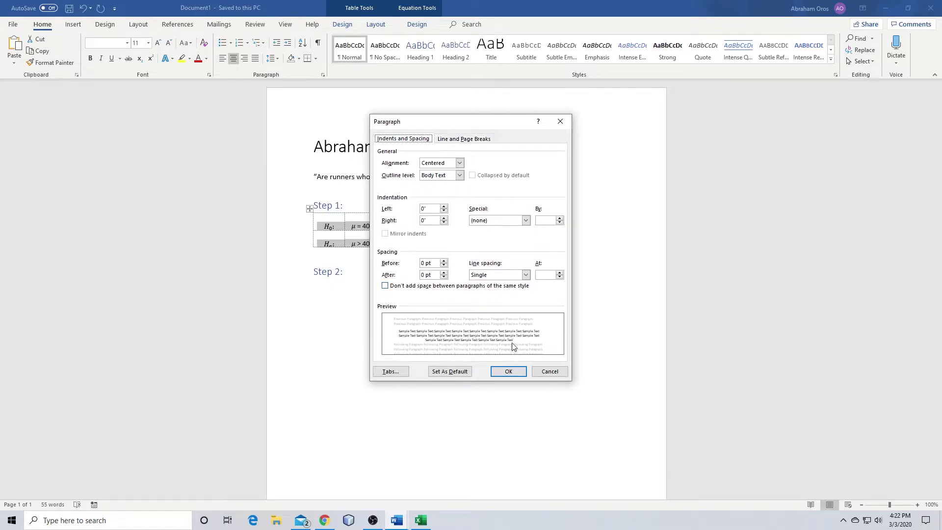
{"action": "left_click", "coordinate": [548, 372]}
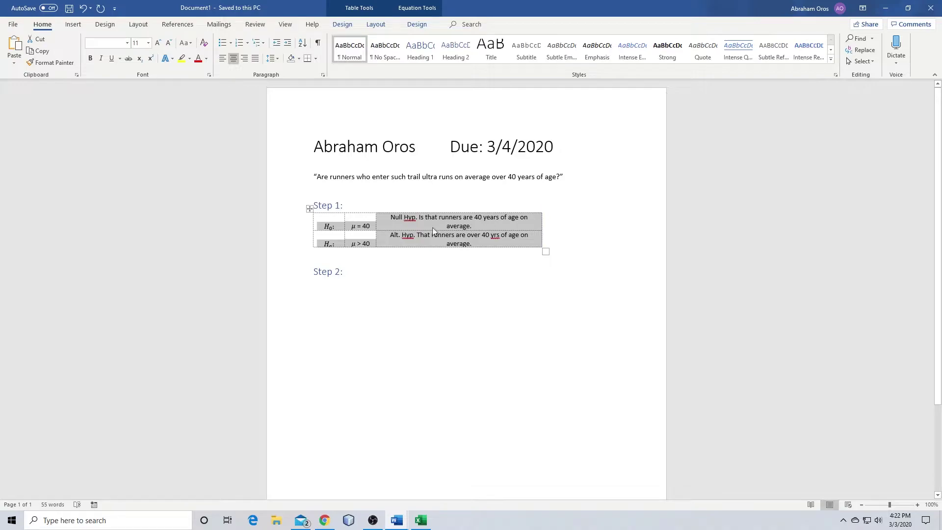
Give the hypothesis table cells Center vertical alignment, then add a line after Step 2:
{"action": "right_click", "coordinate": [309, 209]}
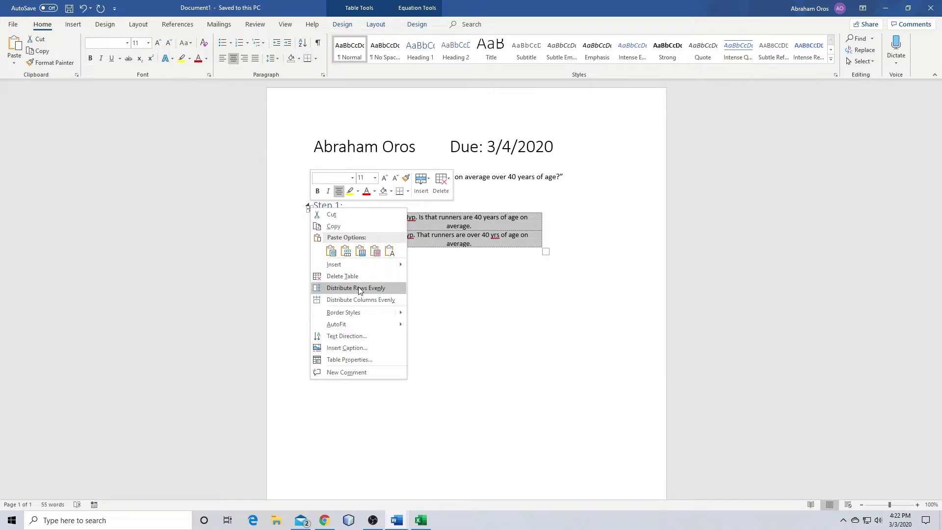
{"action": "left_click", "coordinate": [366, 359]}
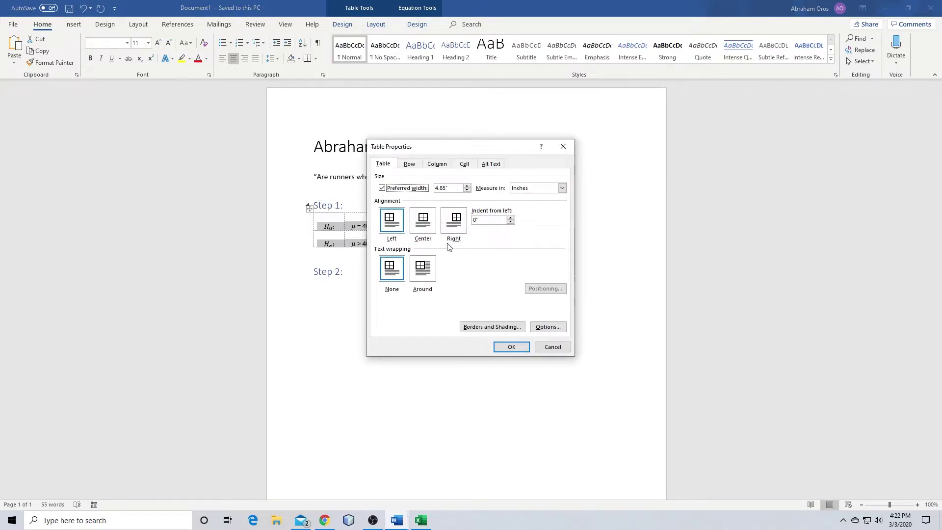
{"action": "left_click", "coordinate": [409, 166]}
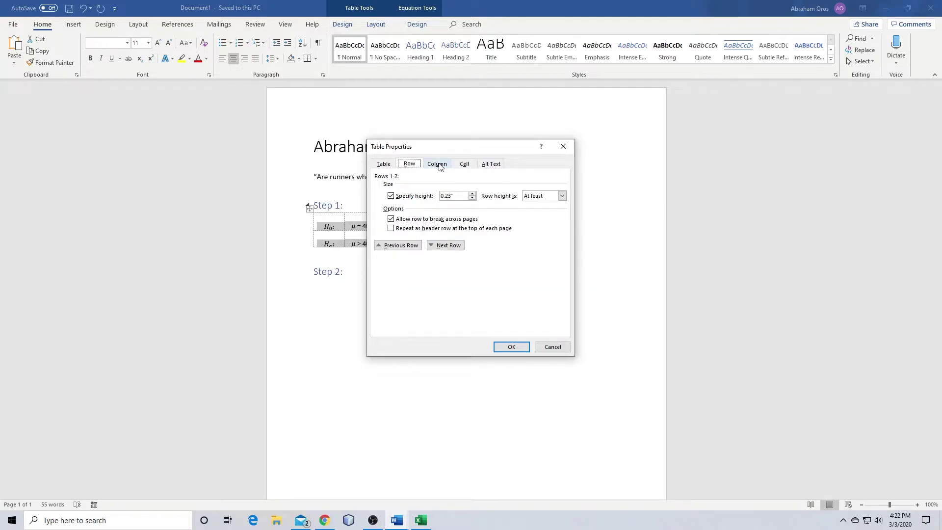
{"action": "left_click", "coordinate": [439, 167]}
{"action": "left_click", "coordinate": [472, 167]}
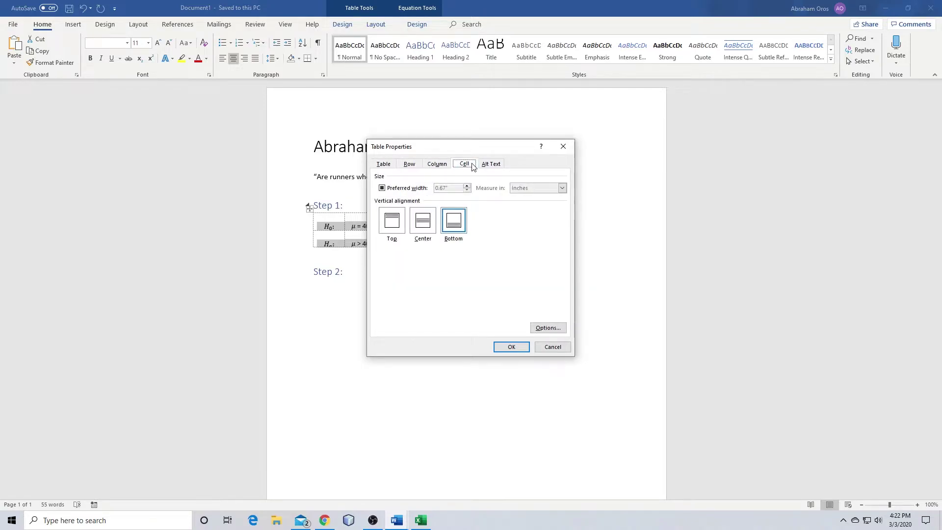
{"action": "left_click", "coordinate": [425, 223]}
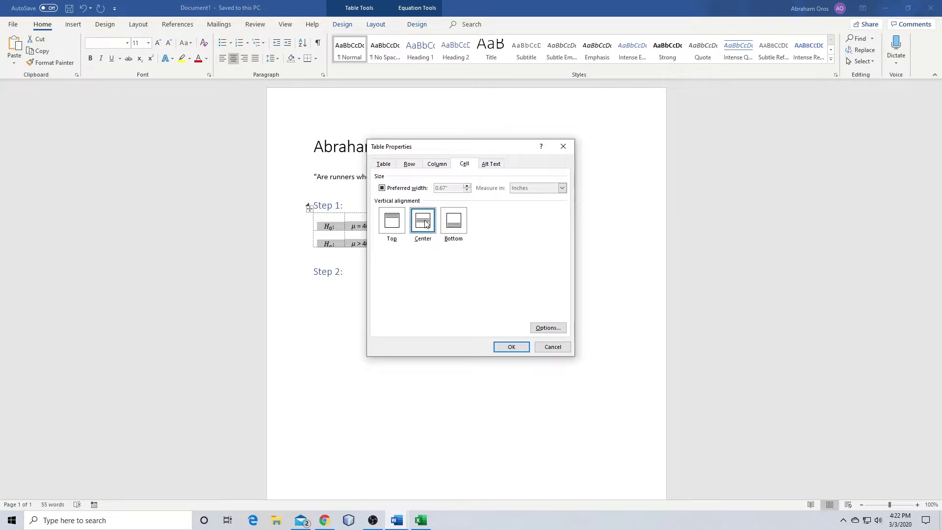
{"action": "left_click", "coordinate": [512, 347]}
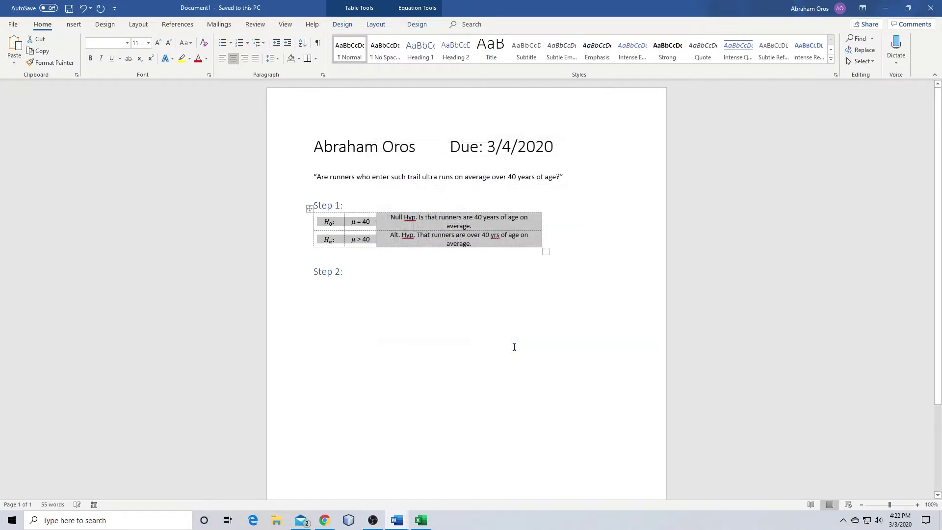
{"action": "left_click", "coordinate": [399, 258]}
{"action": "left_click", "coordinate": [399, 270]}
{"action": "key", "text": "Return"}
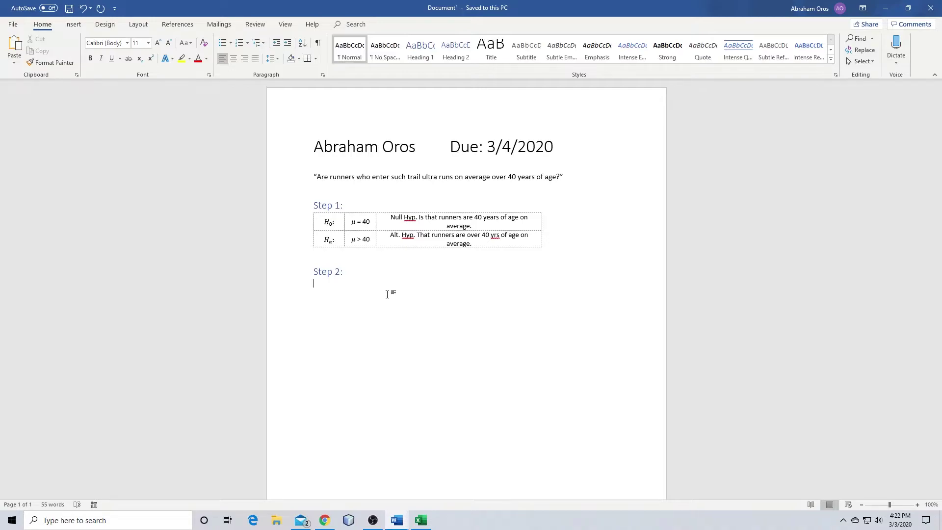
Type 'Descriptions' under Step 2: and bring the Excel race-data workbook on screen
{"action": "type", "text": "escriptions"}
{"action": "key", "text": "Return"}
{"action": "key", "text": "alt+Tab"}
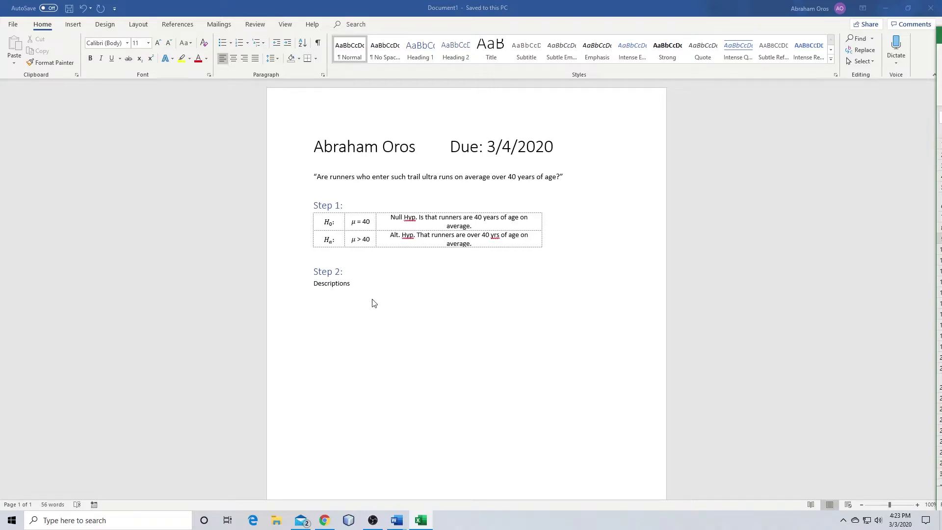
{"action": "left_click", "coordinate": [359, 297]}
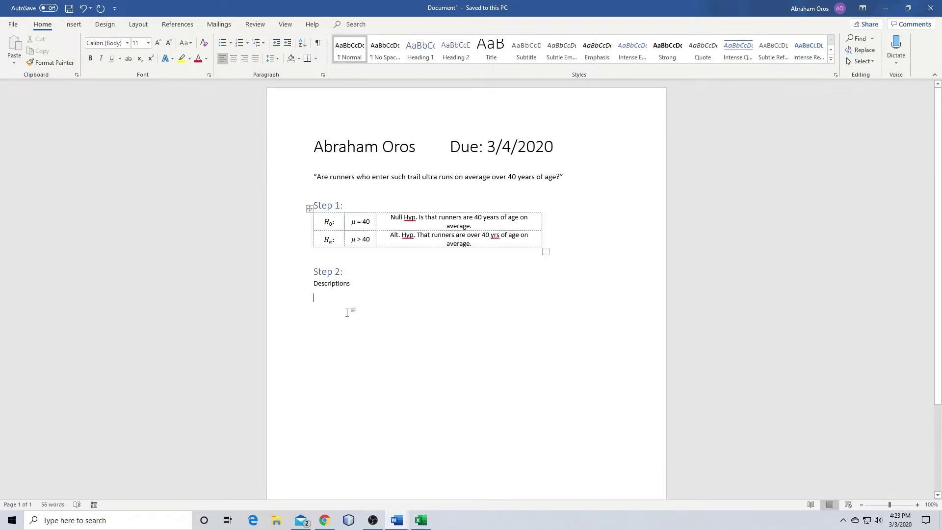
{"action": "key", "text": "alt+Tab"}
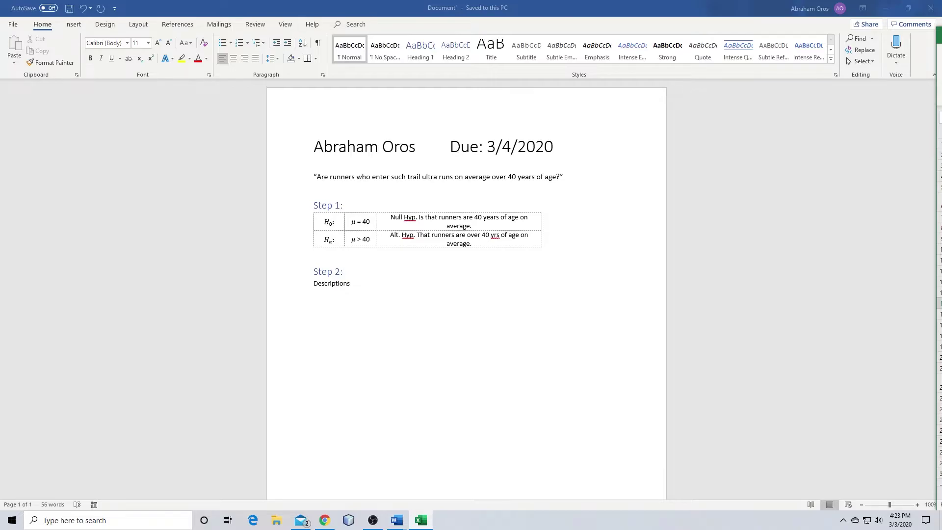
{"action": "left_click_drag", "start_coordinate": [941, 33], "coordinate": [614, 65]}
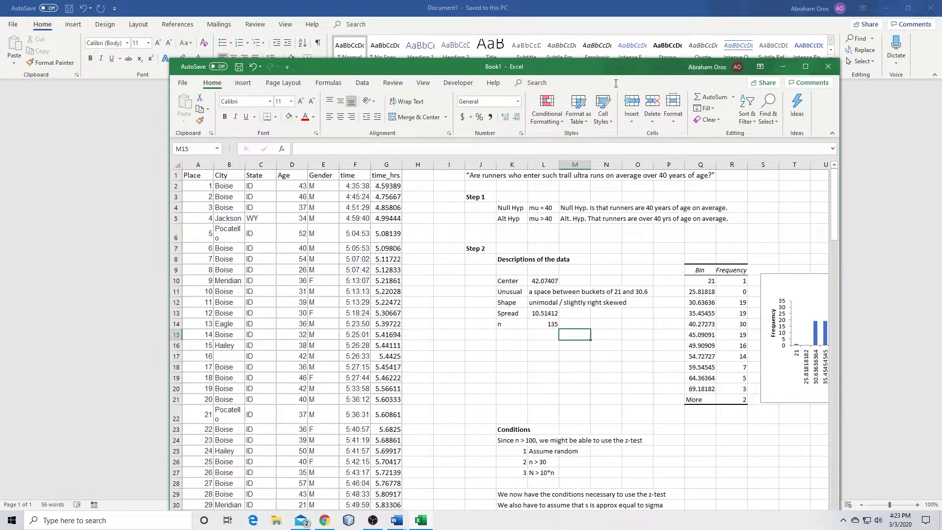
Reposition Excel and capture the descriptions table and histogram to the clipboard with Greenshot
{"action": "left_click", "coordinate": [627, 337]}
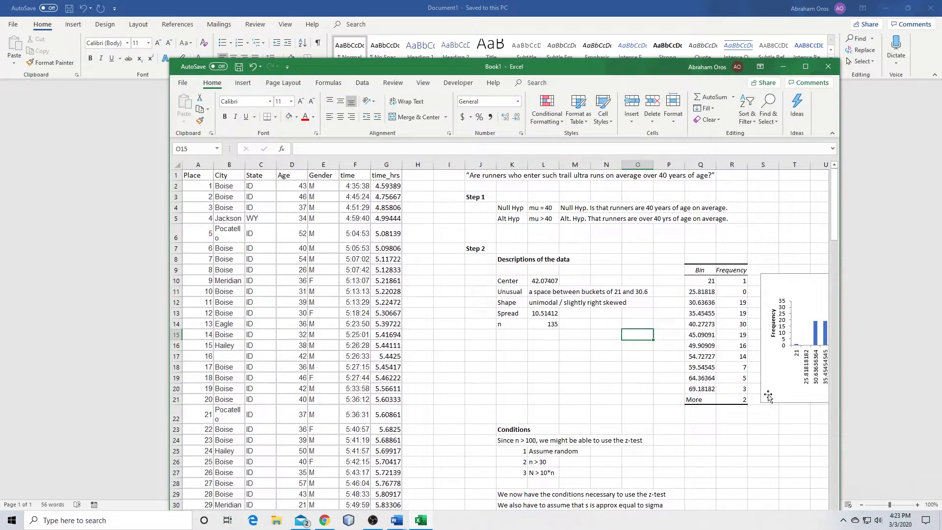
{"action": "left_click_drag", "start_coordinate": [656, 65], "coordinate": [594, 24]}
{"action": "left_click_drag", "start_coordinate": [671, 486], "coordinate": [733, 485]}
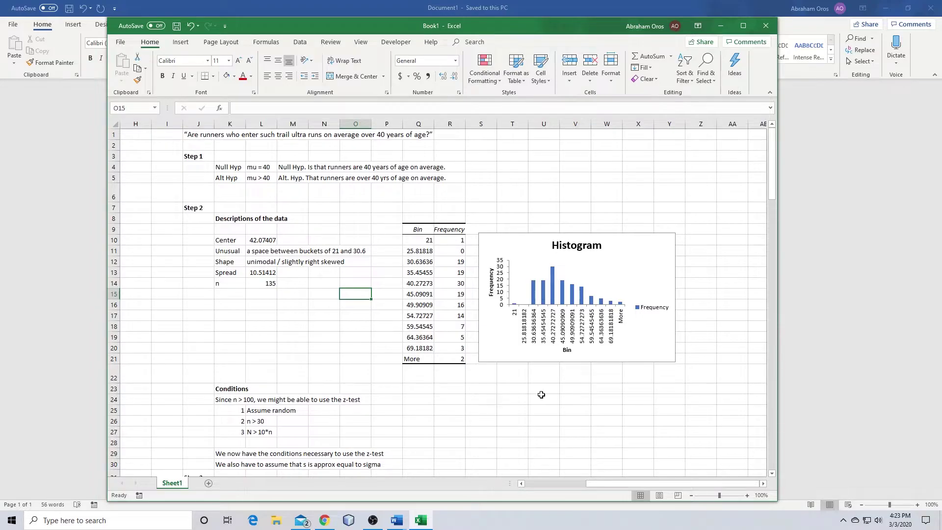
{"action": "left_click", "coordinate": [519, 401]}
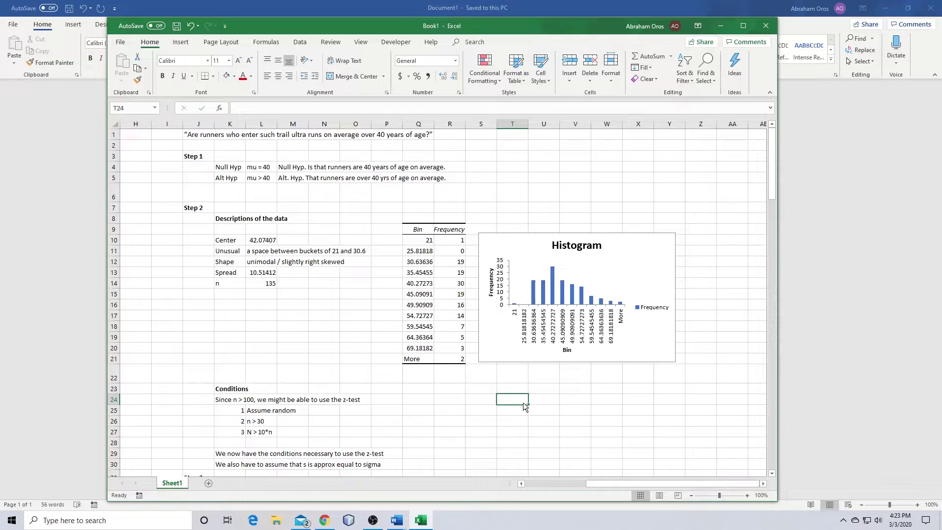
{"action": "key", "text": "Print"}
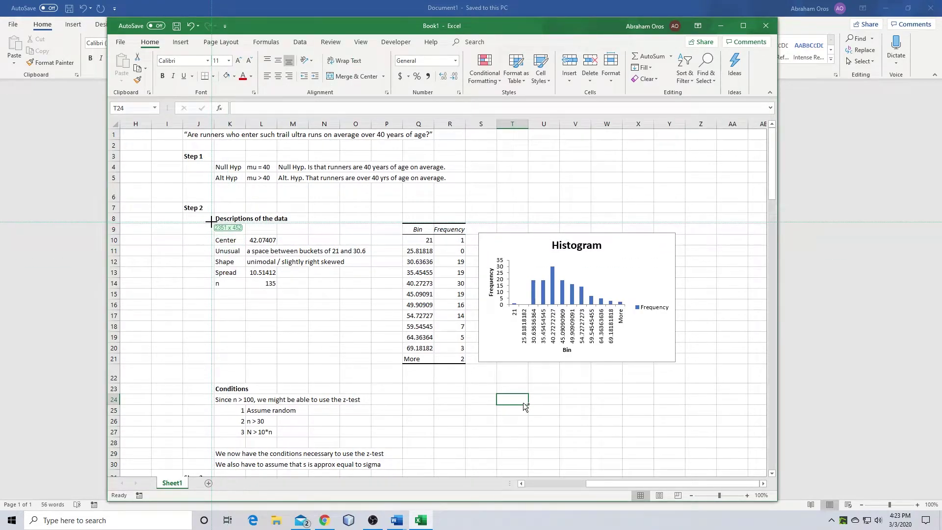
{"action": "left_click_drag", "start_coordinate": [211, 222], "coordinate": [680, 370]}
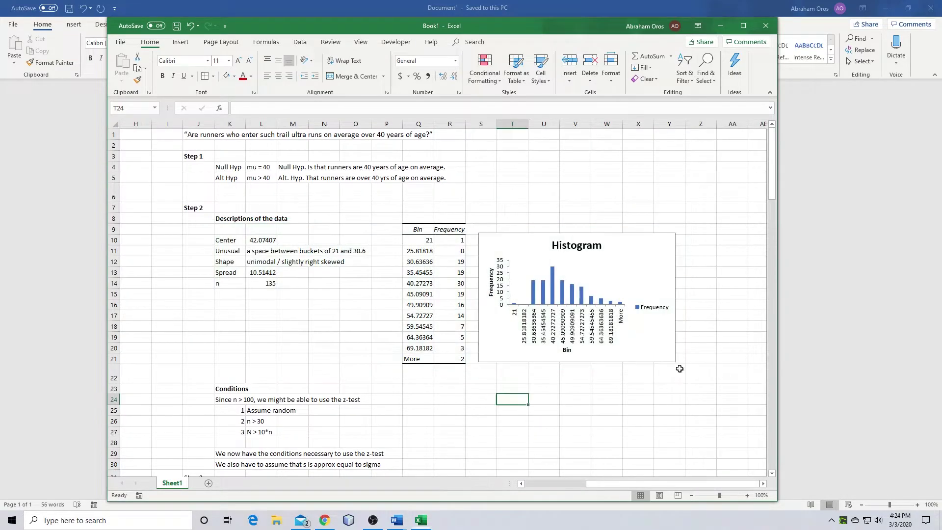
{"action": "left_click", "coordinate": [702, 402]}
Paste the descriptions table and histogram screenshot below Descriptions and enlarge it slightly
{"action": "left_click", "coordinate": [811, 197]}
{"action": "left_click", "coordinate": [347, 313]}
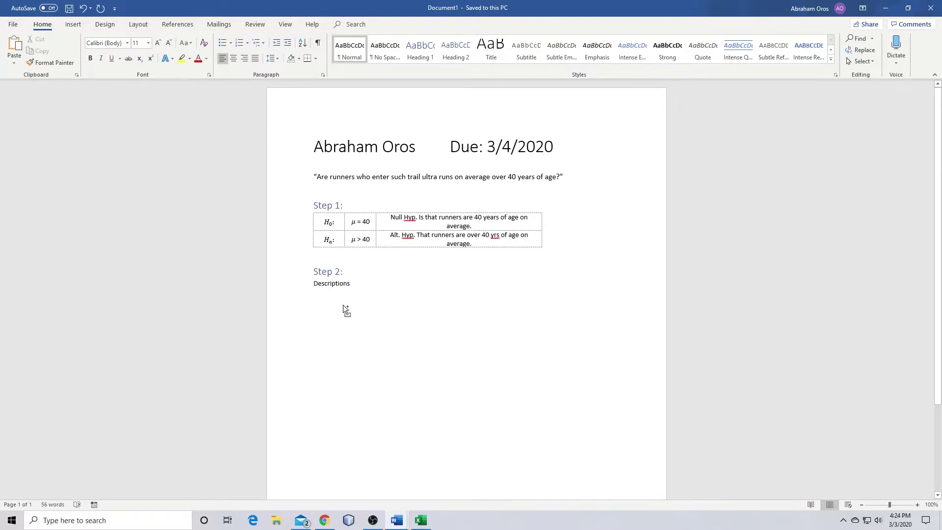
{"action": "key", "text": "ctrl+v"}
{"action": "left_click", "coordinate": [556, 333]}
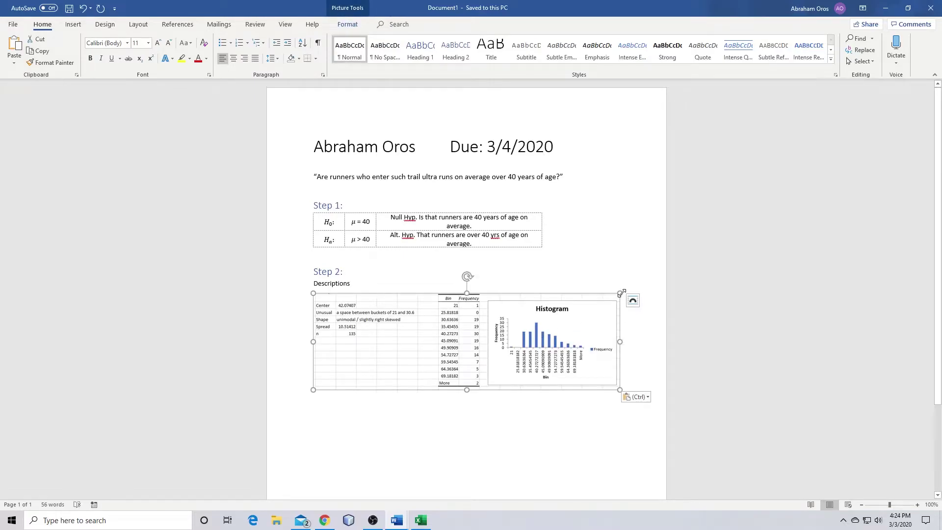
{"action": "mouse_move", "coordinate": [620, 294]}
{"action": "left_mouse_down"}
{"action": "mouse_move", "coordinate": [641, 286]}
{"action": "mouse_move", "coordinate": [622, 287]}
{"action": "left_mouse_up"}
{"action": "left_click", "coordinate": [681, 309]}
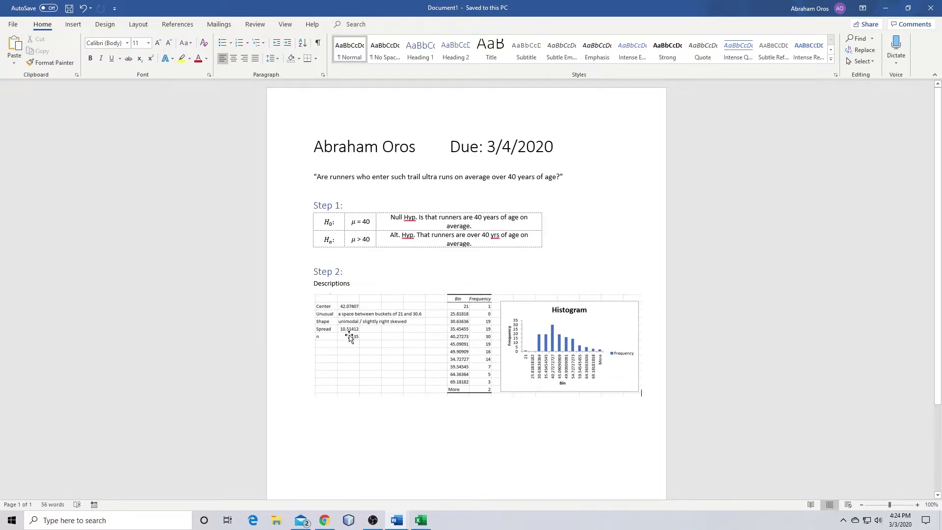
{"action": "left_click", "coordinate": [340, 397]}
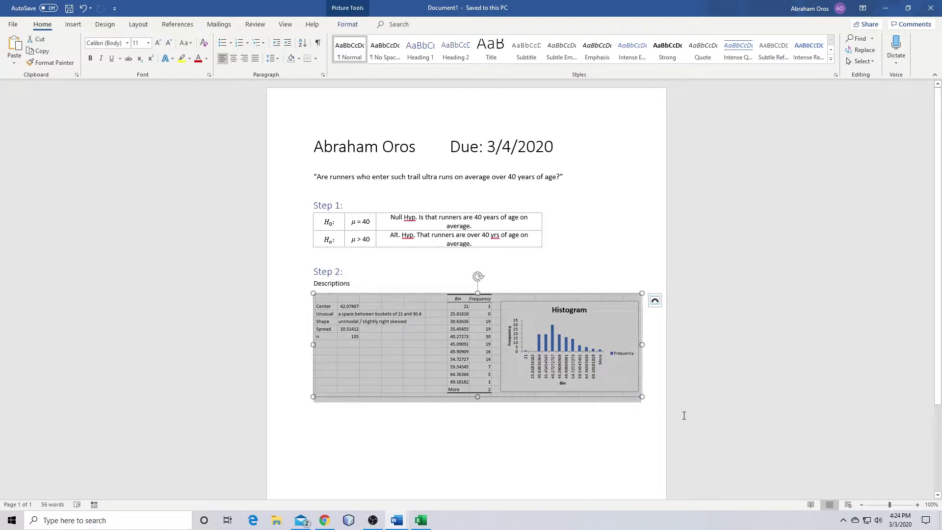
{"action": "left_click", "coordinate": [650, 401]}
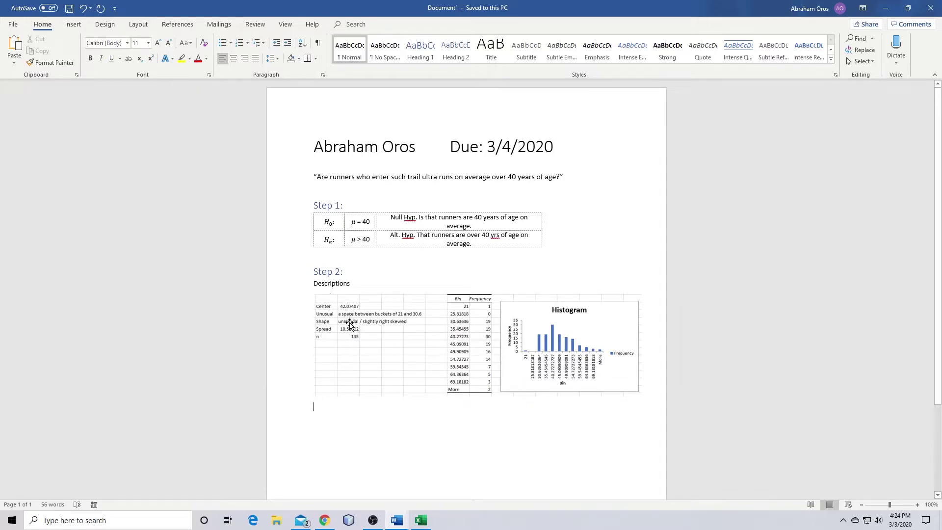
{"action": "left_click", "coordinate": [908, 8]}
Copy the center value's formula =AVERAGE(D2:D136) from Excel's formula bar and return to Word
{"action": "left_click", "coordinate": [737, 285]}
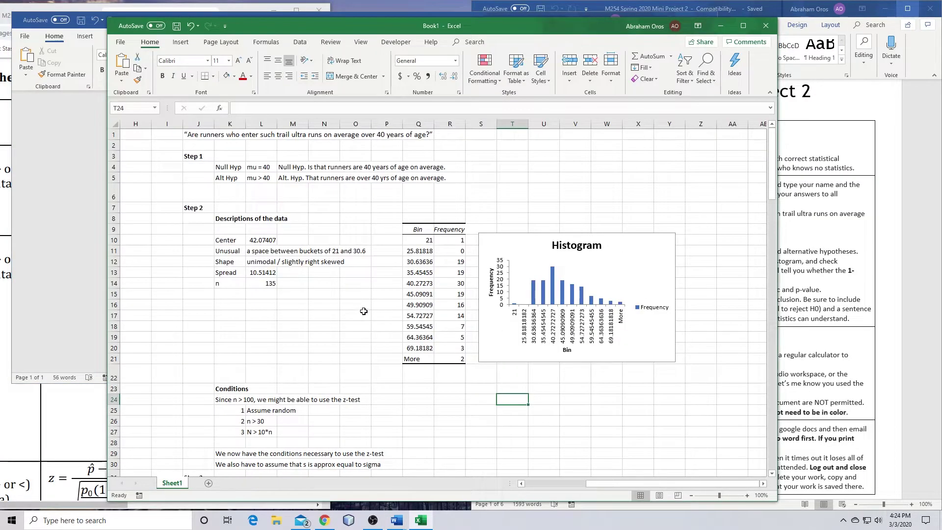
{"action": "left_click", "coordinate": [259, 240]}
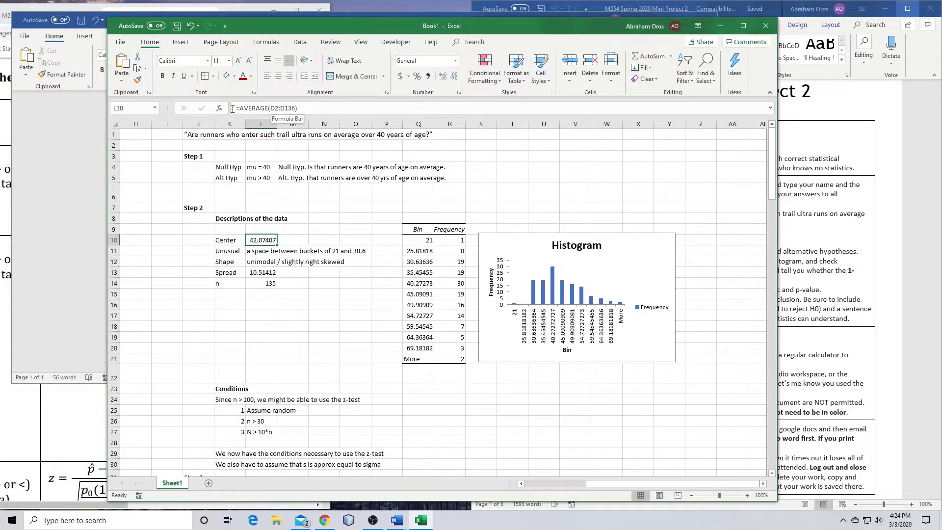
{"action": "left_click_drag", "start_coordinate": [309, 108], "coordinate": [228, 109]}
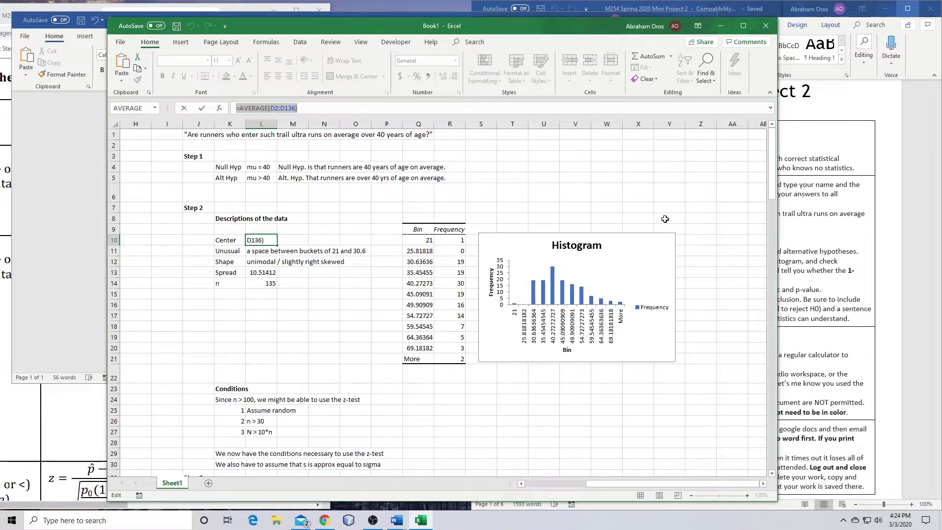
{"action": "key", "text": "Return"}
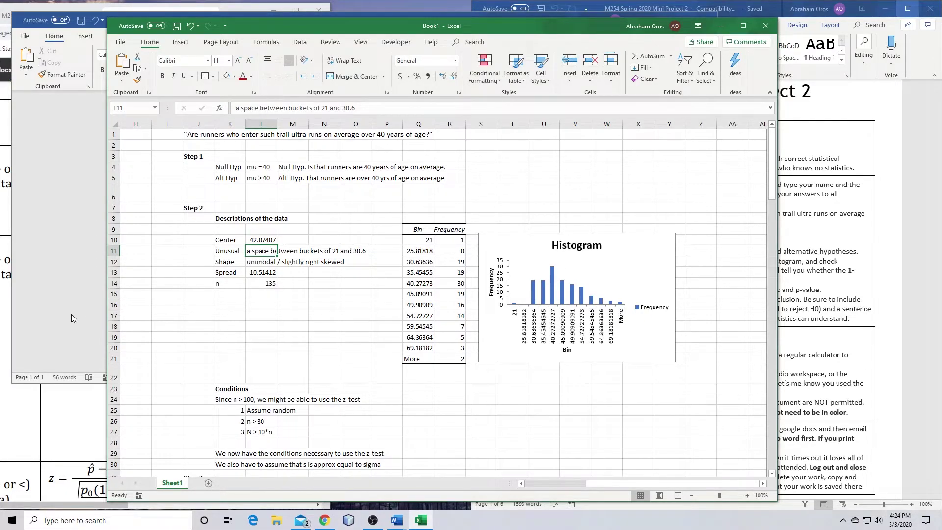
{"action": "left_click", "coordinate": [72, 312]}
{"action": "scroll", "coordinate": [405, 324], "scroll_direction": "down", "scroll_amount": 3}
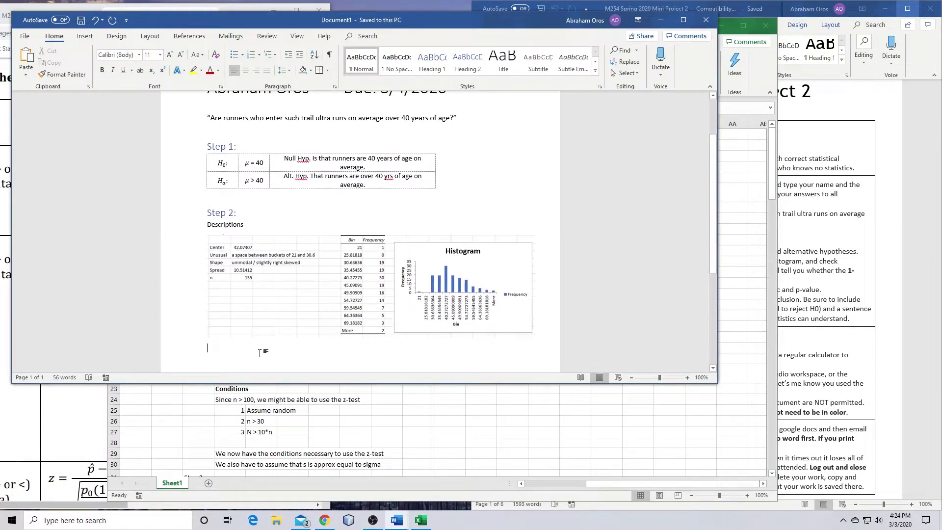
Add 'For mean: =AVERAGE(D2:D136)' below the picture and begin a 'For spread' line
{"action": "left_click", "coordinate": [260, 353]}
{"action": "type", "text": "For"}
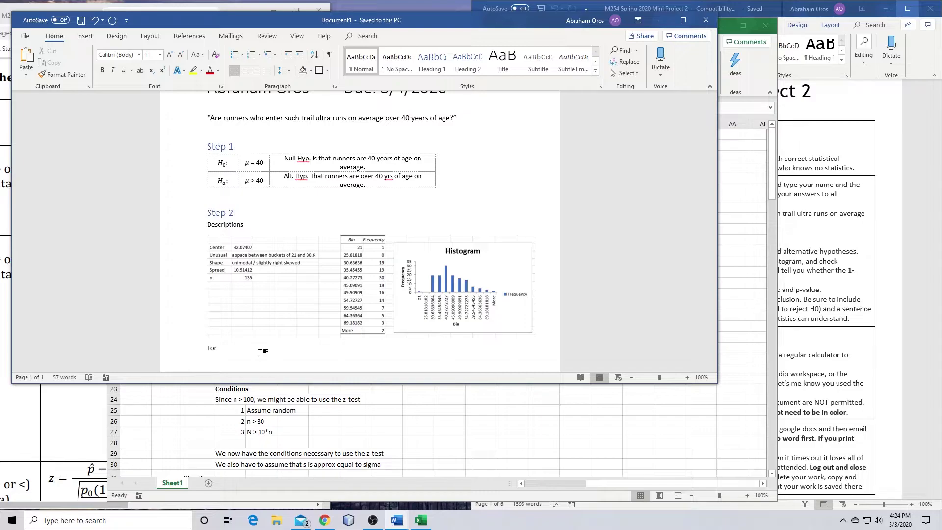
{"action": "key", "text": "BackSpace"}
{"action": "key", "text": "BackSpace"}
{"action": "type", "text": "mean:"}
{"action": "key", "text": "ctrl+v"}
{"action": "key", "text": "Return"}
{"action": "type", "text": "For "}
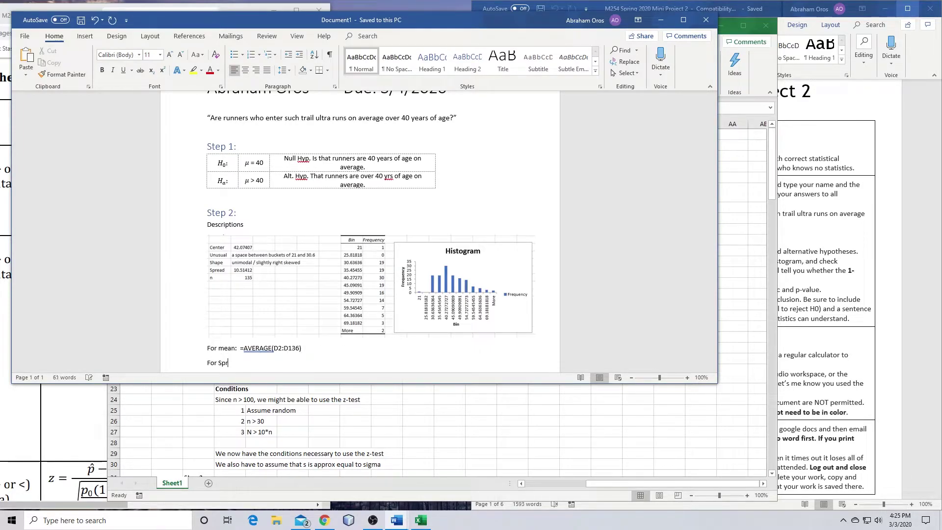
{"action": "type", "text": "spread:"}
{"action": "key", "text": "alt+Tab"}
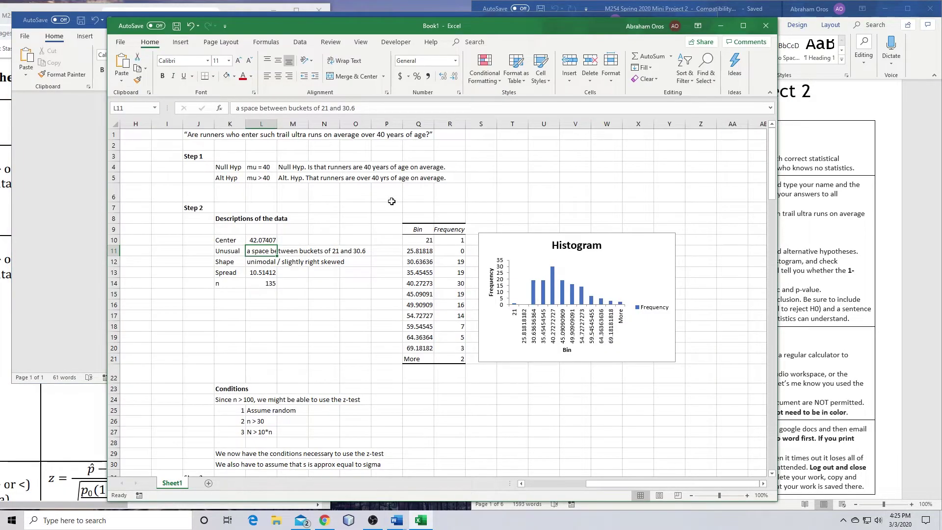
Capture Excel's spread formula =STDEV.S(D2:D136) to the clipboard with Greenshot
{"action": "left_click", "coordinate": [351, 201]}
{"action": "left_click", "coordinate": [255, 273]}
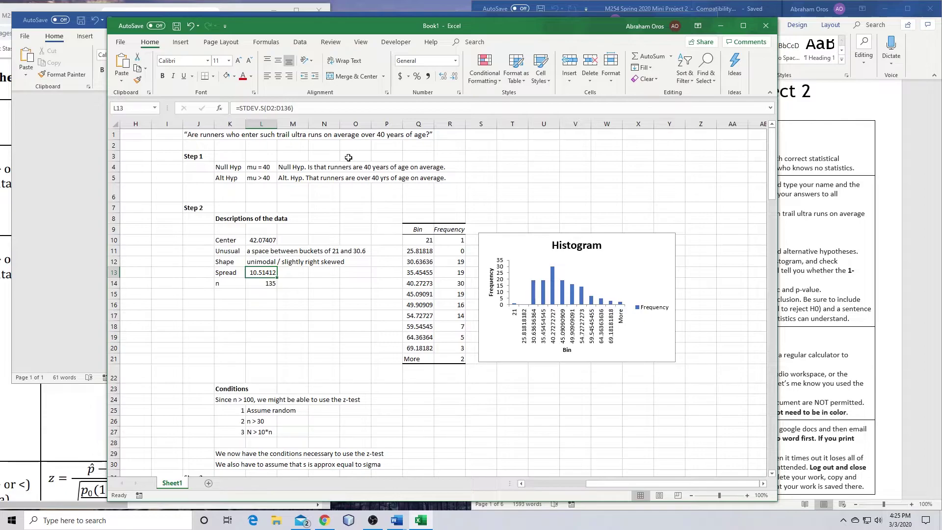
{"action": "key", "text": "Print"}
{"action": "left_click_drag", "start_coordinate": [230, 95], "coordinate": [281, 113]}
{"action": "left_click", "coordinate": [316, 151]}
{"action": "left_click", "coordinate": [27, 243]}
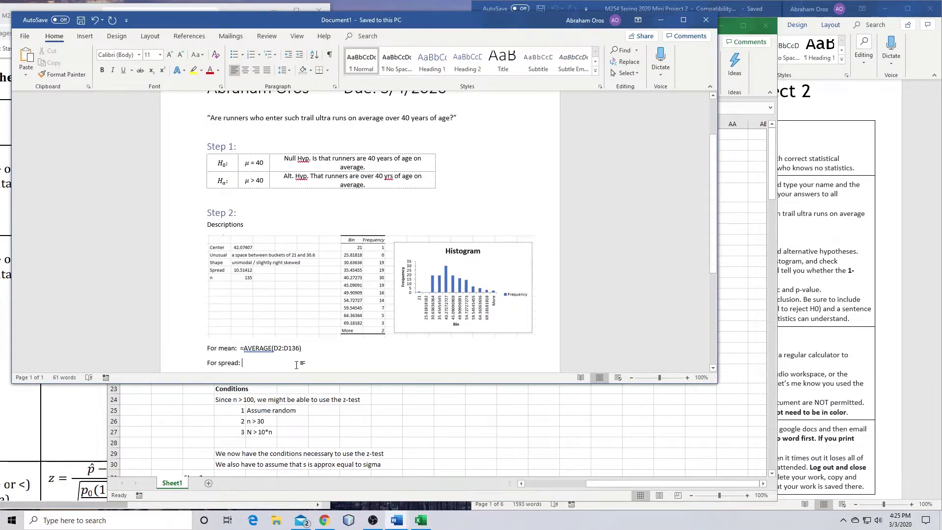
Put =STDEV.S(D2:D136) after 'For spread:' as text instead of the pasted picture
{"action": "key", "text": "ctrl+v"}
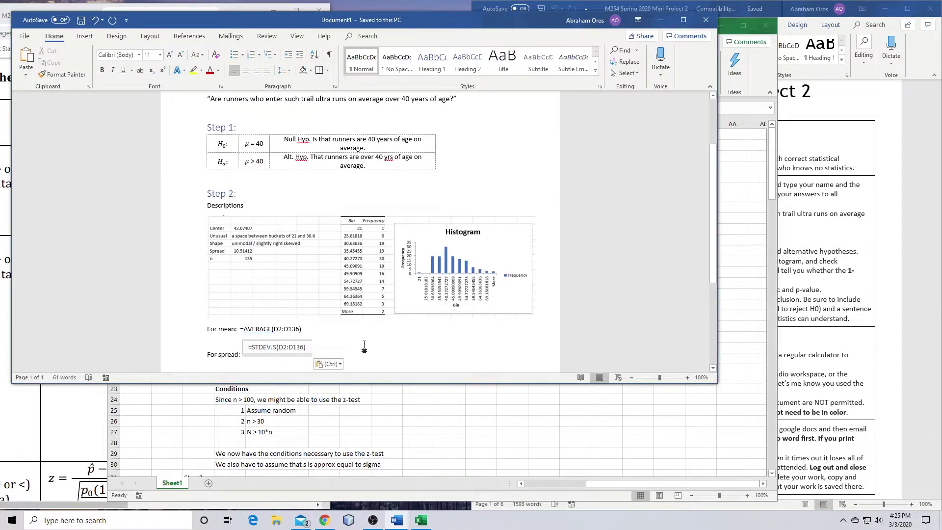
{"action": "key", "text": "BackSpace"}
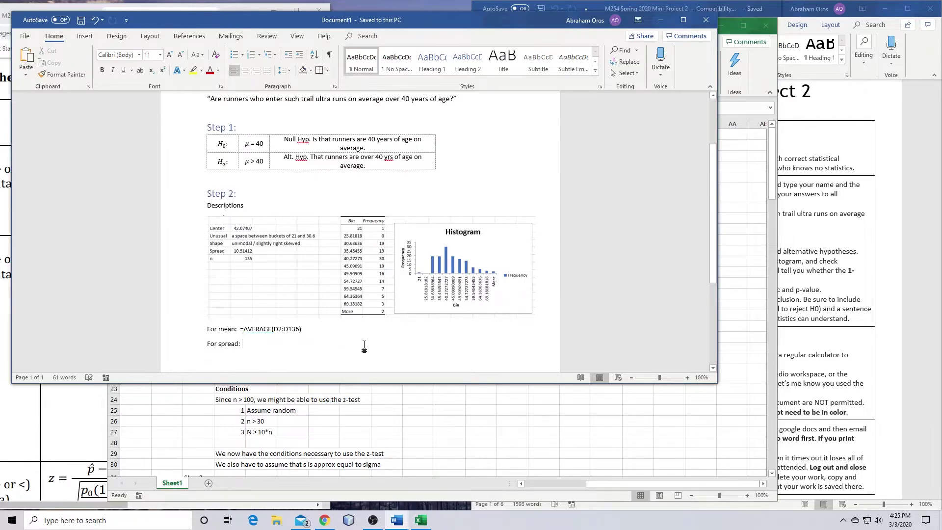
{"action": "key", "text": "alt+Tab"}
{"action": "left_click_drag", "start_coordinate": [294, 108], "coordinate": [174, 109]}
{"action": "key", "text": "ctrl+c"}
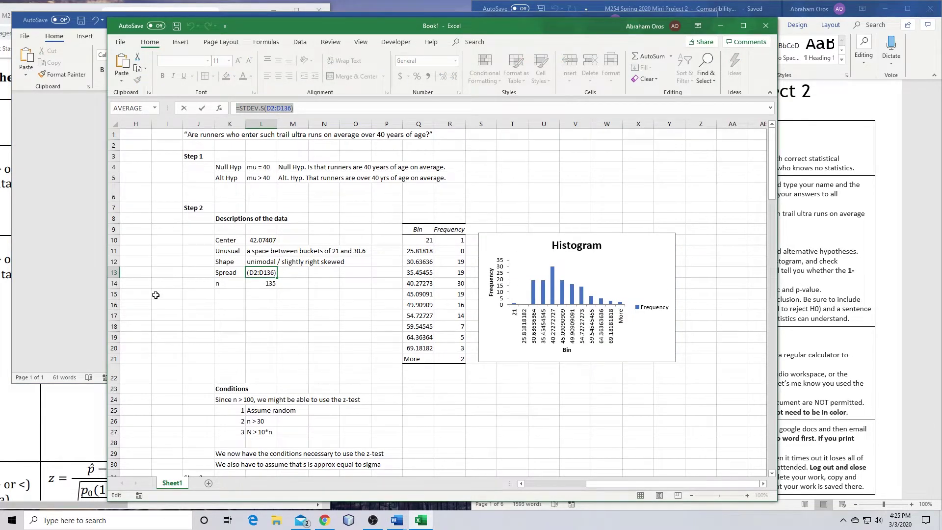
{"action": "left_click", "coordinate": [89, 294]}
{"action": "key", "text": "ctrl+v"}
{"action": "left_click_drag", "start_coordinate": [271, 345], "coordinate": [298, 345]}
{"action": "left_click", "coordinate": [305, 344]}
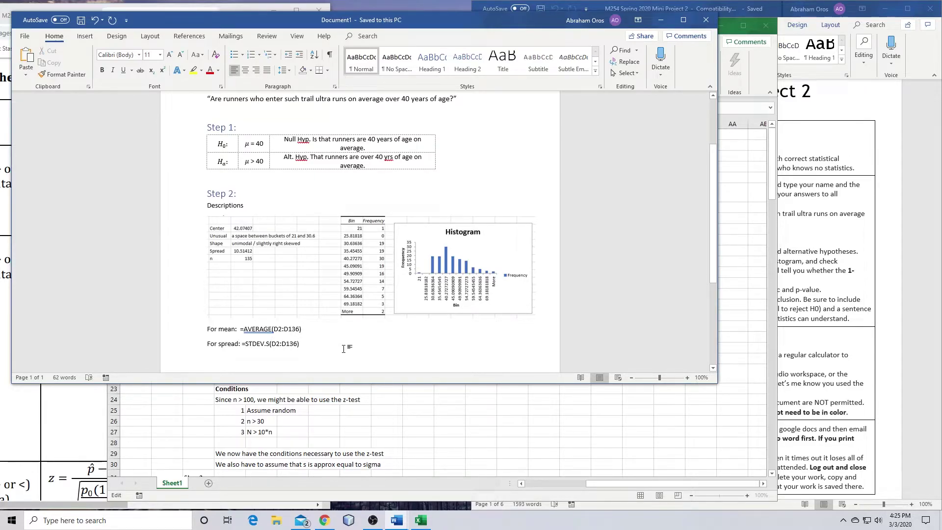
{"action": "key", "text": "Return"}
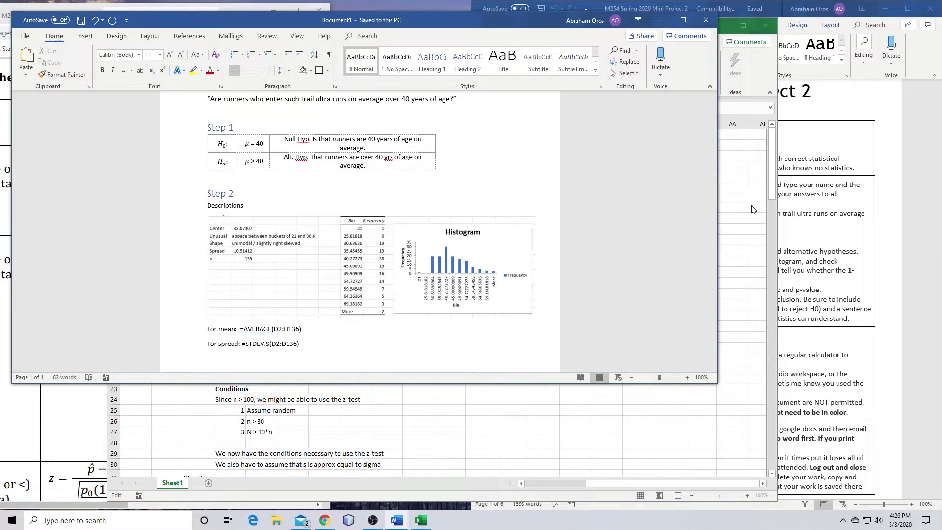
Type the 'For count:' label in Word, then go to Excel's n count cell
{"action": "type", "text": "For count:"}
{"action": "left_click", "coordinate": [764, 229]}
{"action": "type", "text": "="}
{"action": "left_click", "coordinate": [260, 283]}
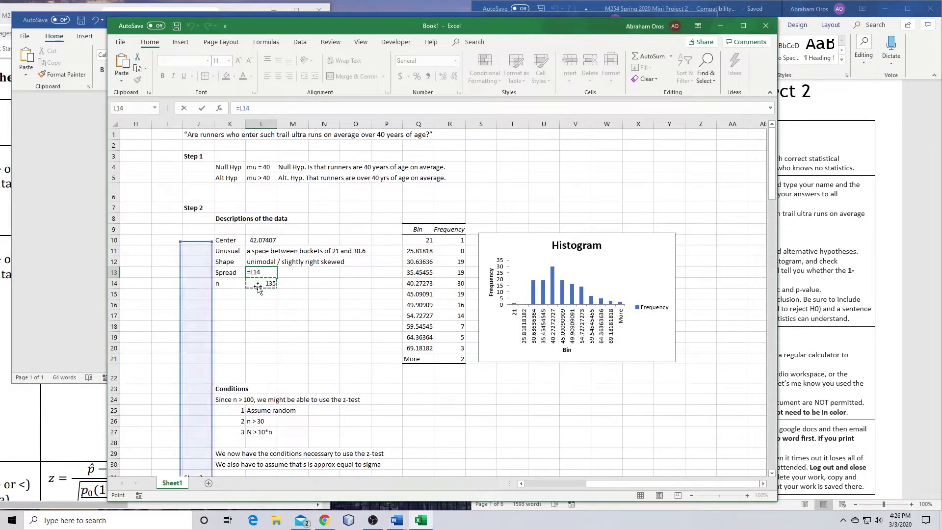
{"action": "left_click", "coordinate": [270, 328]}
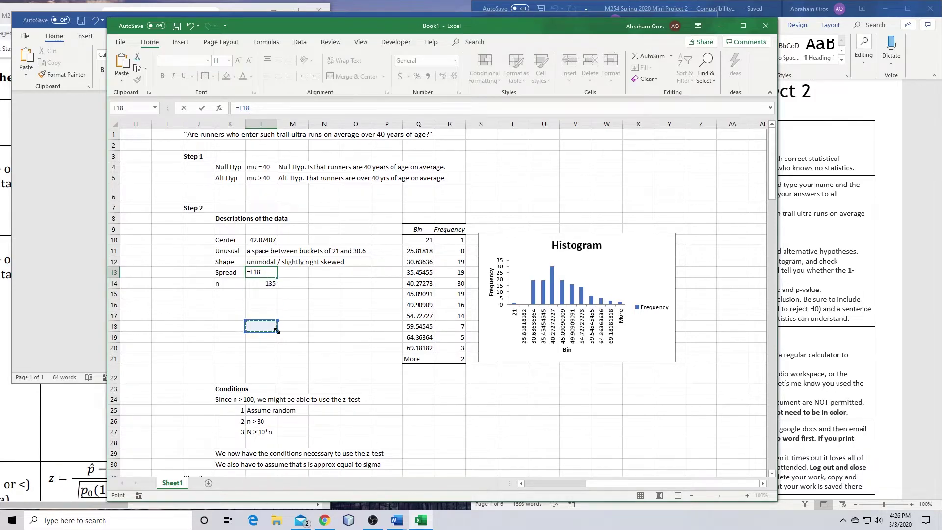
{"action": "key", "text": "Return"}
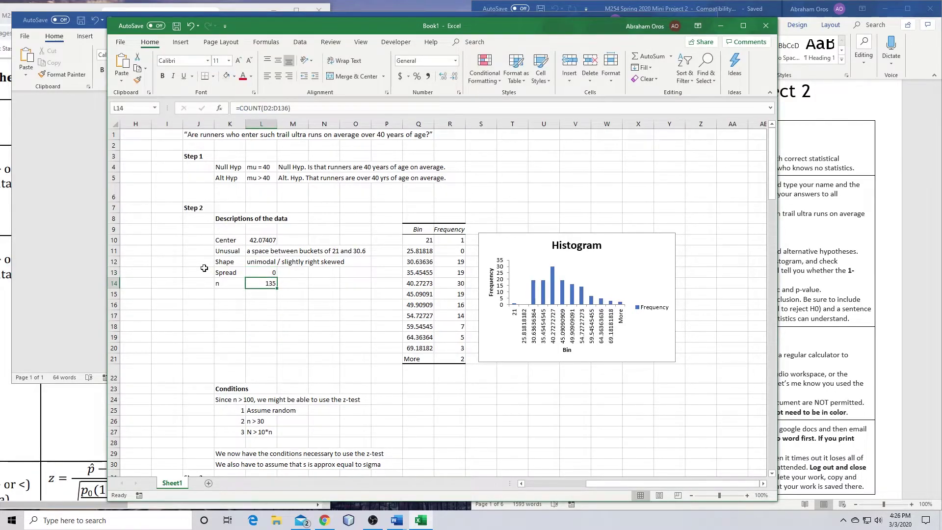
Undo the accidental spread-cell change and copy the =COUNT(D2:D136) formula
{"action": "key", "text": "ctrl+z"}
{"action": "key", "text": "Down"}
{"action": "left_click_drag", "start_coordinate": [292, 108], "coordinate": [236, 108]}
{"action": "key", "text": "Return"}
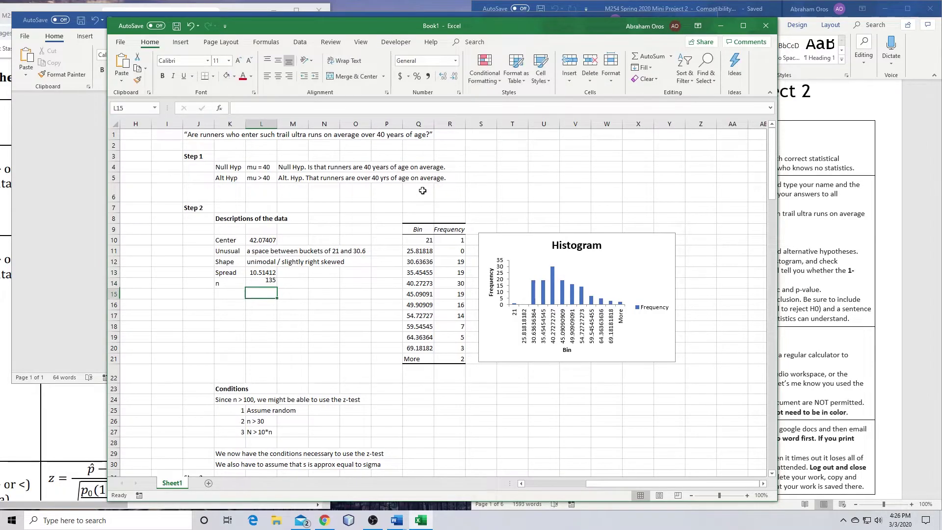
{"action": "key", "text": "alt+Tab"}
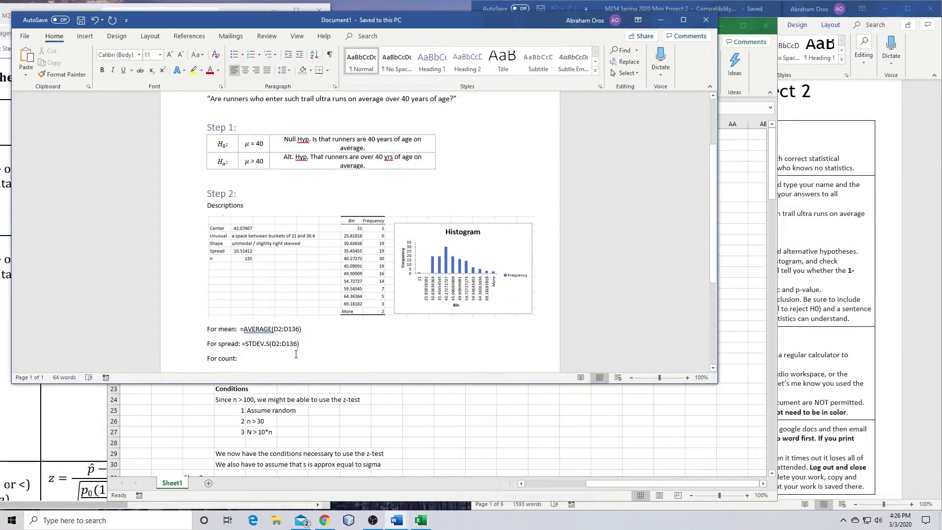
Paste =COUNT(D2:D136) after 'For count:' and add an empty line below it
{"action": "key", "text": "ctrl+v"}
{"action": "key", "text": "Return"}
{"action": "key", "text": "Return"}
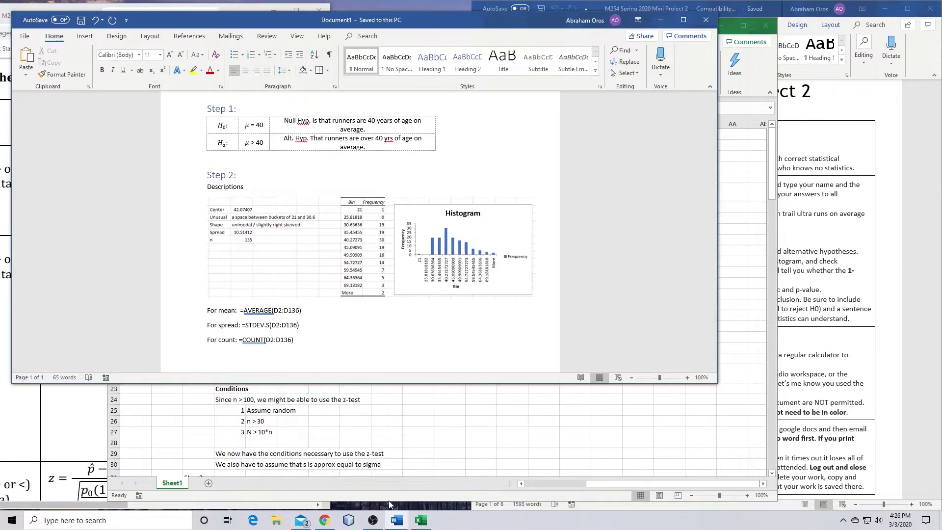
{"action": "left_click", "coordinate": [420, 520]}
{"action": "left_click", "coordinate": [262, 337]}
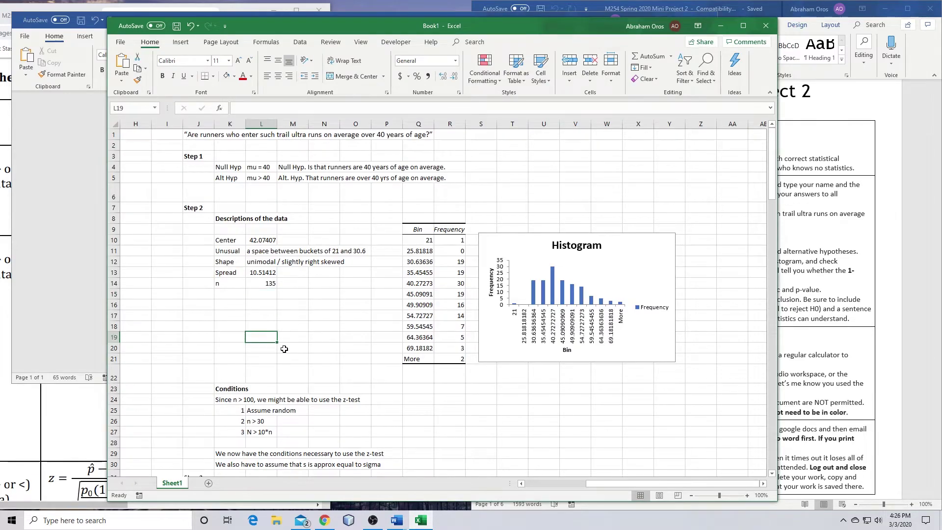
Capture the Conditions block K23:P30 as a snapshot and copy it to the clipboard
{"action": "scroll", "coordinate": [317, 390], "scroll_direction": "down", "scroll_amount": 5}
{"action": "left_click_drag", "start_coordinate": [223, 215], "coordinate": [383, 292]}
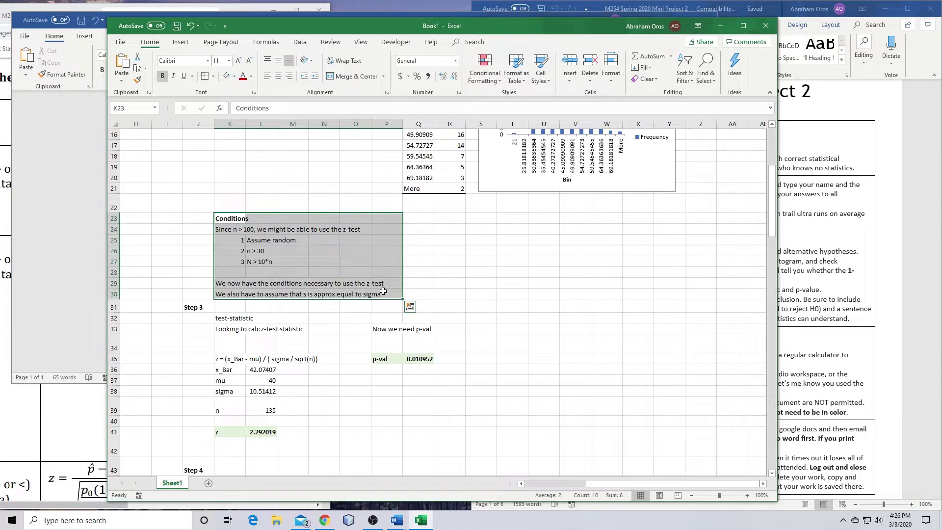
{"action": "key", "text": "ctrl+c"}
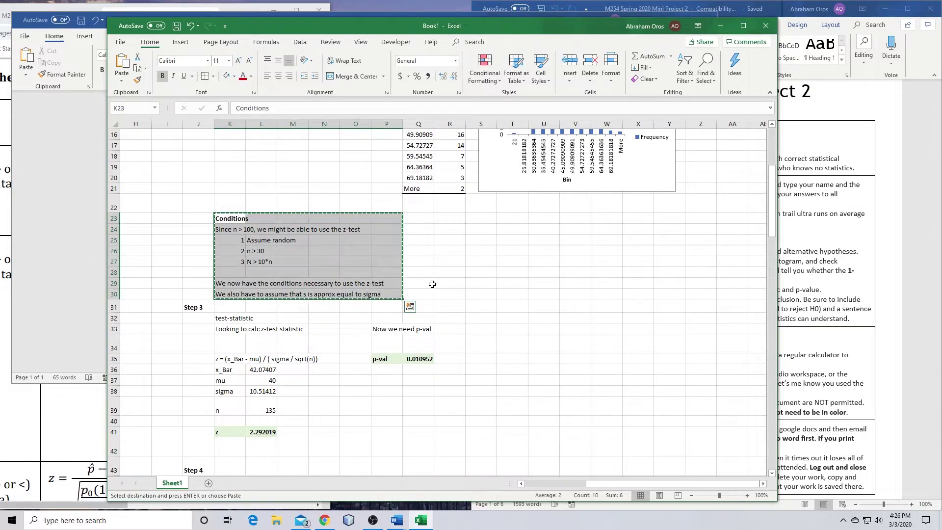
{"action": "left_click", "coordinate": [452, 272]}
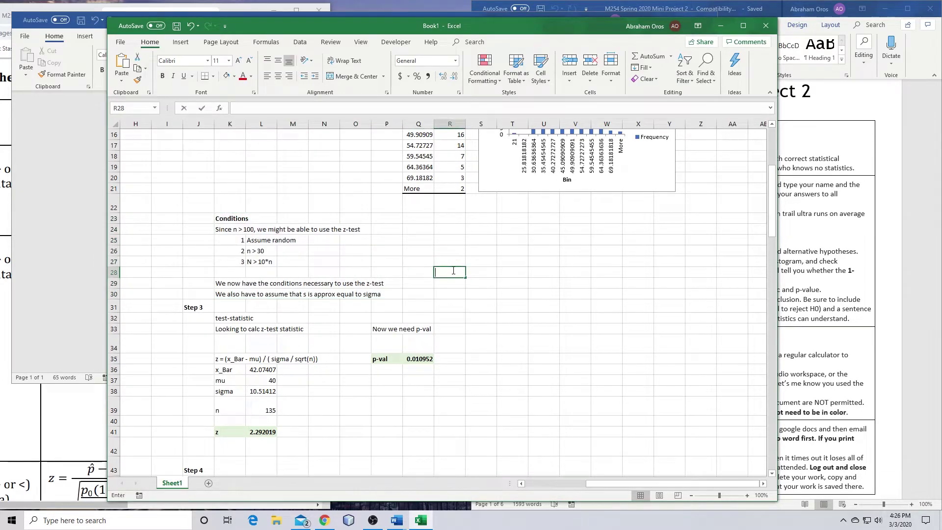
{"action": "left_click", "coordinate": [481, 259]}
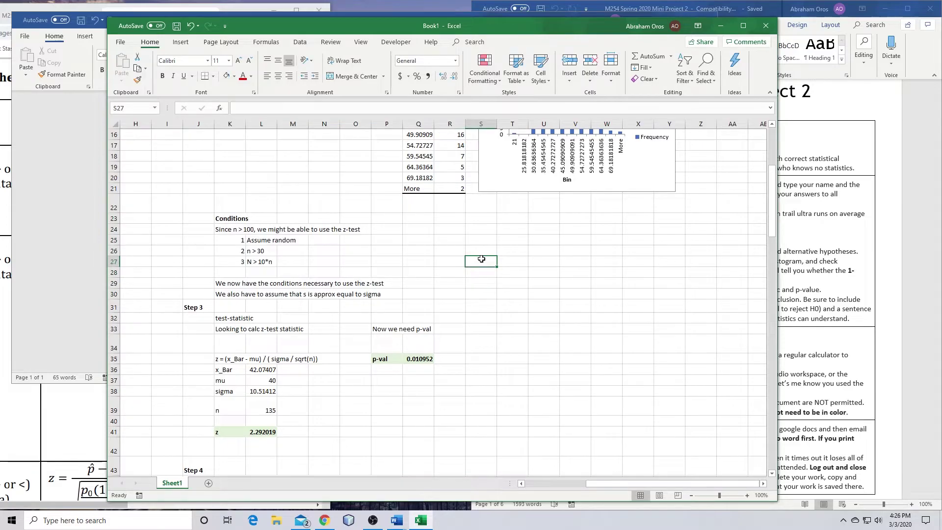
{"action": "key", "text": "Print"}
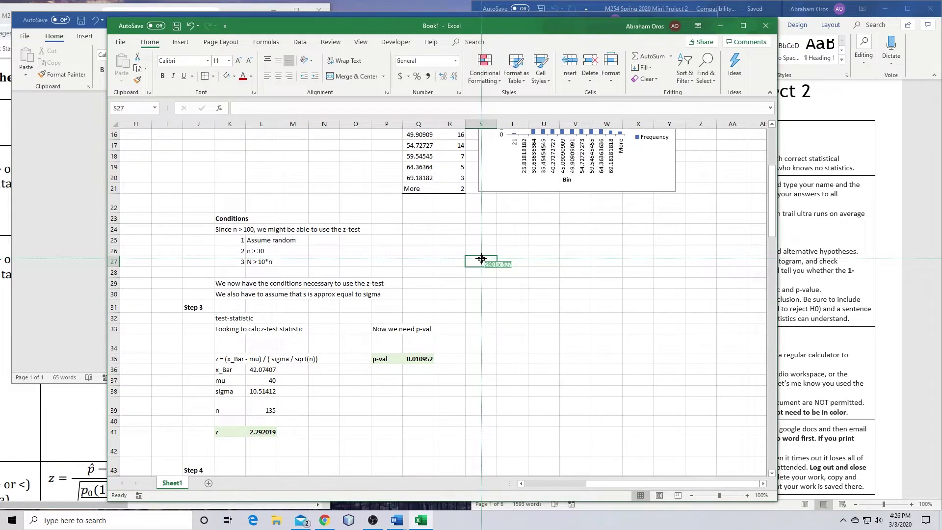
{"action": "left_click_drag", "start_coordinate": [212, 210], "coordinate": [405, 300]}
{"action": "left_click", "coordinate": [430, 331]}
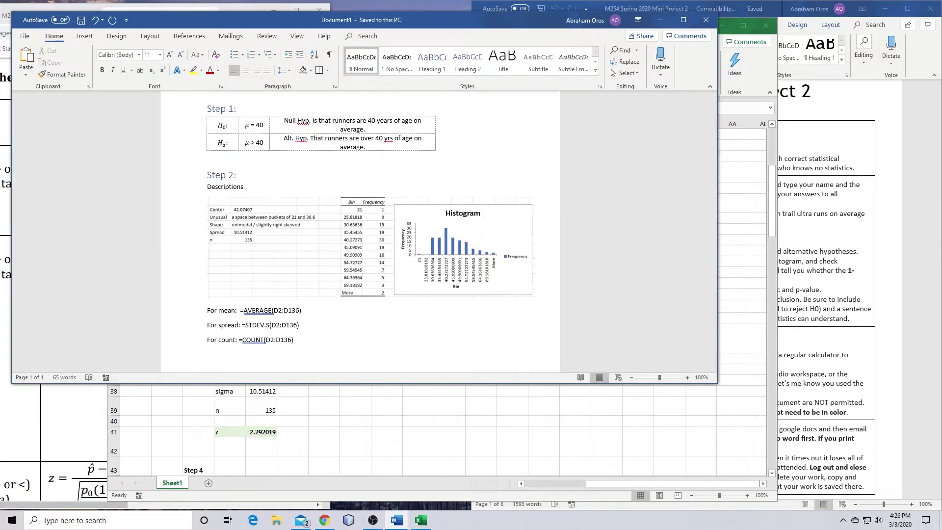
Paste the Conditions snapshot into the document and make the word Descriptions bold
{"action": "key", "text": "ctrl+v"}
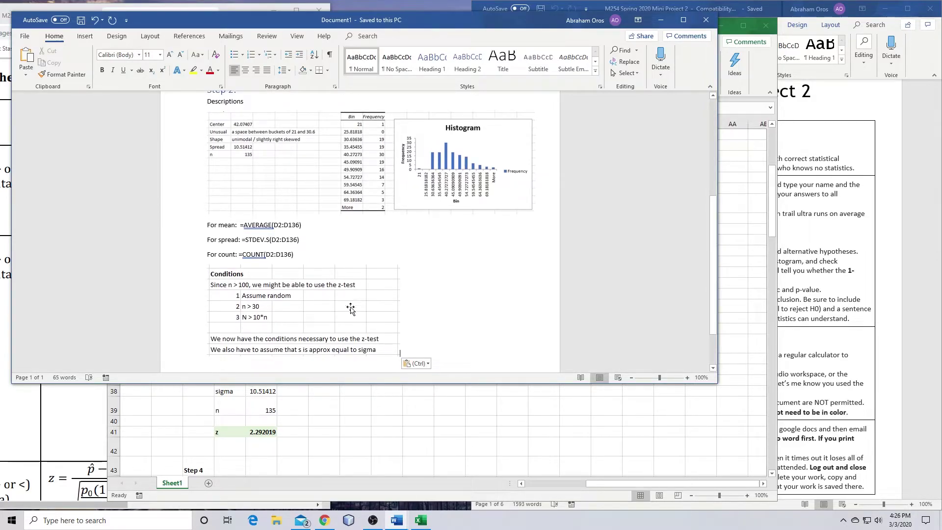
{"action": "scroll", "coordinate": [426, 240], "scroll_direction": "up", "scroll_amount": 3}
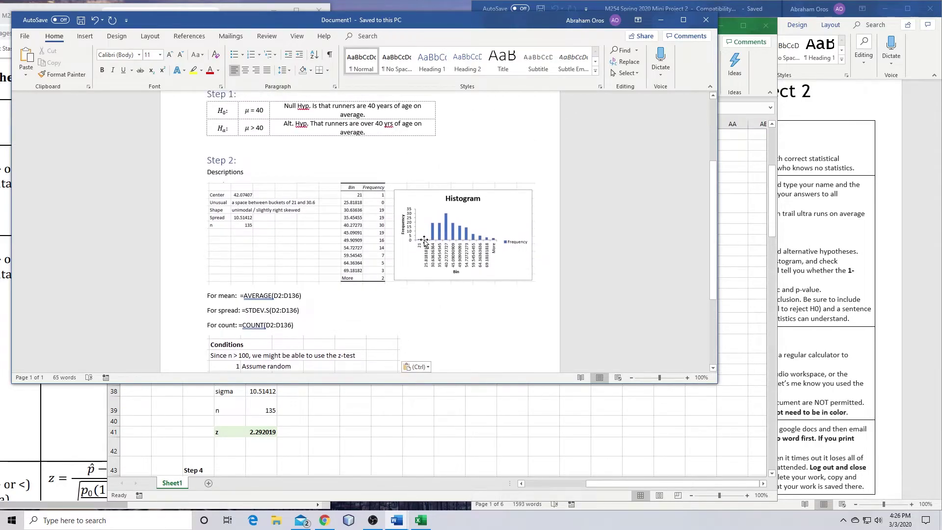
{"action": "left_click", "coordinate": [223, 171]}
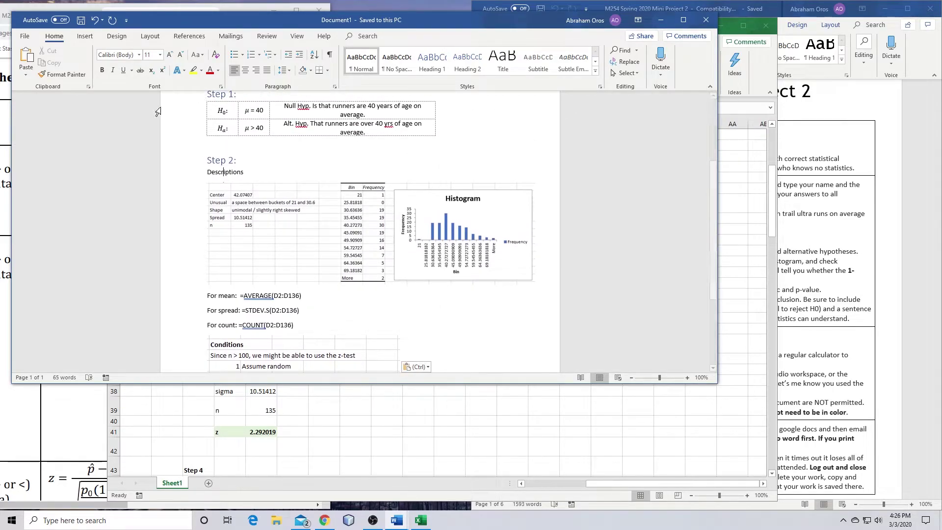
{"action": "left_click_drag", "start_coordinate": [207, 171], "coordinate": [248, 172]}
{"action": "left_click", "coordinate": [102, 70]}
{"action": "left_click", "coordinate": [362, 326]}
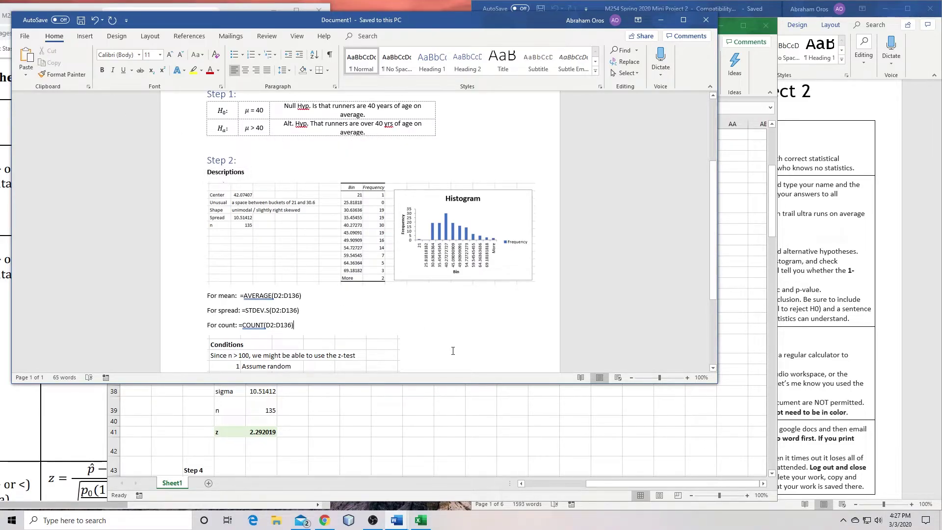
Start a new page below the Conditions picture headed 'Step 3:' in Heading 1 style
{"action": "scroll", "coordinate": [452, 351], "scroll_direction": "down", "scroll_amount": 4}
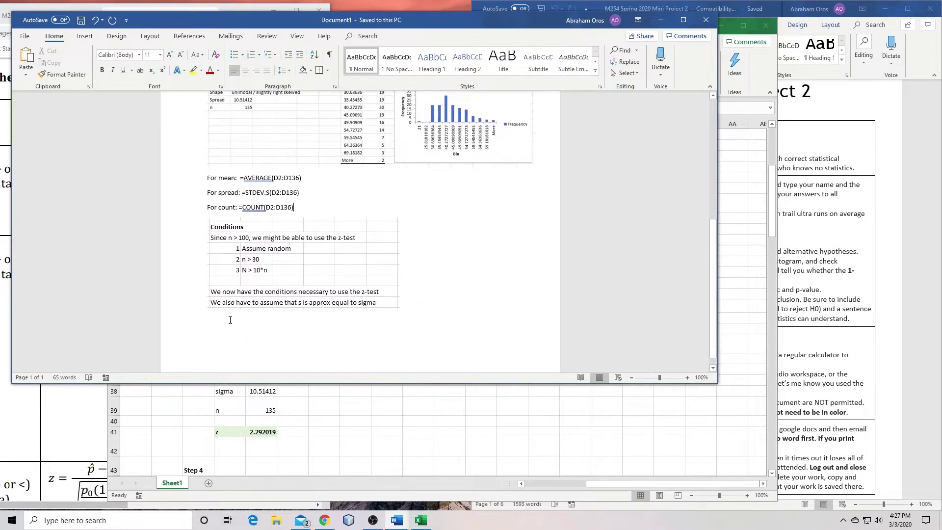
{"action": "scroll", "coordinate": [363, 309], "scroll_direction": "up", "scroll_amount": 4}
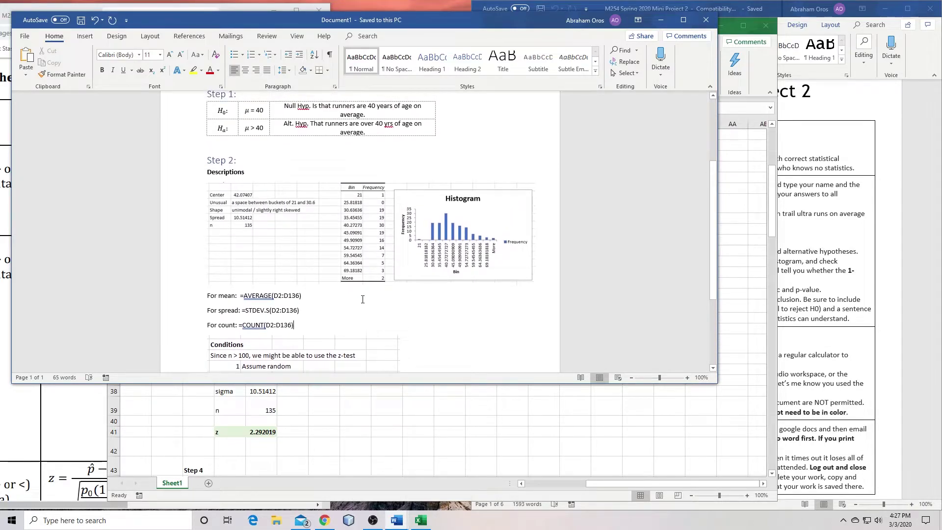
{"action": "scroll", "coordinate": [362, 302], "scroll_direction": "down", "scroll_amount": 3}
{"action": "scroll", "coordinate": [362, 301], "scroll_direction": "down", "scroll_amount": 1}
{"action": "left_click", "coordinate": [285, 294]}
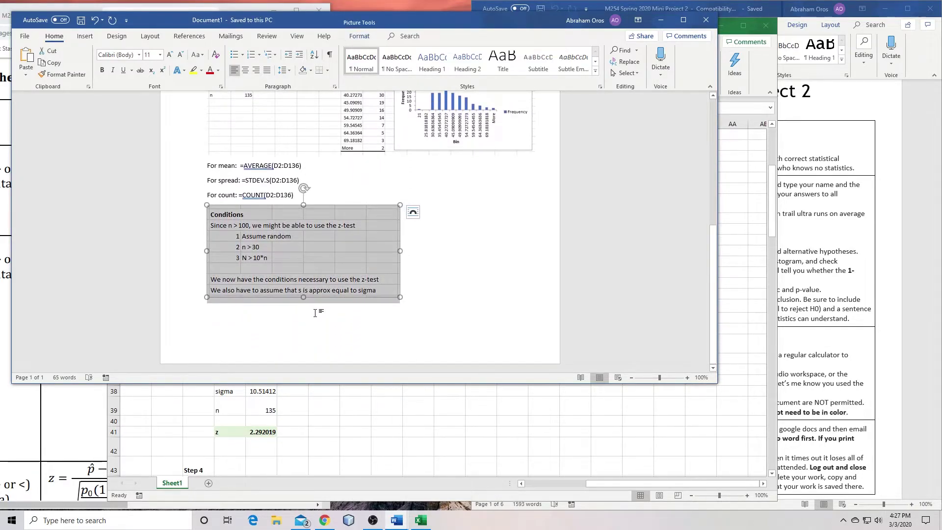
{"action": "left_click", "coordinate": [430, 299]}
{"action": "scroll", "coordinate": [449, 316], "scroll_direction": "up", "scroll_amount": 6}
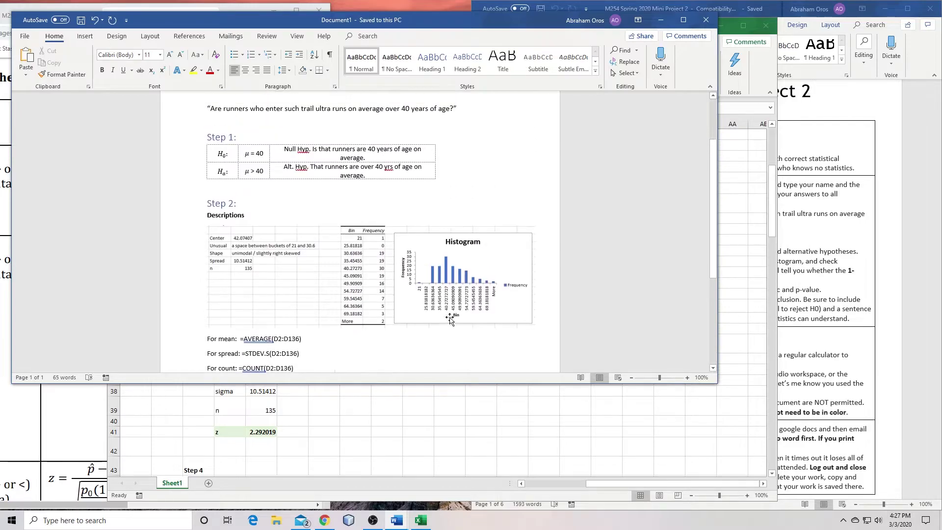
{"action": "scroll", "coordinate": [449, 317], "scroll_direction": "down", "scroll_amount": 5}
{"action": "scroll", "coordinate": [449, 317], "scroll_direction": "down", "scroll_amount": 1}
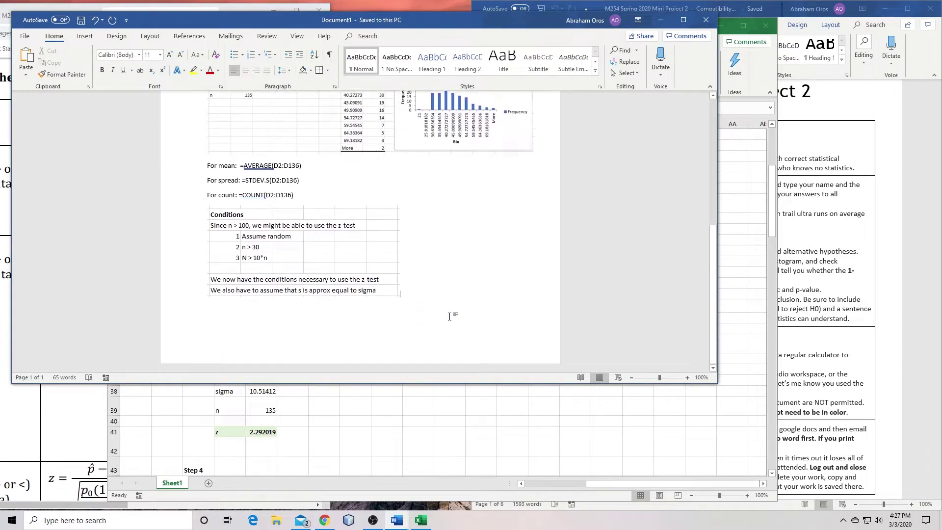
{"action": "key", "text": "Return"}
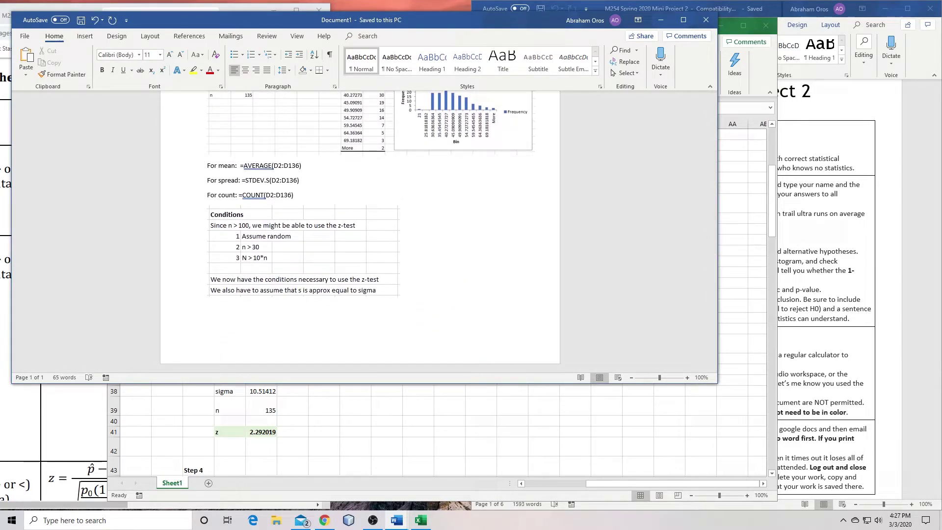
{"action": "key", "text": "ctrl+Return"}
{"action": "type", "text": "Step "}
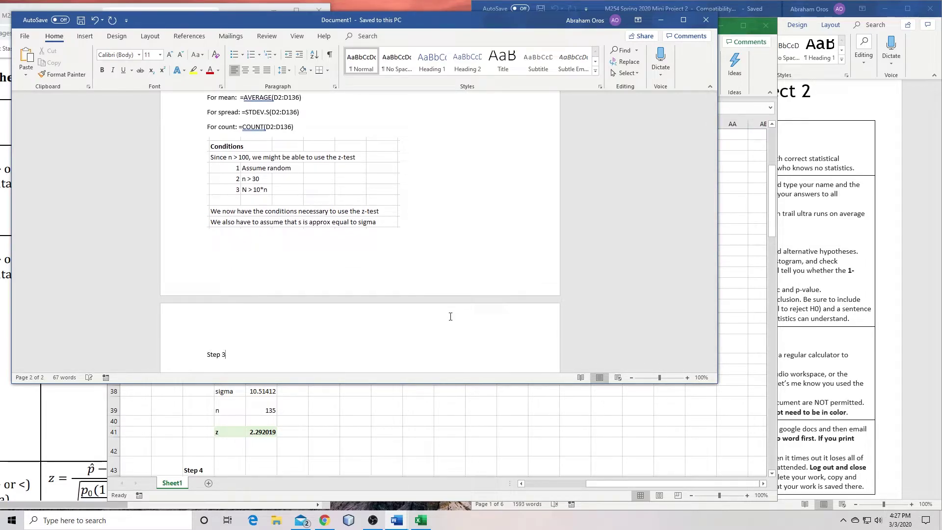
{"action": "type", "text": "3:"}
{"action": "left_click", "coordinate": [432, 60]}
Scroll Excel to the Step 3 workings and inspect the p-value formula in Q35
{"action": "key", "text": "Return"}
{"action": "key", "text": "alt+Tab"}
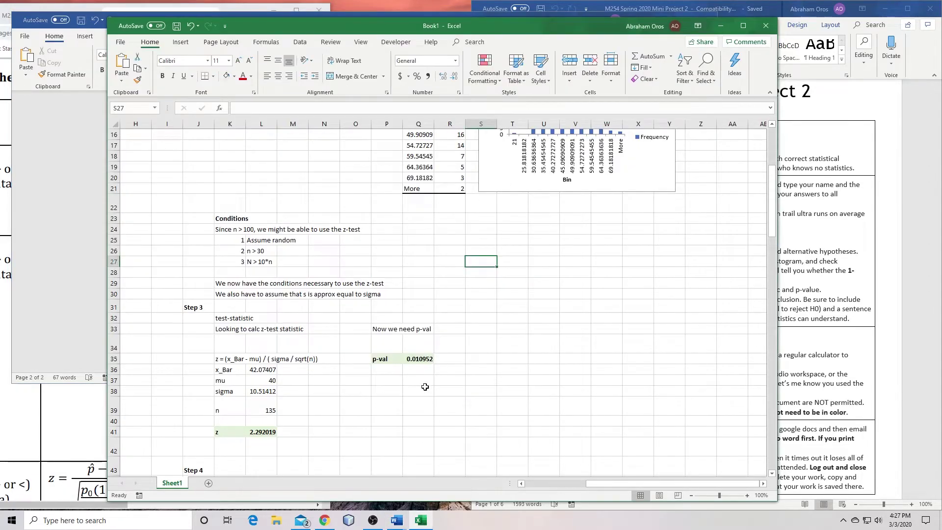
{"action": "scroll", "coordinate": [427, 386], "scroll_direction": "down", "scroll_amount": 1}
{"action": "scroll", "coordinate": [427, 386], "scroll_direction": "down", "scroll_amount": 2}
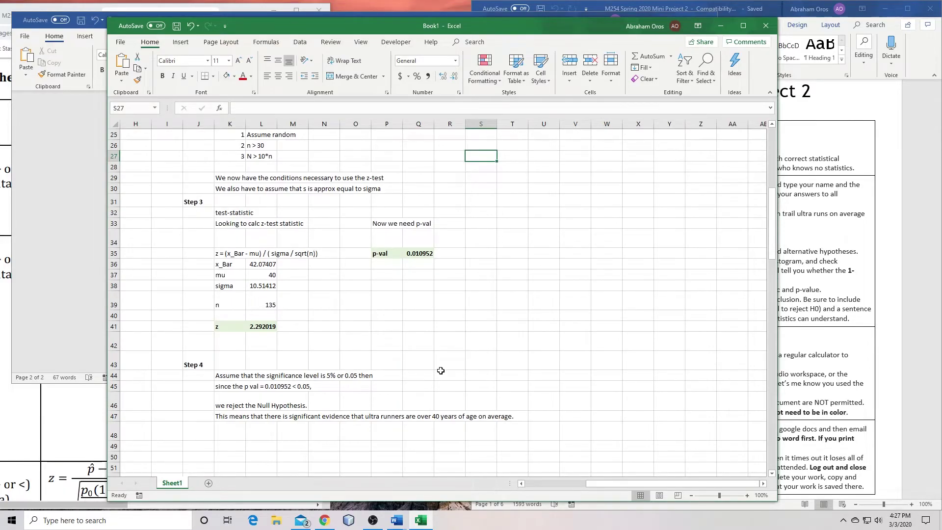
{"action": "left_click", "coordinate": [462, 327]}
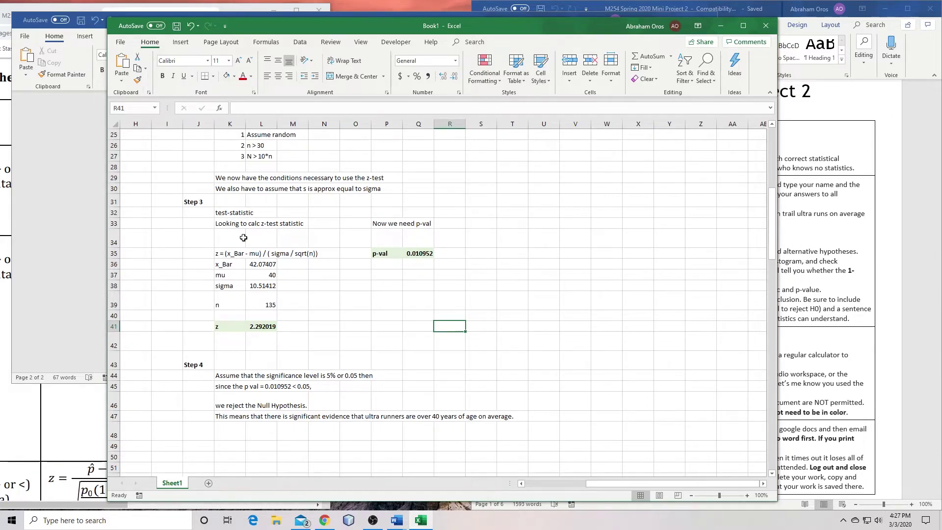
{"action": "left_click", "coordinate": [412, 250]}
{"action": "left_click", "coordinate": [402, 306]}
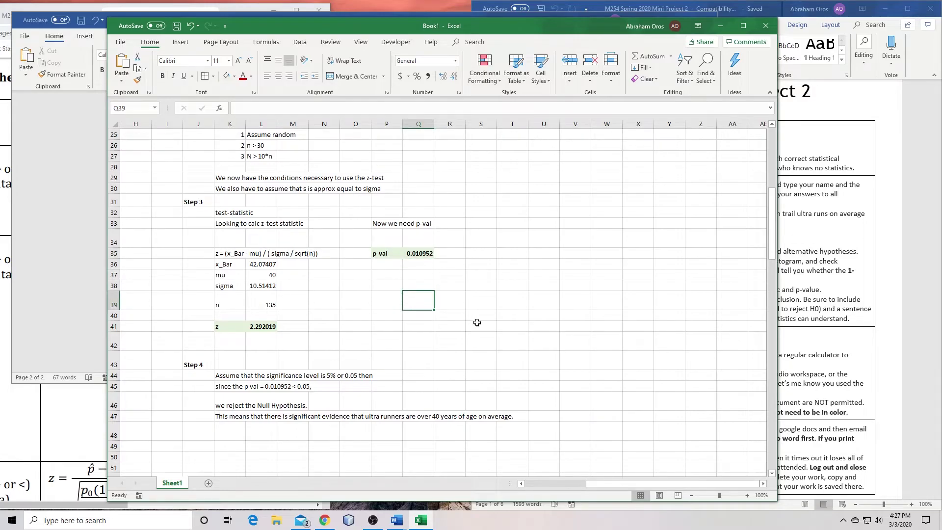
{"action": "left_click", "coordinate": [475, 331]}
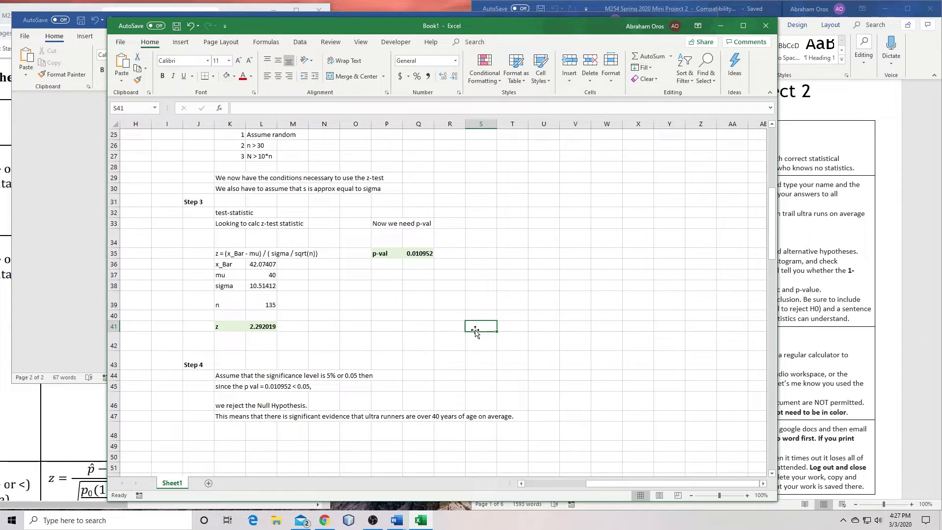
Snip the Step 3 calculations K32:P41 and paste the picture under the Step 3 heading
{"action": "key", "text": "Print"}
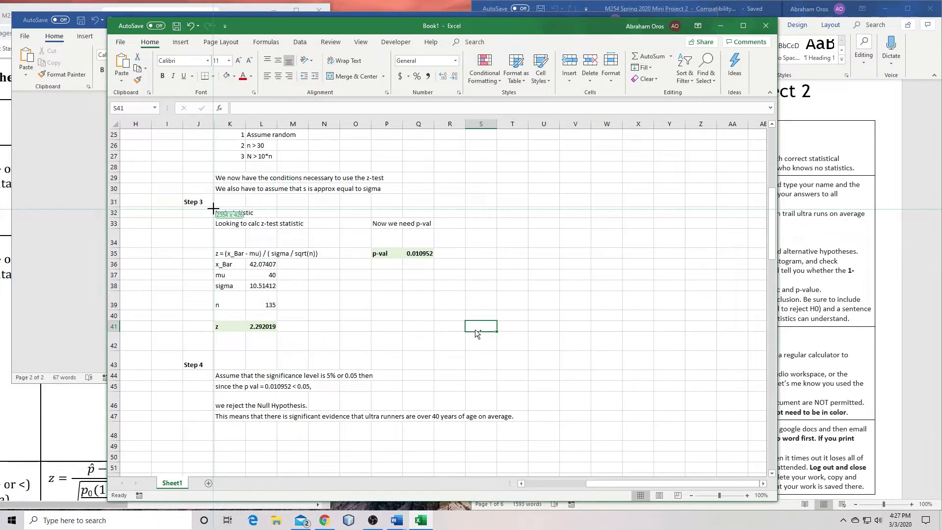
{"action": "mouse_move", "coordinate": [214, 203]}
{"action": "left_mouse_down"}
{"action": "mouse_move", "coordinate": [429, 340]}
{"action": "mouse_move", "coordinate": [452, 332]}
{"action": "mouse_move", "coordinate": [440, 334]}
{"action": "left_mouse_up"}
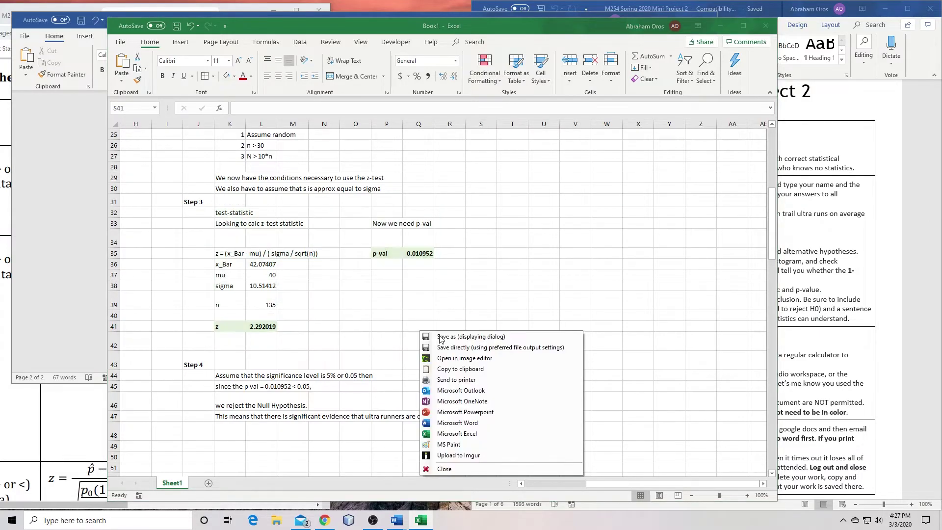
{"action": "left_click", "coordinate": [473, 369]}
{"action": "left_click", "coordinate": [43, 259]}
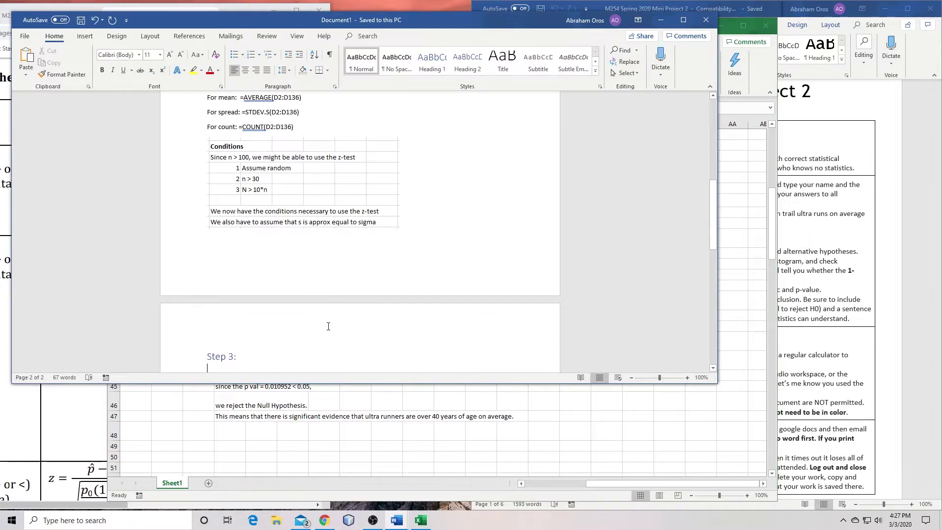
{"action": "scroll", "coordinate": [326, 326], "scroll_direction": "down", "scroll_amount": 5}
{"action": "key", "text": "ctrl+v"}
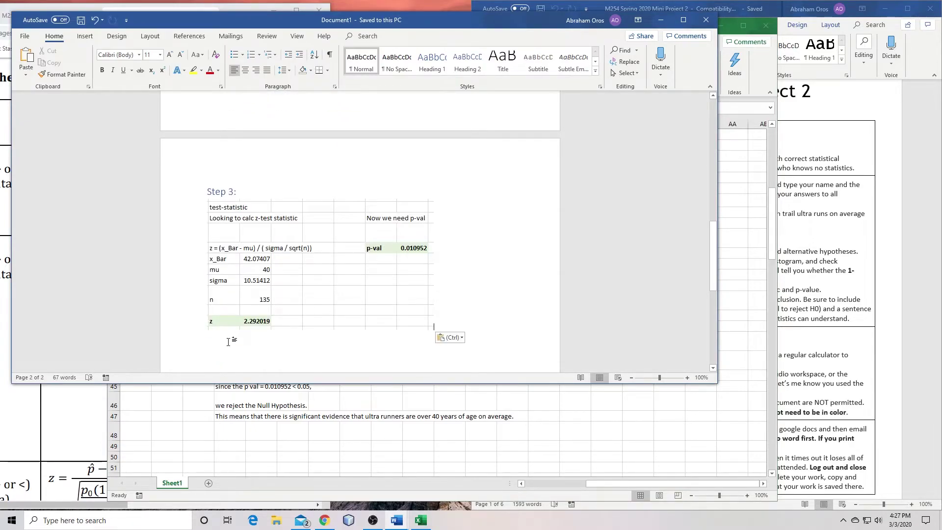
{"action": "left_click", "coordinate": [290, 326]}
{"action": "key", "text": "Down"}
Type a 'For p-val:' line below the Step 3 picture
{"action": "type", "text": "p"}
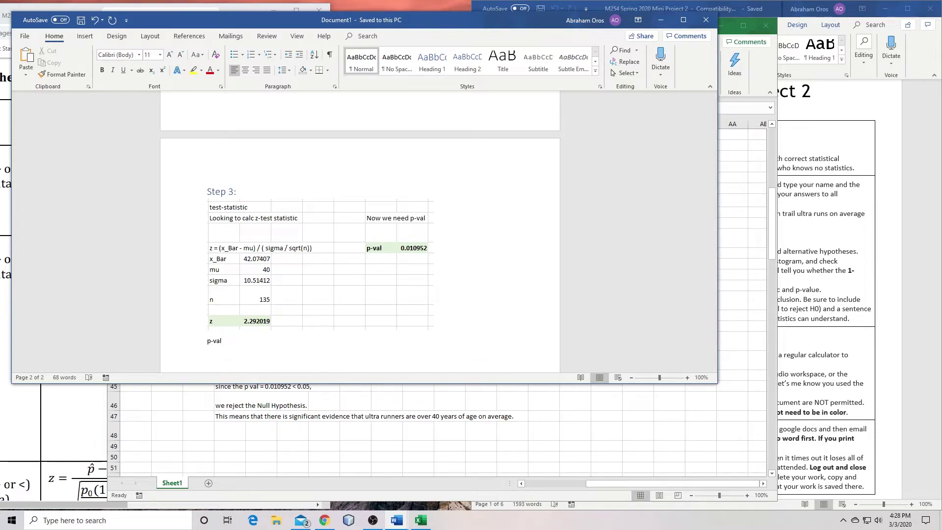
{"action": "scroll", "coordinate": [418, 225], "scroll_direction": "up", "scroll_amount": 10}
{"action": "scroll", "coordinate": [418, 225], "scroll_direction": "down", "scroll_amount": 10}
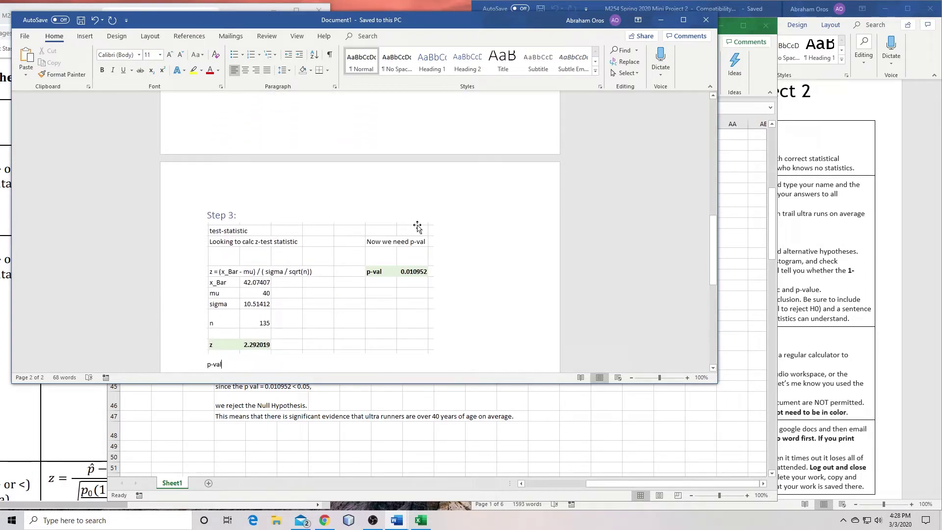
{"action": "type", "text": "For p-val"}
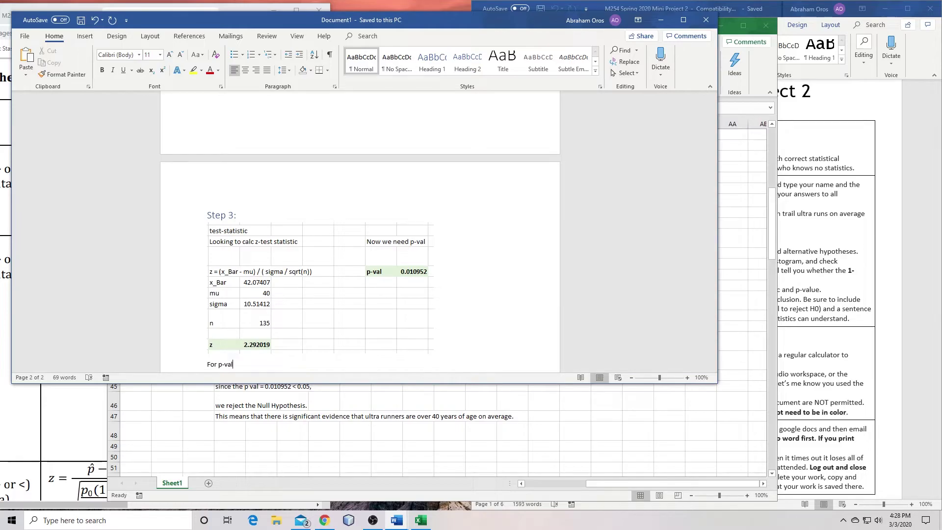
{"action": "type", "text": ":"}
Copy Q35's formula =1 - NORM.S.DIST(L41,TRUE) and paste it after 'For p-val:'
{"action": "left_click", "coordinate": [419, 407]}
{"action": "left_click", "coordinate": [406, 251]}
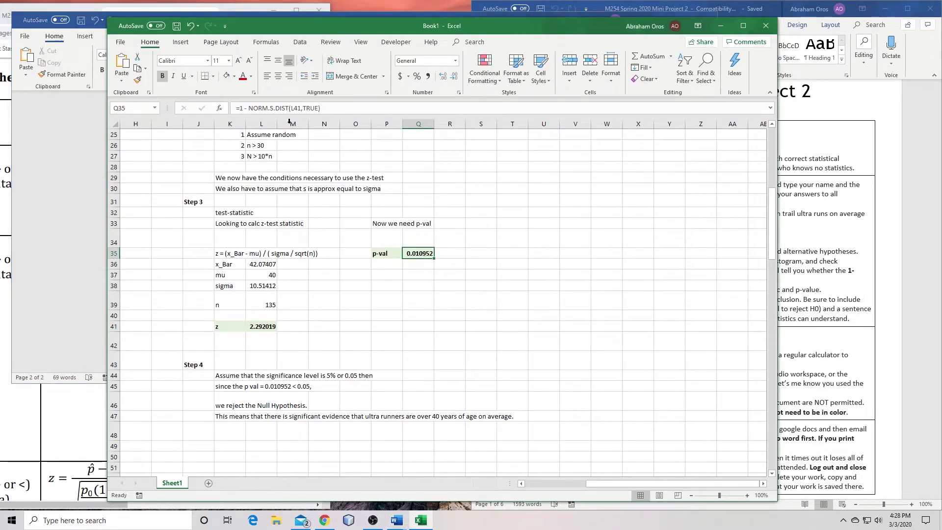
{"action": "left_click_drag", "start_coordinate": [331, 108], "coordinate": [235, 108]}
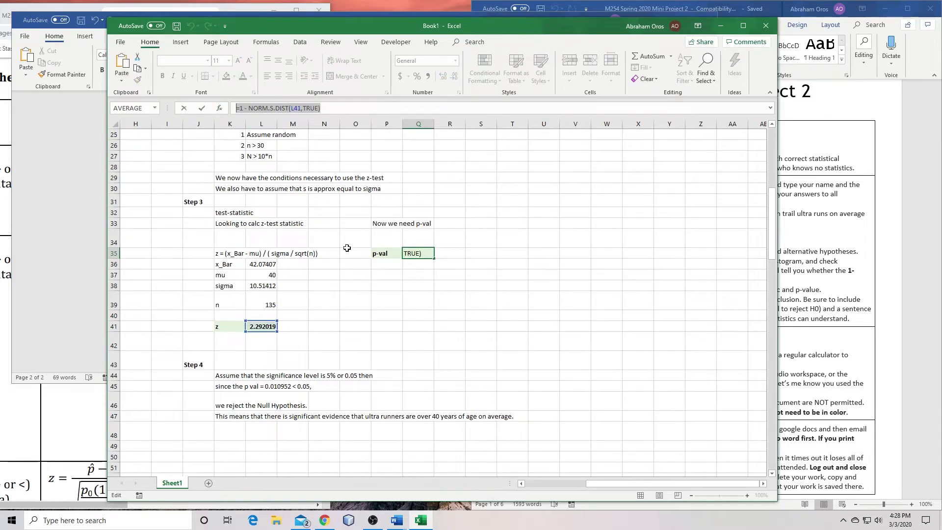
{"action": "key", "text": "ctrl+c"}
{"action": "left_click", "coordinate": [63, 301]}
{"action": "key", "text": "ctrl+v"}
{"action": "scroll", "coordinate": [434, 349], "scroll_direction": "down", "scroll_amount": 3}
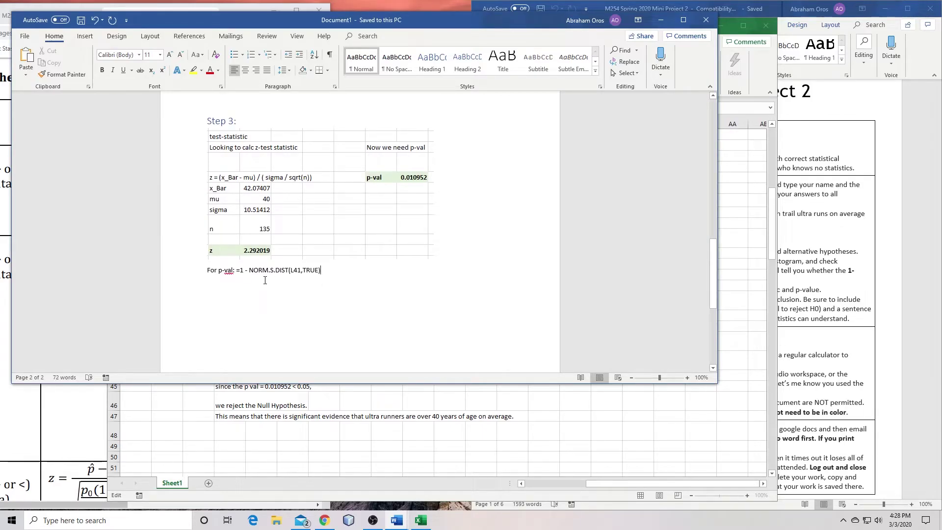
{"action": "key", "text": "Return"}
{"action": "key", "text": "Return"}
Add a 'Step 4:' Heading 1 line with an empty line beneath it
{"action": "type", "text": "Step "}
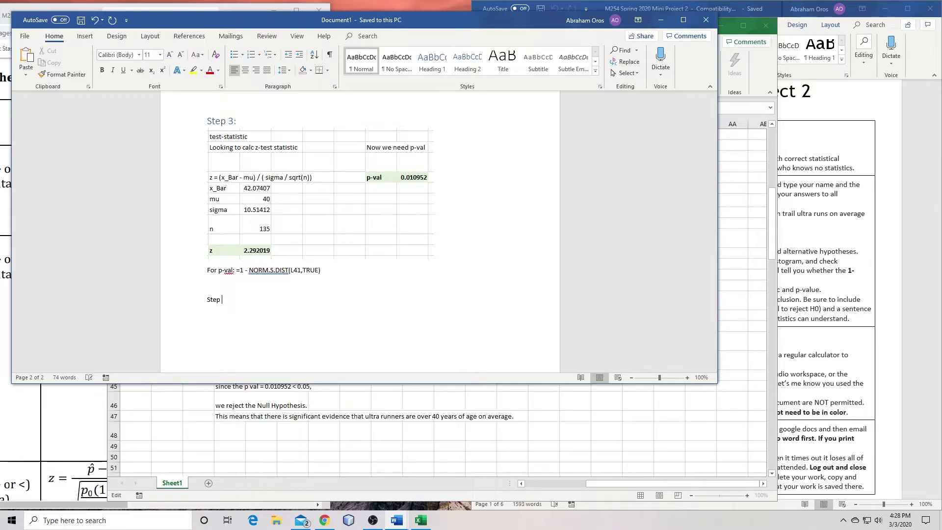
{"action": "type", "text": "4:"}
{"action": "key", "text": "ctrl+alt+1"}
{"action": "key", "text": "Up"}
{"action": "key", "text": "Return"}
{"action": "key", "text": "BackSpace"}
{"action": "key", "text": "Return"}
{"action": "right_click", "coordinate": [594, 230]}
{"action": "left_click", "coordinate": [444, 425]}
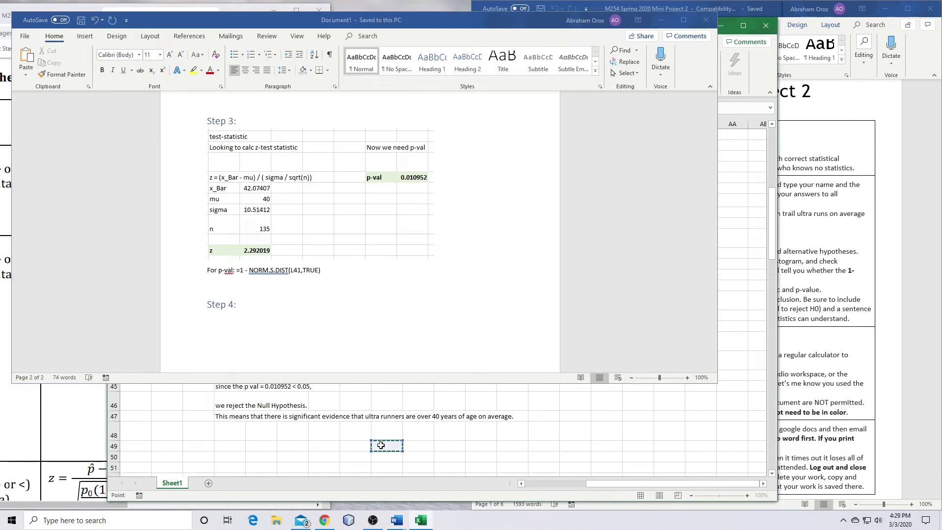
{"action": "scroll", "coordinate": [382, 426], "scroll_direction": "down", "scroll_amount": 1}
{"action": "scroll", "coordinate": [382, 427], "scroll_direction": "up", "scroll_amount": 2}
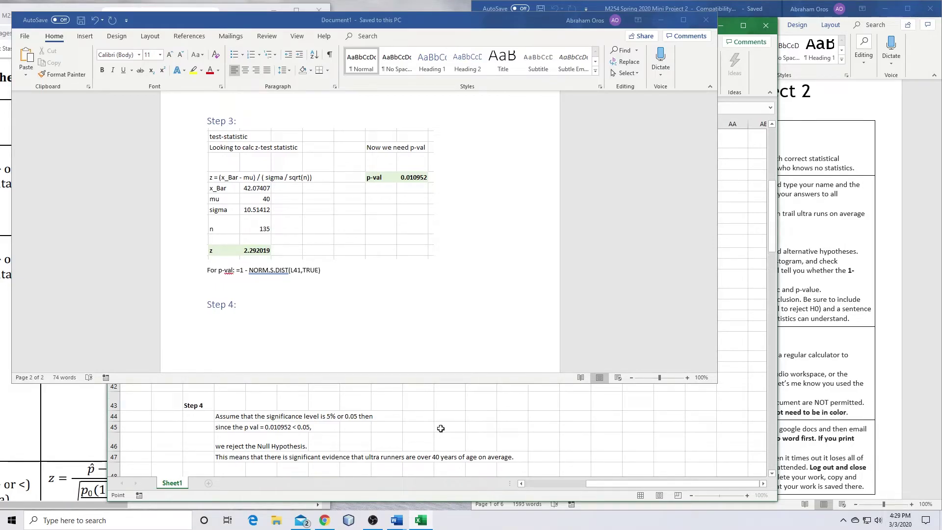
Snip Excel's Step 4 conclusion rows, undo the stray Q35 edit, and paste them under Step 4
{"action": "key", "text": "Print"}
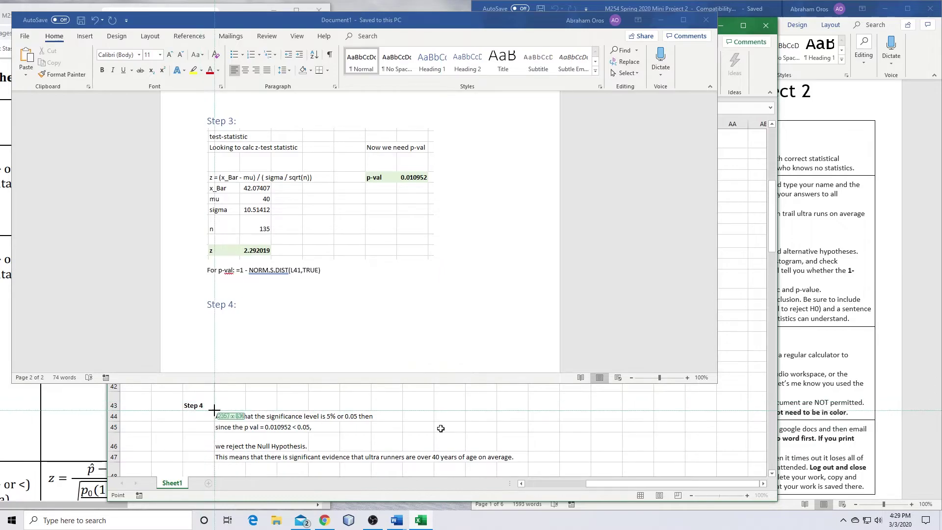
{"action": "left_click_drag", "start_coordinate": [212, 406], "coordinate": [532, 464]}
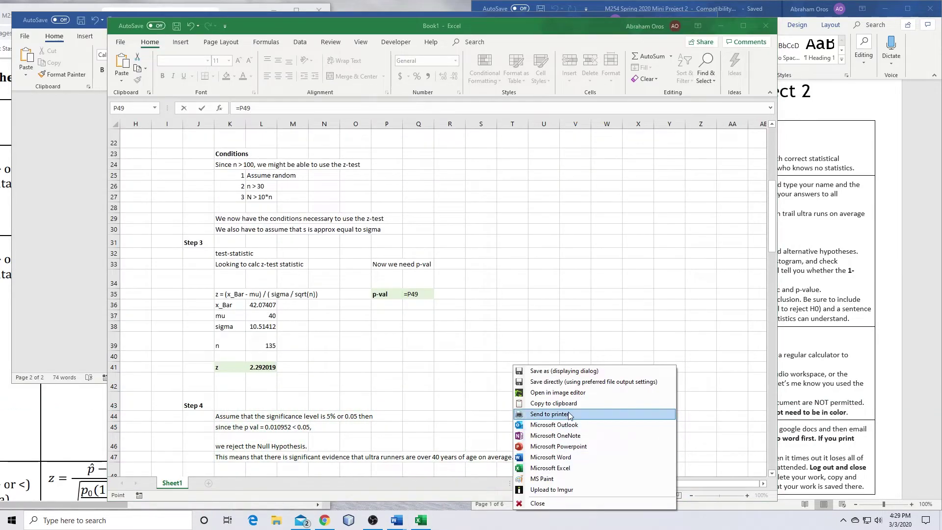
{"action": "left_click", "coordinate": [567, 408]}
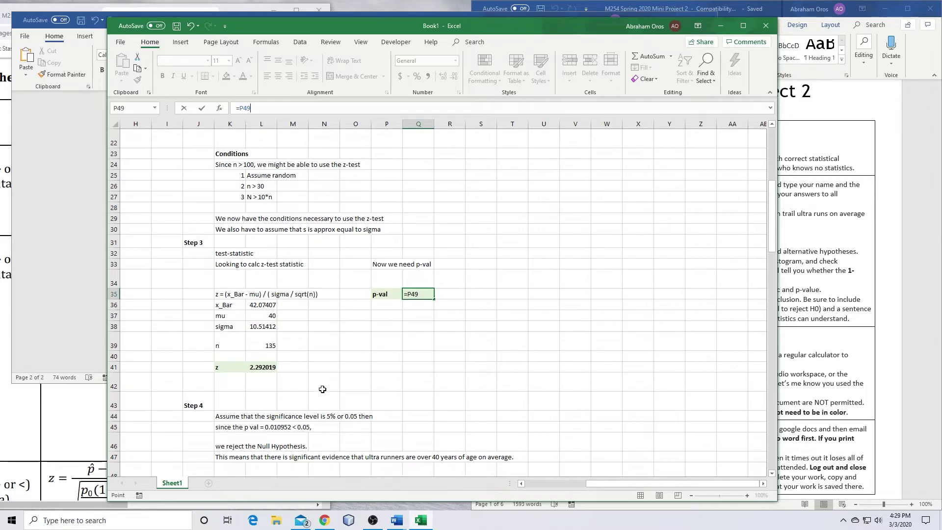
{"action": "key", "text": "Return"}
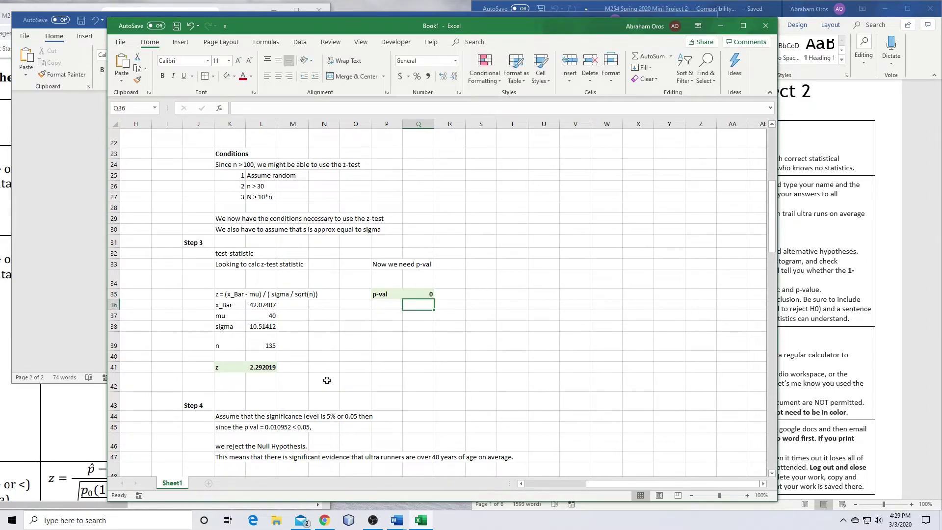
{"action": "key", "text": "ctrl+z"}
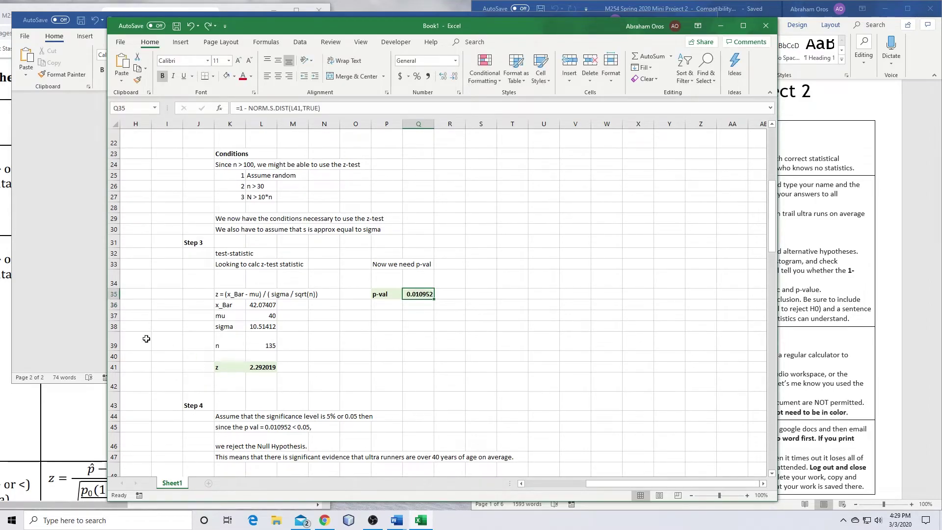
{"action": "key", "text": "alt+Tab"}
{"action": "left_click", "coordinate": [255, 315]}
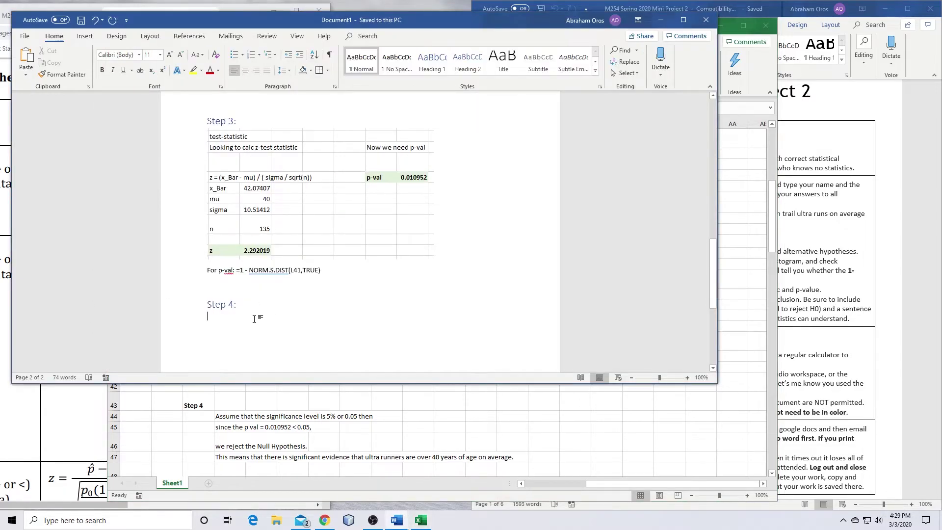
{"action": "key", "text": "ctrl+v"}
{"action": "scroll", "coordinate": [422, 332], "scroll_direction": "down", "scroll_amount": 2}
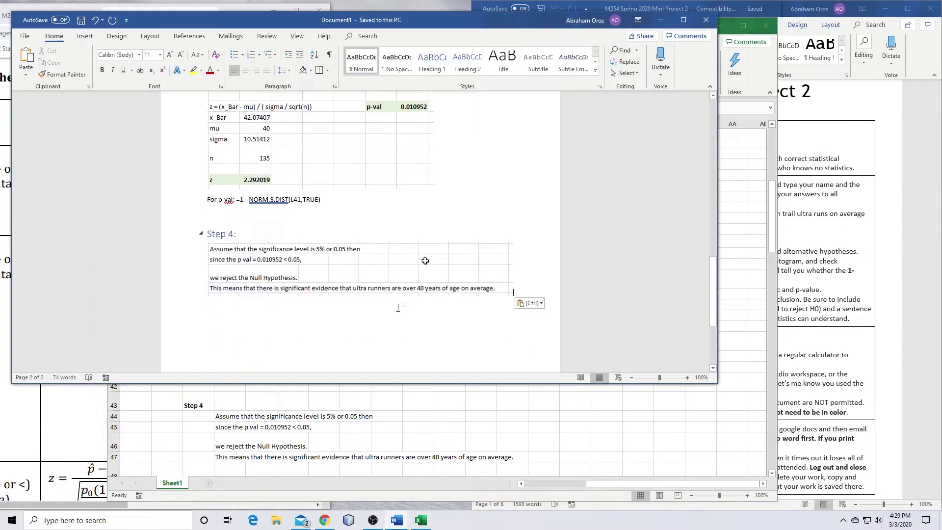
{"action": "scroll", "coordinate": [545, 241], "scroll_direction": "up", "scroll_amount": 15}
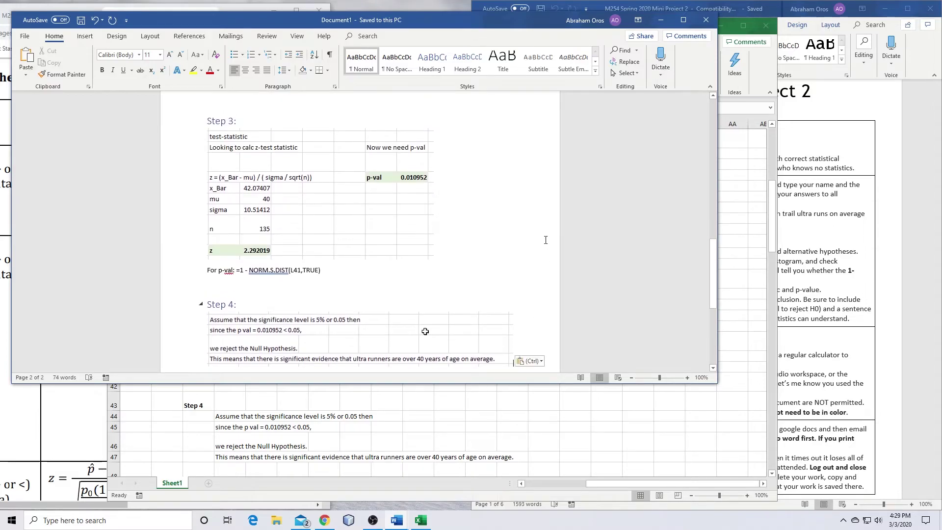
{"action": "scroll", "coordinate": [546, 237], "scroll_direction": "up", "scroll_amount": 2}
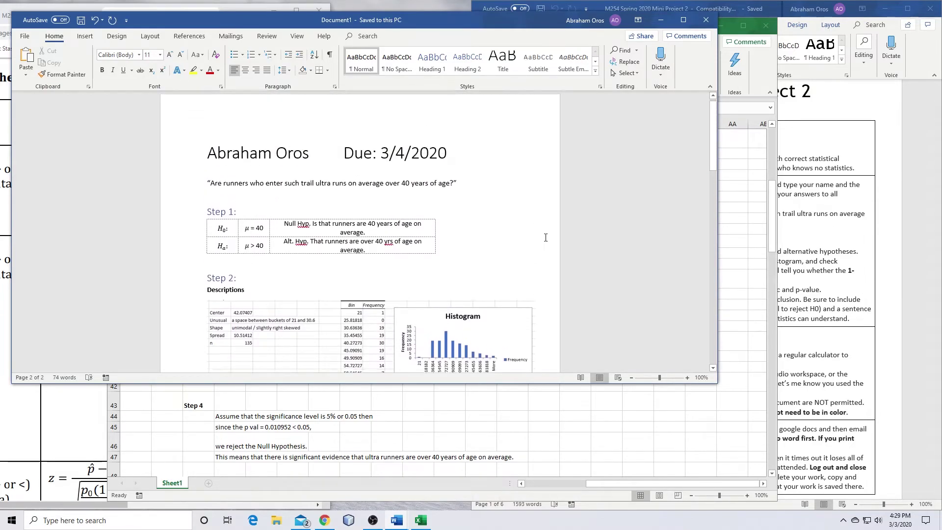
Review the answer document's Steps 1–4, then bring the Mini Project 2 instructions forward
{"action": "scroll", "coordinate": [546, 237], "scroll_direction": "down", "scroll_amount": 3}
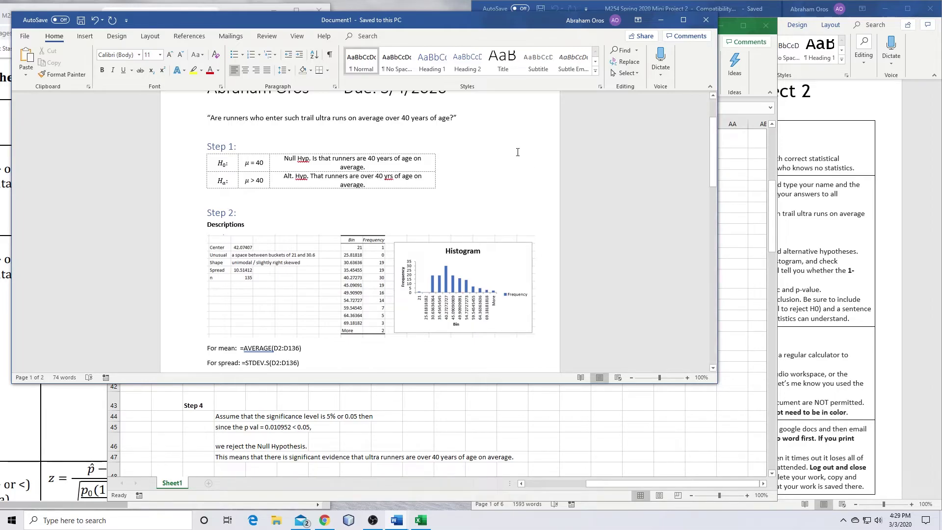
{"action": "scroll", "coordinate": [516, 185], "scroll_direction": "down", "scroll_amount": 5}
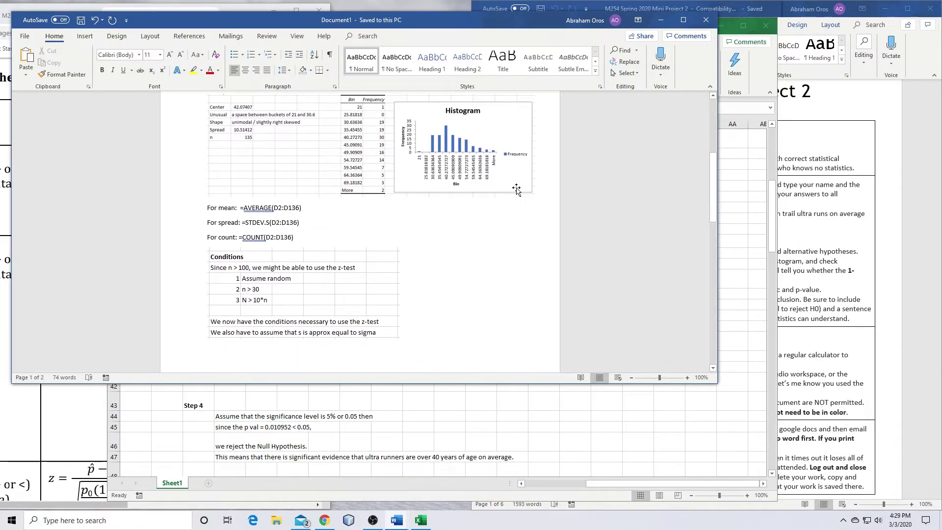
{"action": "left_click_drag", "start_coordinate": [307, 208], "coordinate": [242, 210]}
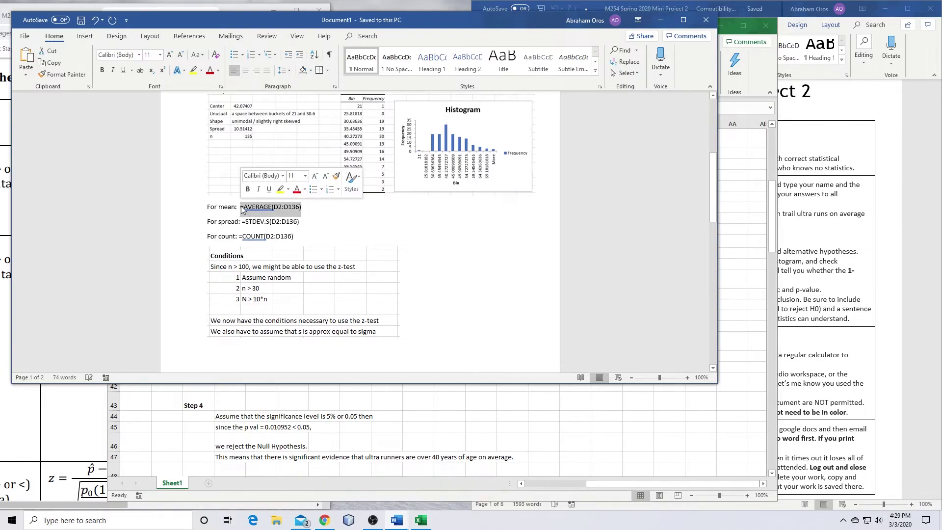
{"action": "left_click", "coordinate": [319, 209]}
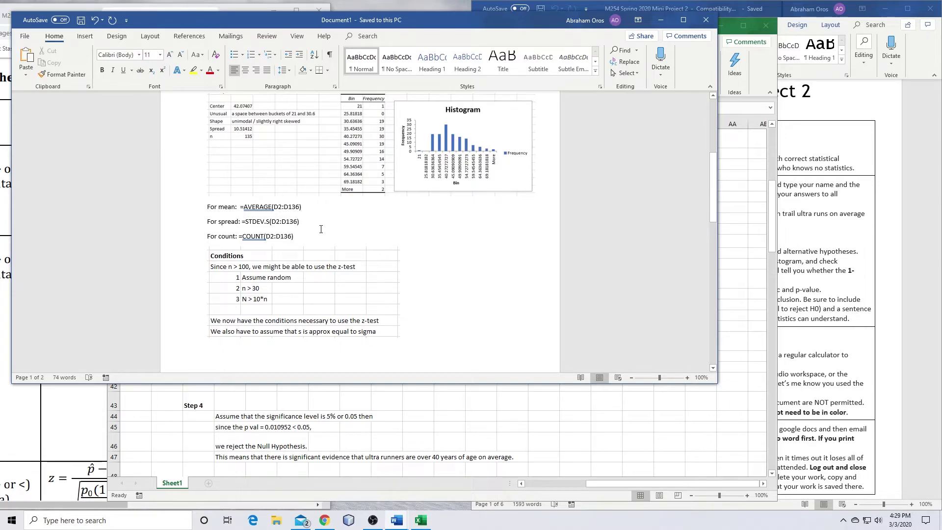
{"action": "scroll", "coordinate": [321, 221], "scroll_direction": "up", "scroll_amount": 3}
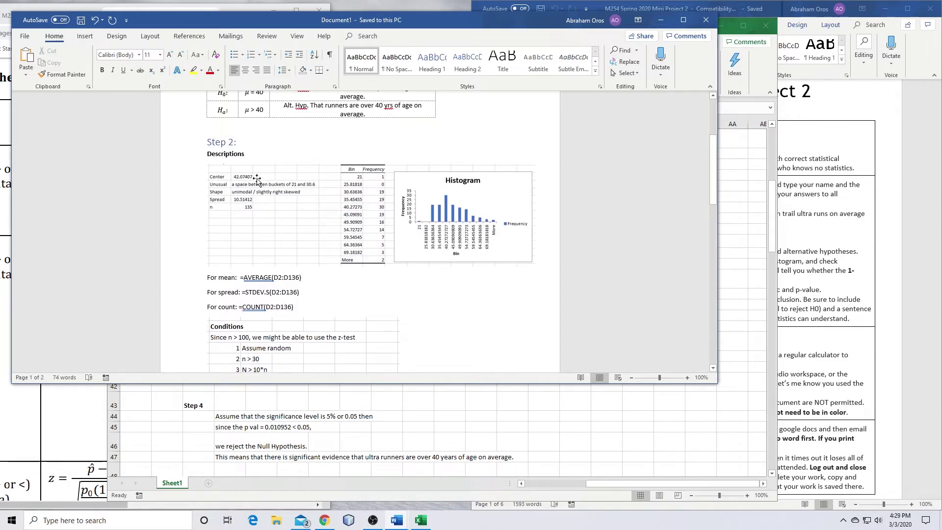
{"action": "scroll", "coordinate": [384, 274], "scroll_direction": "down", "scroll_amount": 8}
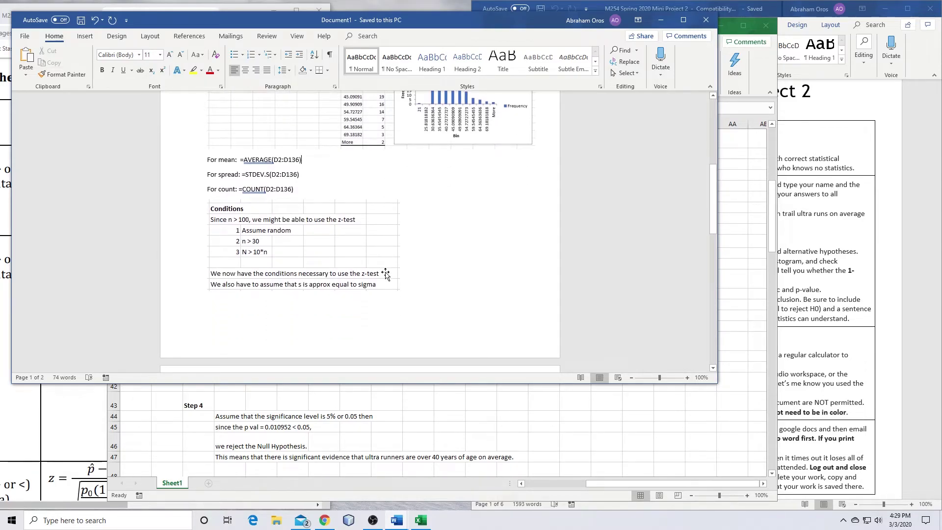
{"action": "scroll", "coordinate": [385, 274], "scroll_direction": "up", "scroll_amount": 6}
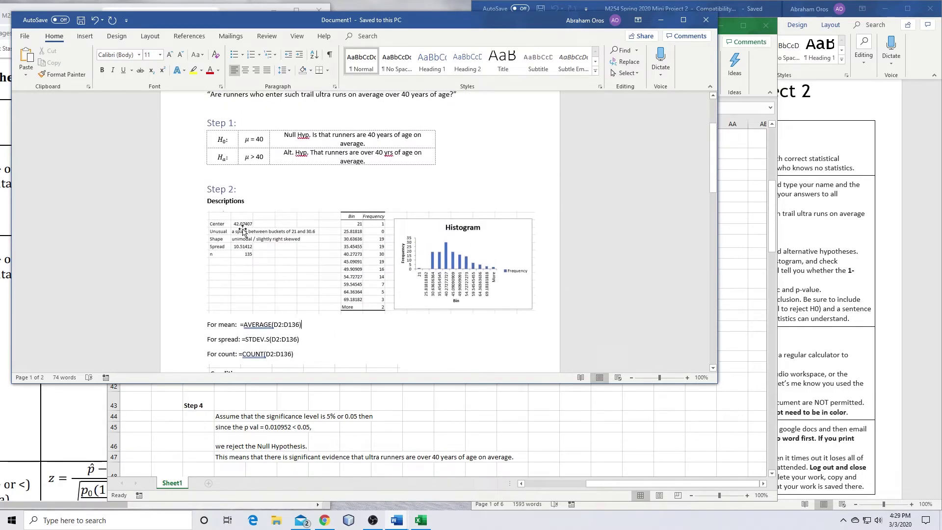
{"action": "scroll", "coordinate": [364, 321], "scroll_direction": "down", "scroll_amount": 3}
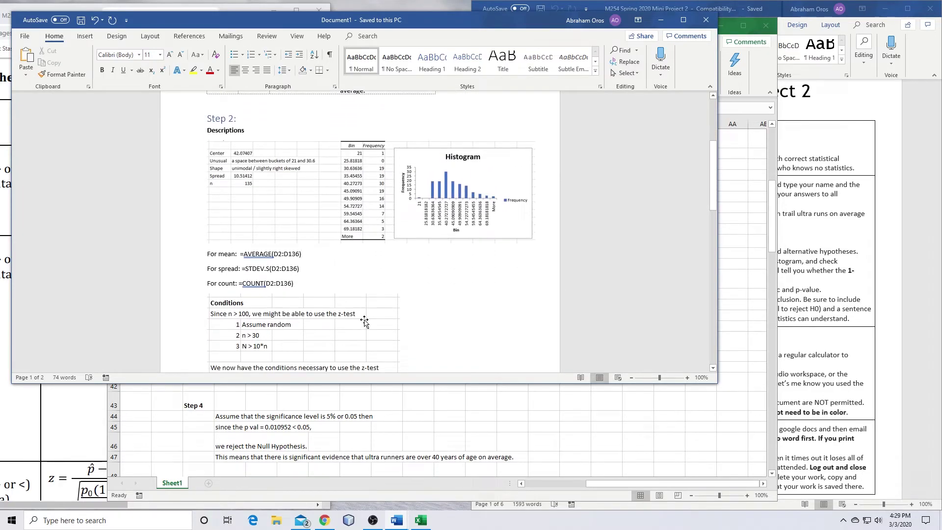
{"action": "scroll", "coordinate": [365, 321], "scroll_direction": "down", "scroll_amount": 5}
{"action": "scroll", "coordinate": [364, 320], "scroll_direction": "down", "scroll_amount": 10}
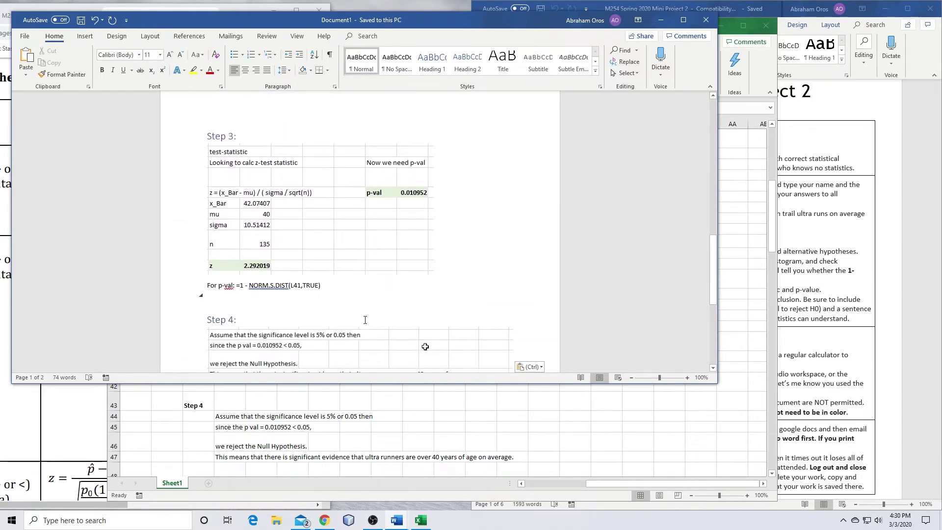
{"action": "scroll", "coordinate": [365, 320], "scroll_direction": "down", "scroll_amount": 3}
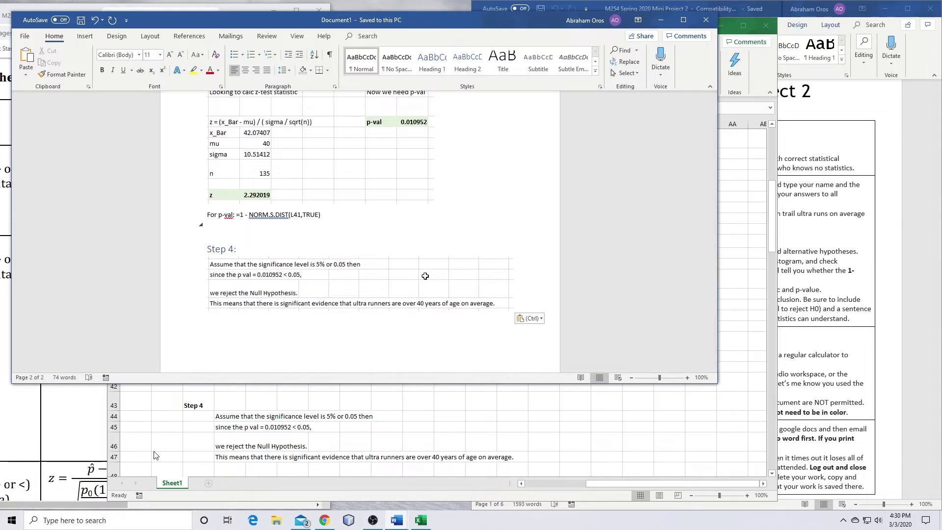
{"action": "left_click", "coordinate": [815, 376]}
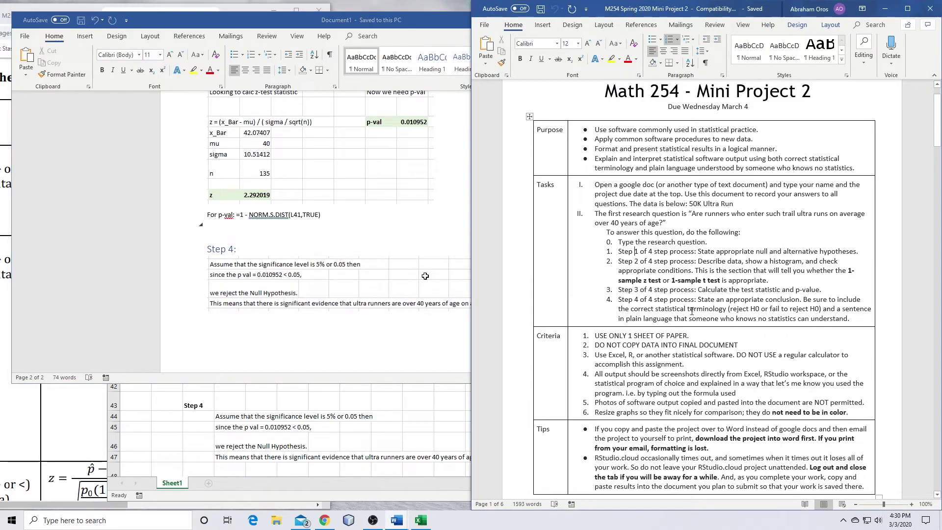
Select 'All output should be screenshots directly from Excel' in criterion 4 of the instructions
{"action": "left_click_drag", "start_coordinate": [471, 233], "coordinate": [717, 234]}
{"action": "scroll", "coordinate": [374, 247], "scroll_direction": "down", "scroll_amount": 7}
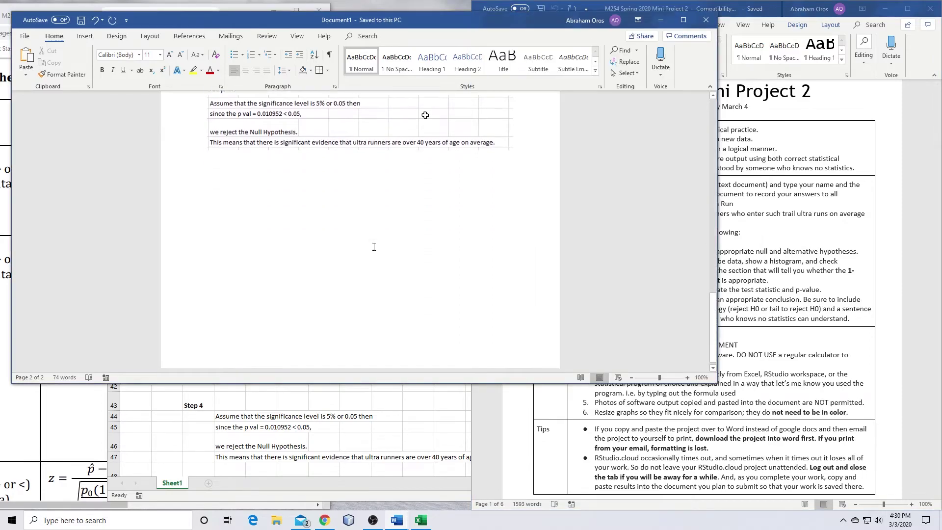
{"action": "scroll", "coordinate": [374, 247], "scroll_direction": "up", "scroll_amount": 15}
{"action": "scroll", "coordinate": [374, 246], "scroll_direction": "up", "scroll_amount": 15}
{"action": "scroll", "coordinate": [374, 247], "scroll_direction": "down", "scroll_amount": 15}
{"action": "scroll", "coordinate": [373, 248], "scroll_direction": "down", "scroll_amount": 7}
{"action": "scroll", "coordinate": [373, 248], "scroll_direction": "up", "scroll_amount": 4}
{"action": "scroll", "coordinate": [373, 248], "scroll_direction": "down", "scroll_amount": 1}
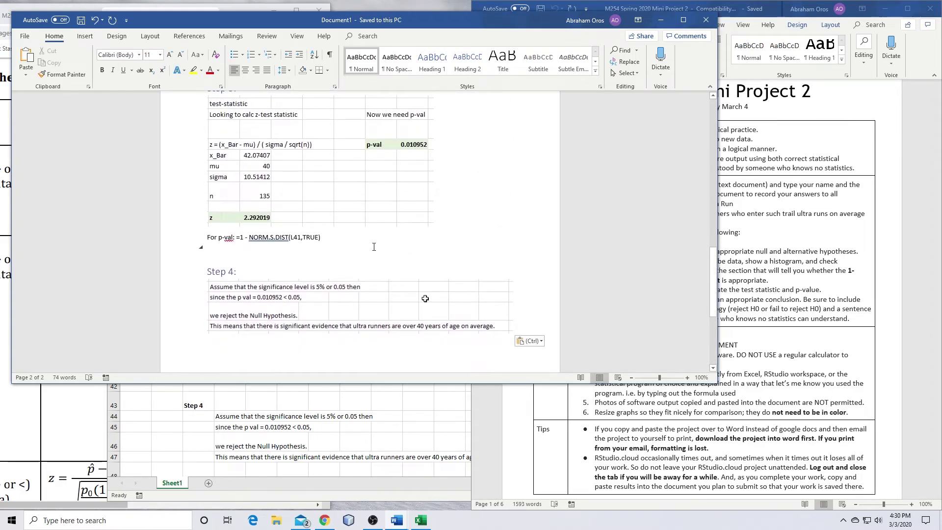
{"action": "left_click", "coordinate": [749, 293]}
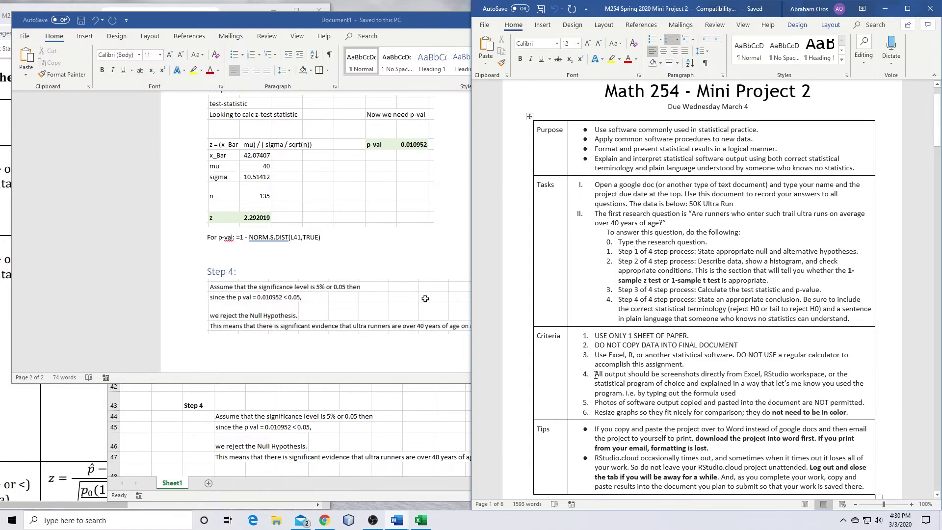
{"action": "left_click_drag", "start_coordinate": [596, 373], "coordinate": [758, 372]}
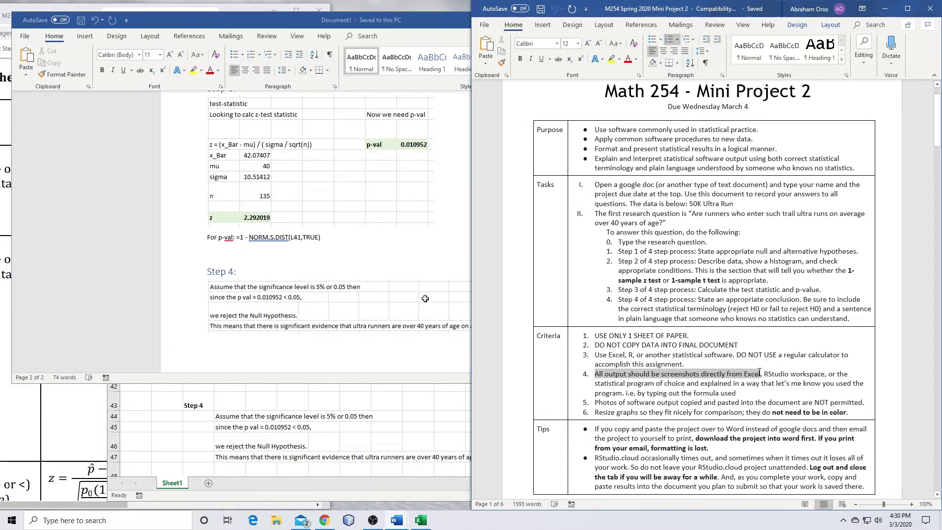